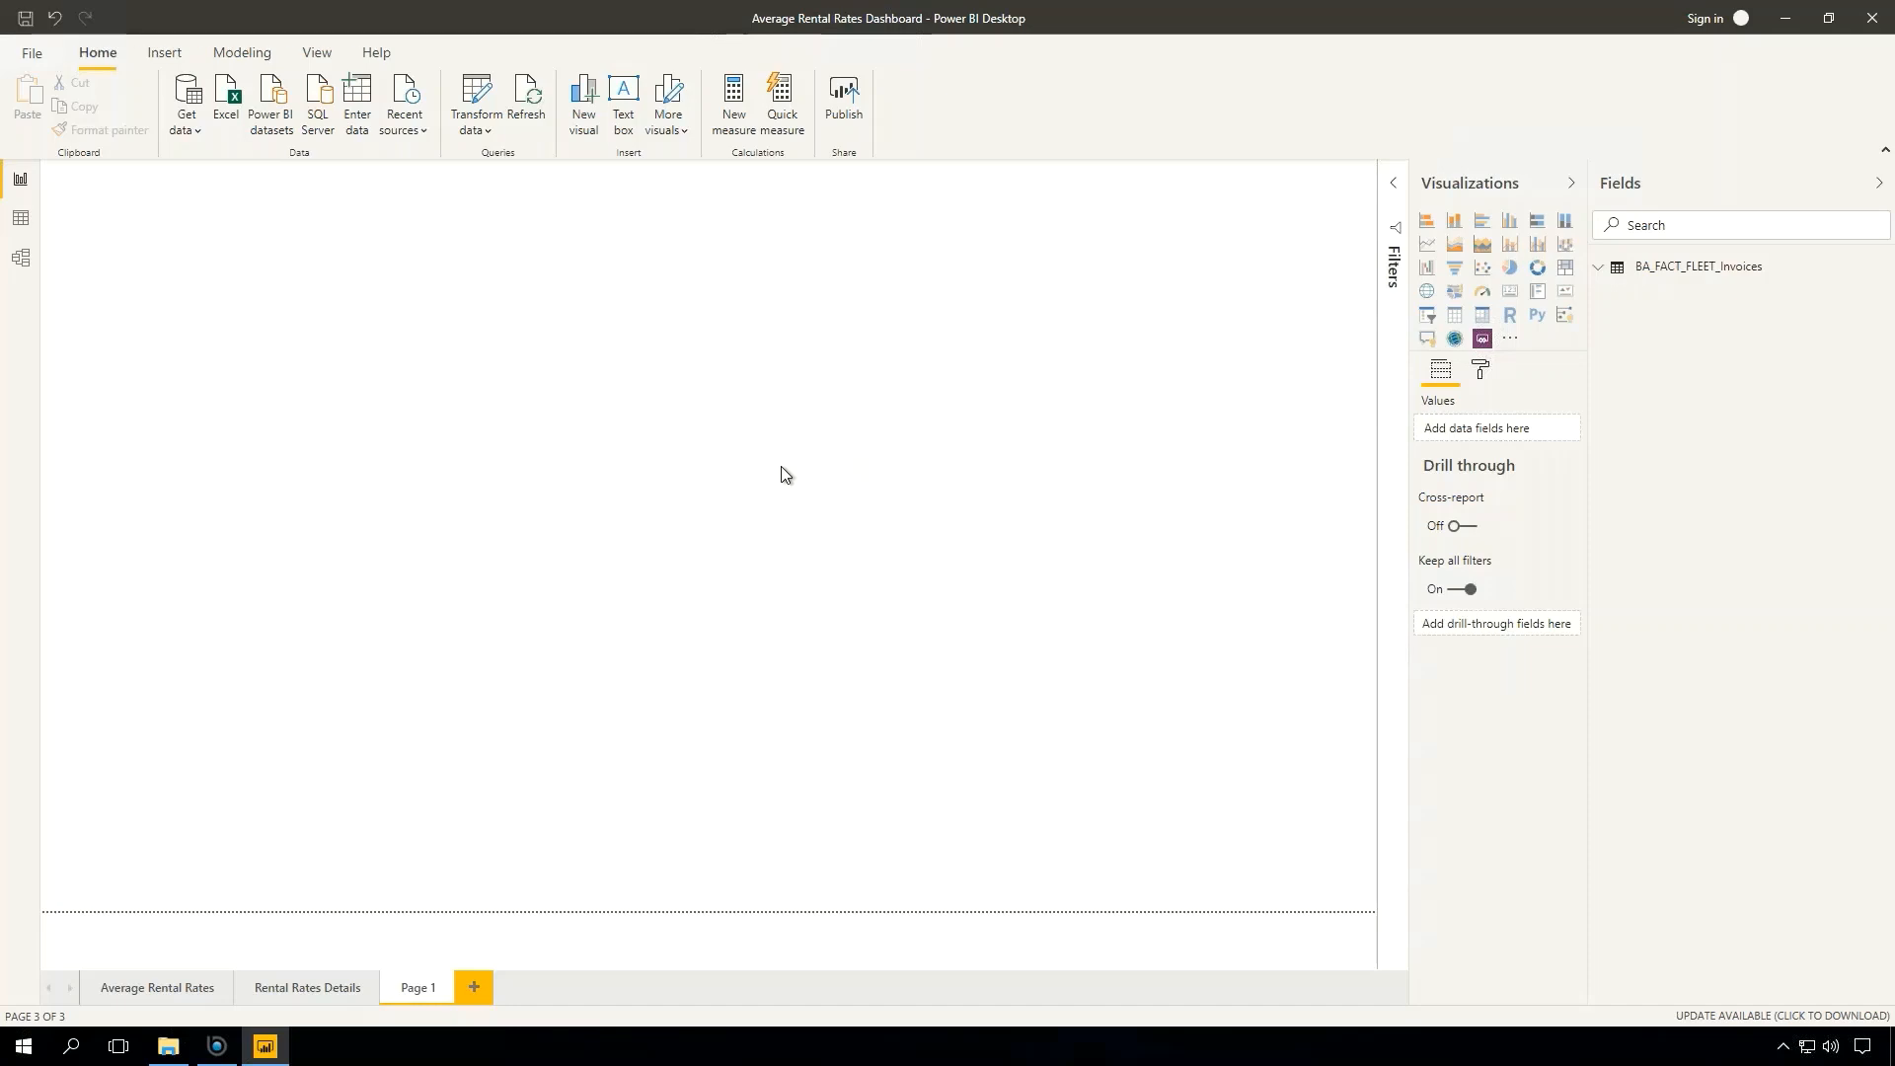
- Open the Average Rental Rates page, filter it to 2020 and highlight the DIRT EQUIPMENT category to examine its rates
left_click(185, 989)
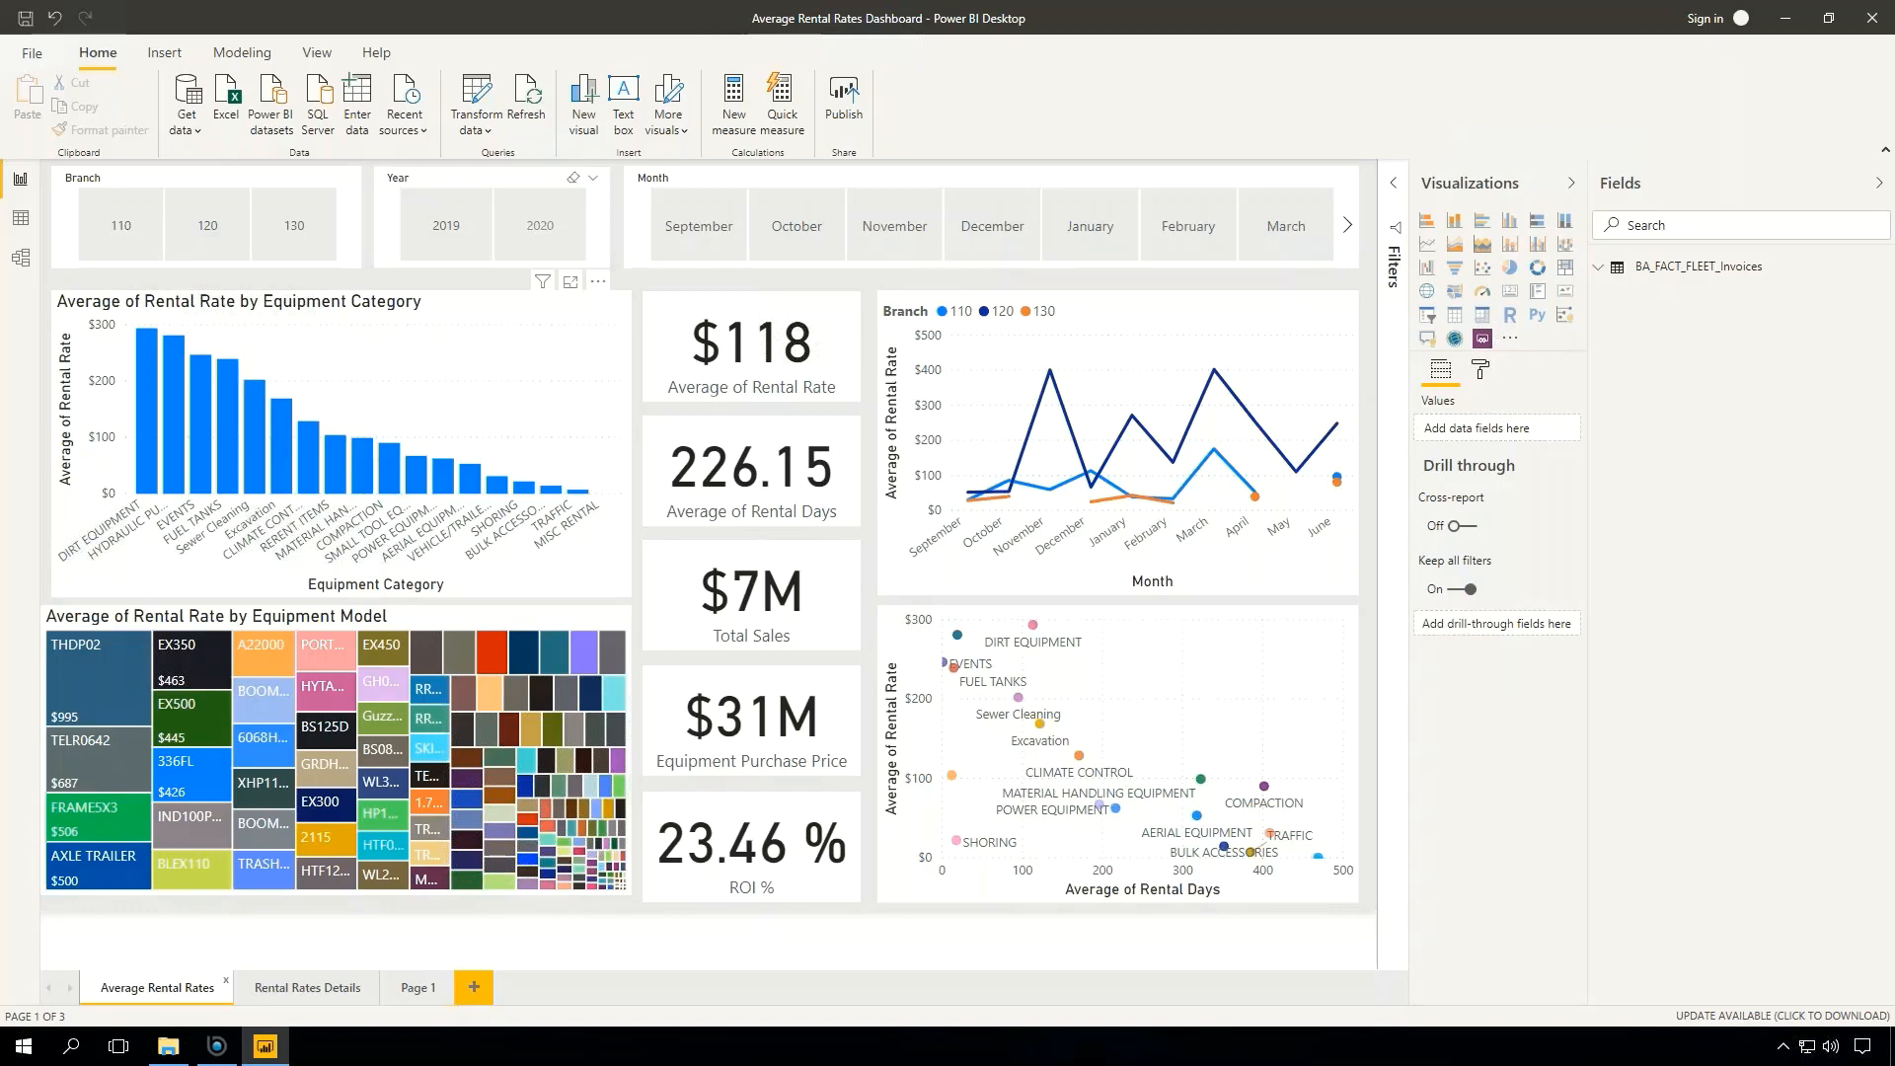
left_click(540, 226)
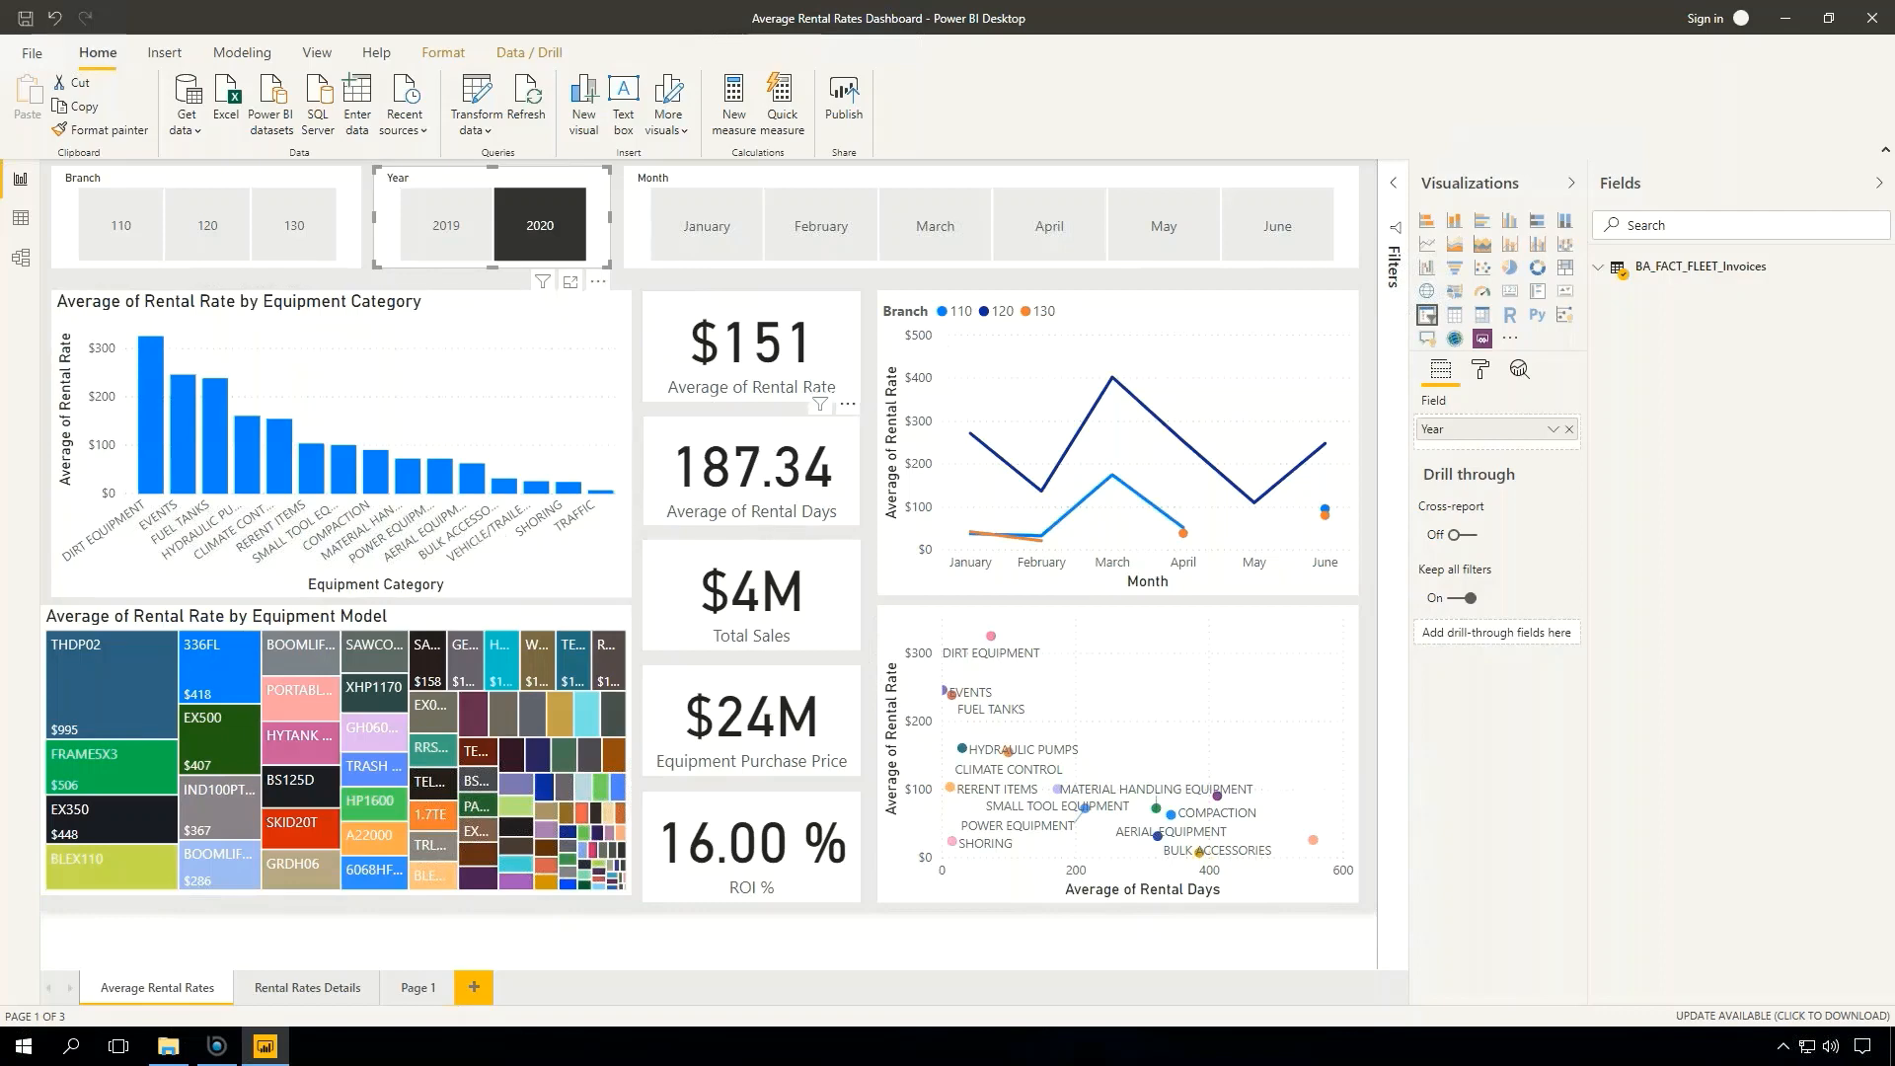
mouse_move(993, 371)
left_click(153, 426)
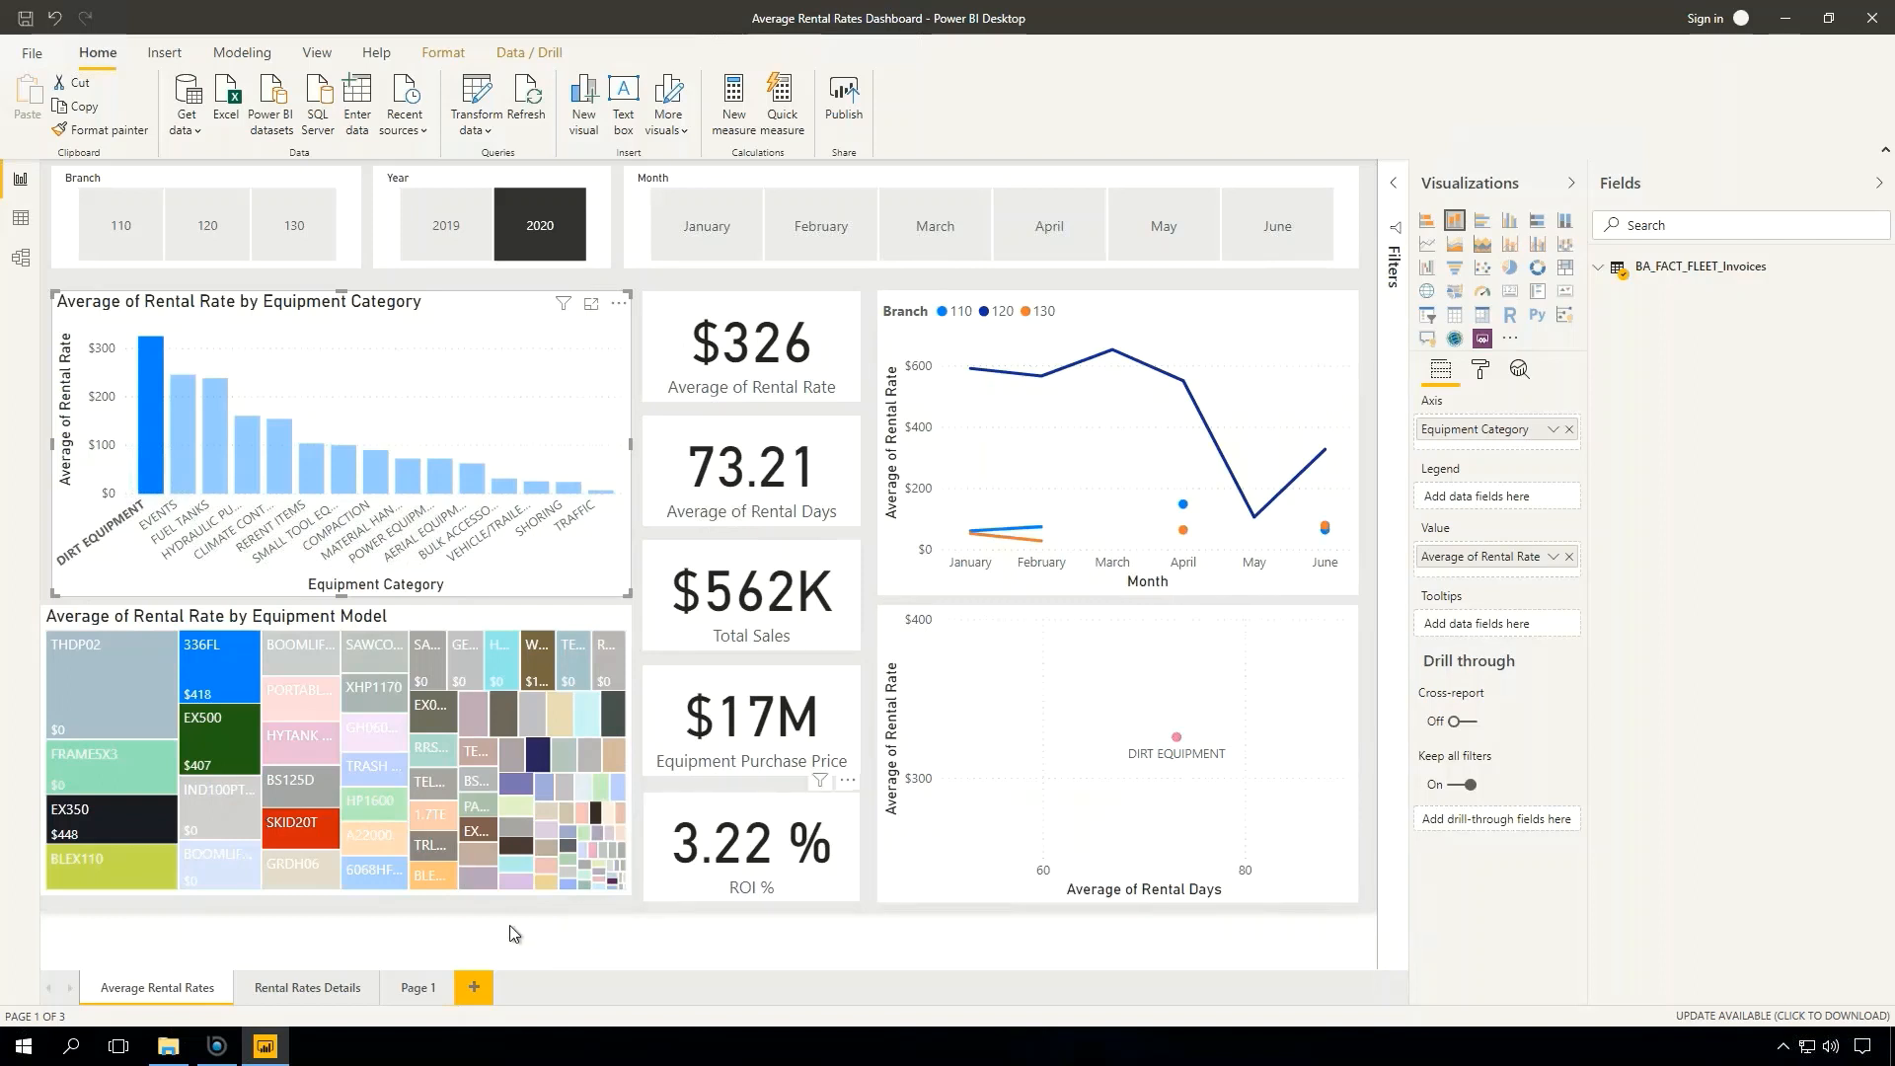
- Drill through from equipment model 336FL to Rental Rates Details and examine its monthly average rental rate
right_click(215, 666)
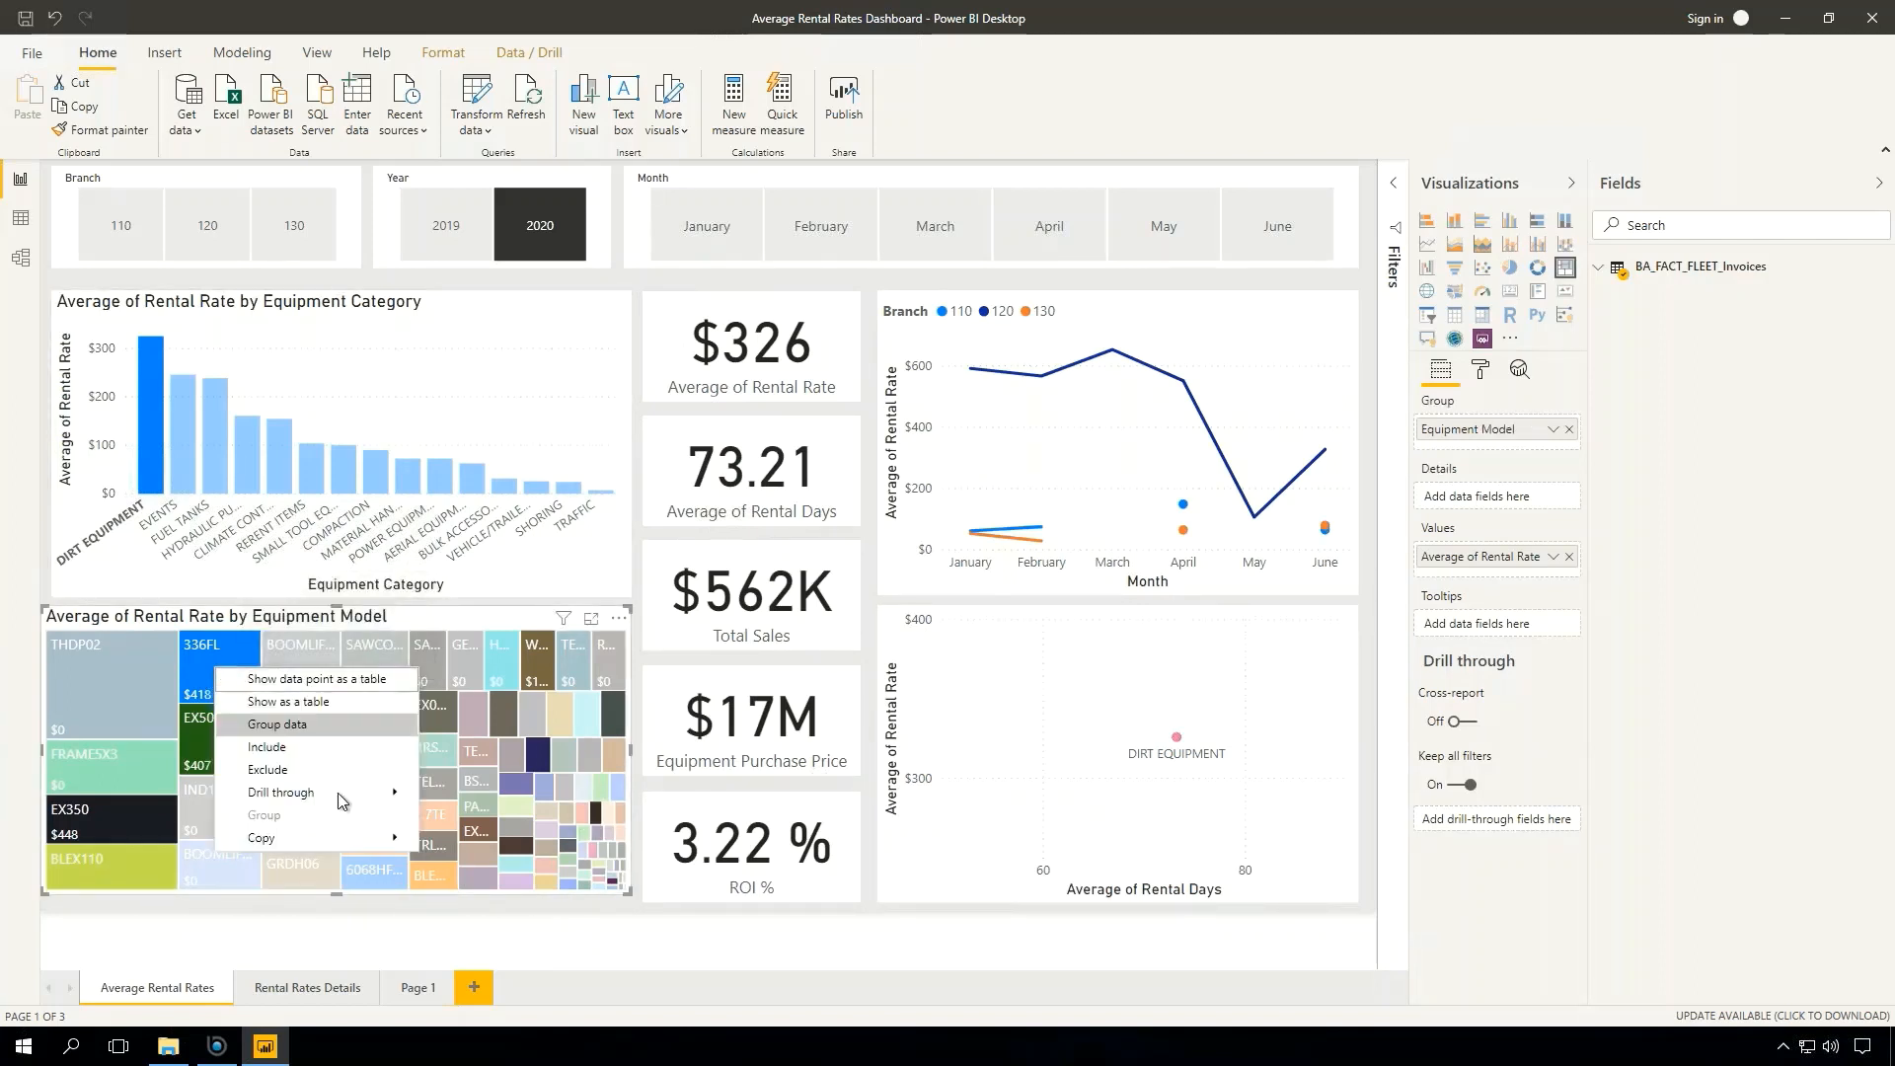
mouse_move(339, 792)
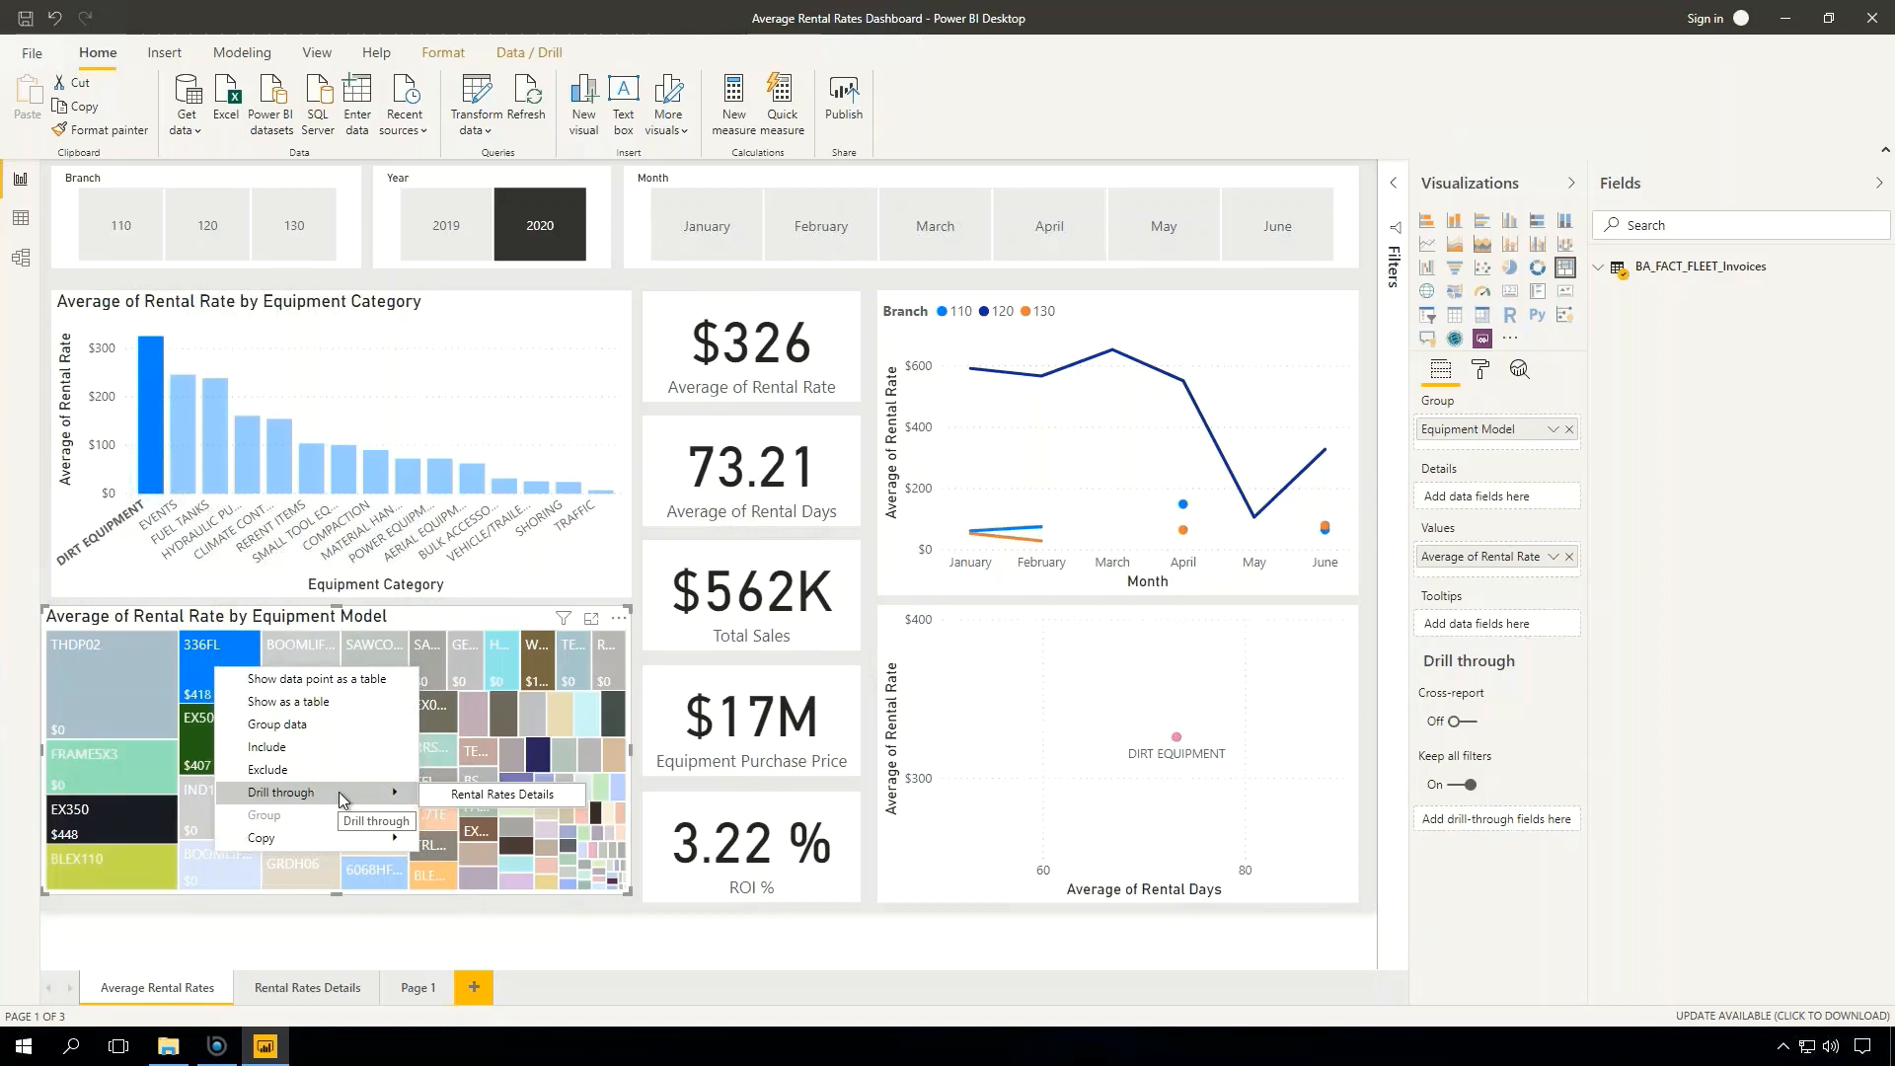
left_click(478, 796)
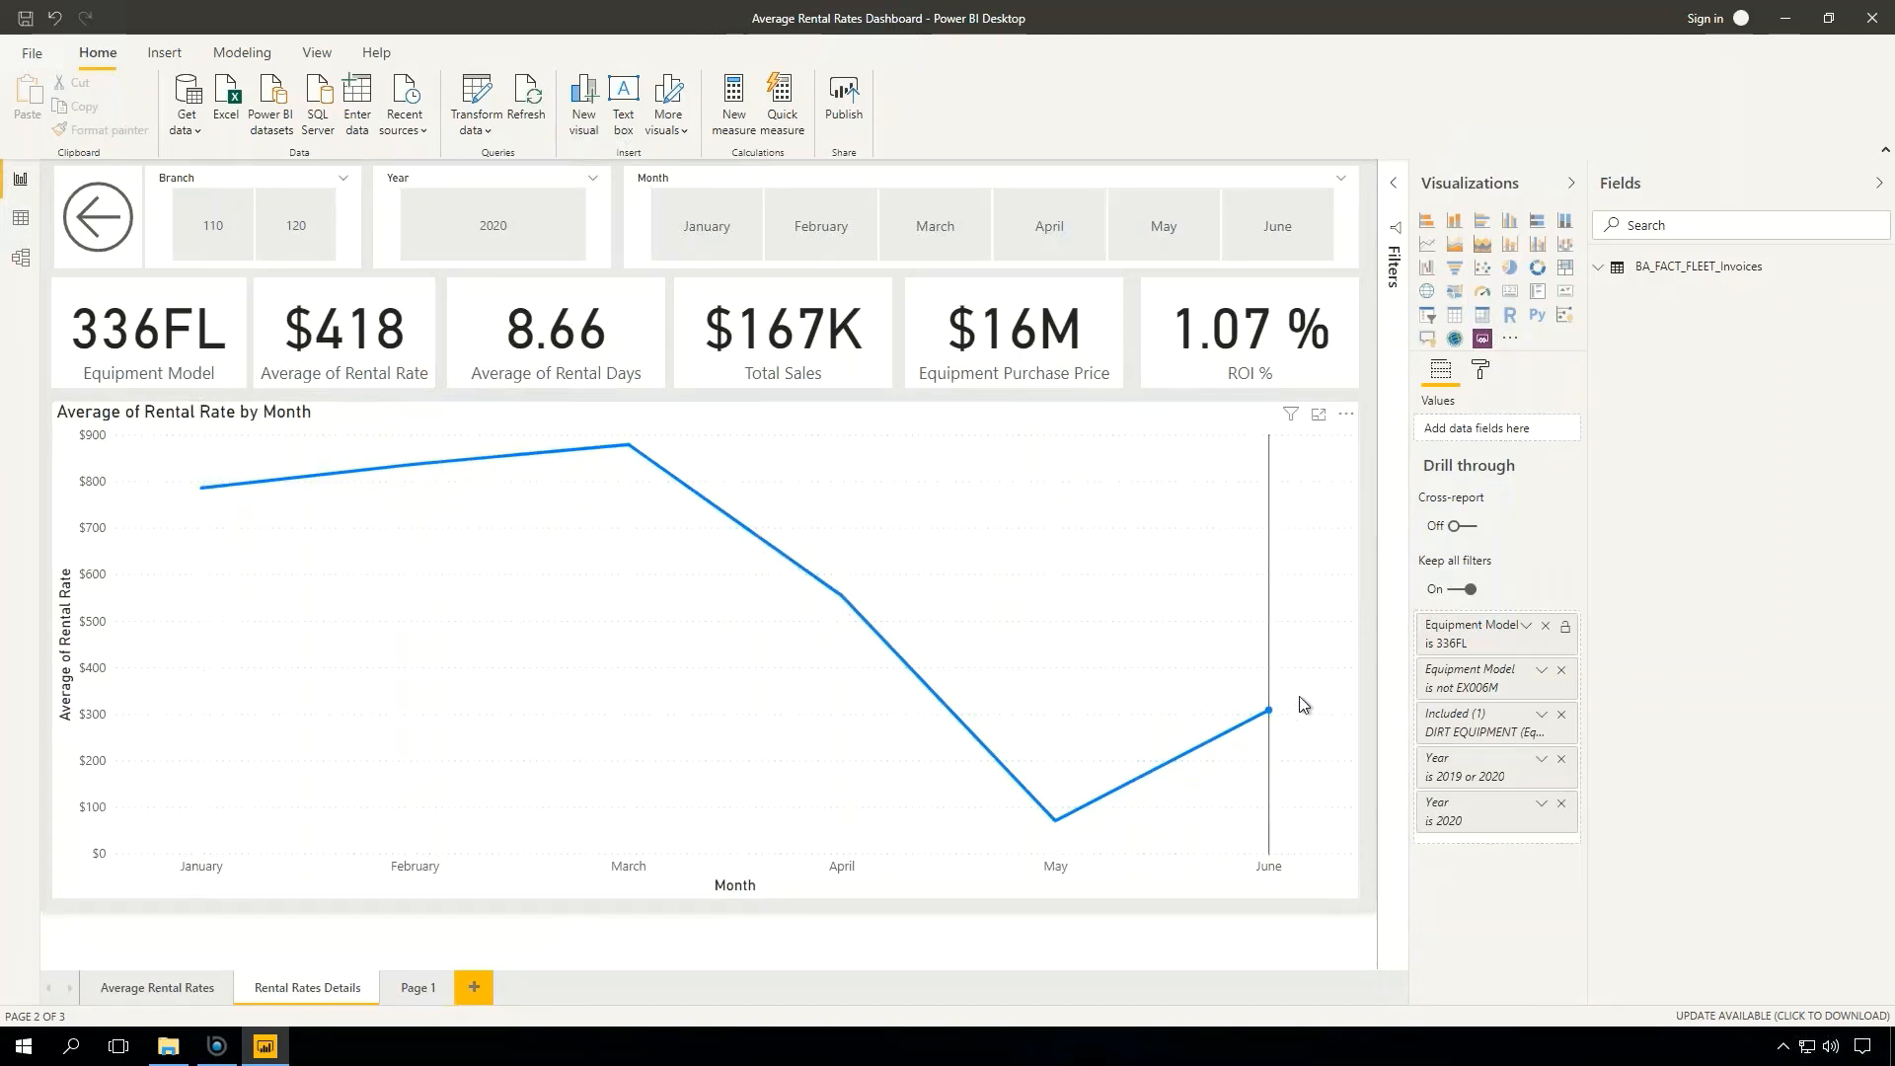
mouse_move(536, 731)
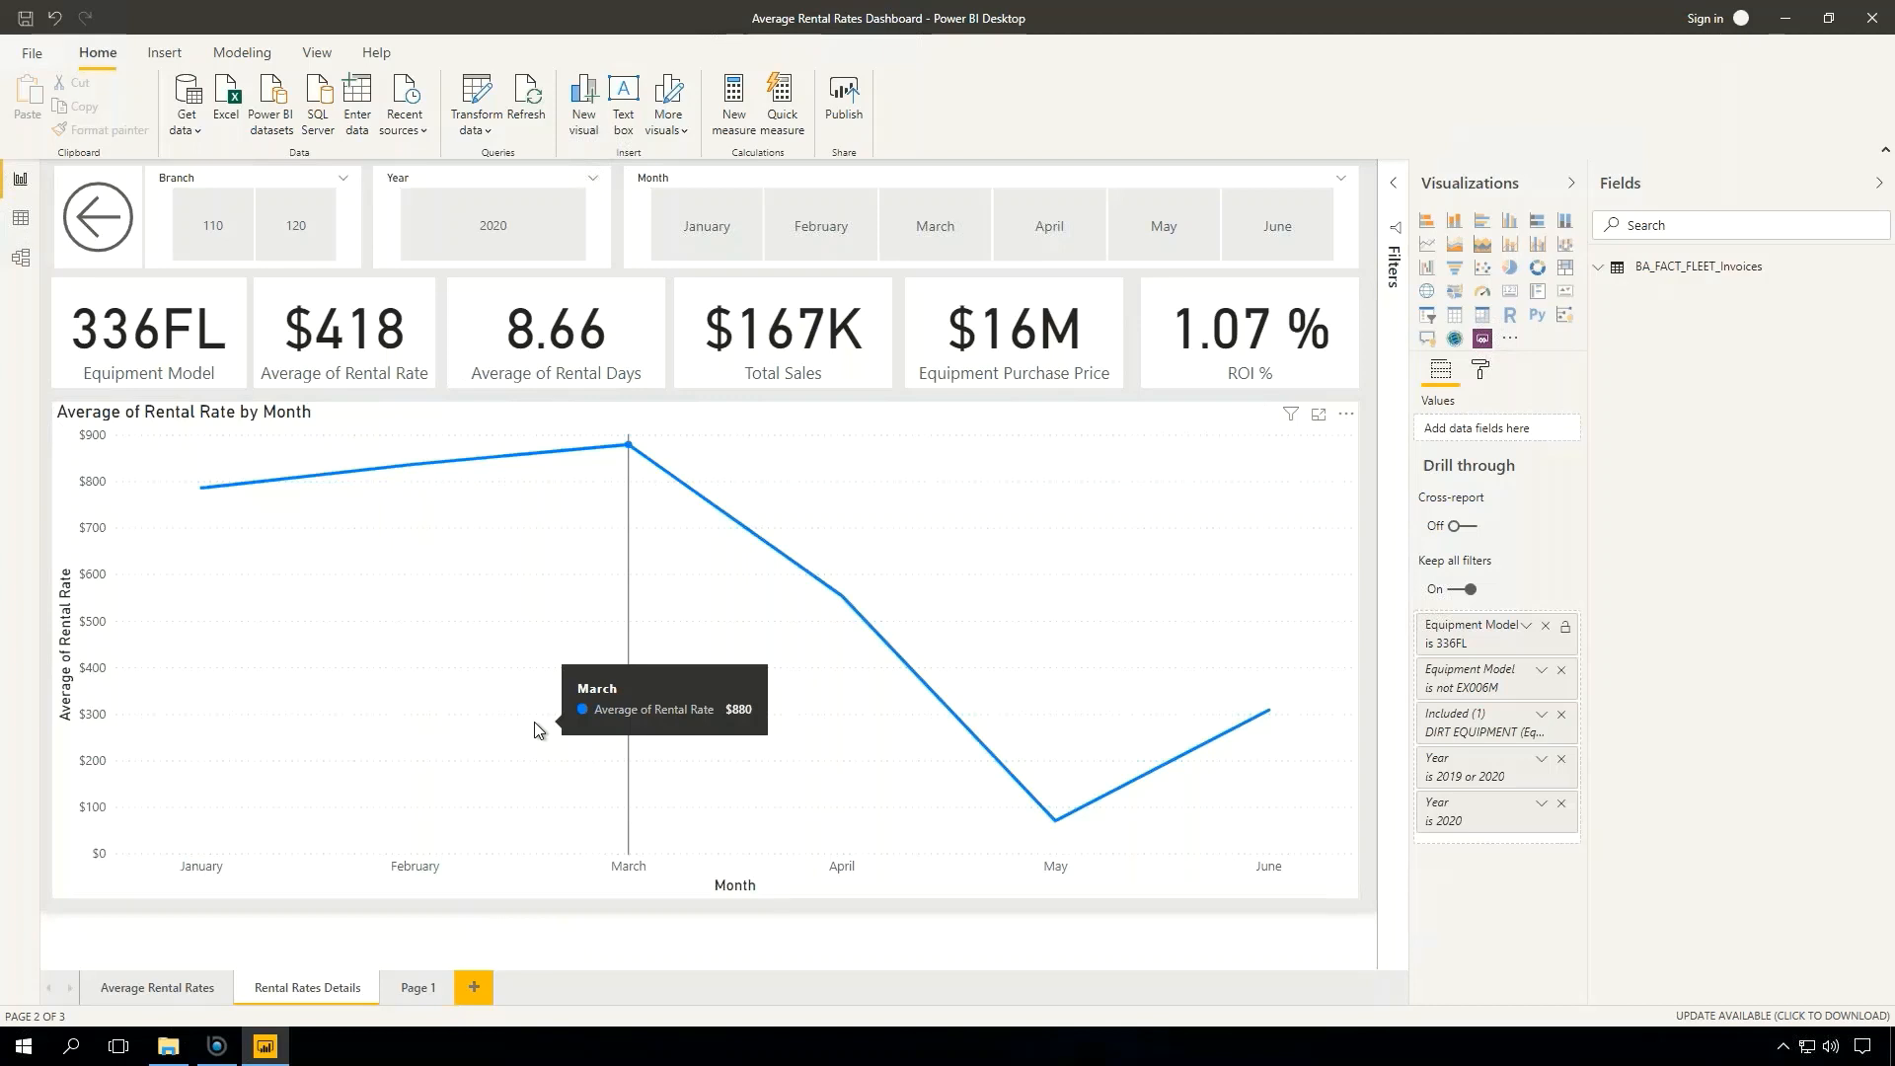
- On Page 1, insert a Branch slicer in the canvas's upper-left corner, about 347 wide and 92 high
left_click(419, 988)
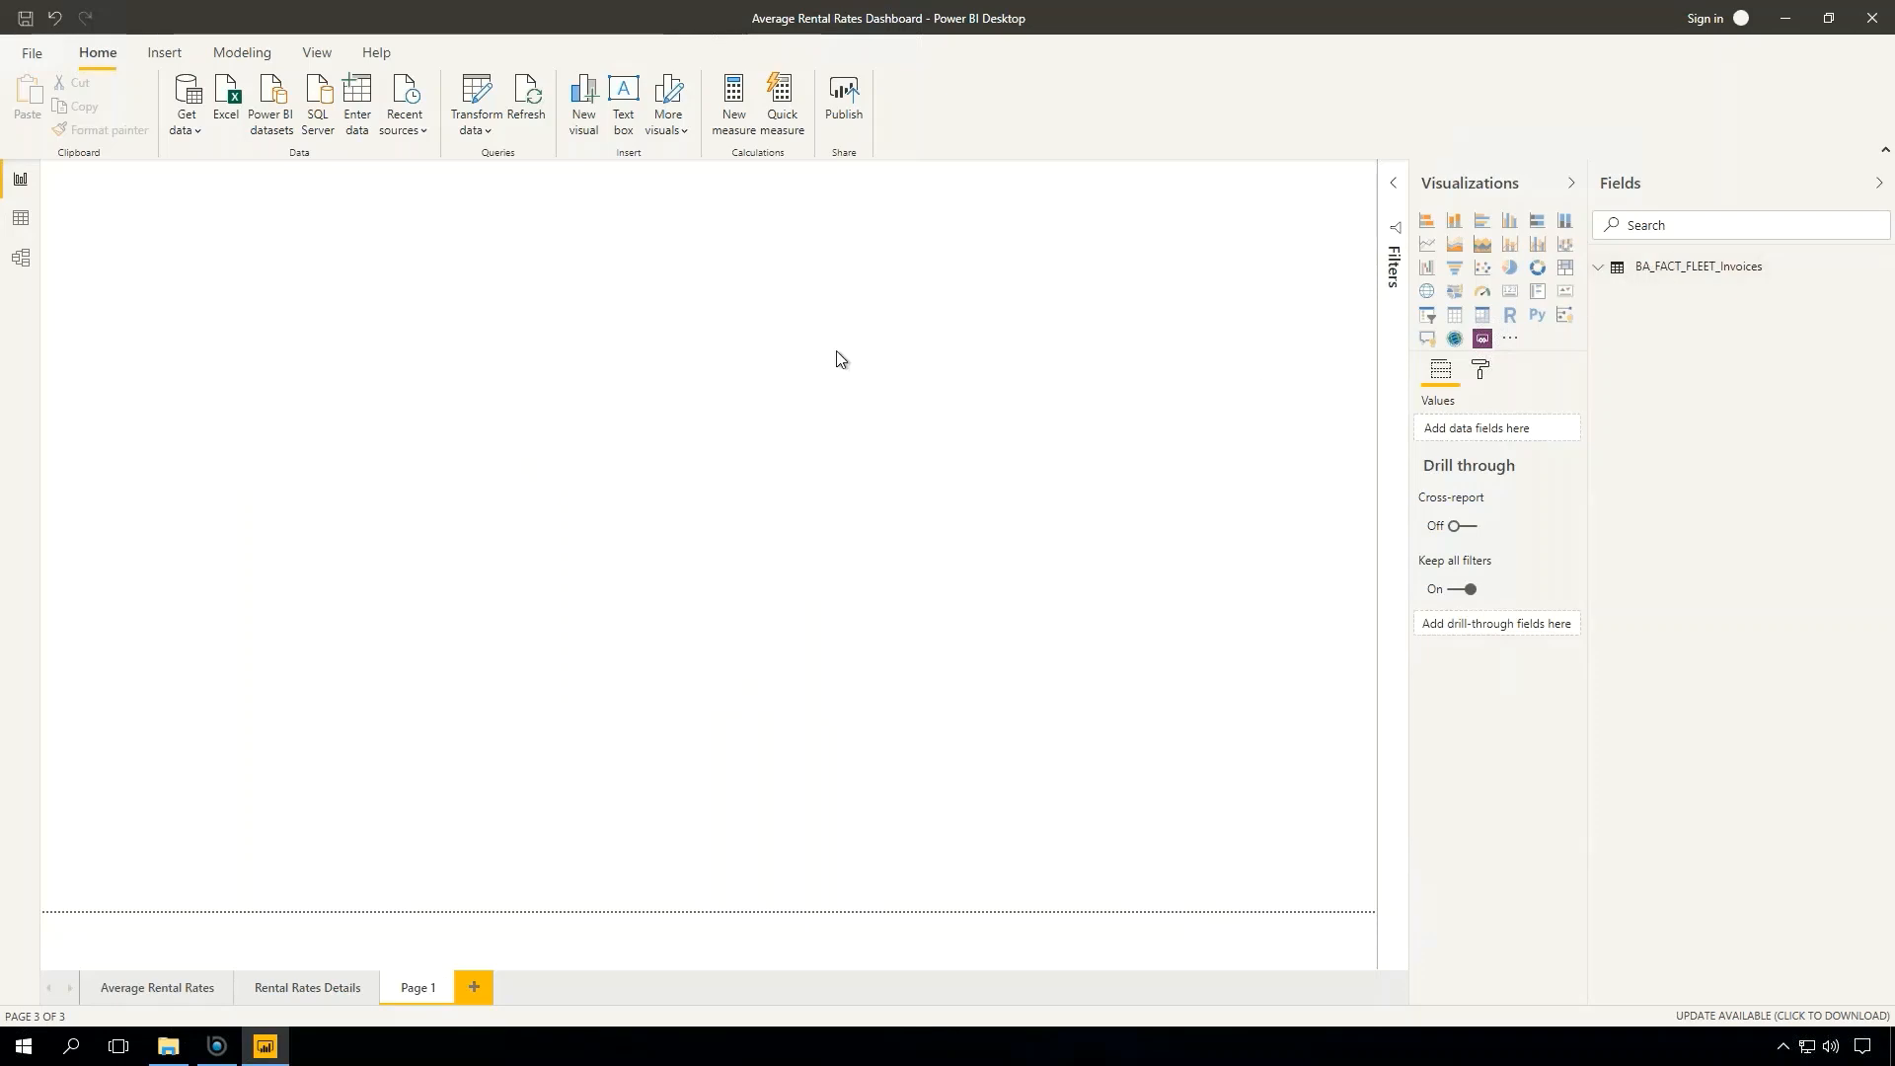
left_click(1432, 320)
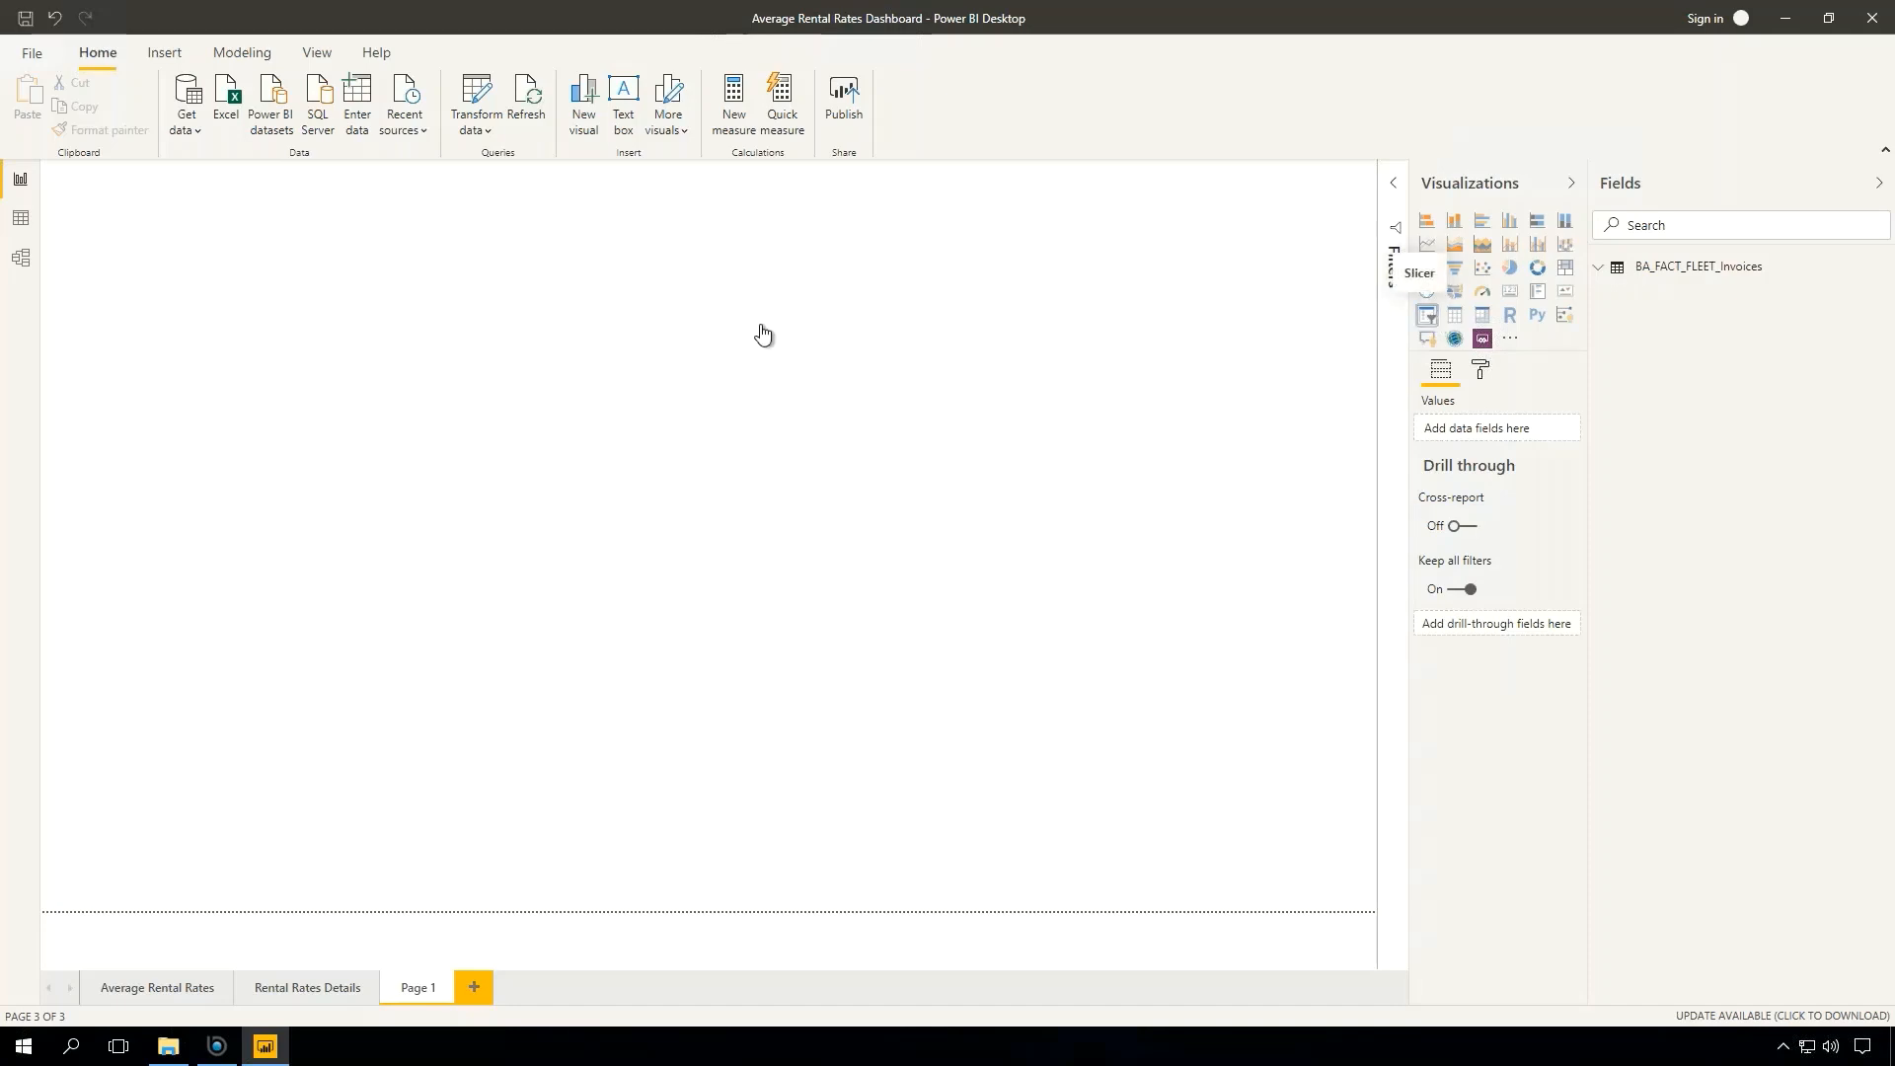
left_click_drag(265, 317, 266, 328)
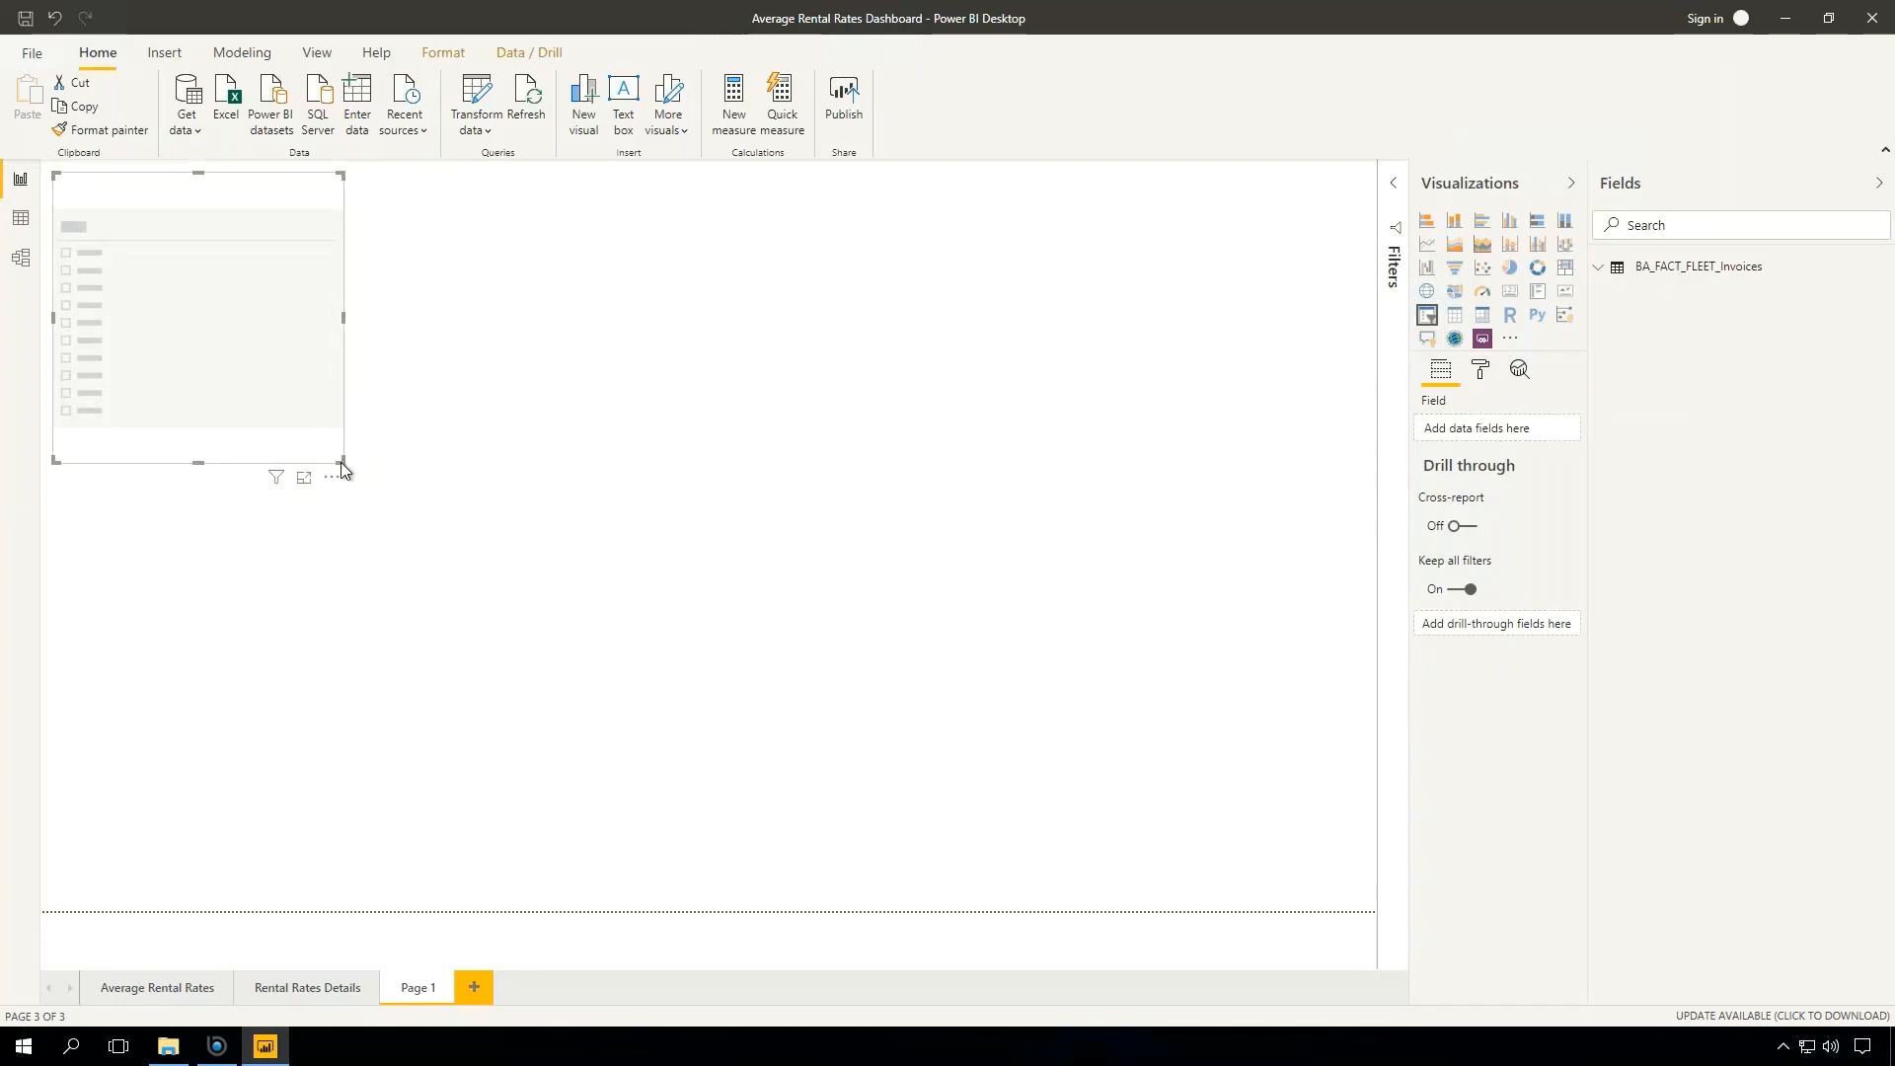
left_click_drag(340, 462, 411, 265)
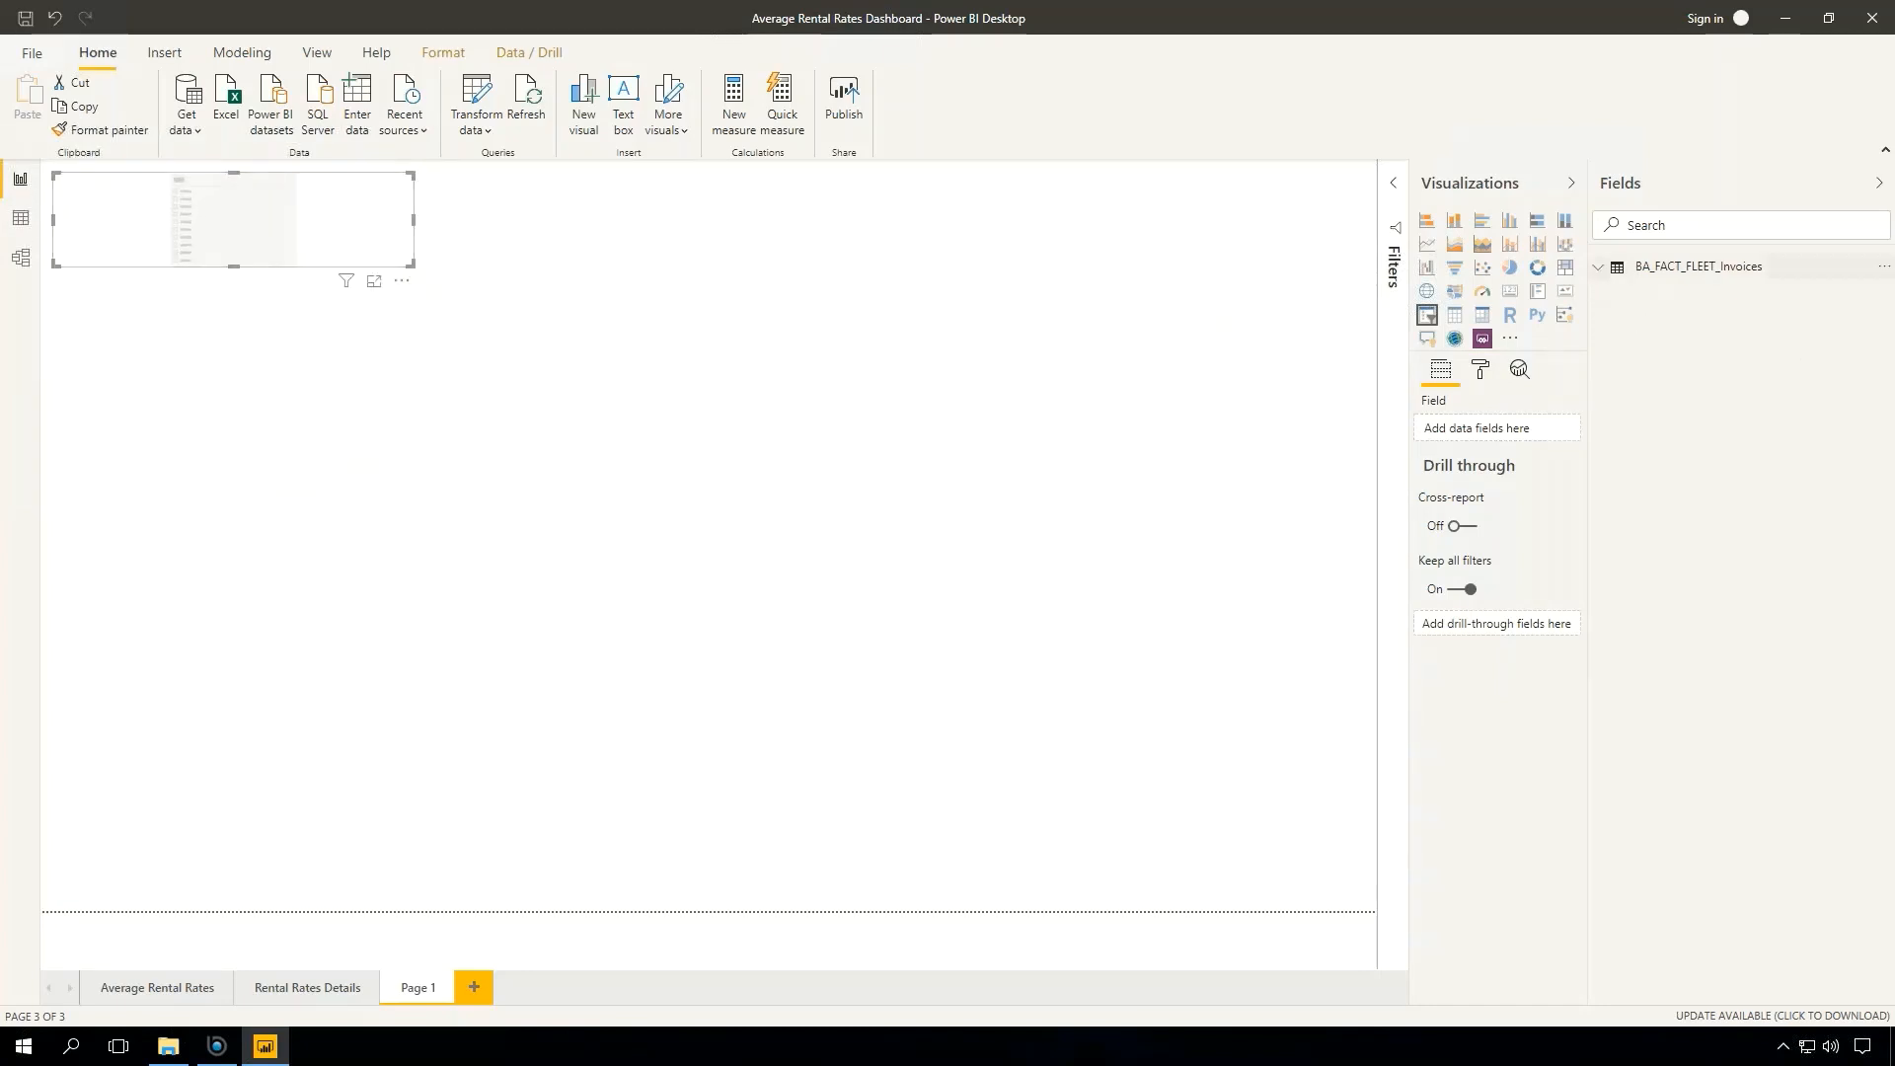
left_click(1700, 269)
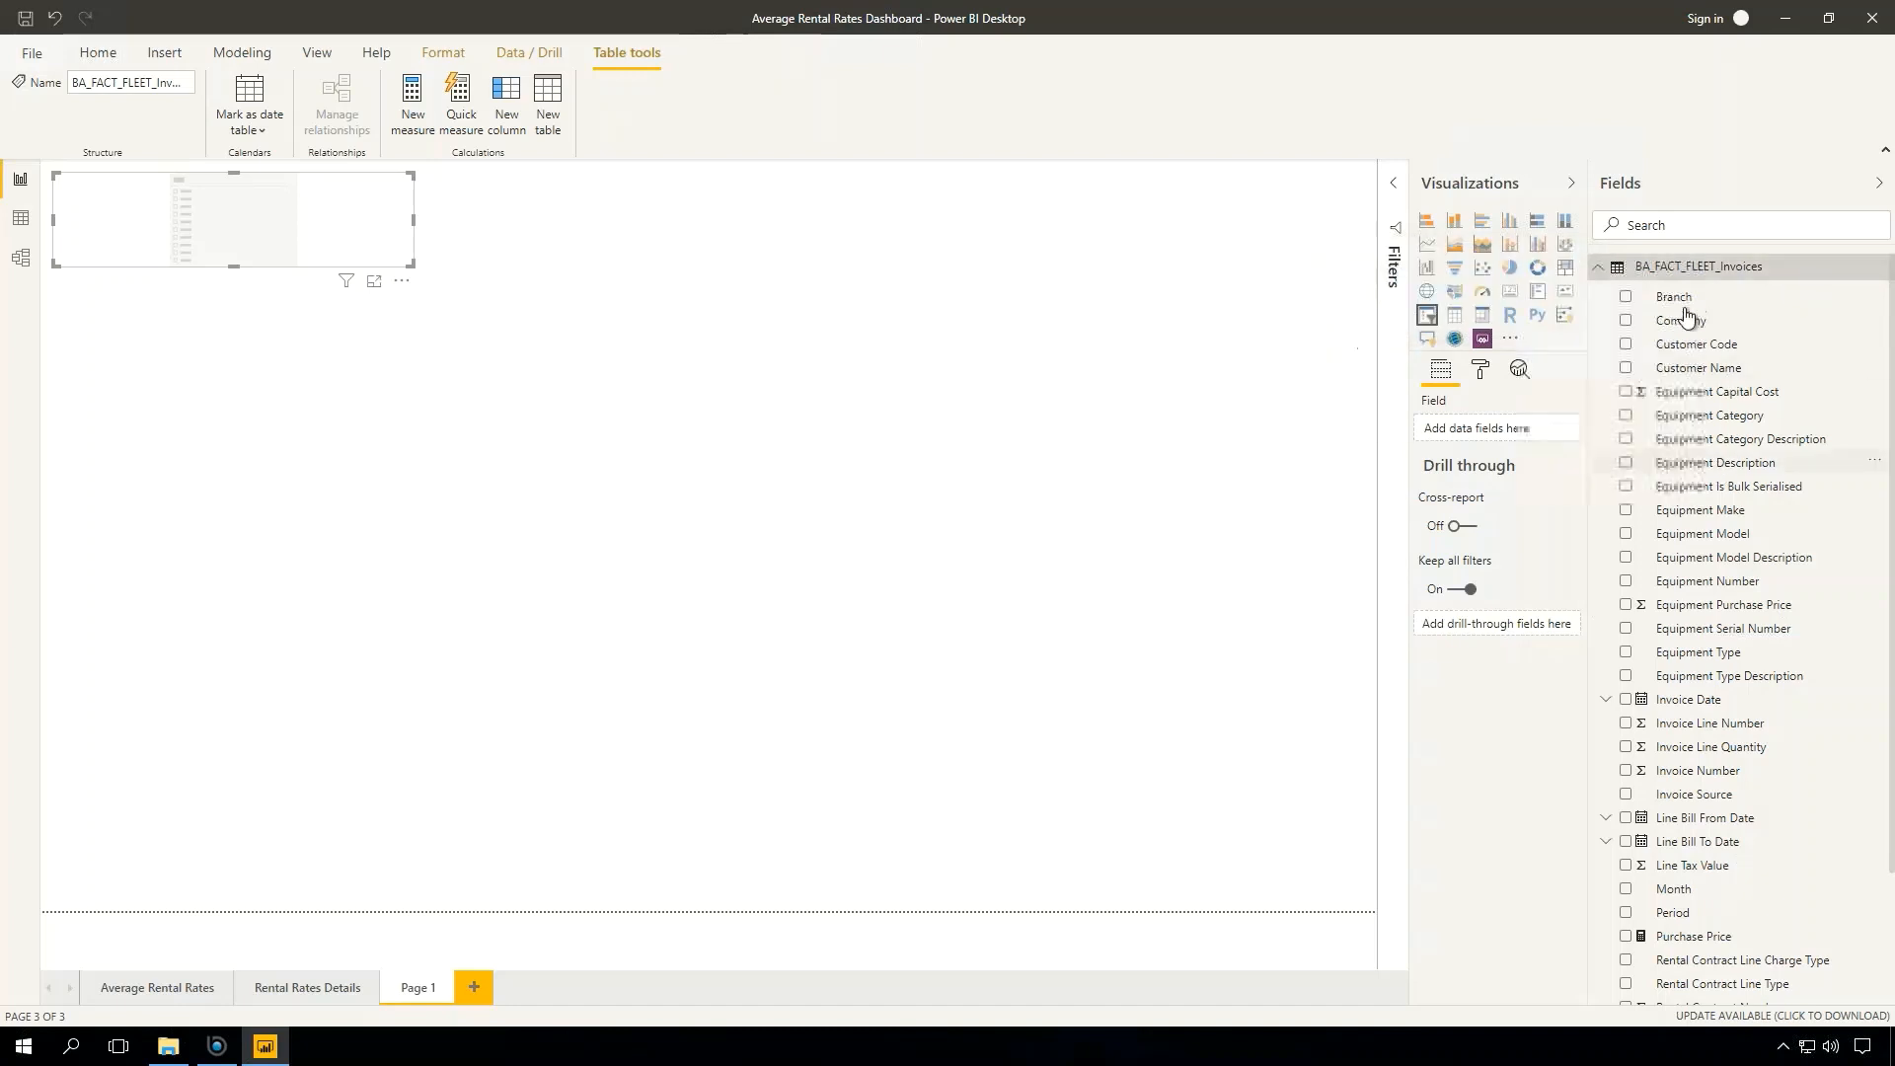
left_click_drag(604, 250, 291, 202)
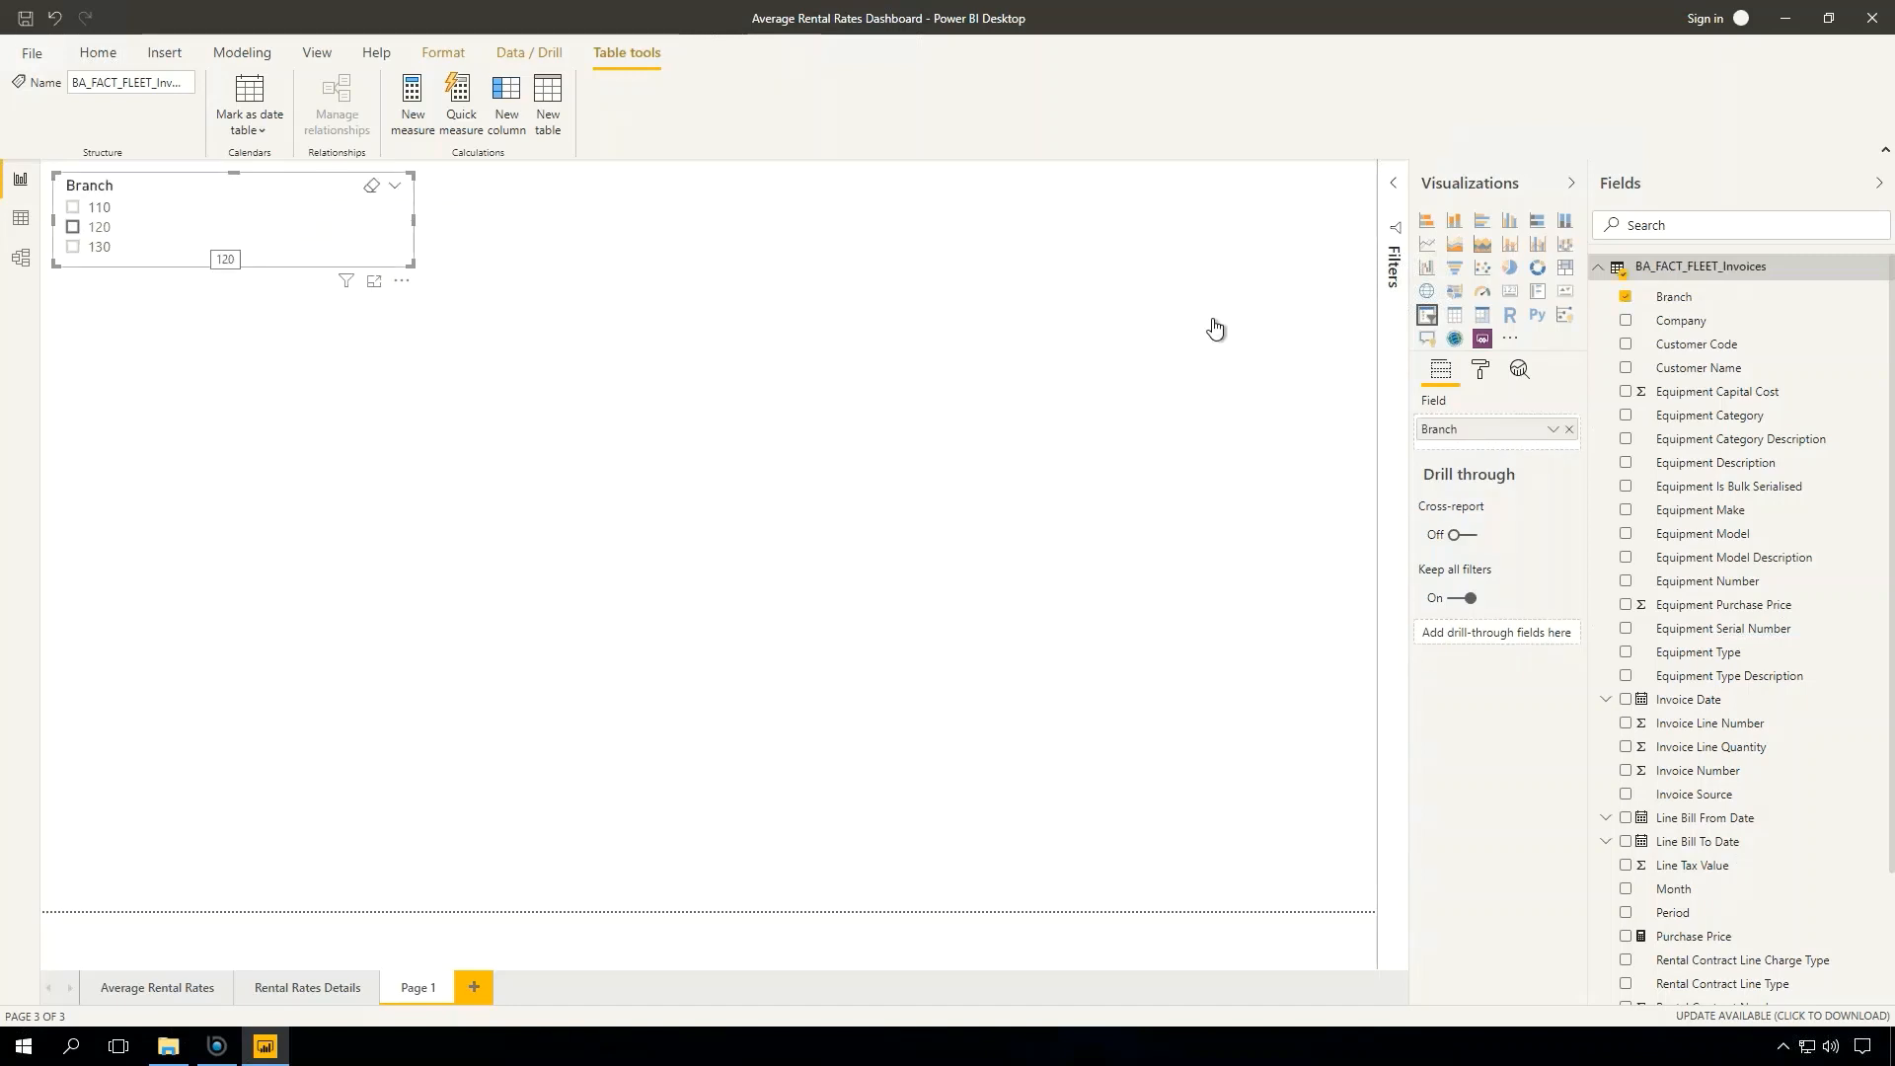
- Set the Branch slicer's orientation to Horizontal
left_click(1483, 371)
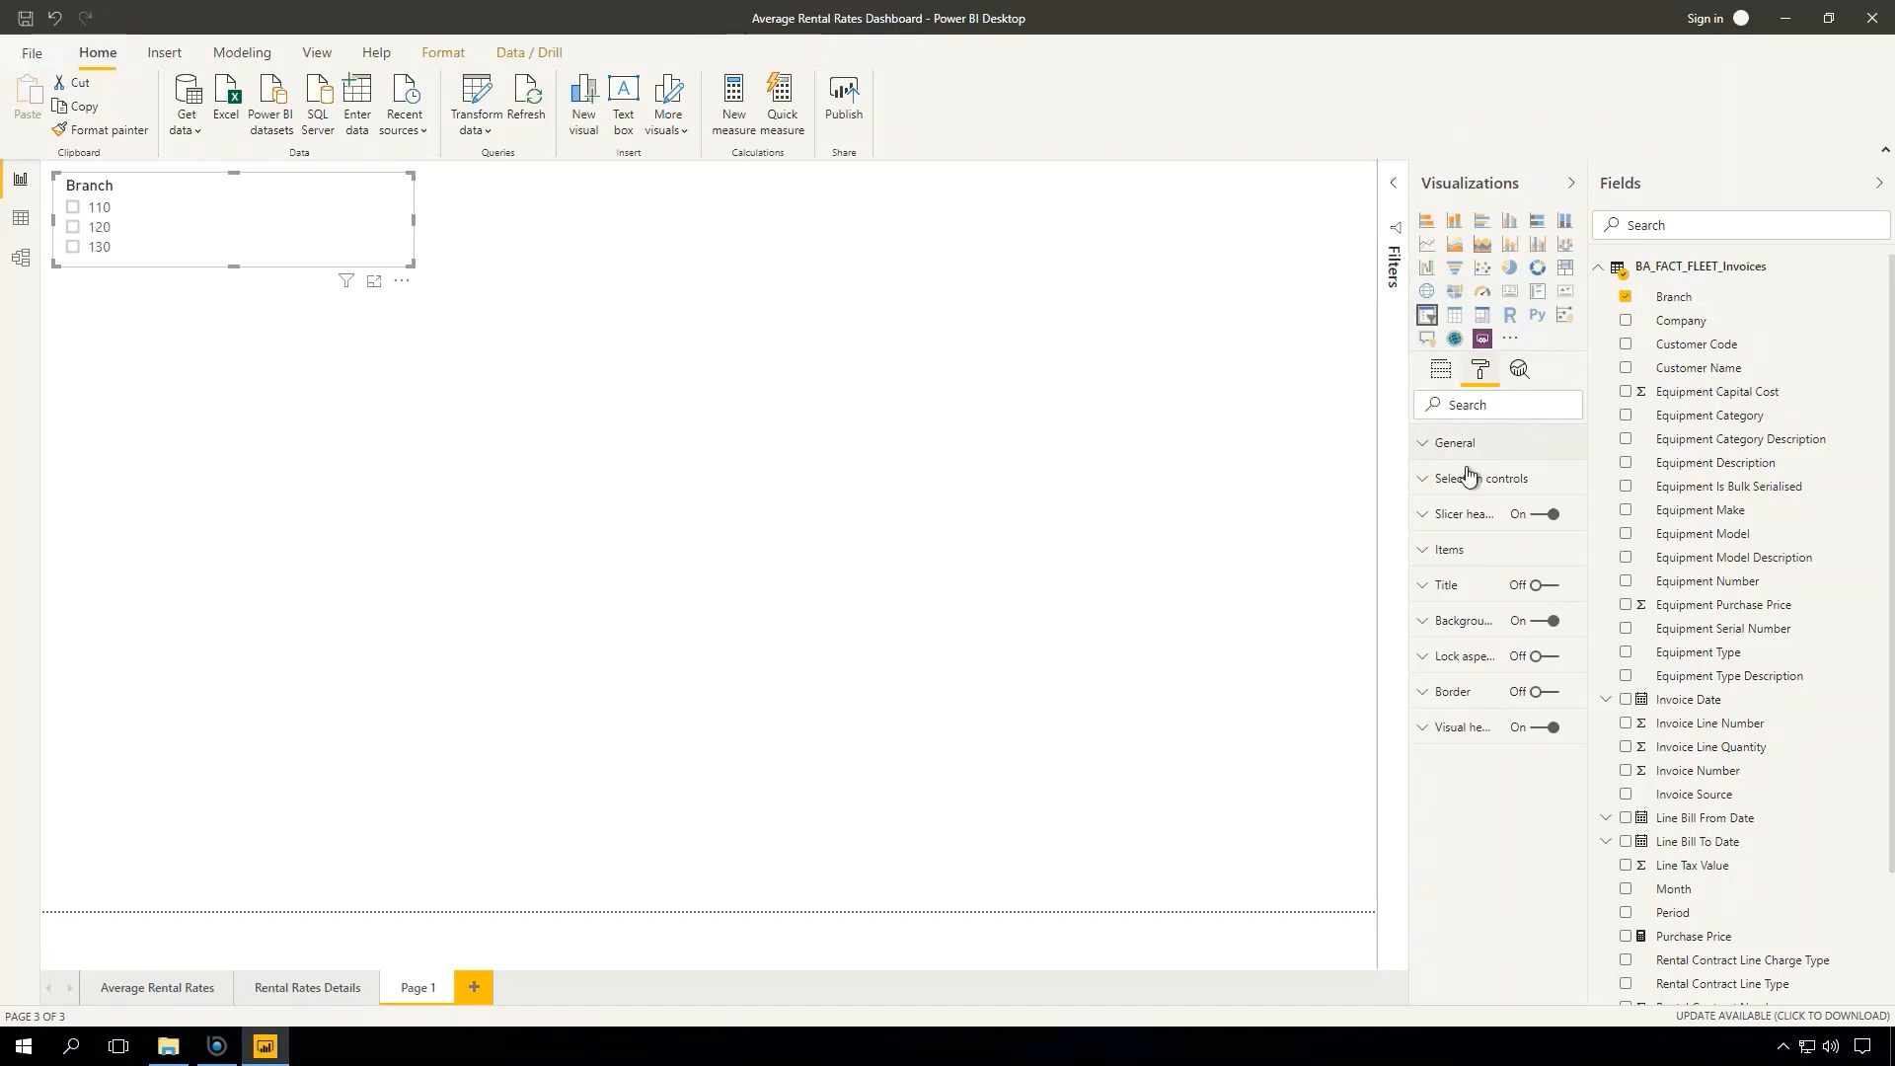
left_click(1458, 480)
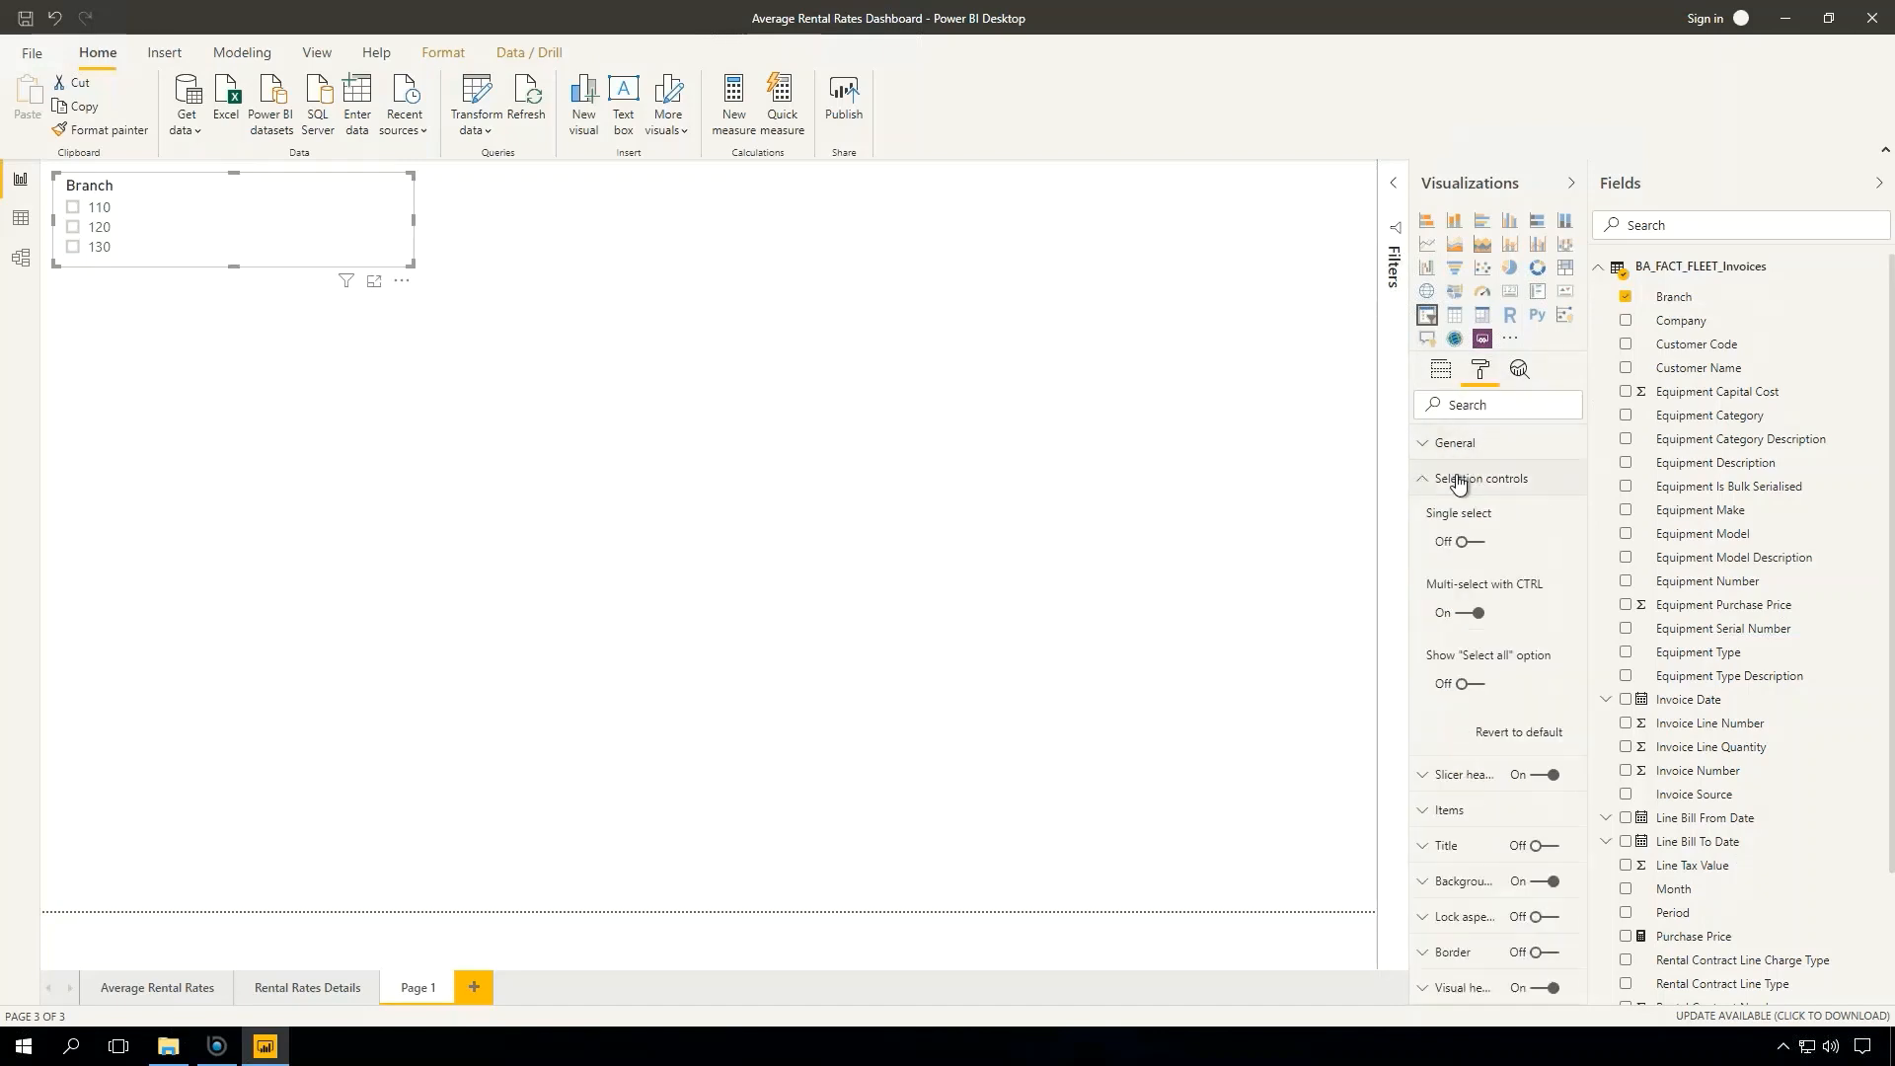
left_click(1458, 456)
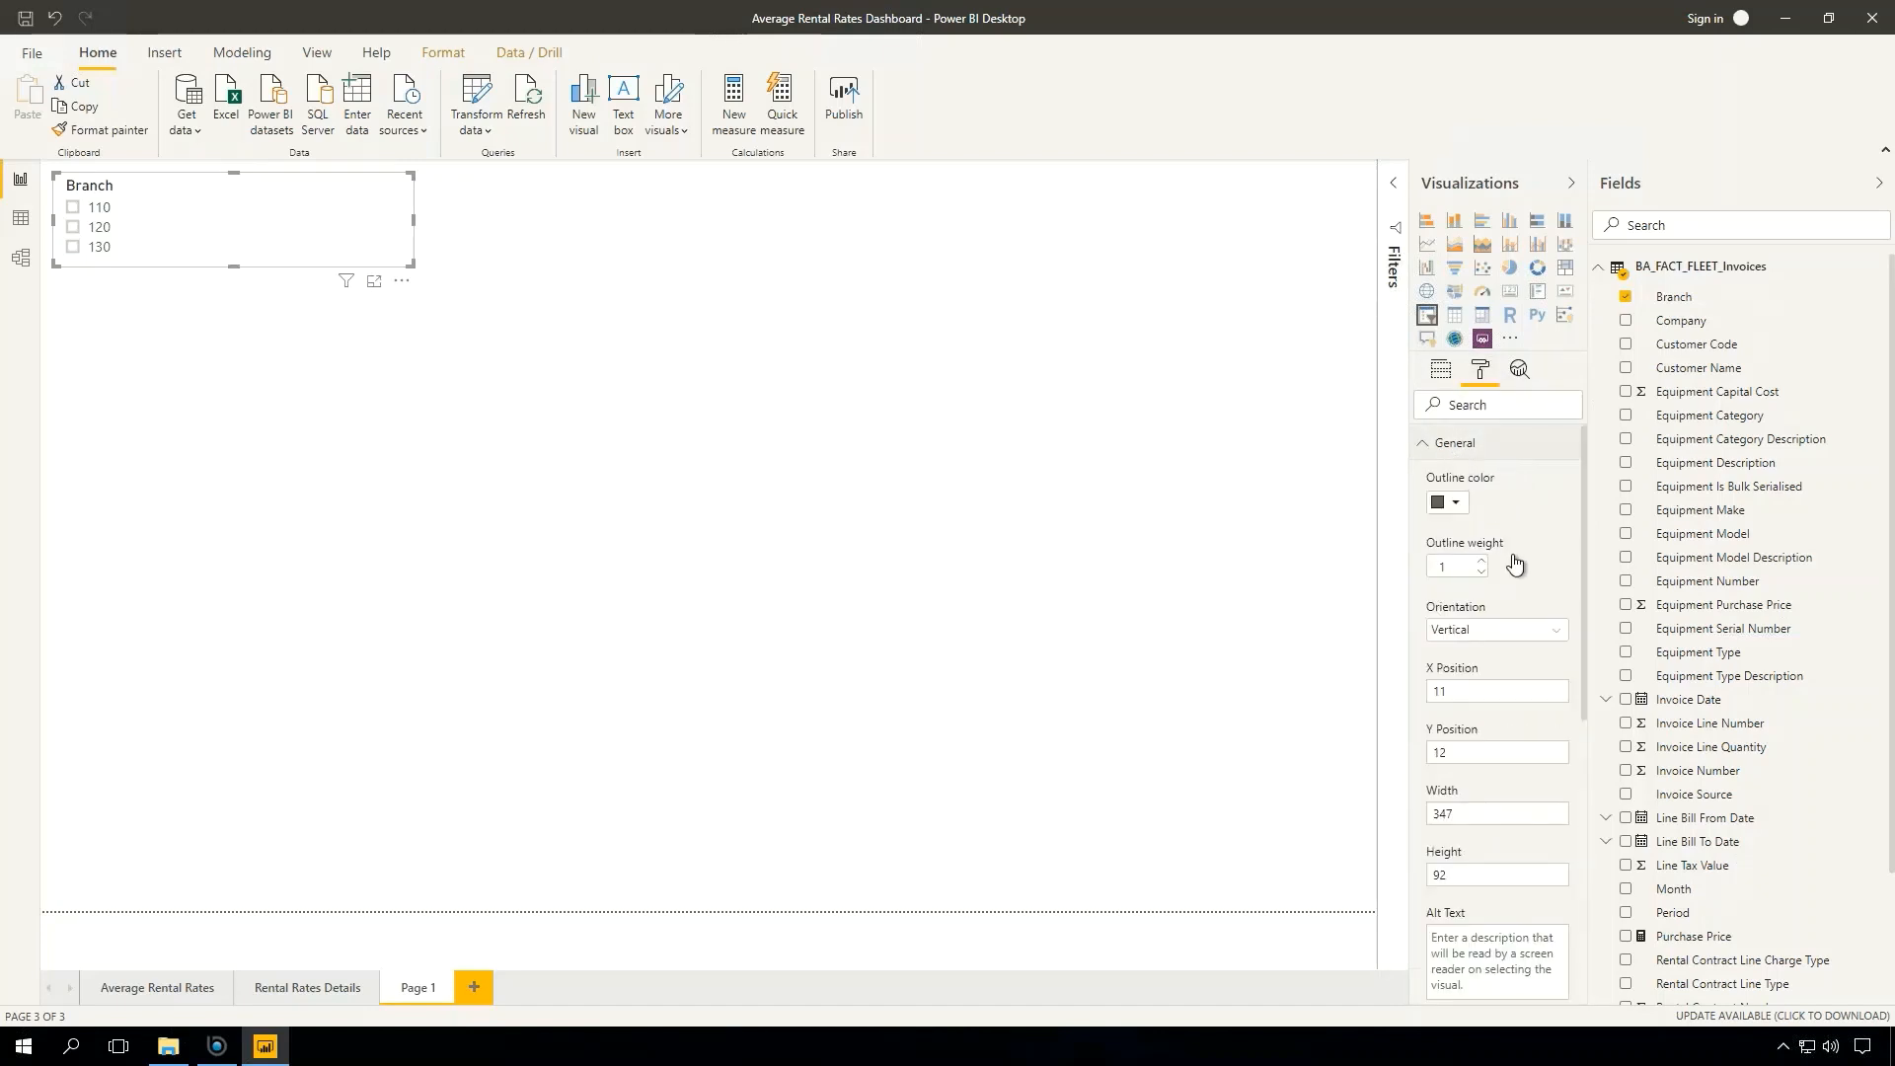
left_click(1485, 631)
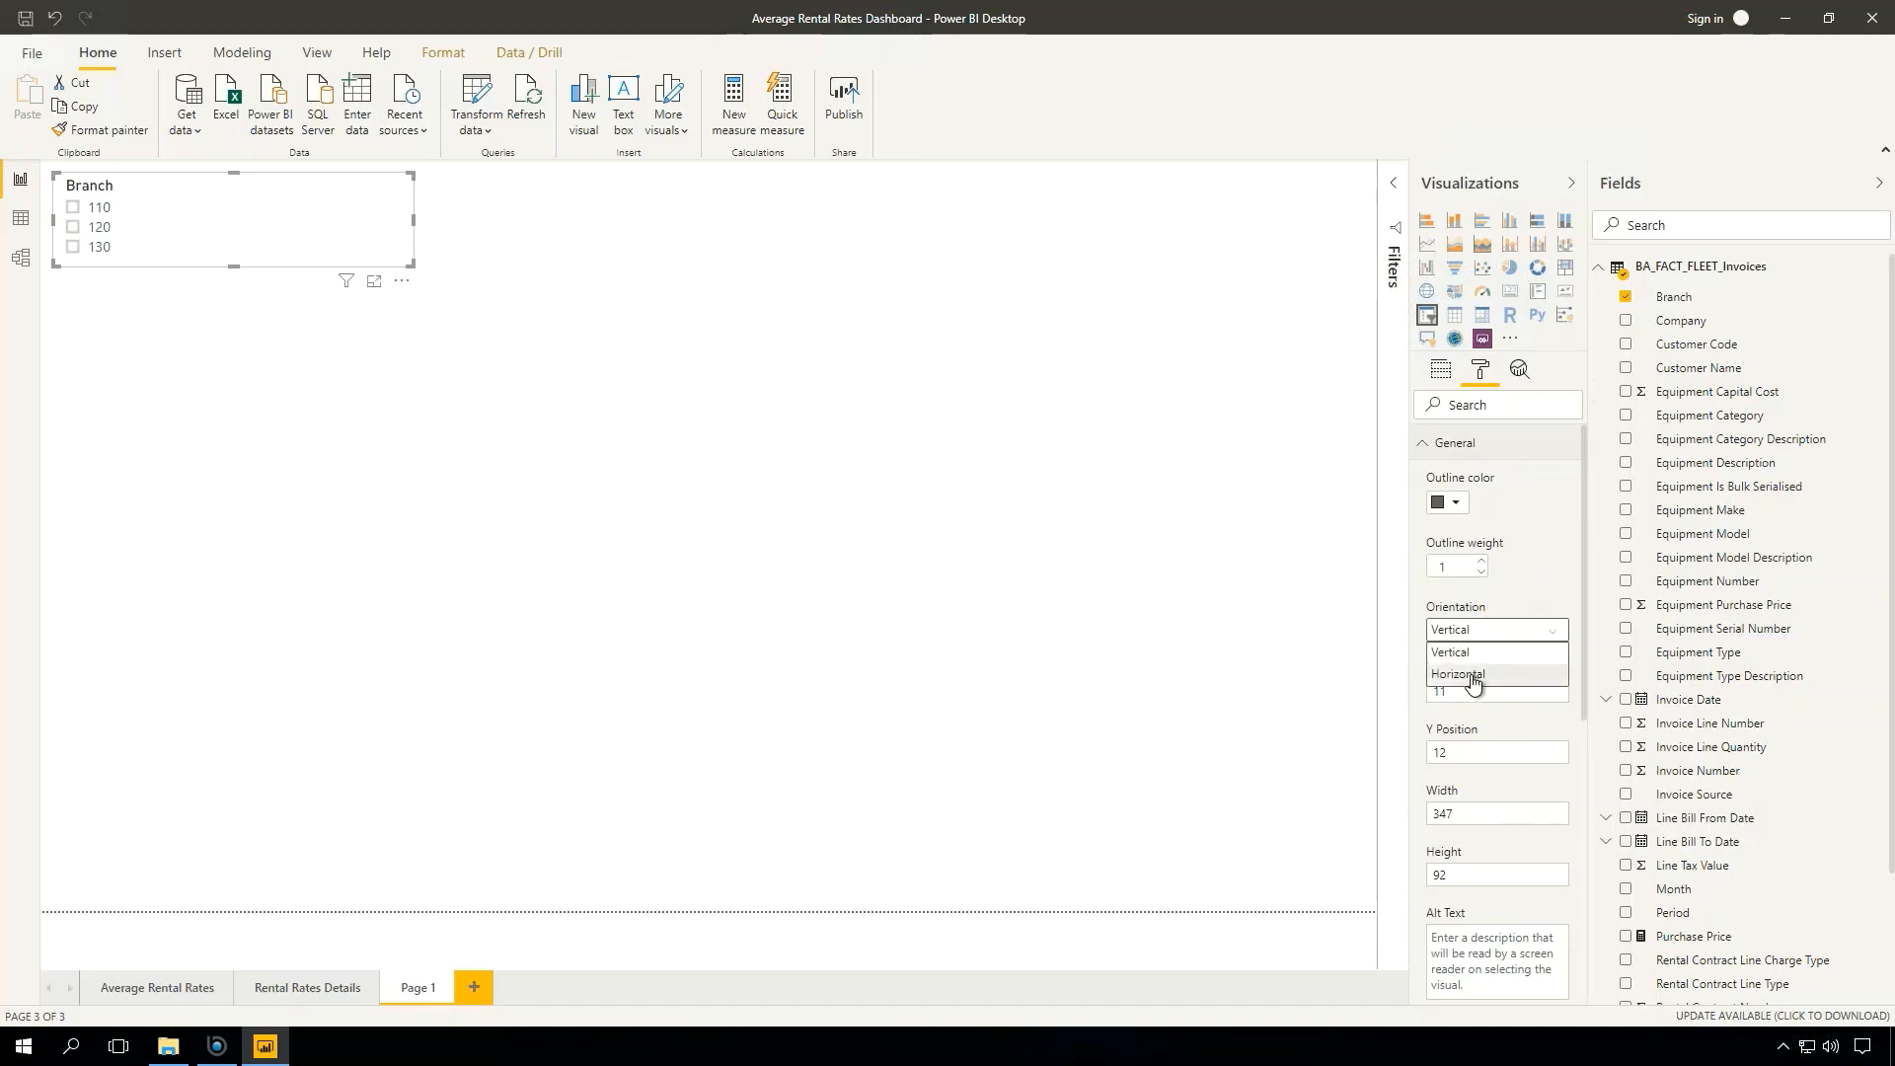
left_click(1477, 677)
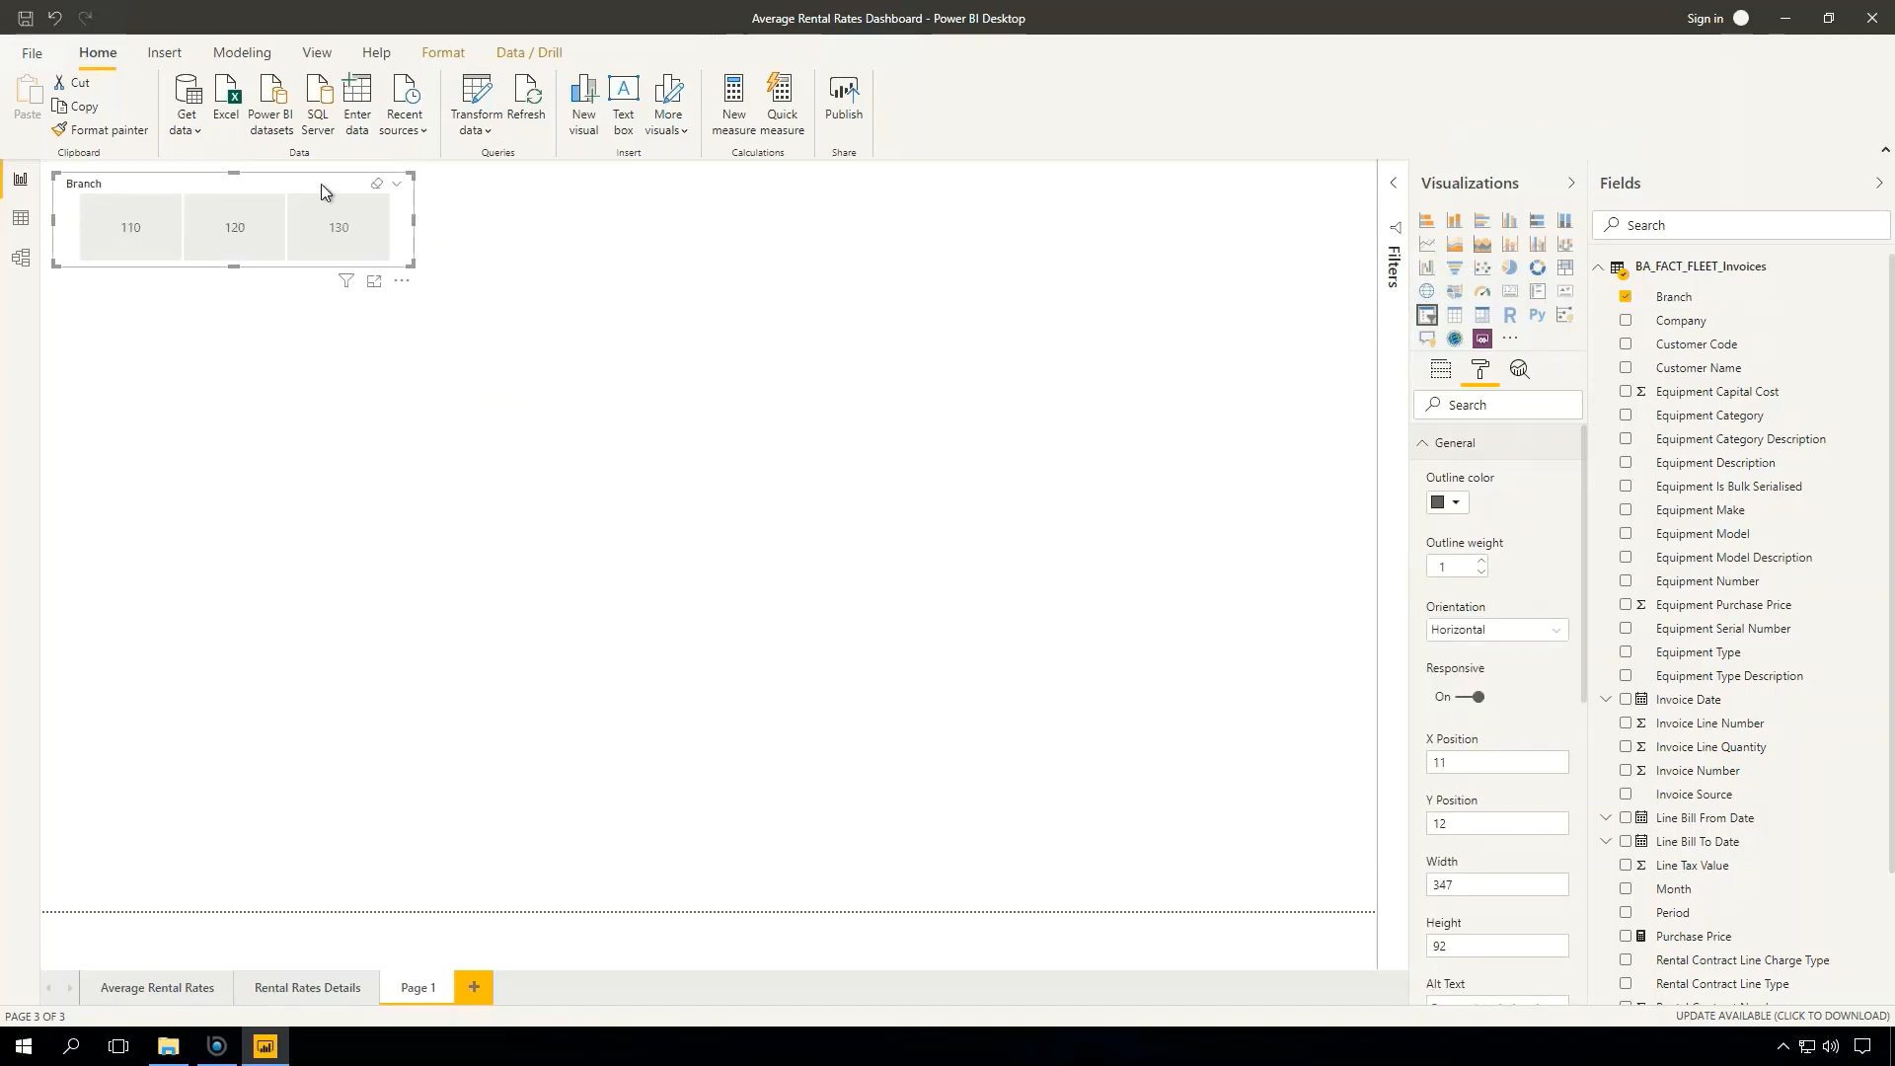
- Paste two copies of the Branch slicer in the same row at about X 381 and X 719, and widen the last to about 561
key("ctrl+c")
key("ctrl+v")
left_click_drag(564, 204, 672, 176)
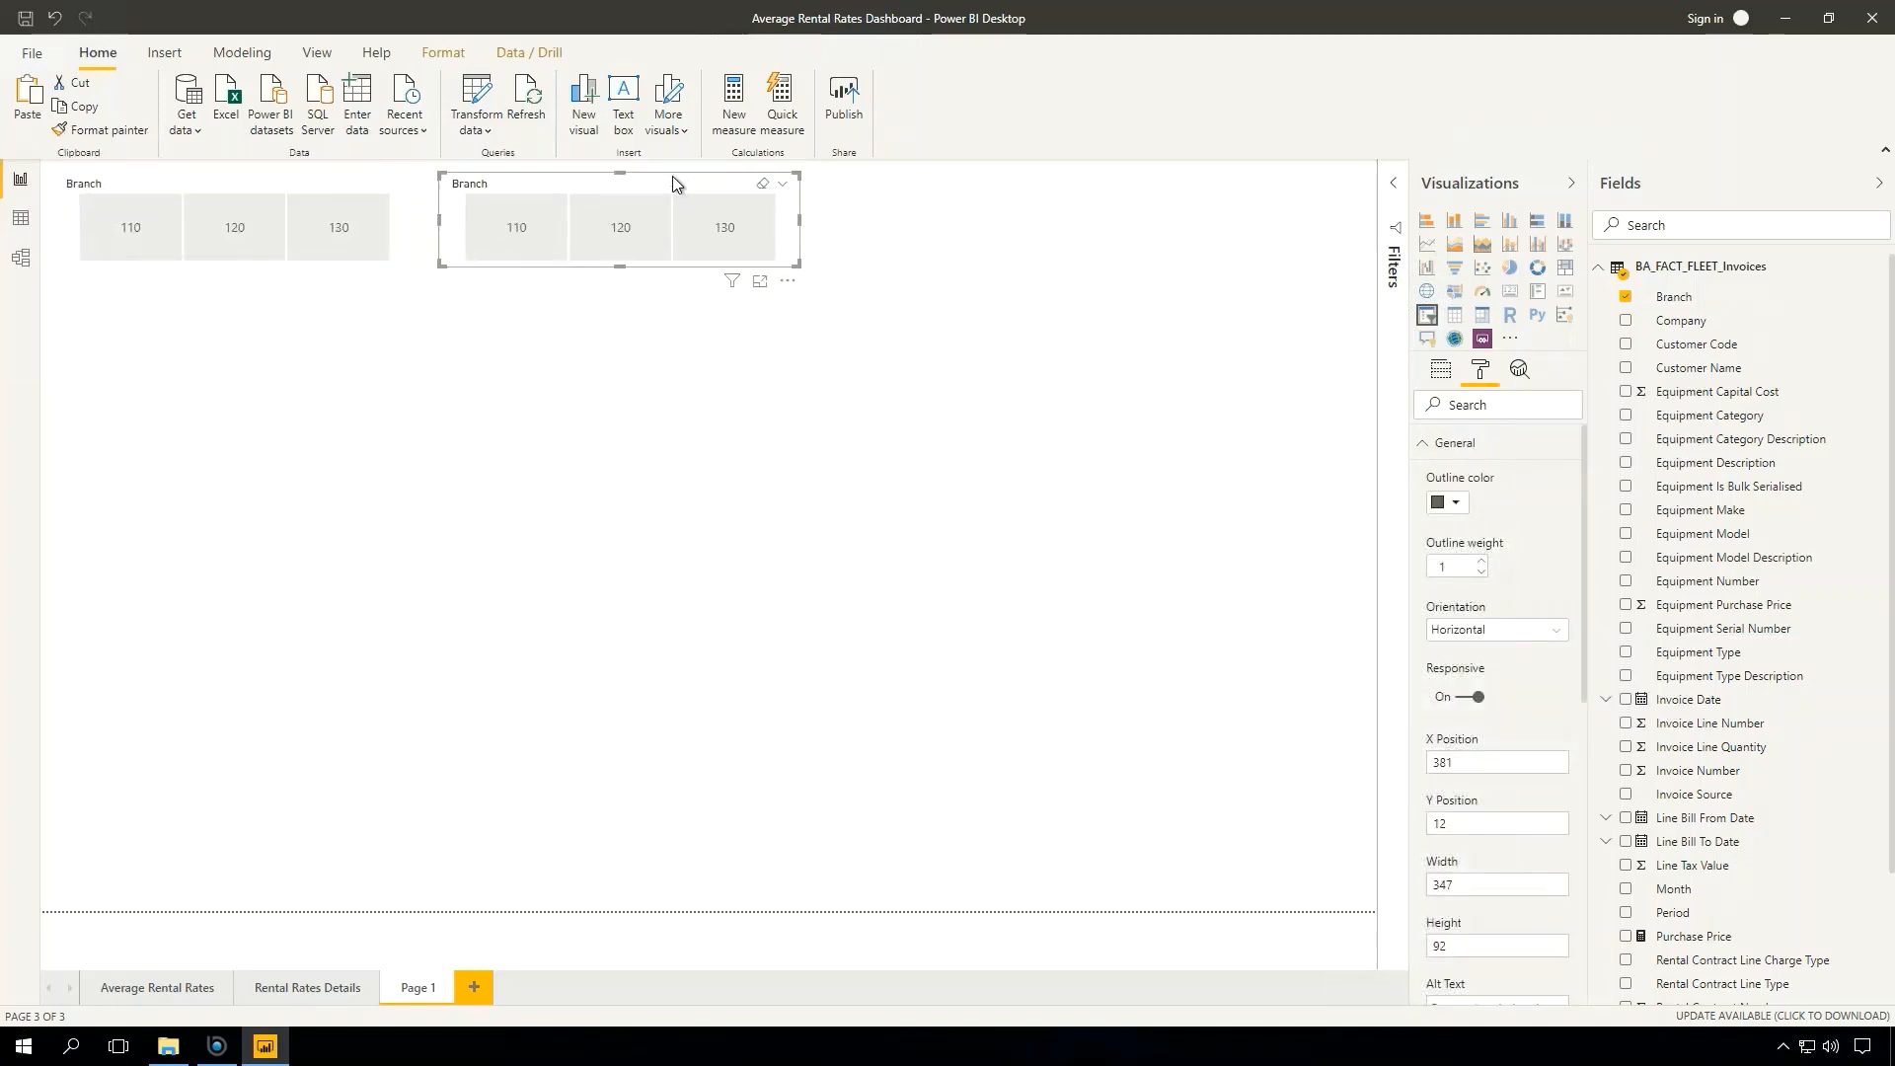
key("ctrl+v")
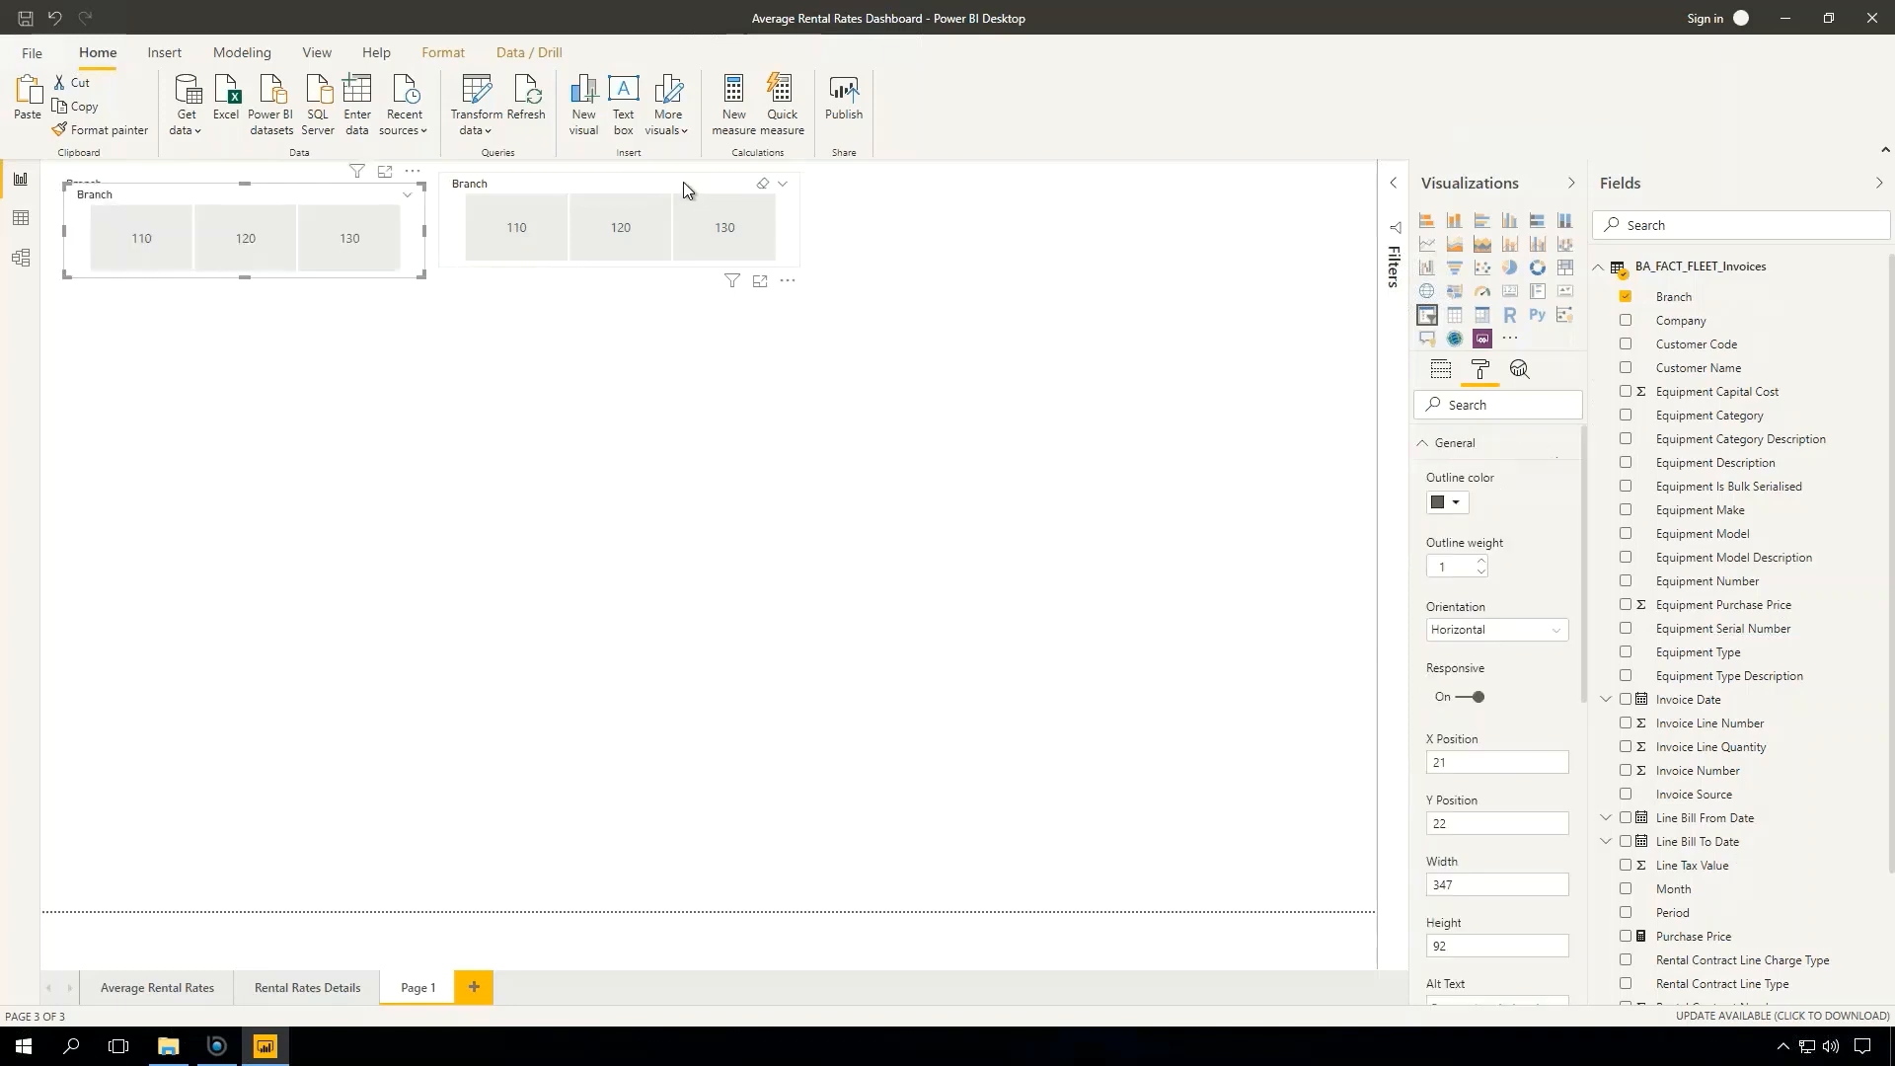
left_click_drag(842, 207, 1047, 176)
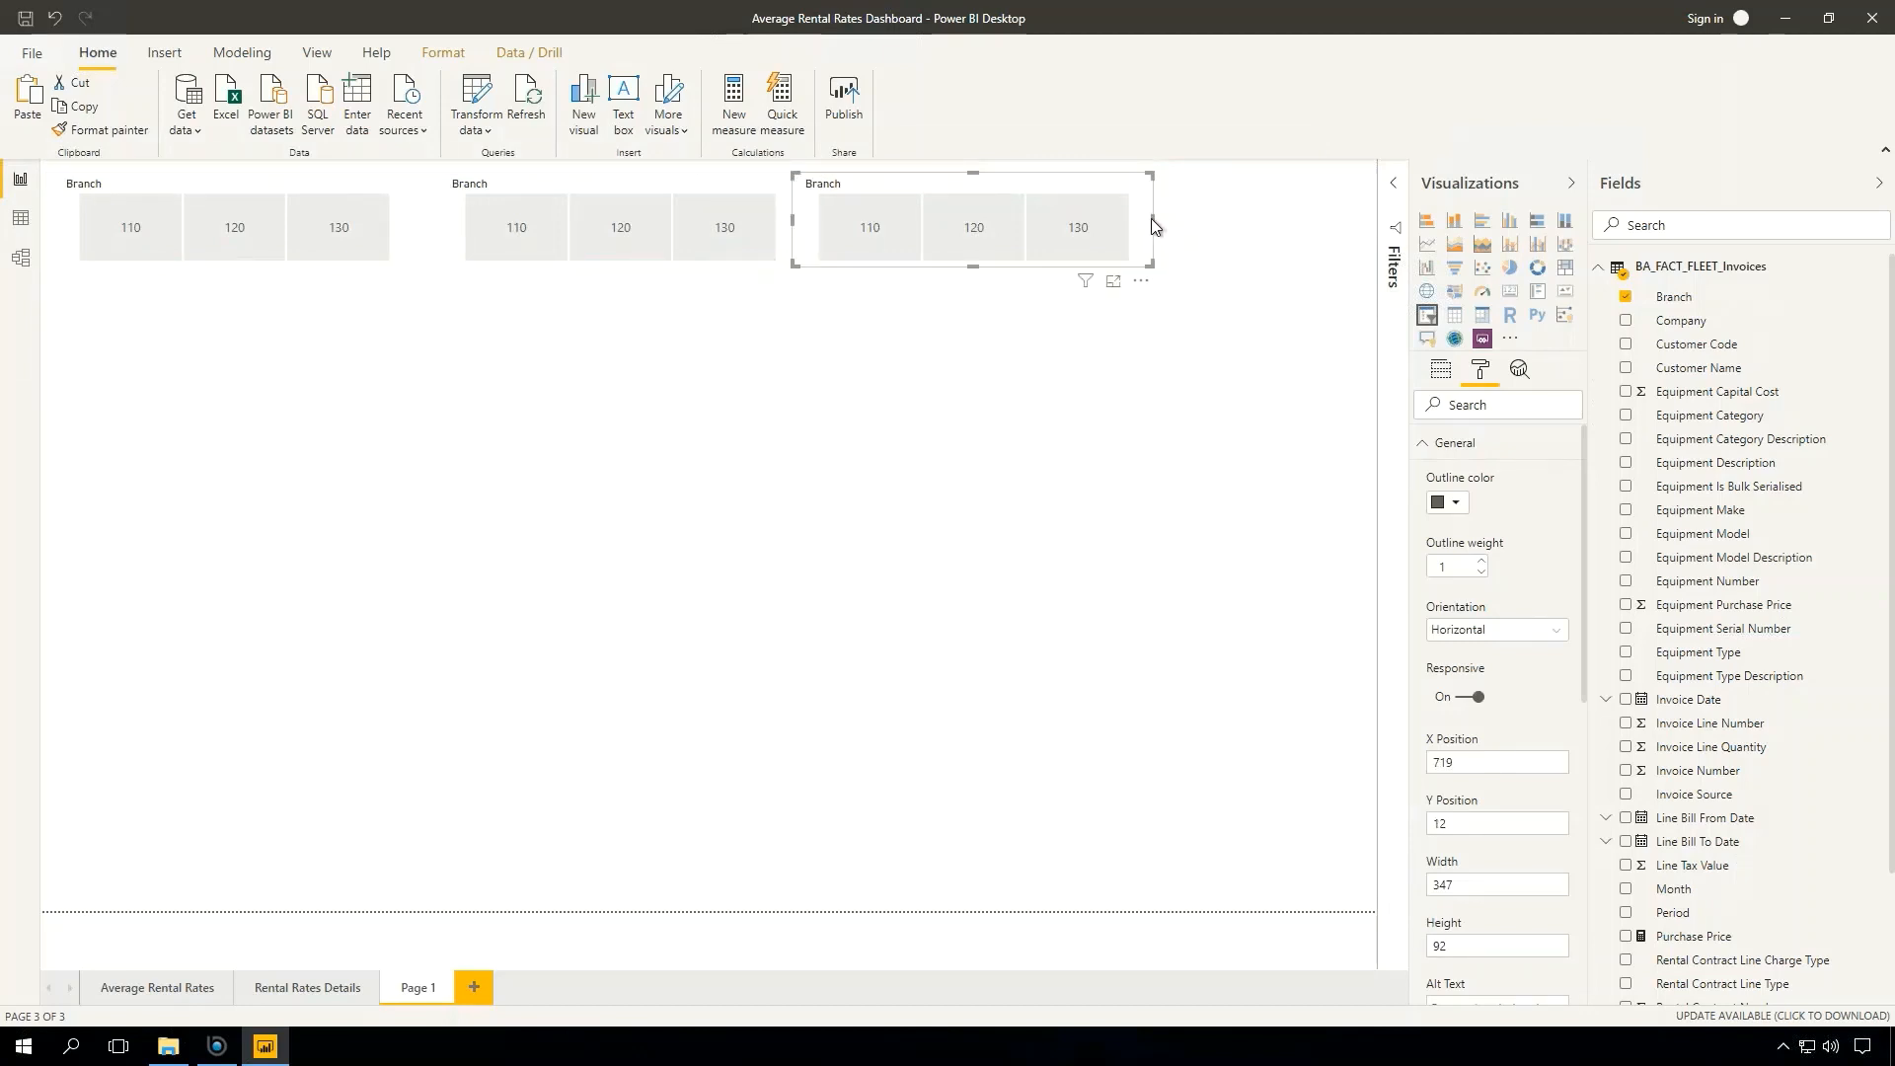
left_click_drag(1153, 227, 1433, 223)
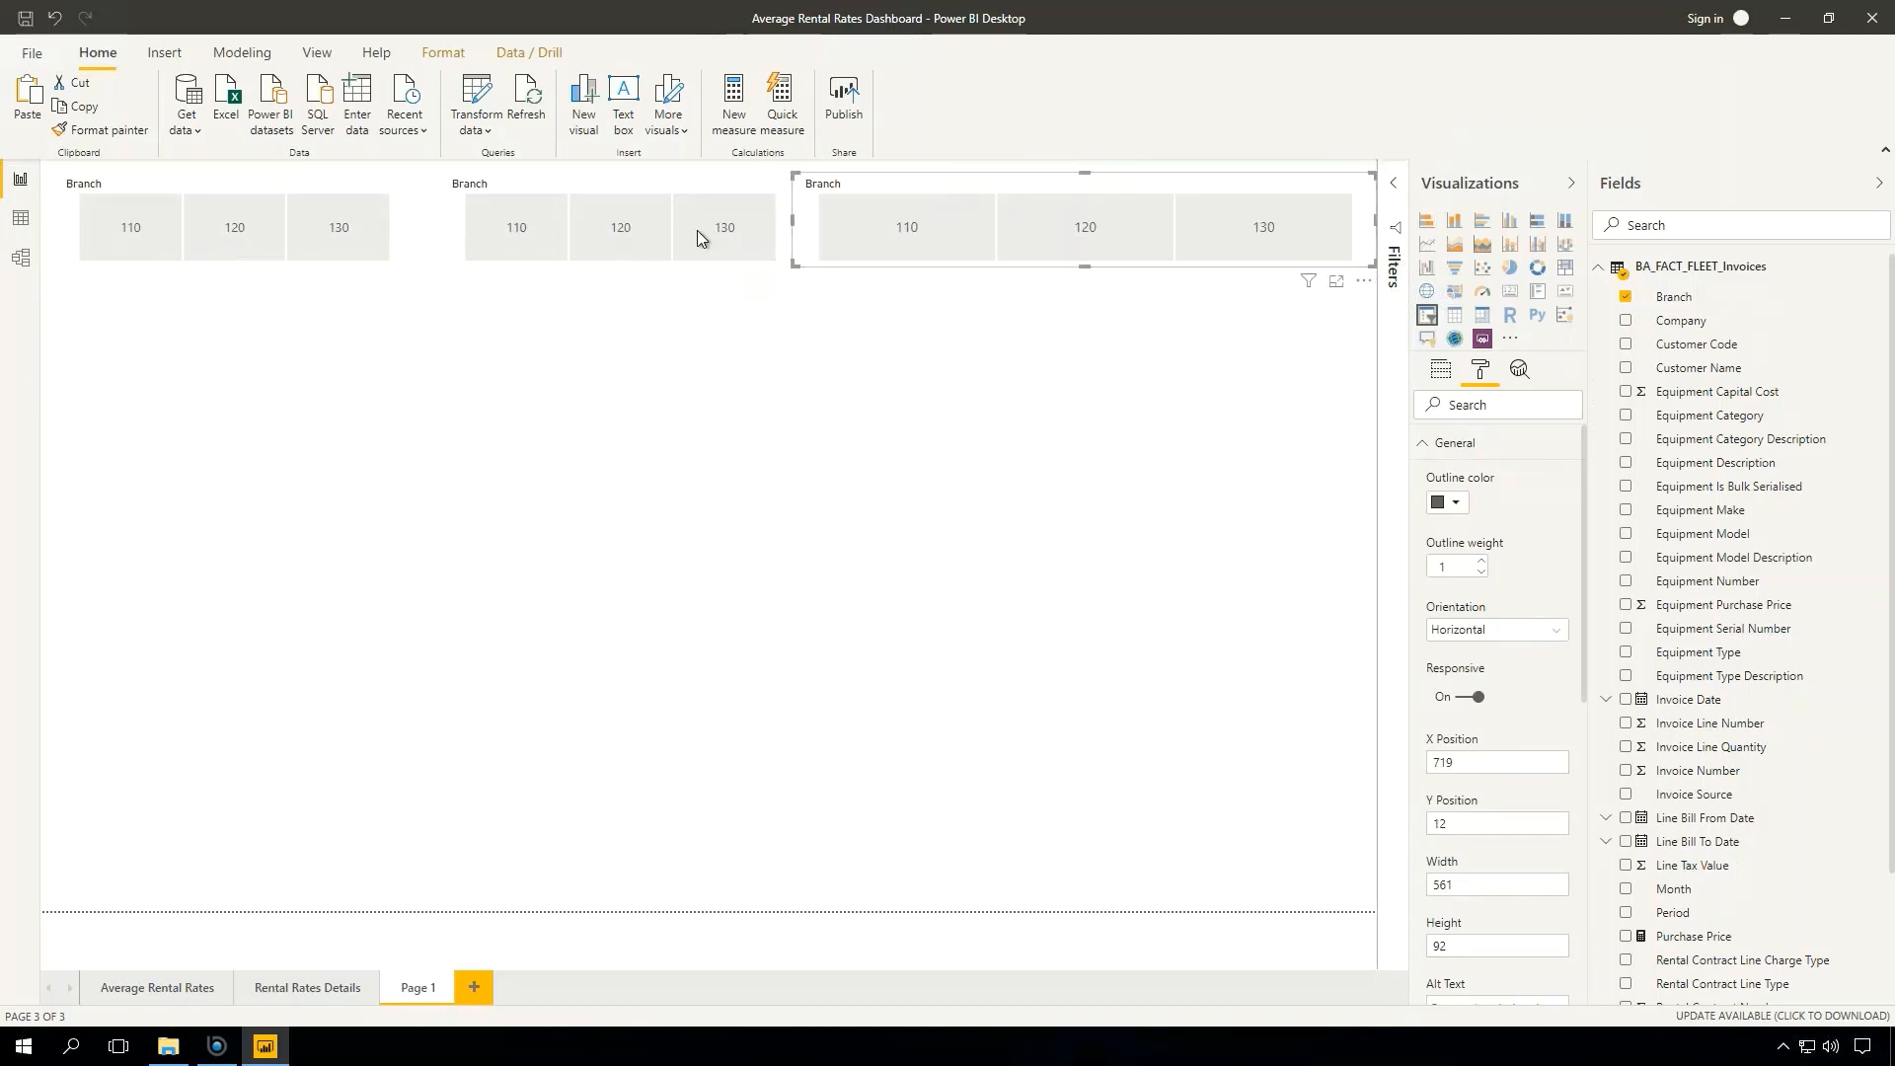
- Replace the Branch field with Year in the middle slicer
left_click(631, 183)
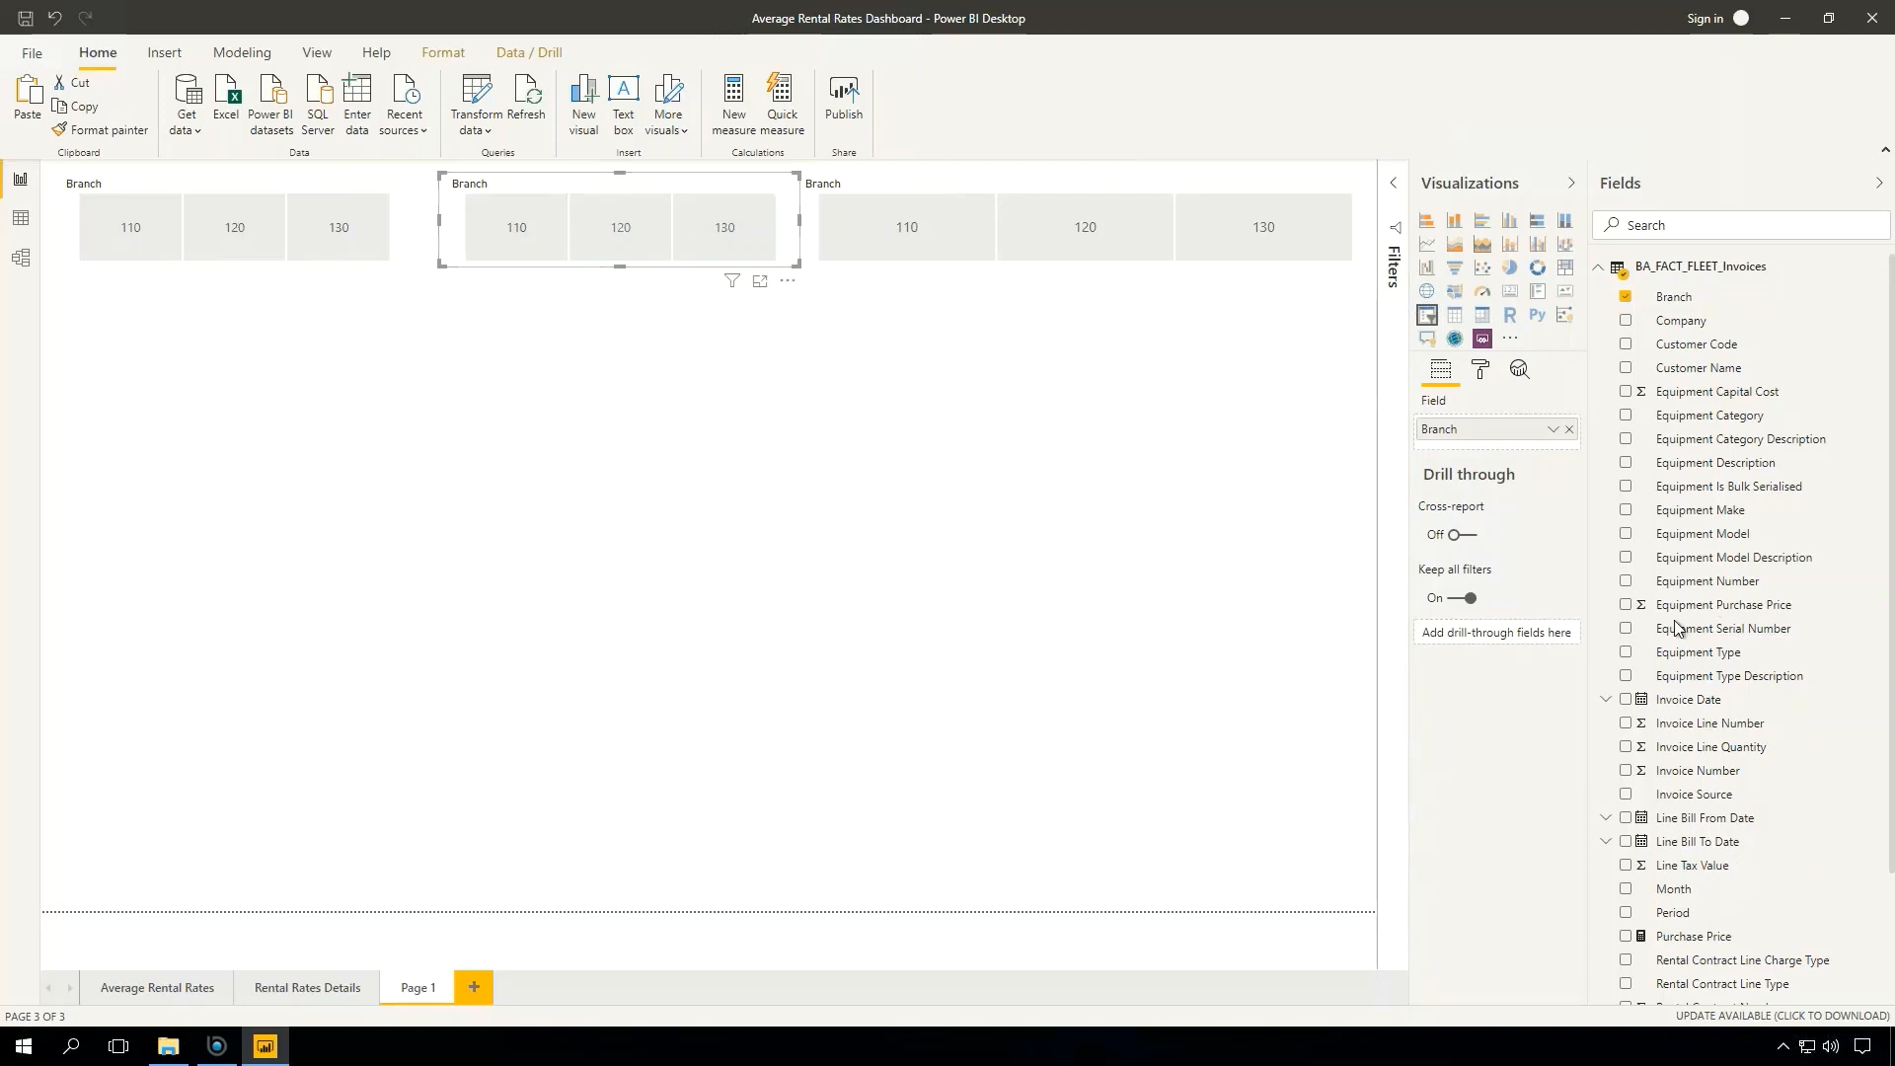
scroll(1693, 631, "down", 3)
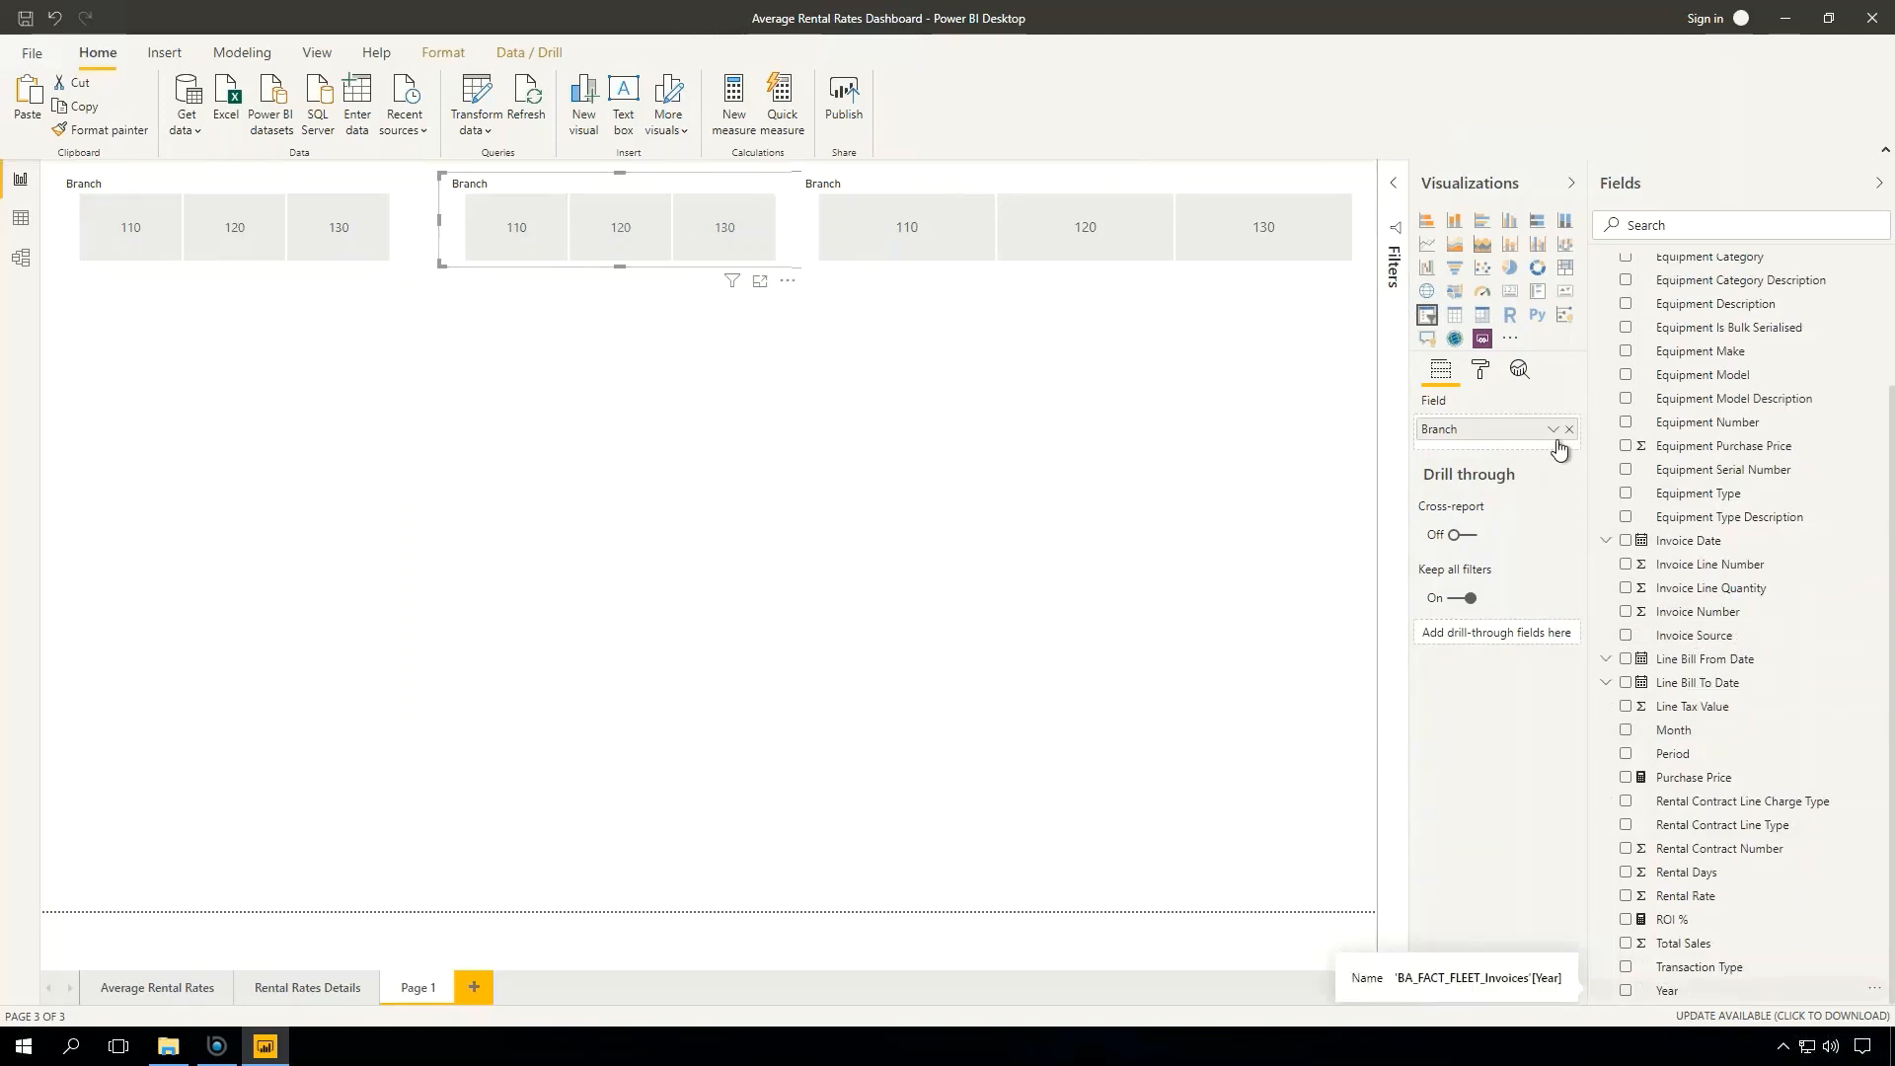
left_click(1682, 991)
left_click_drag(1682, 991, 1487, 455)
left_click_drag(1485, 431, 1480, 431)
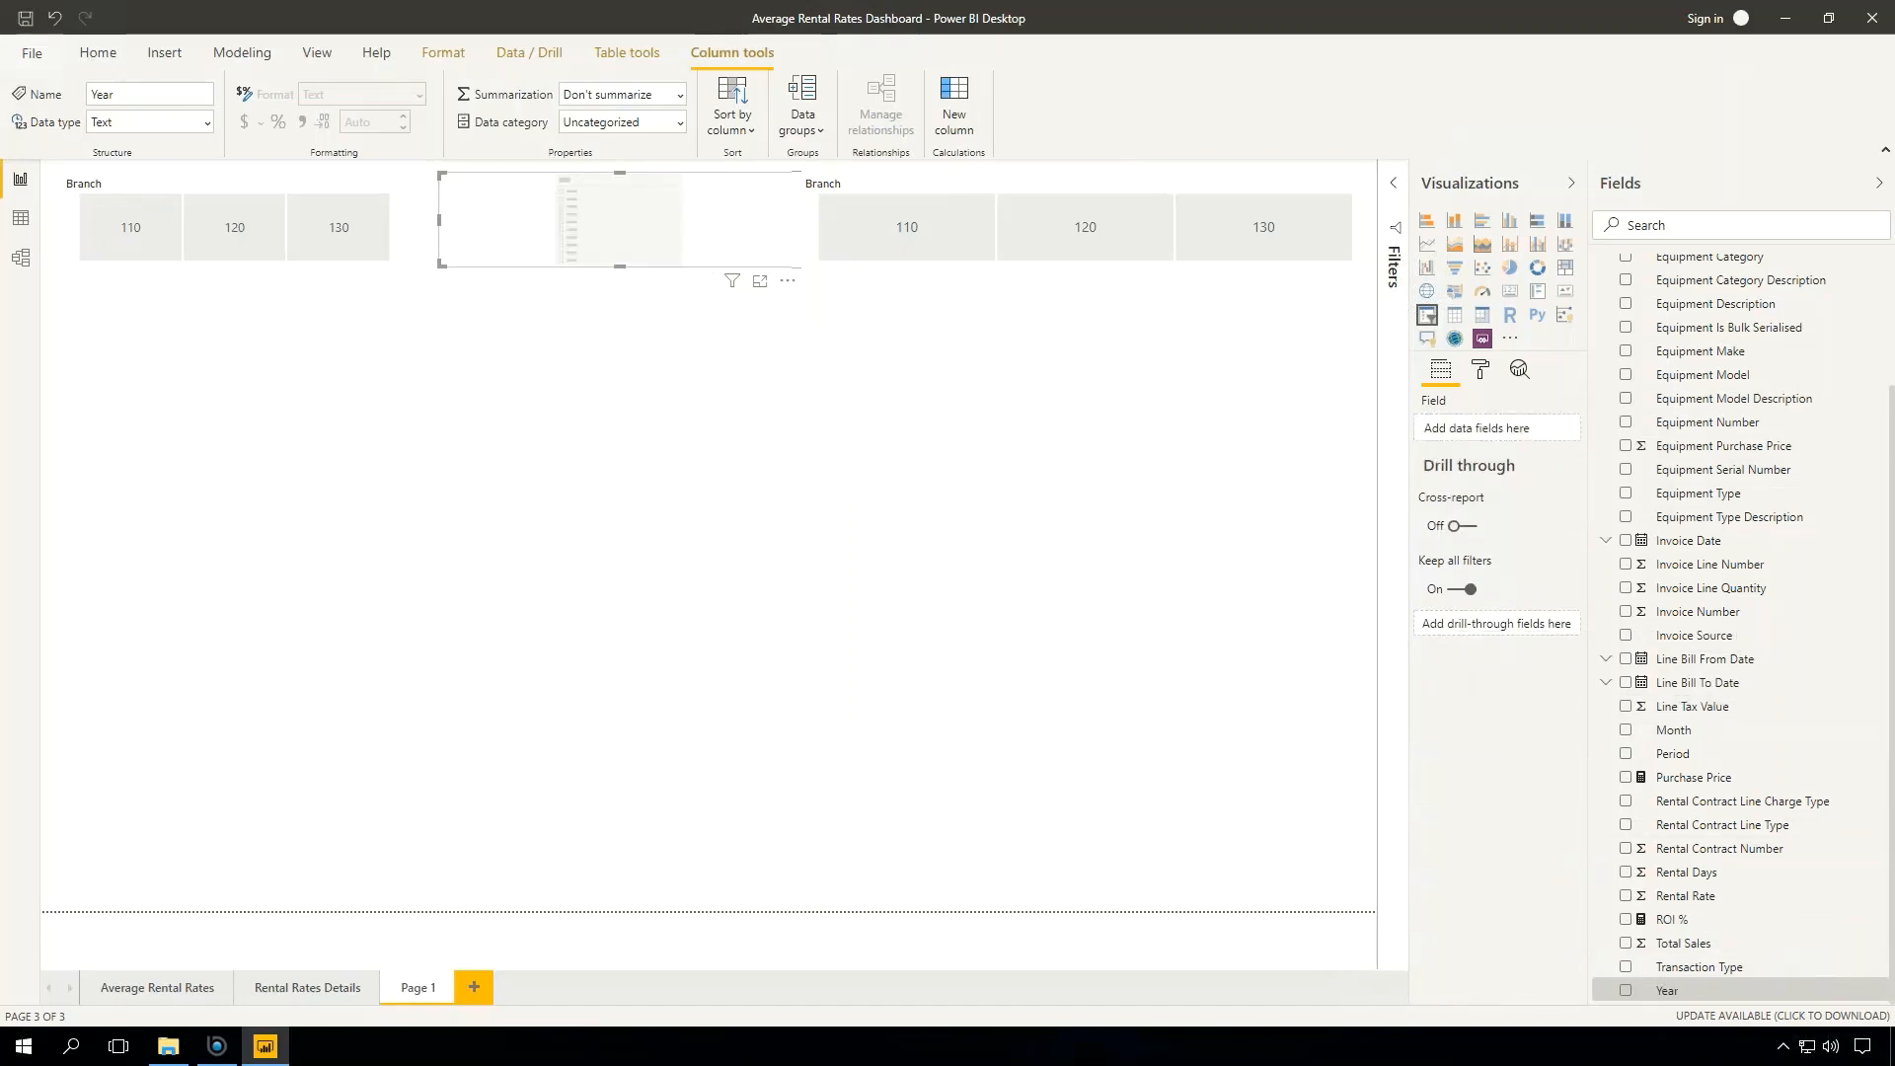
- Replace the Branch field with Month in the wide slicer at the end of the row
left_click(992, 192)
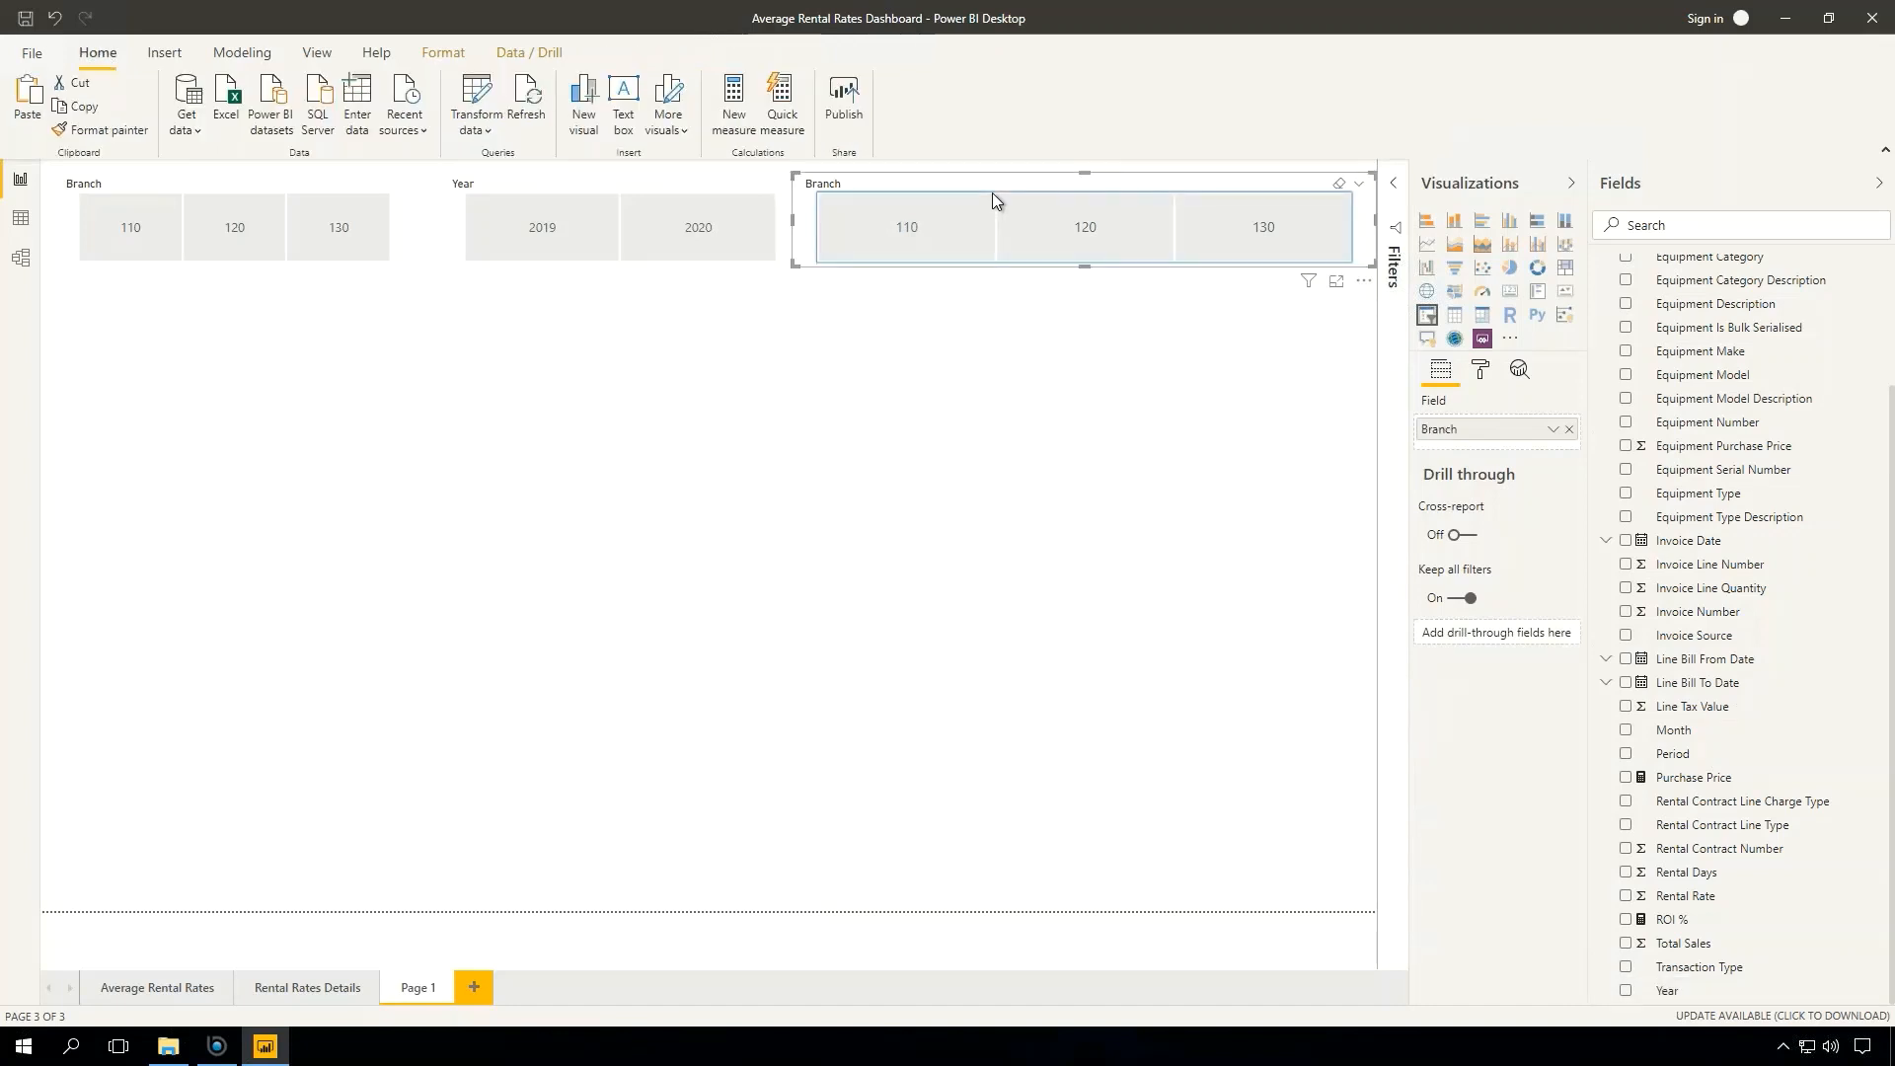
left_click(1569, 429)
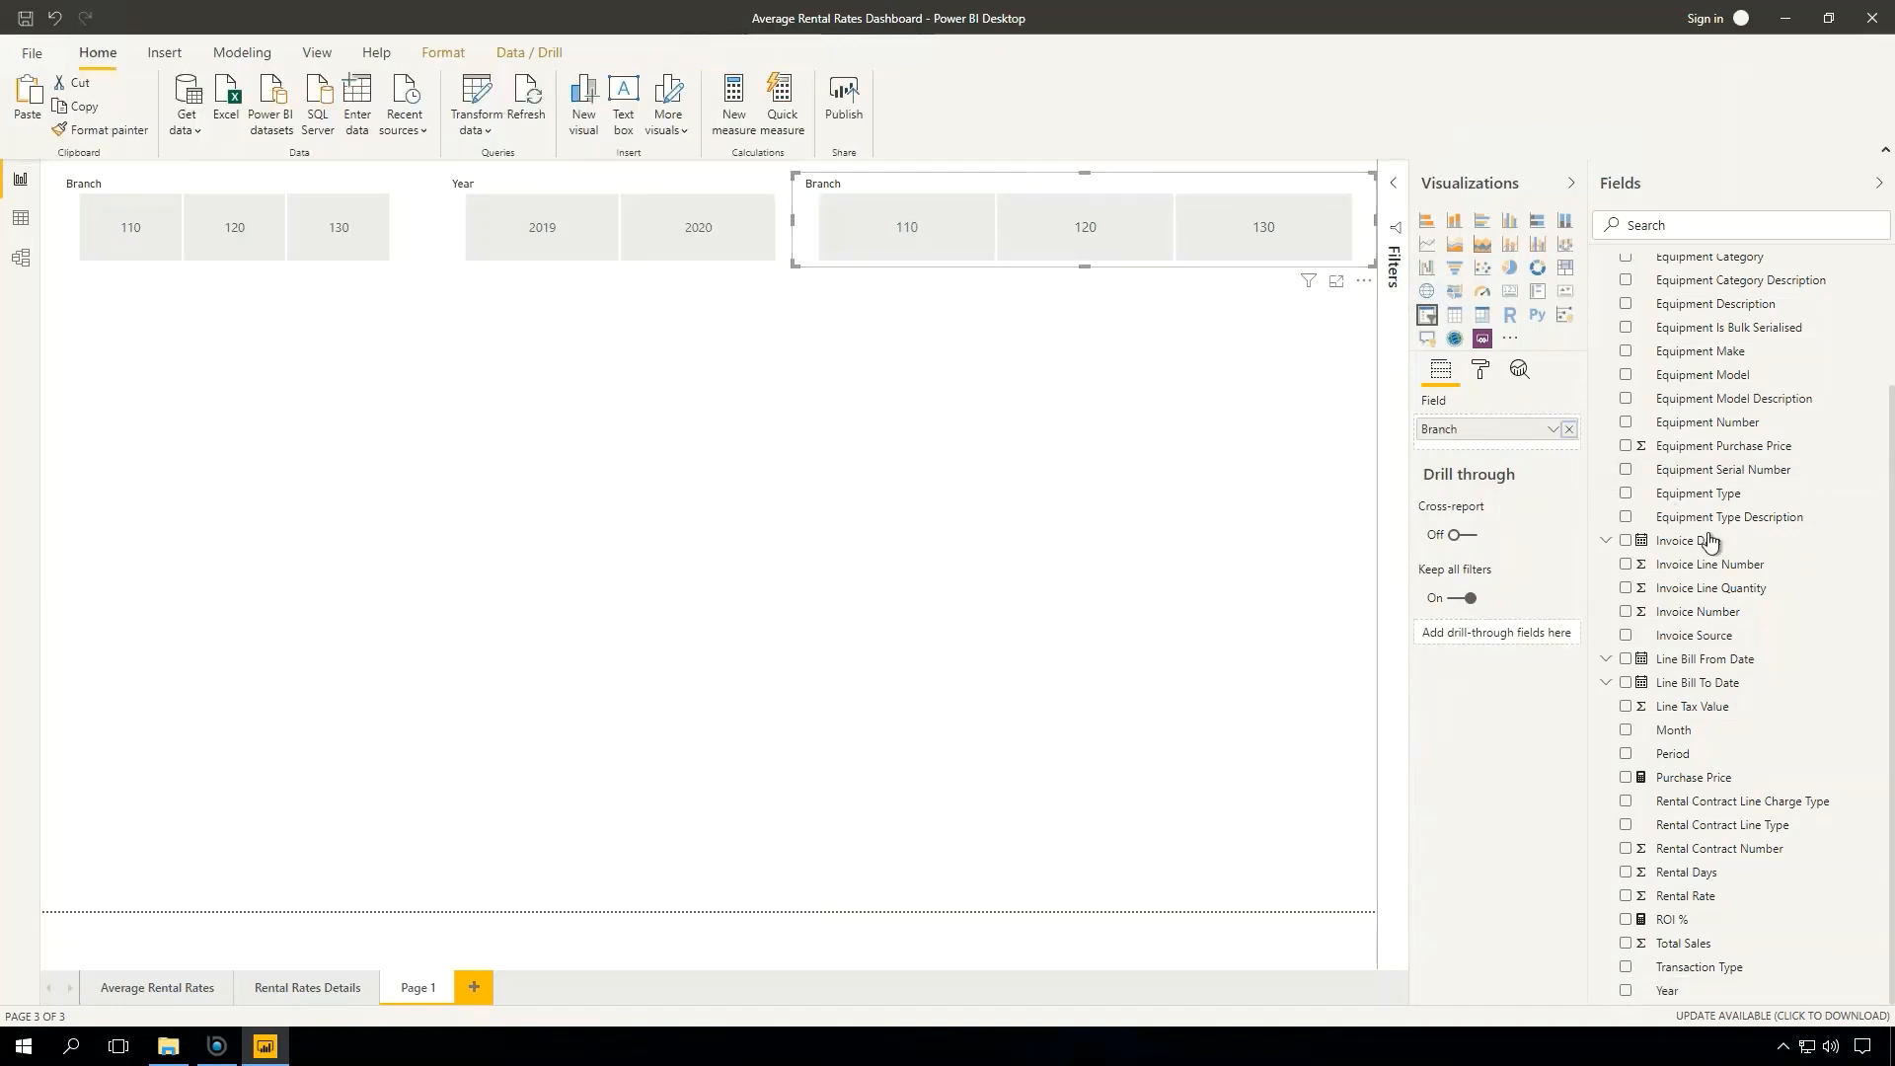
left_click_drag(1681, 738, 1513, 441)
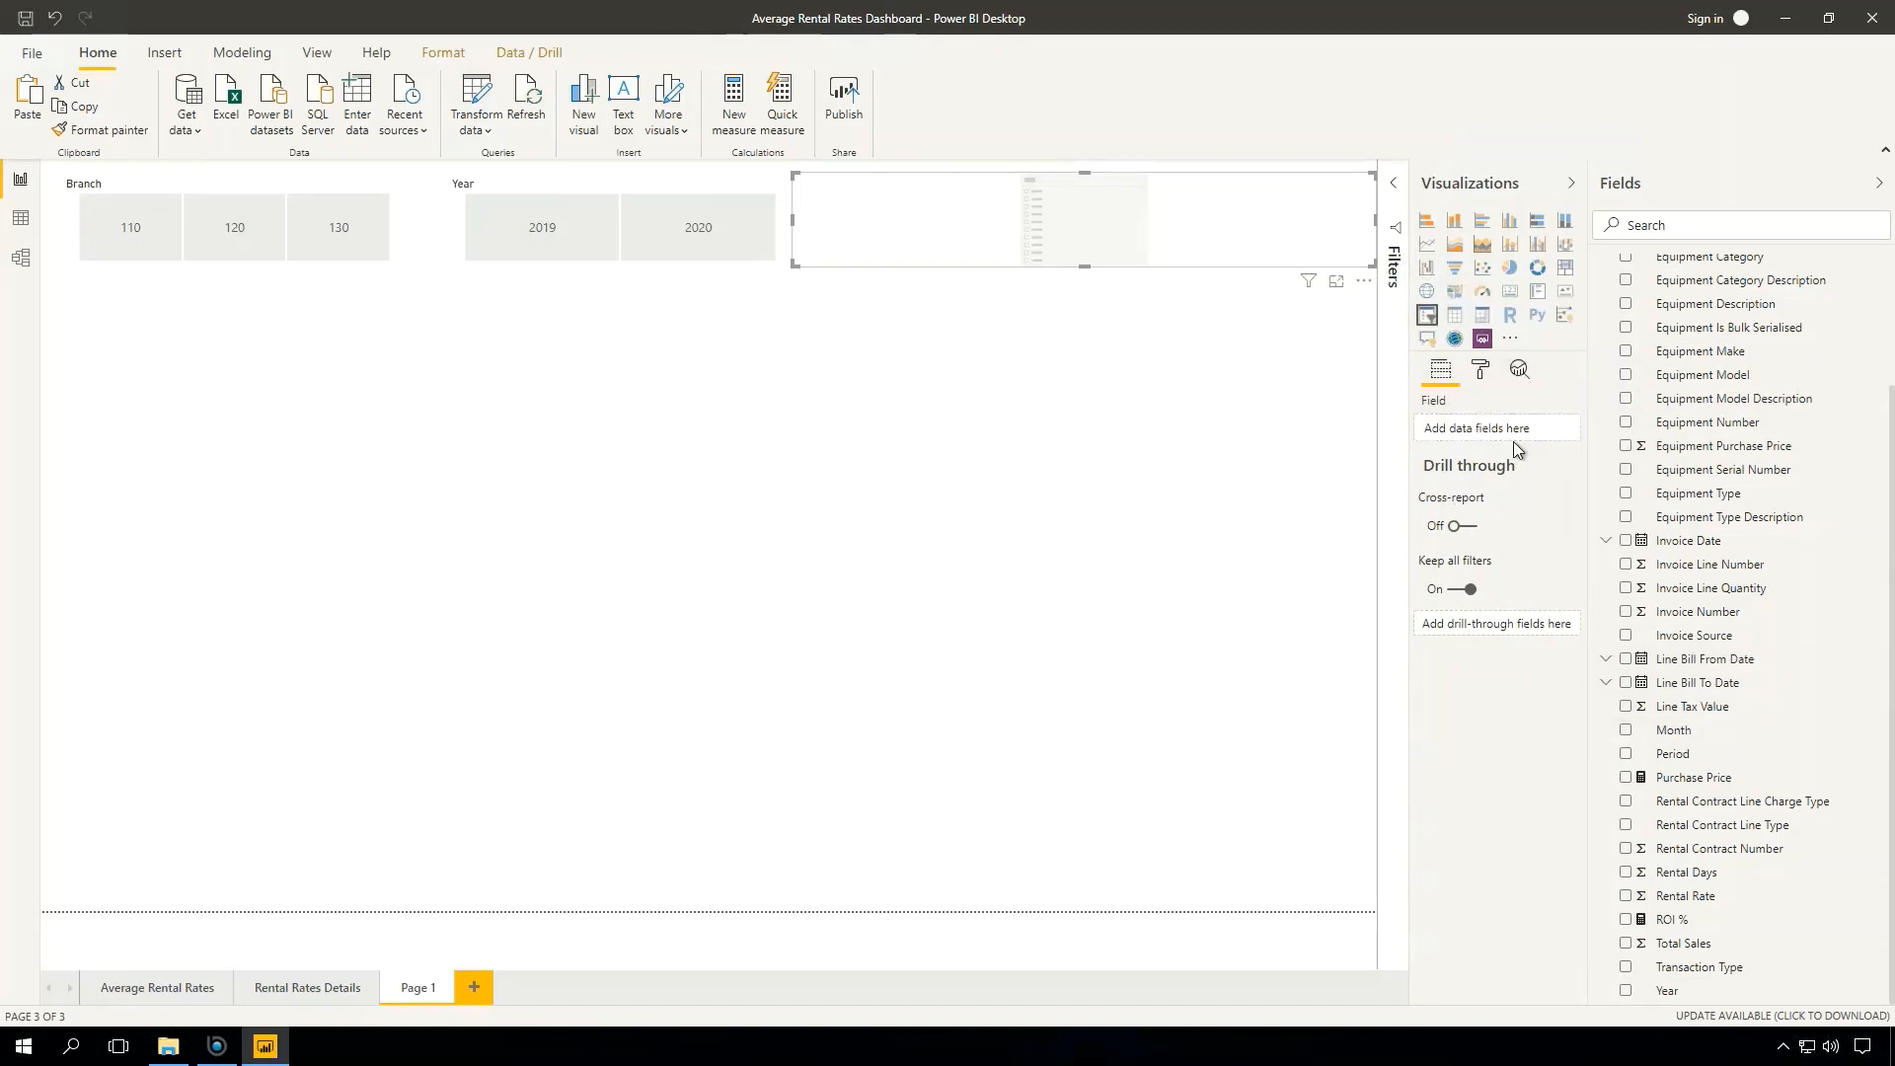
- Set the page background to light grey, one shade below white in the theme colors, with 0% transparency
left_click(857, 560)
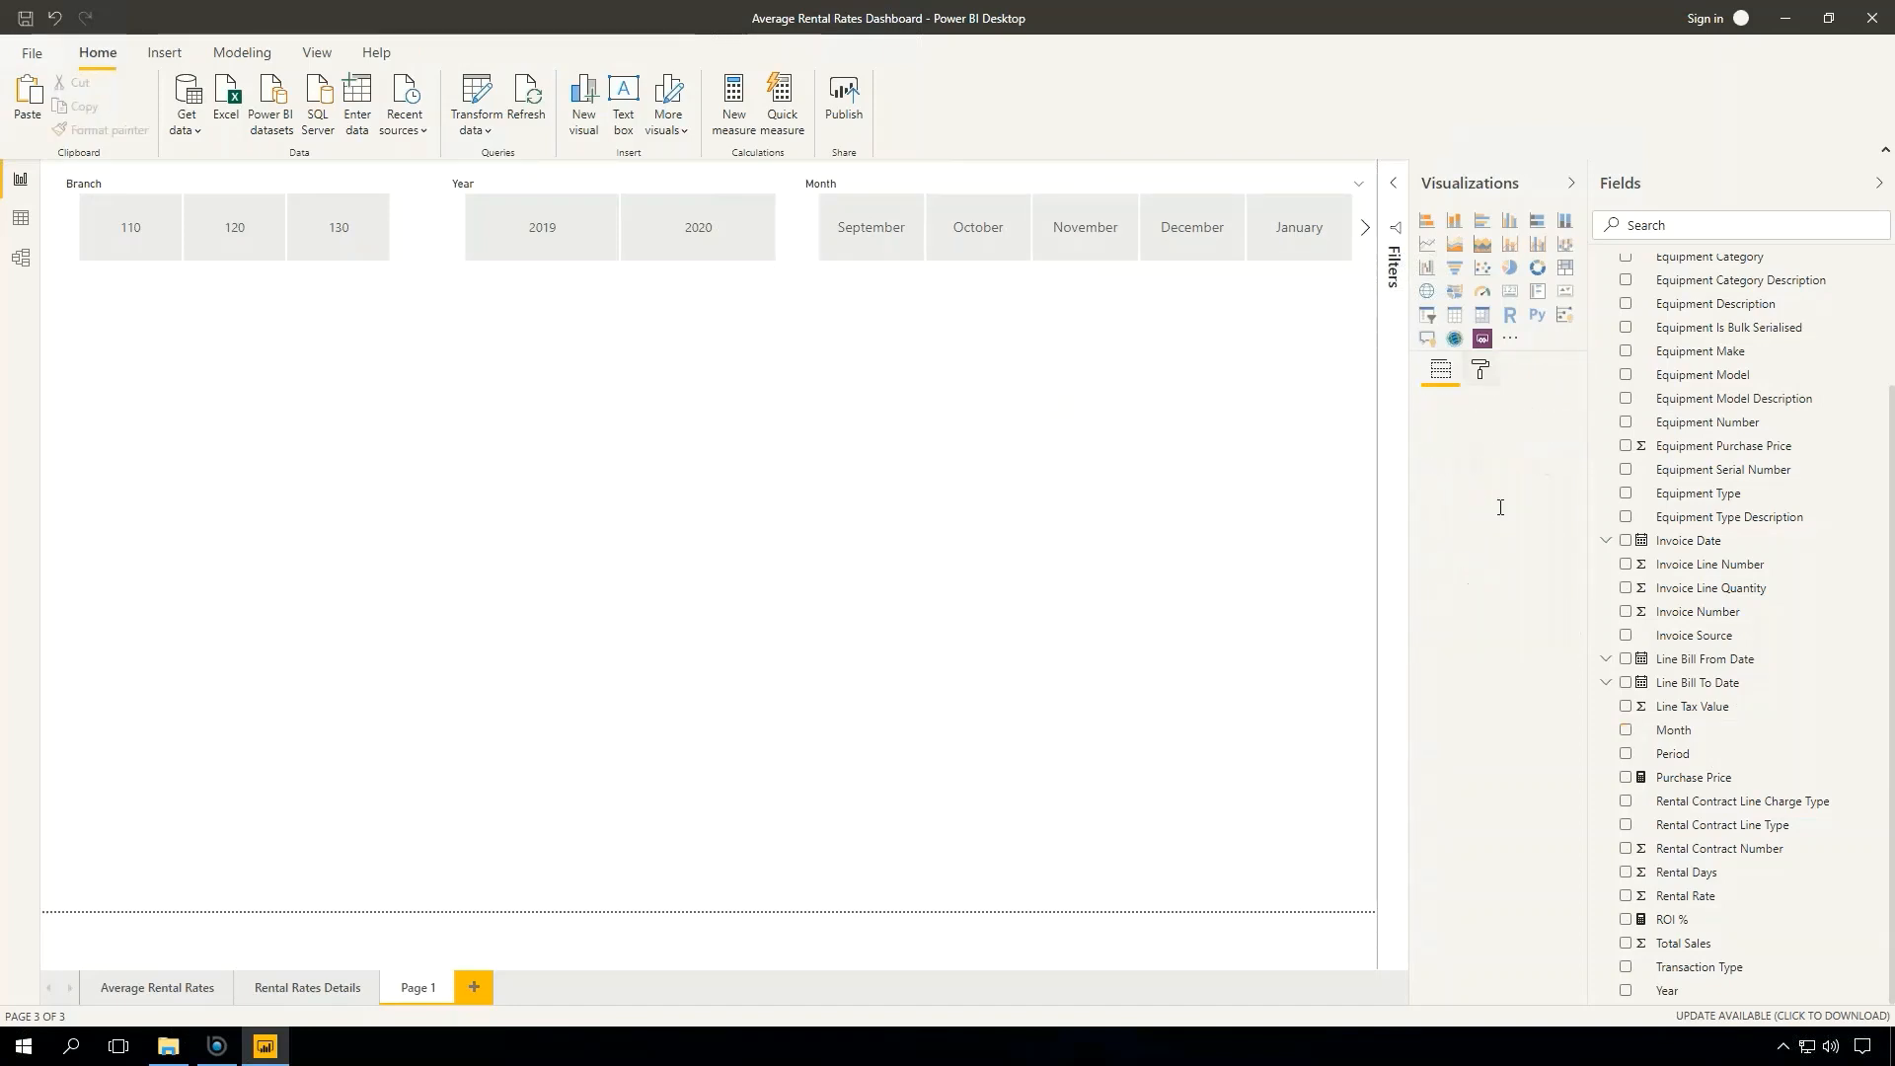
left_click(1481, 369)
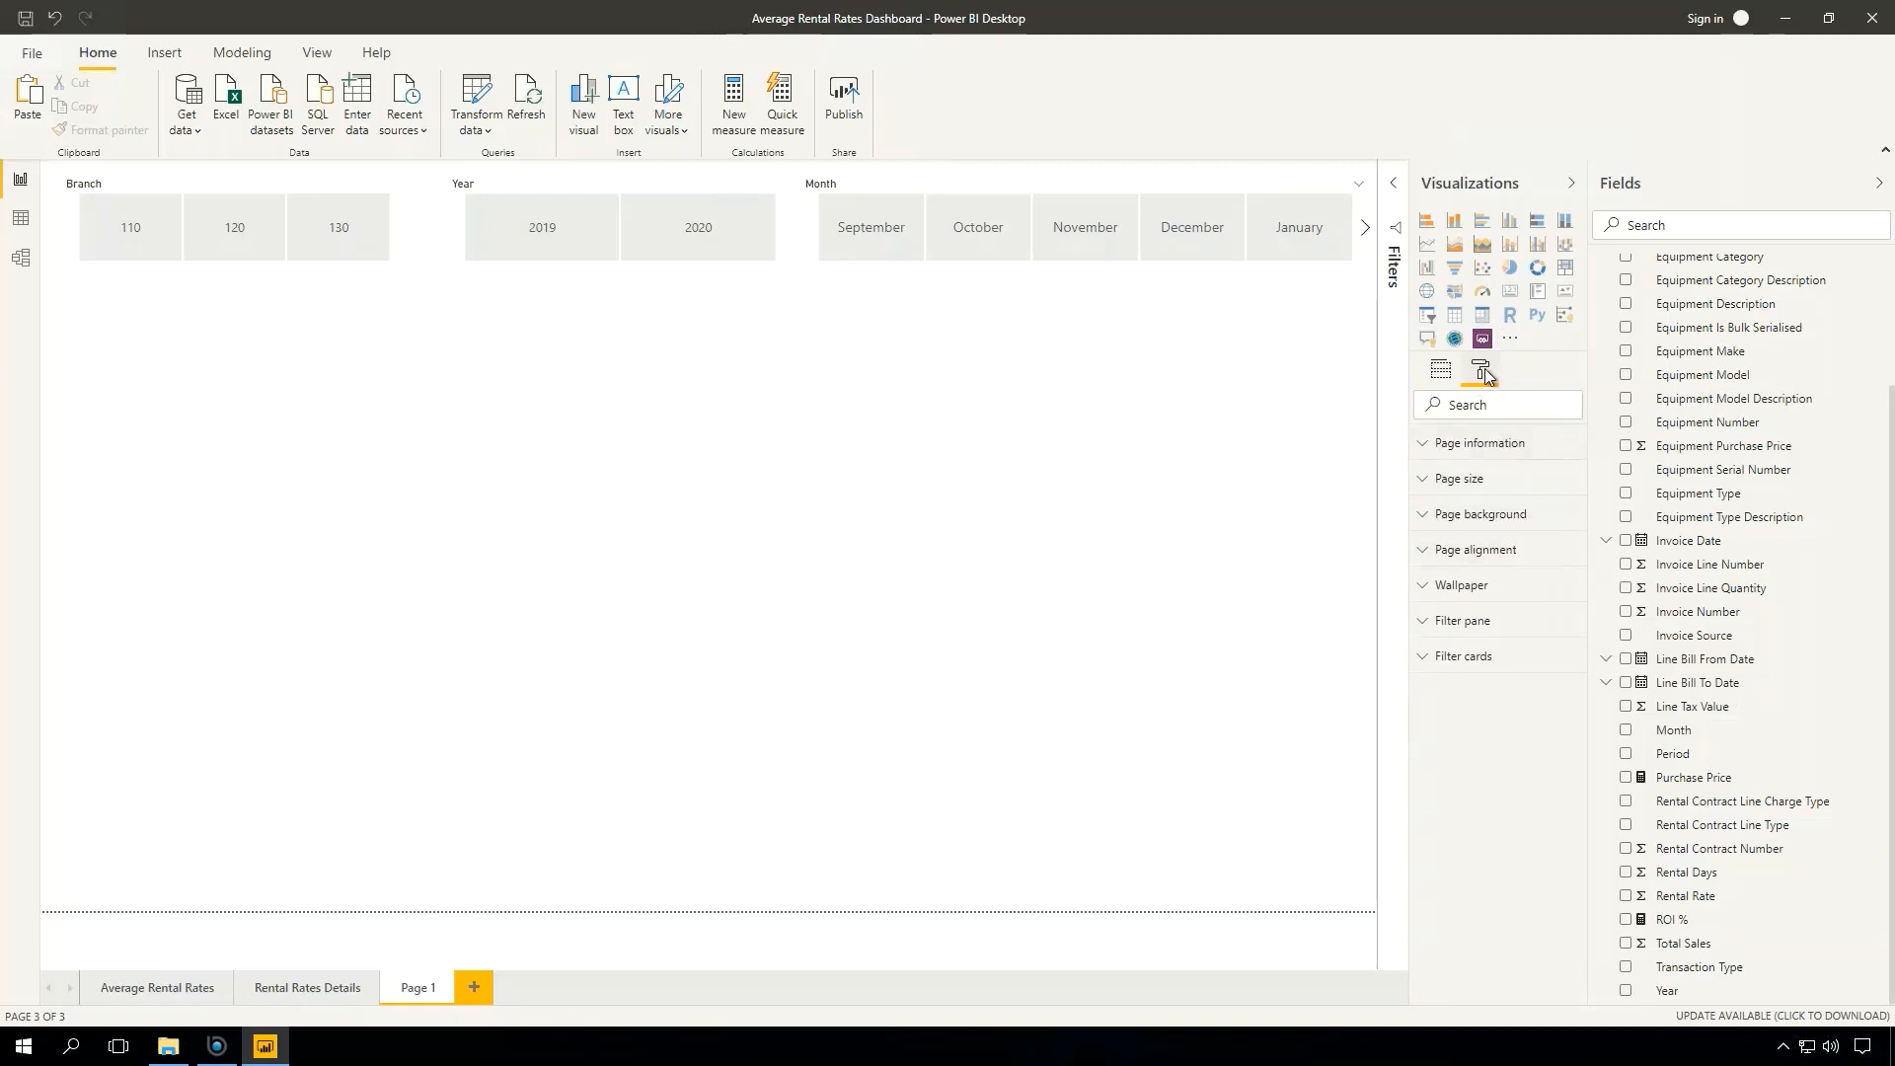
left_click(1422, 517)
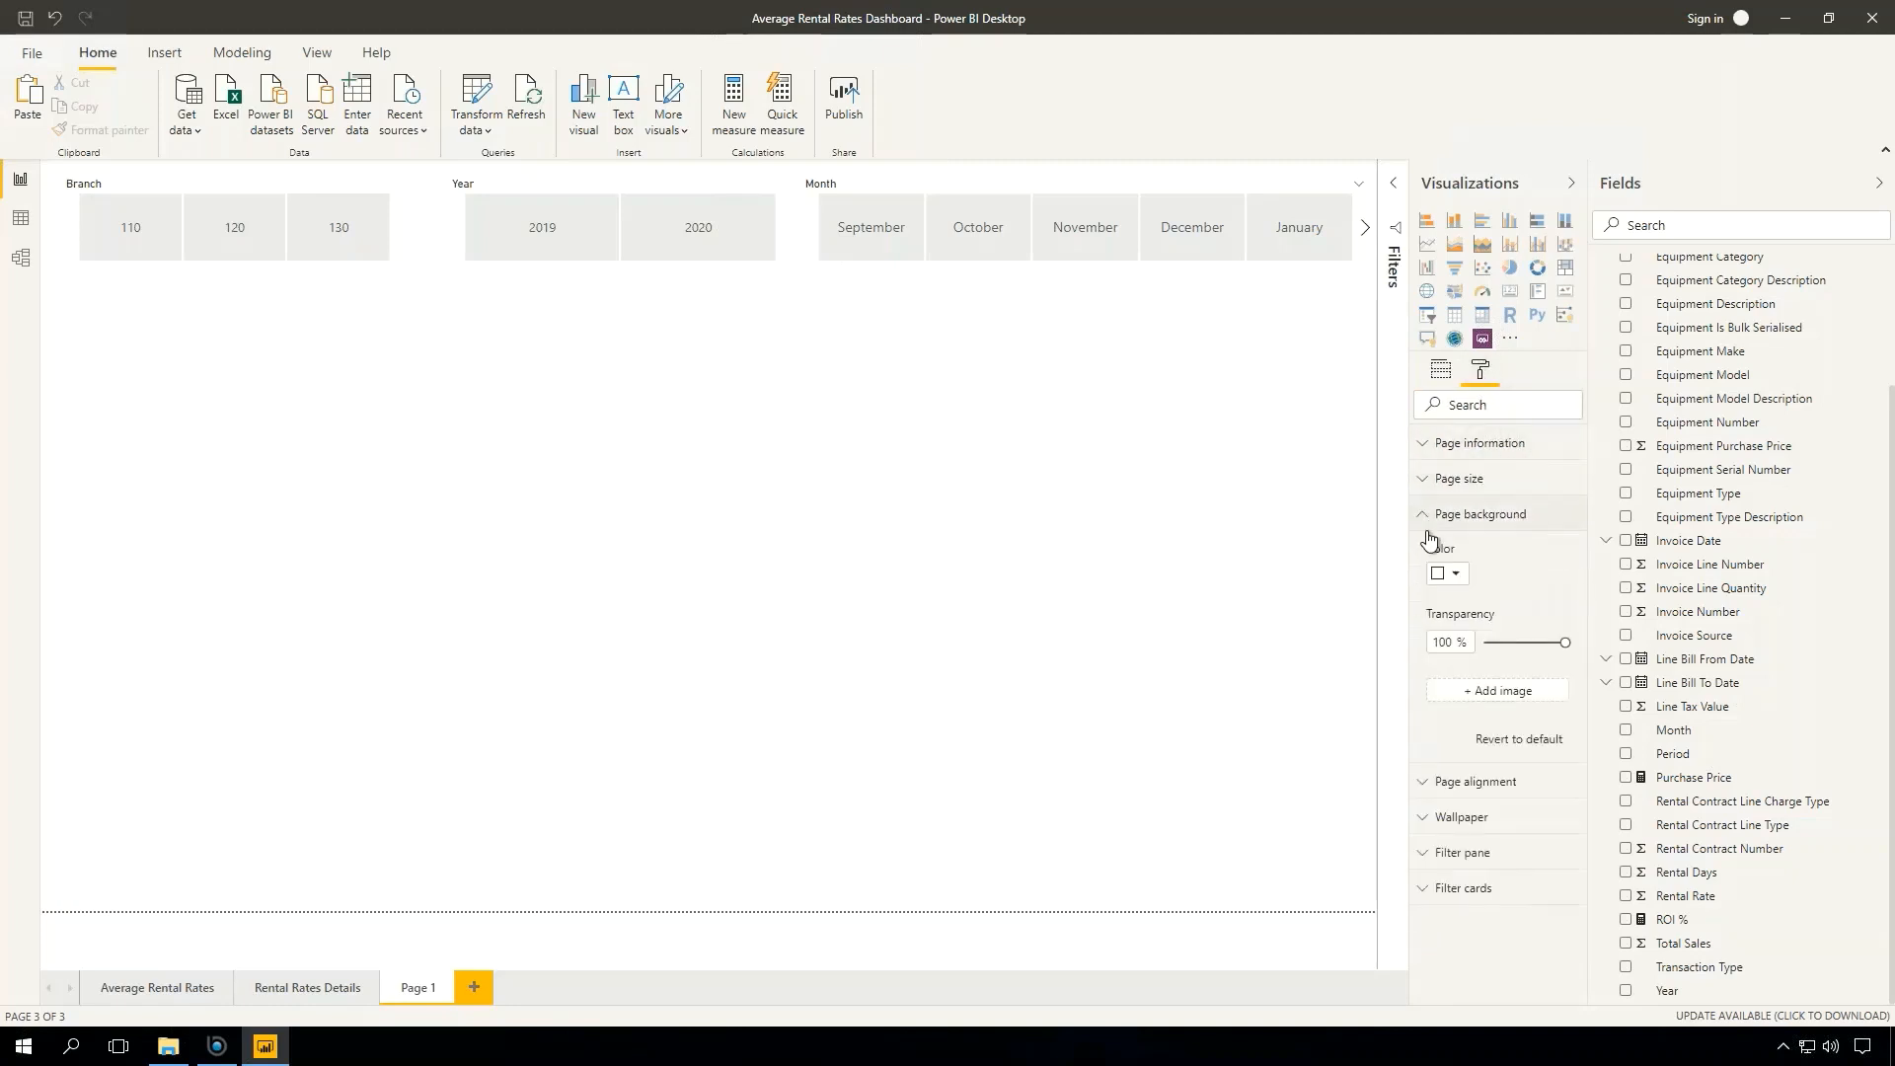
left_click(1458, 578)
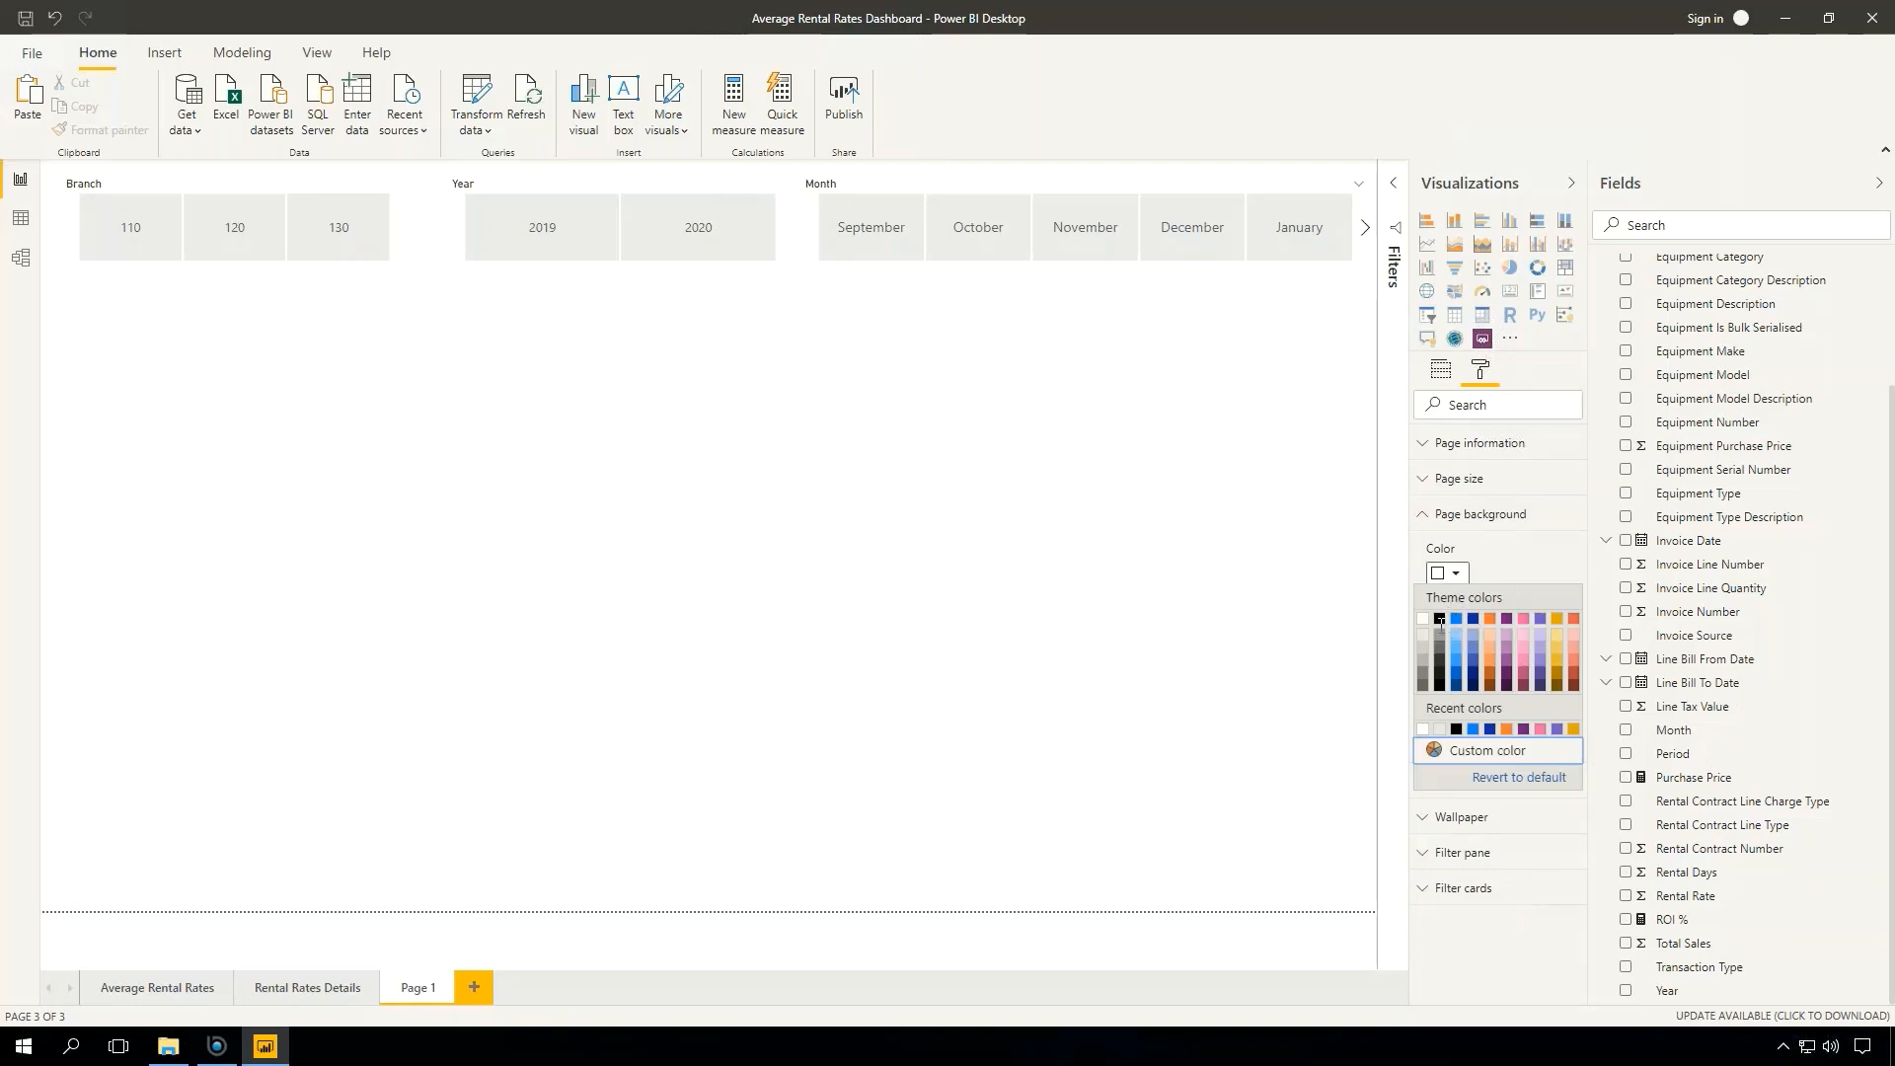
left_click(1422, 636)
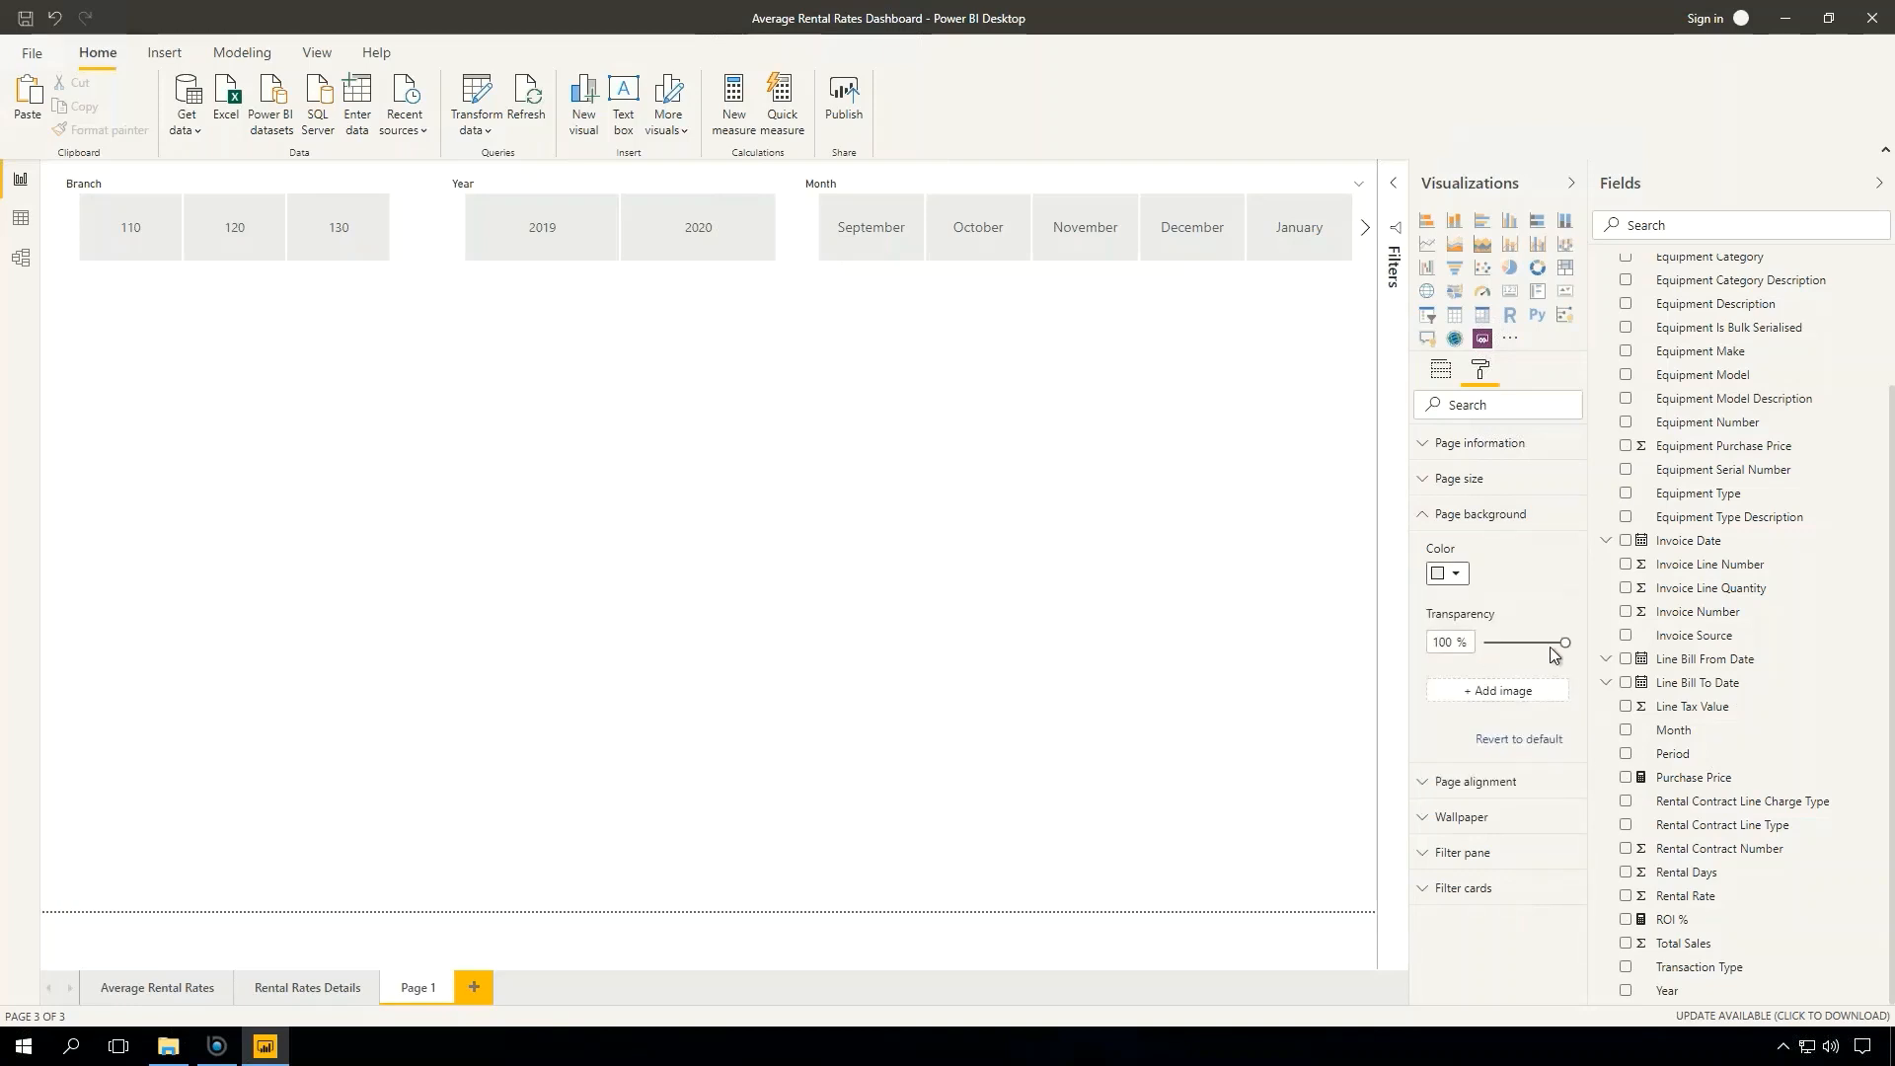
left_click_drag(1565, 642, 1483, 642)
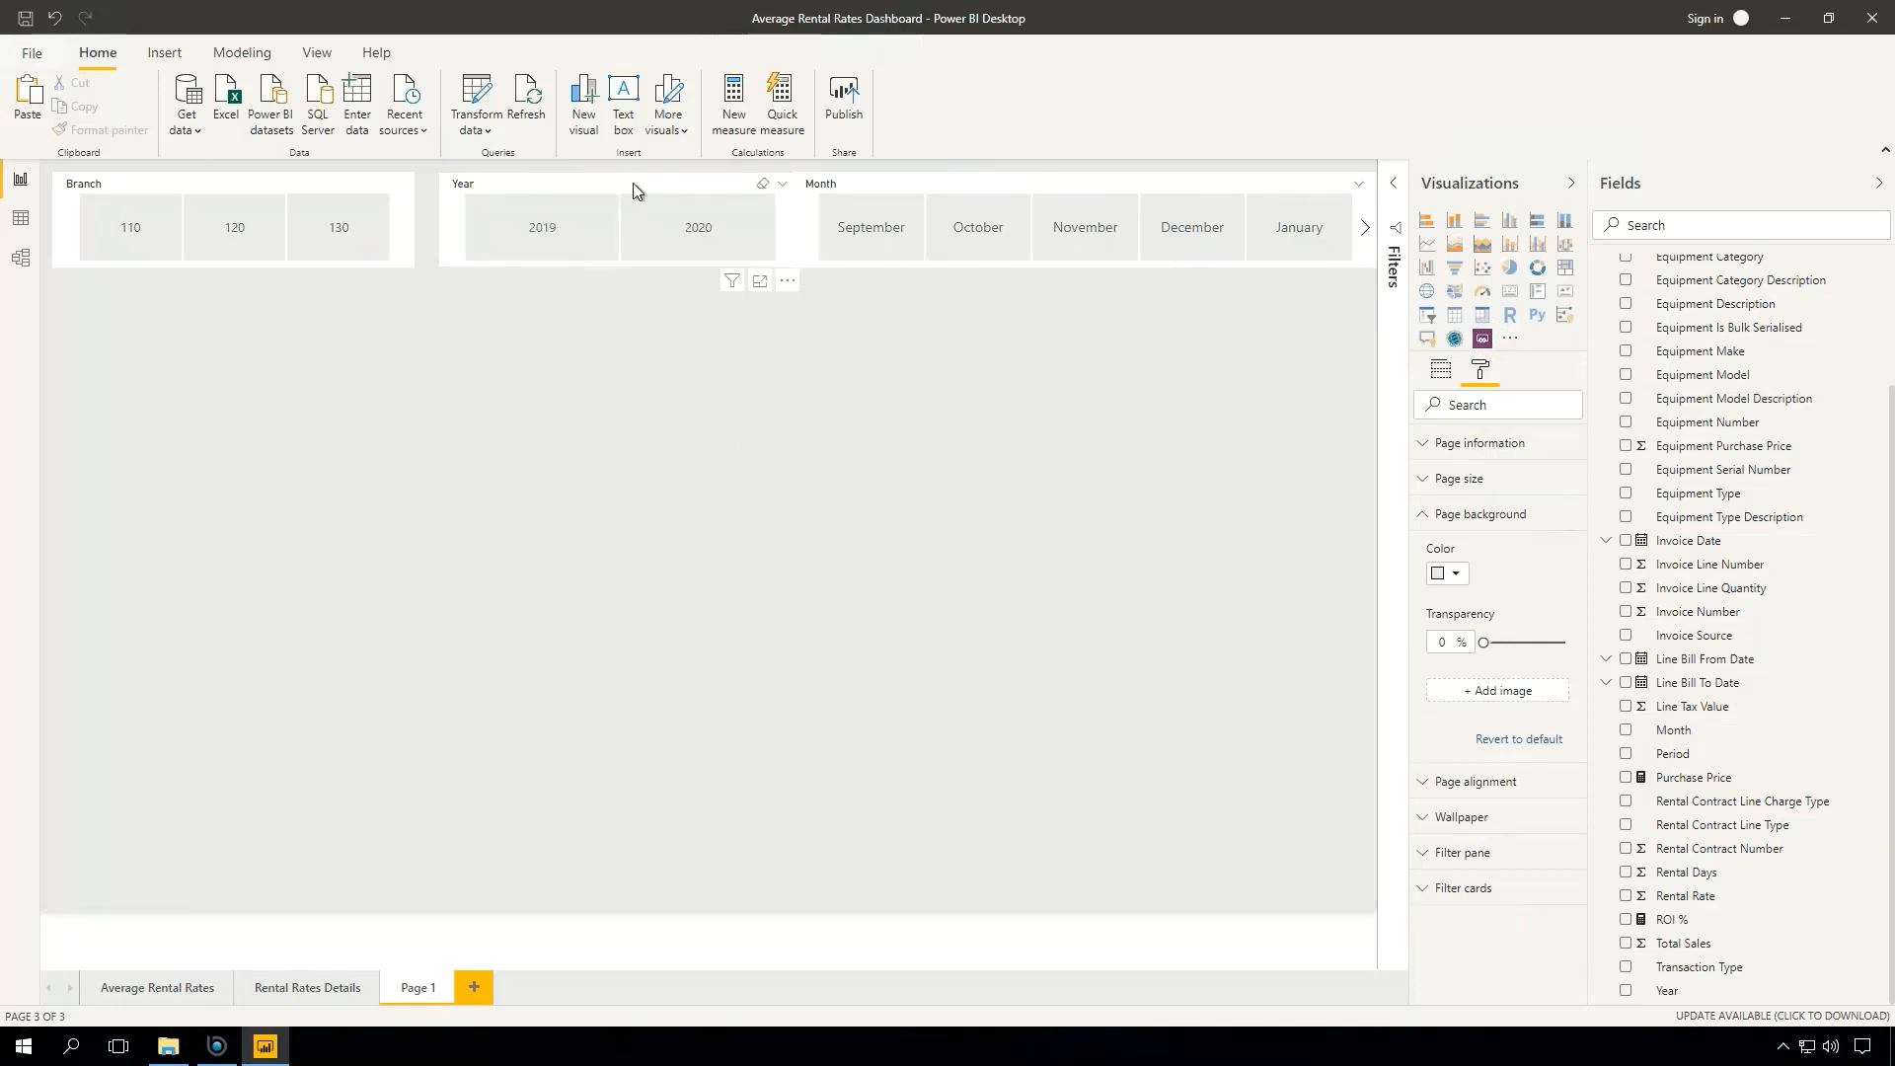
- Move the Year slicer slightly towards Branch so it sits evenly spaced between the Branch and Month slicers
left_click_drag(630, 181, 604, 184)
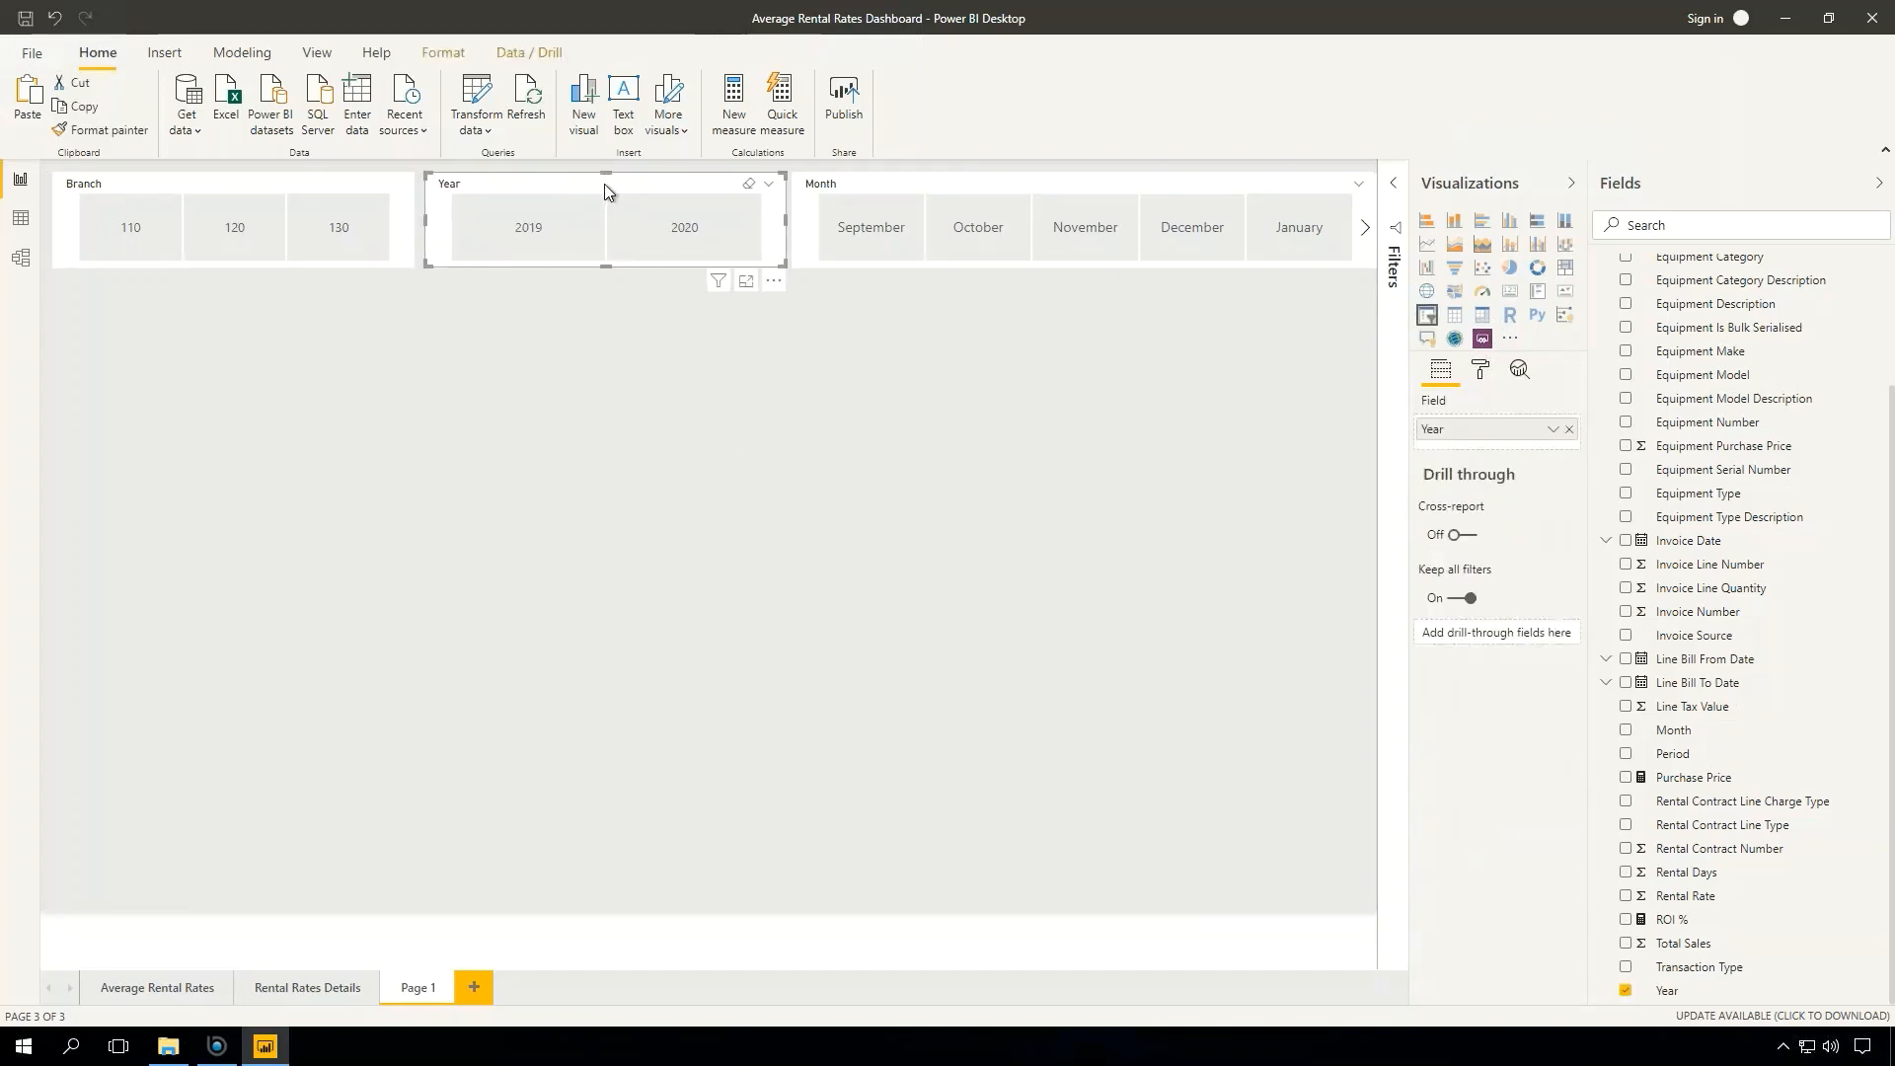
left_click(521, 474)
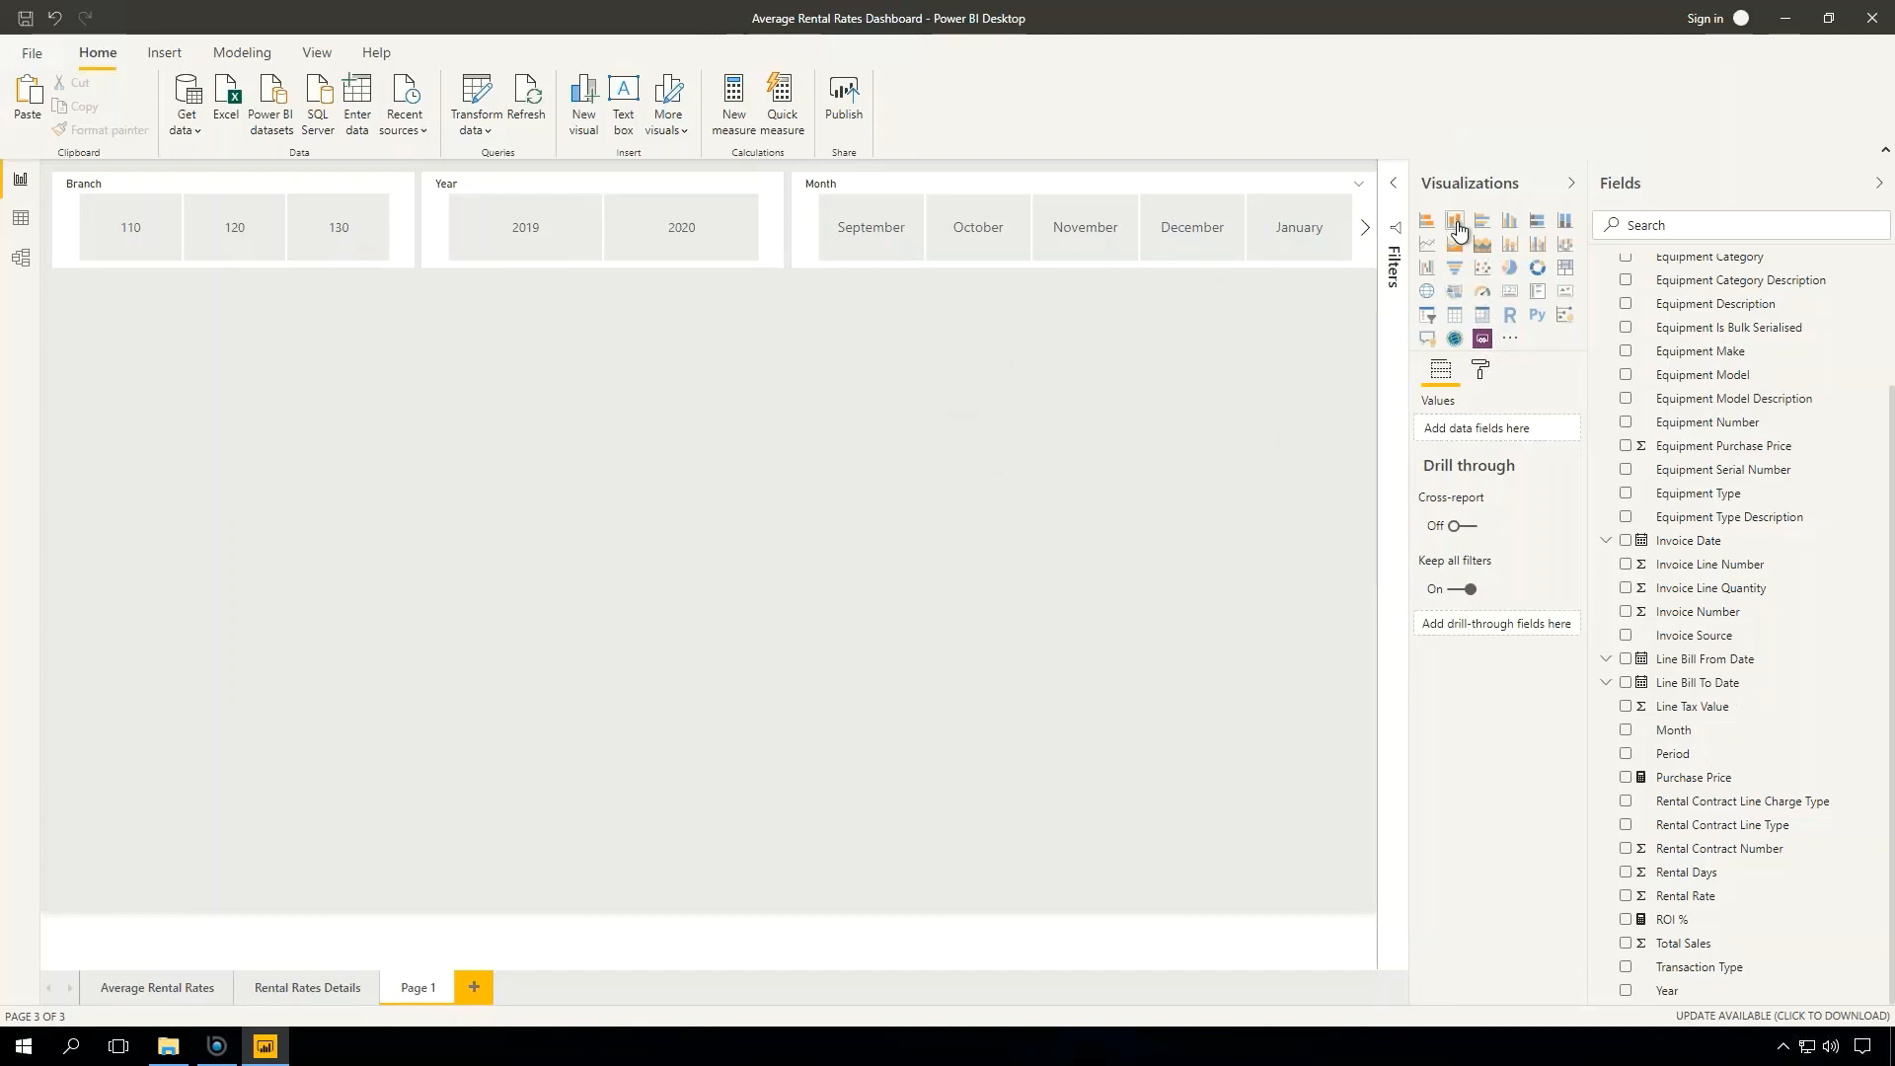
- Add a stacked column chart below the Branch slicer, wider than the slicer, showing the average of Rental Rate by Equipment Category
left_click_drag(1459, 230, 234, 266)
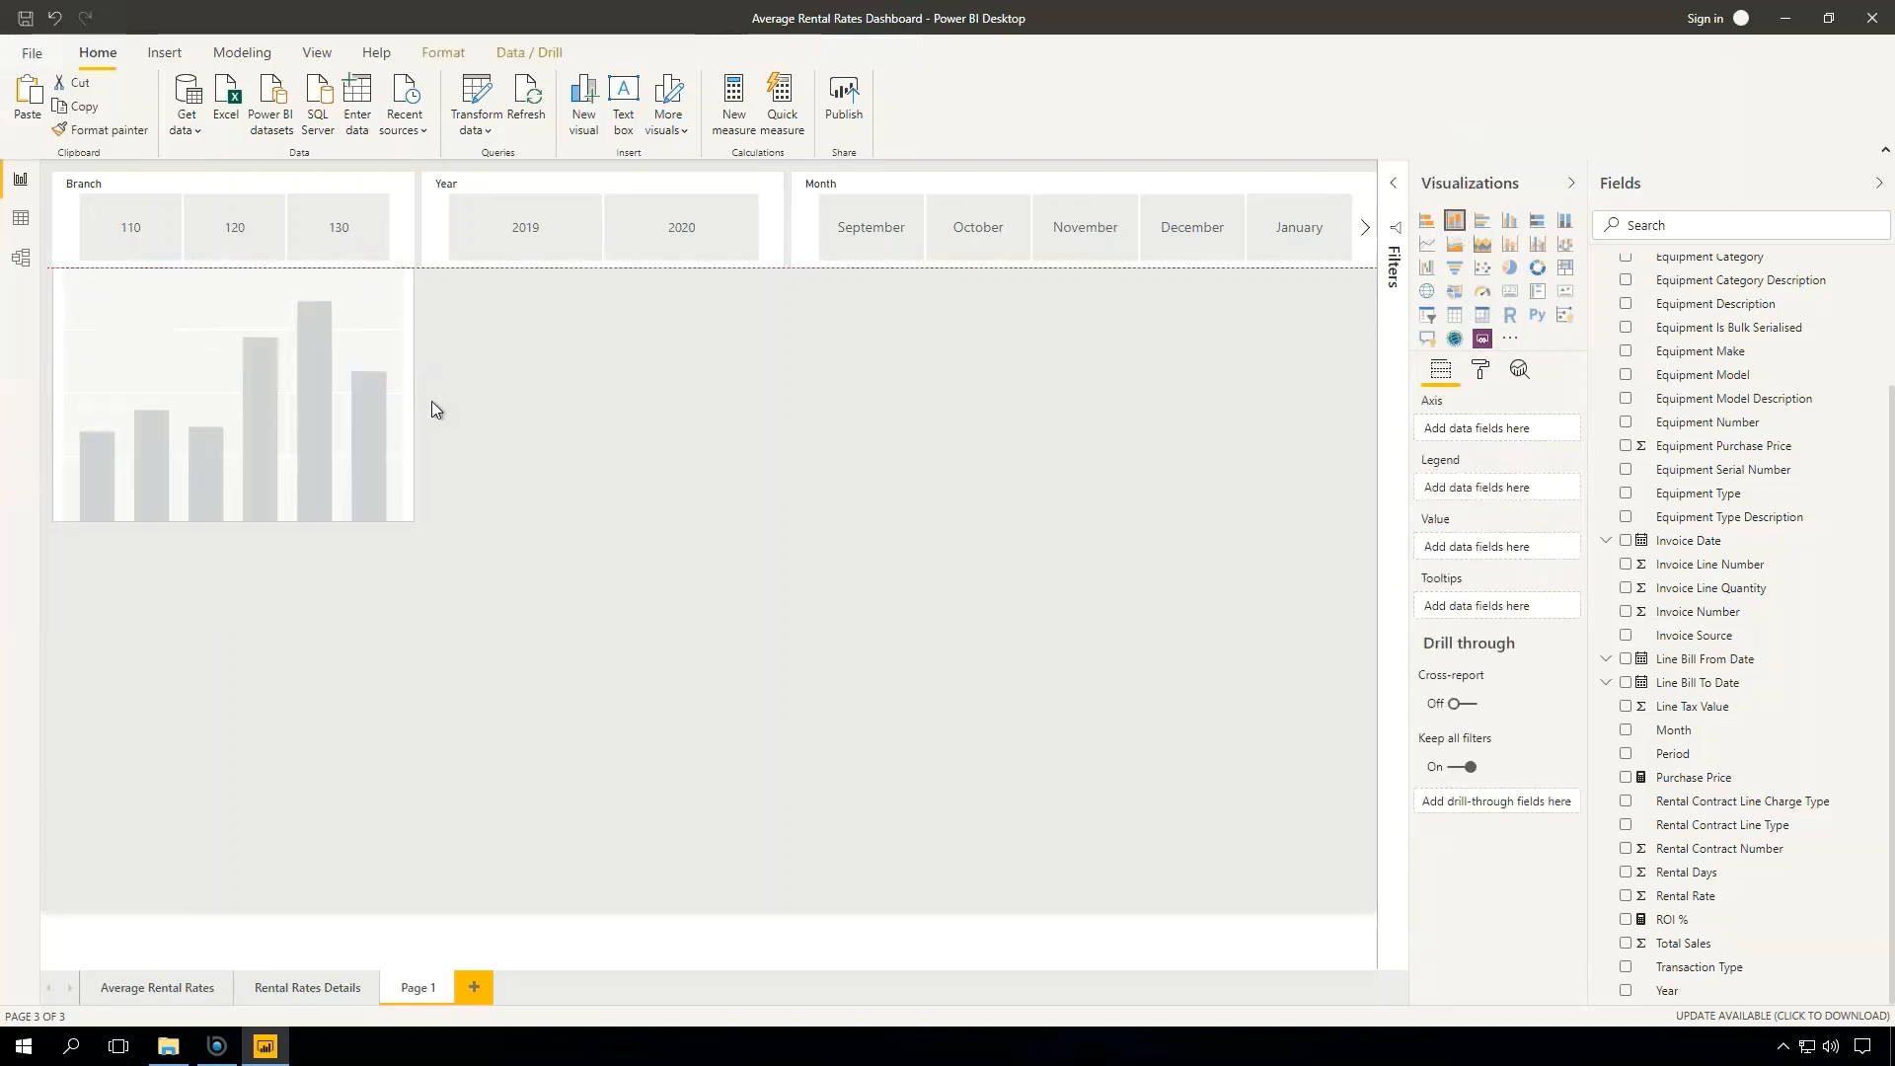
left_click_drag(475, 390, 560, 394)
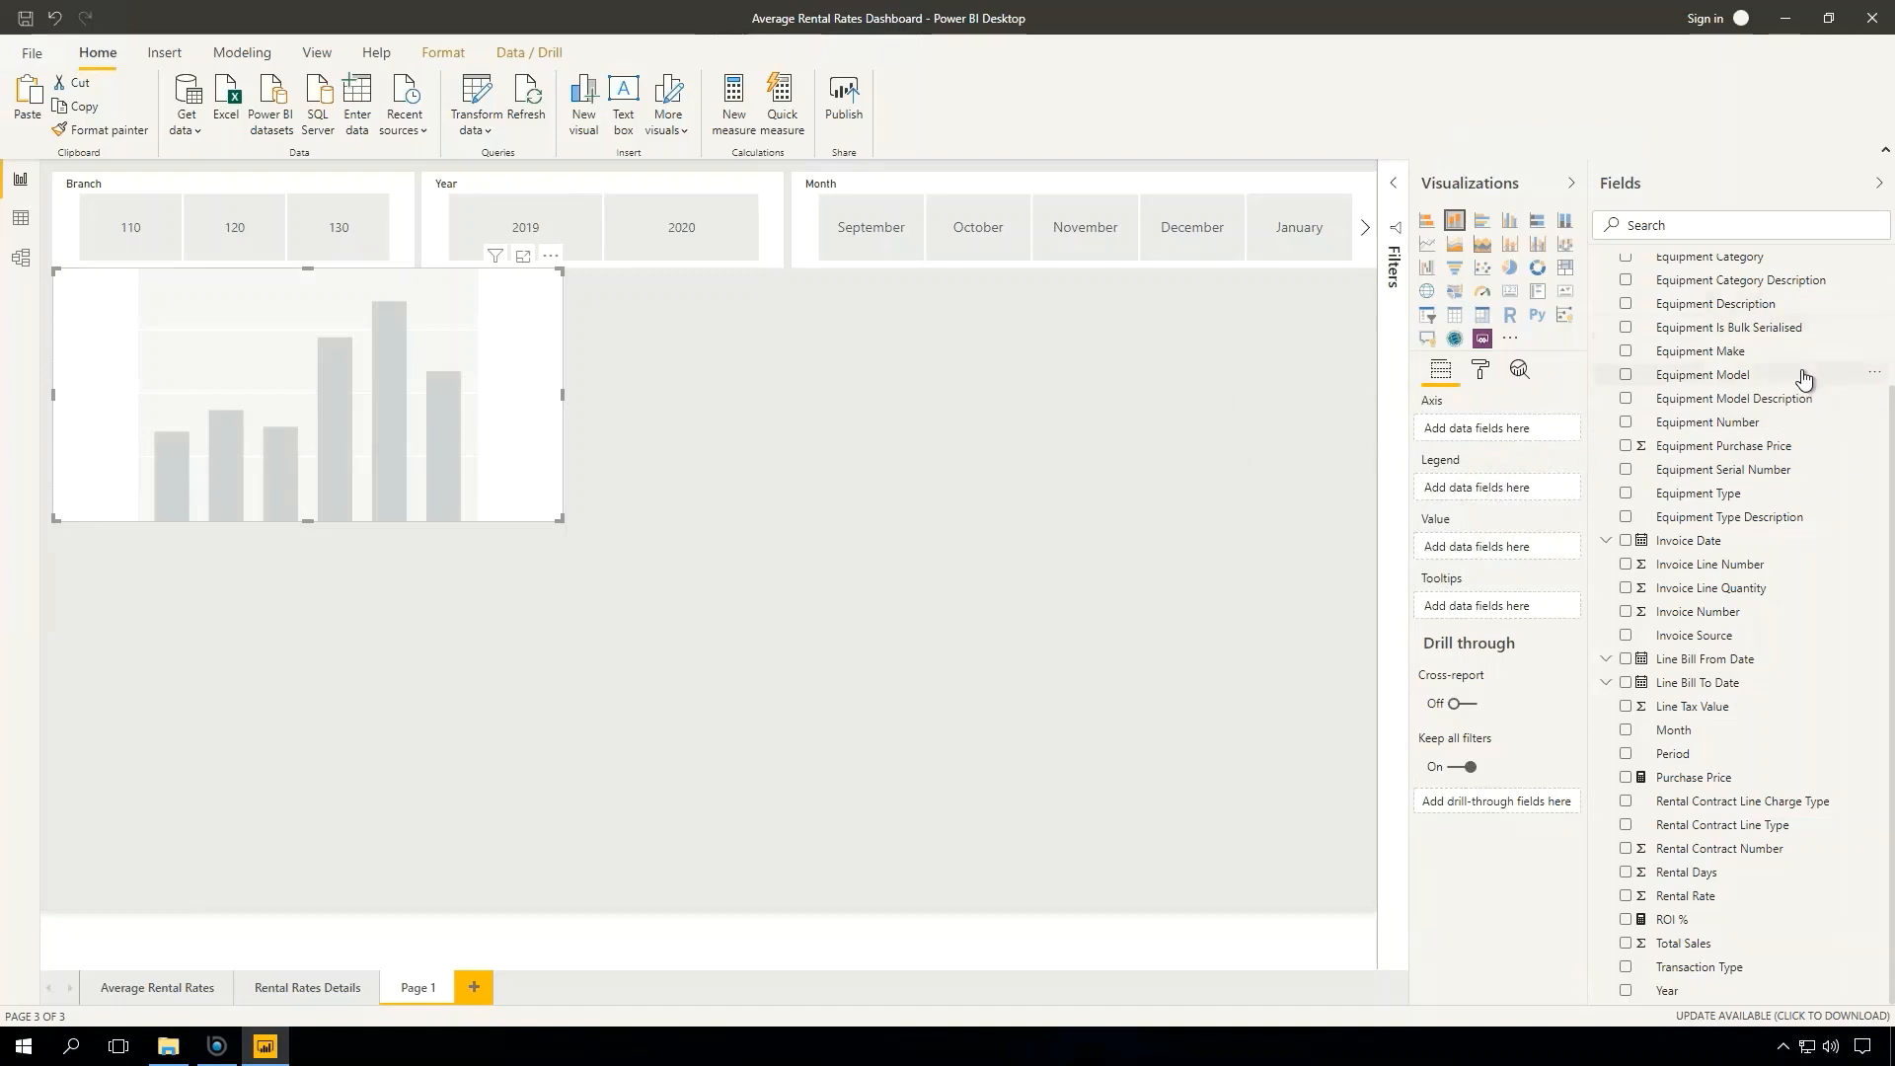
scroll(1803, 378, "up", 2)
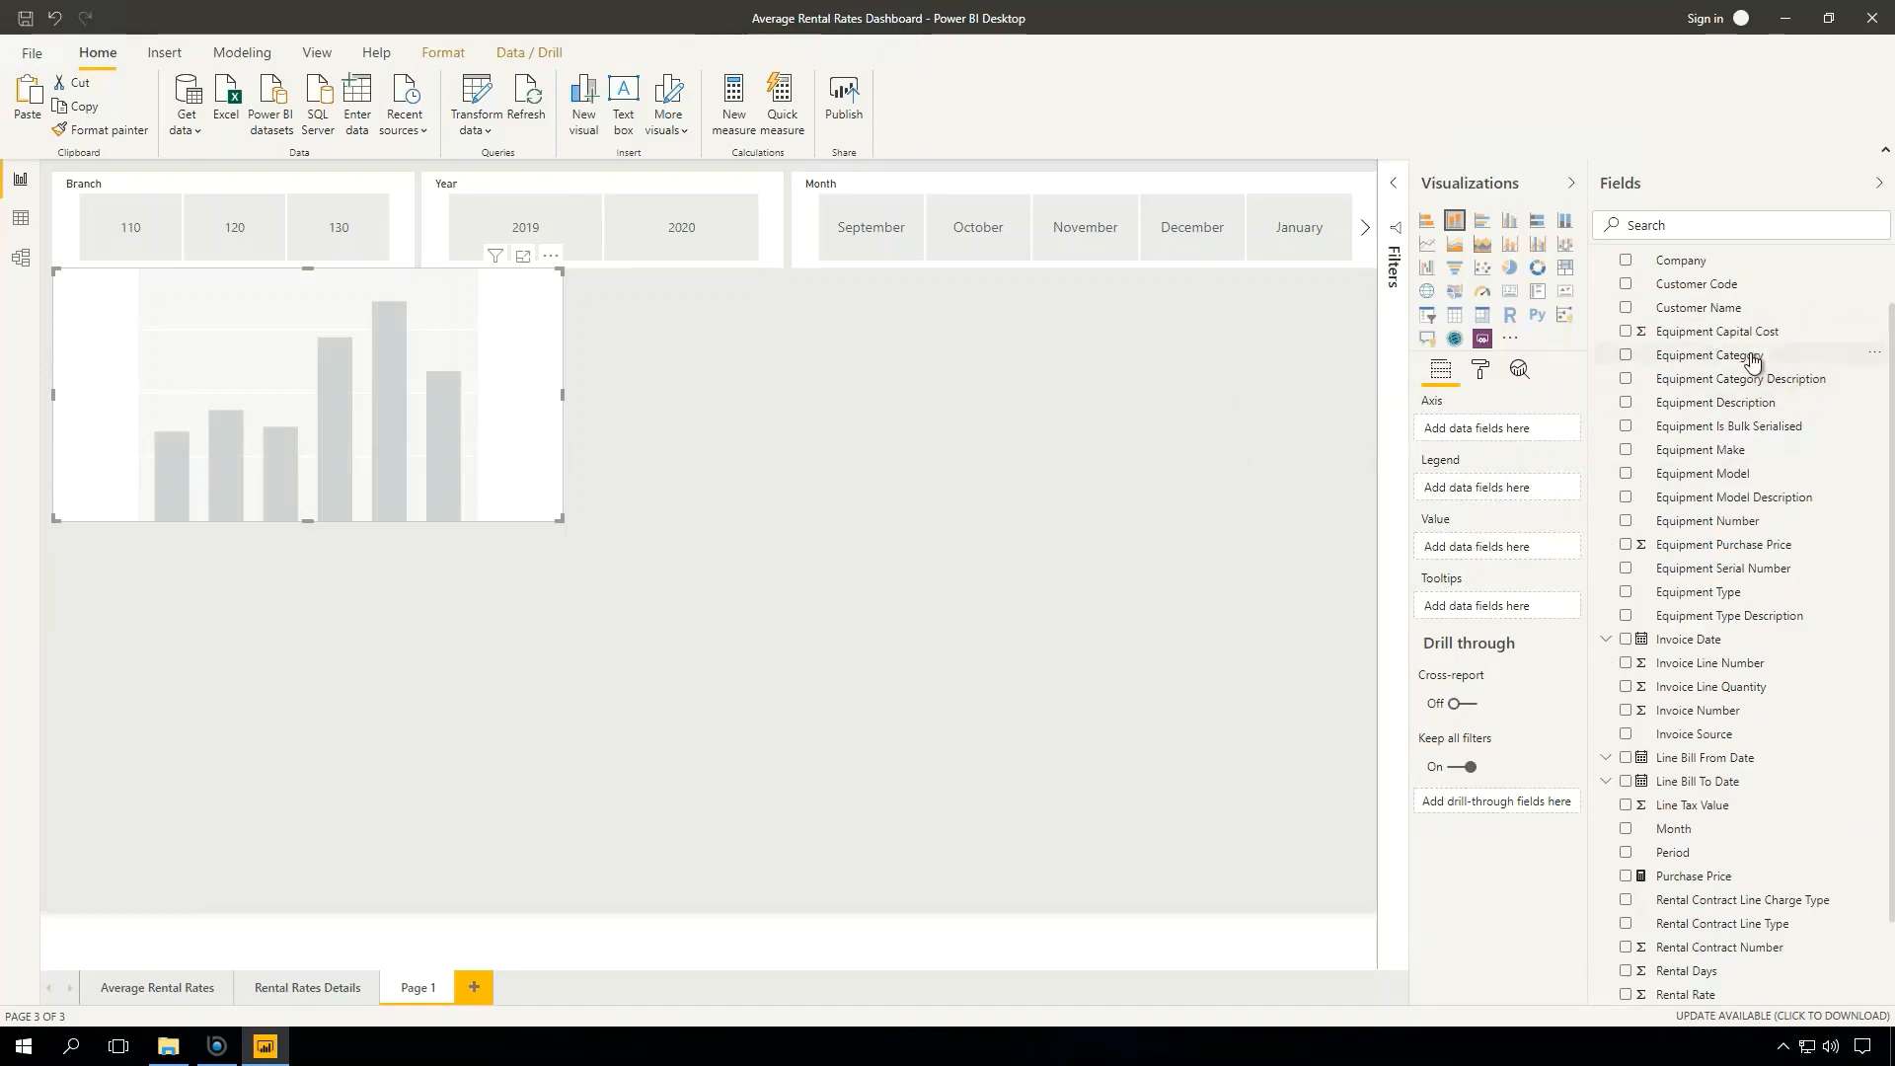
left_click_drag(1709, 355, 338, 419)
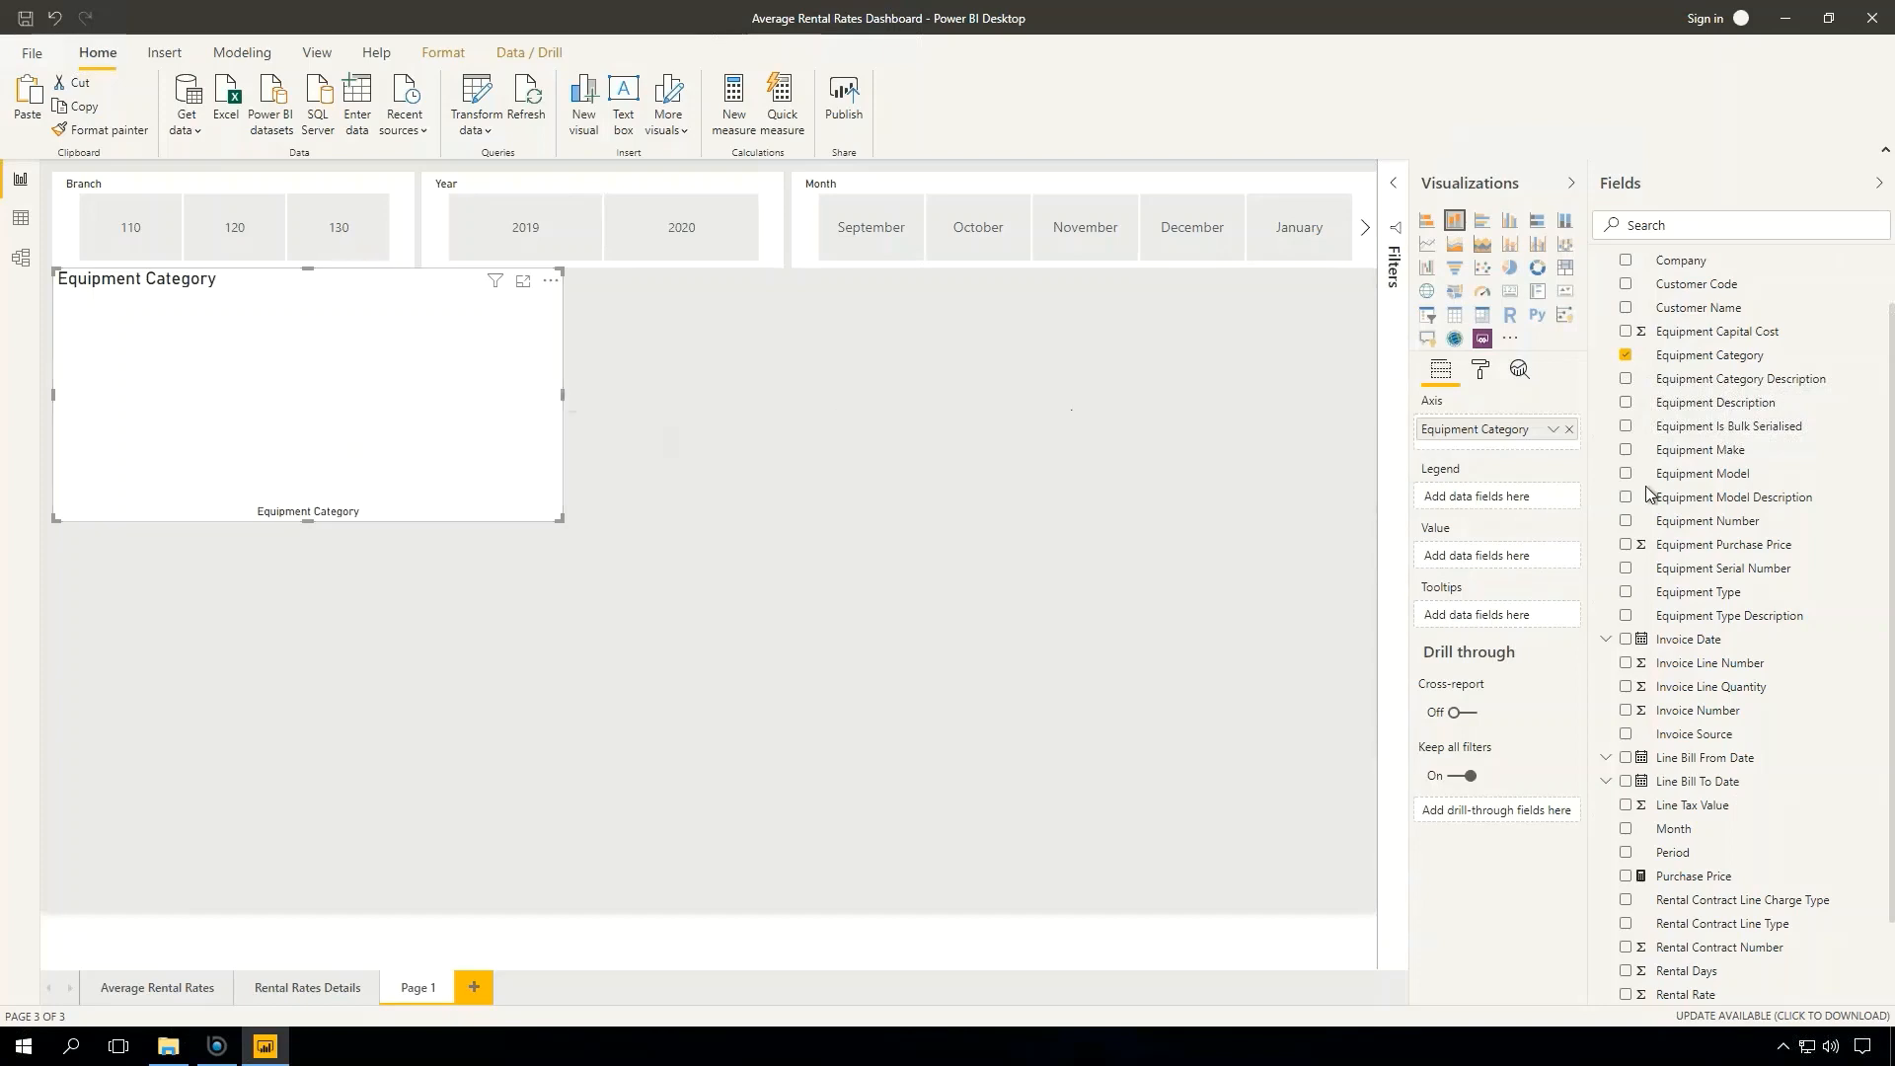
scroll(1737, 519, "down", 2)
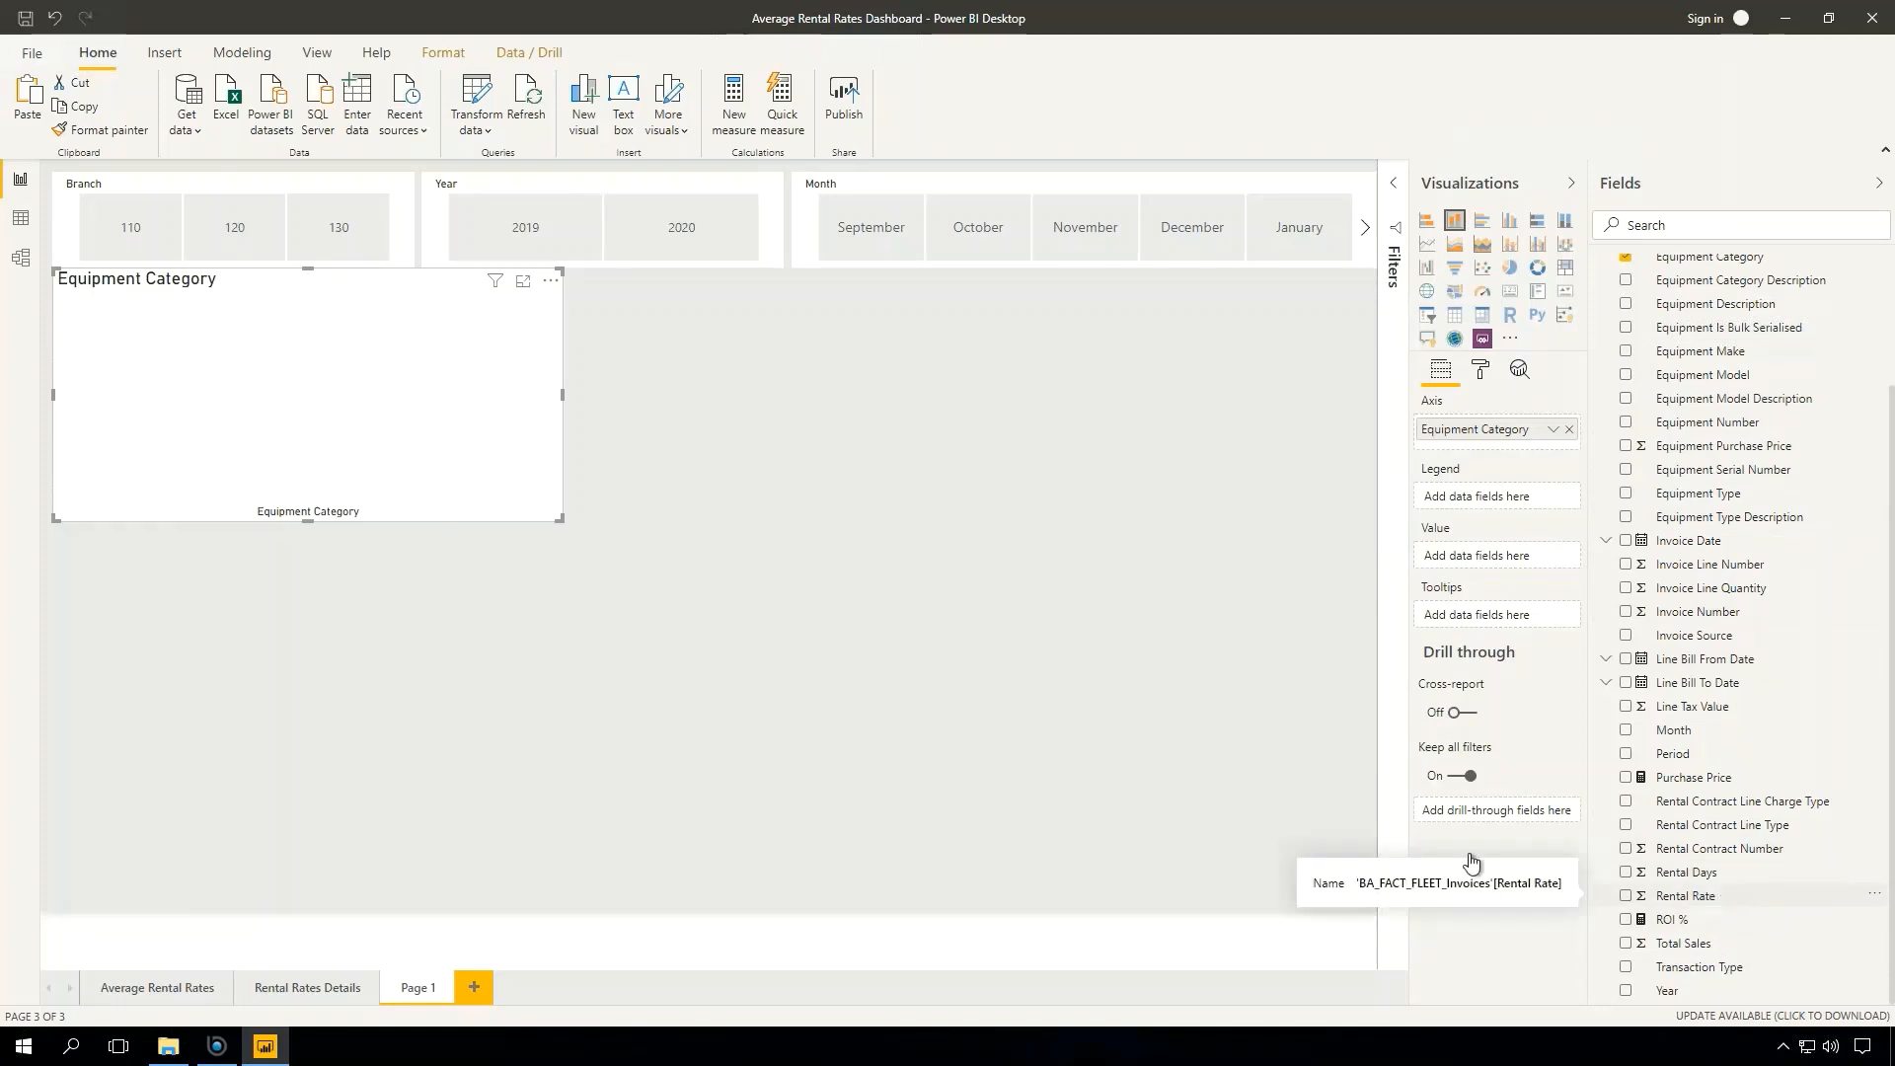
left_click_drag(1719, 901, 387, 385)
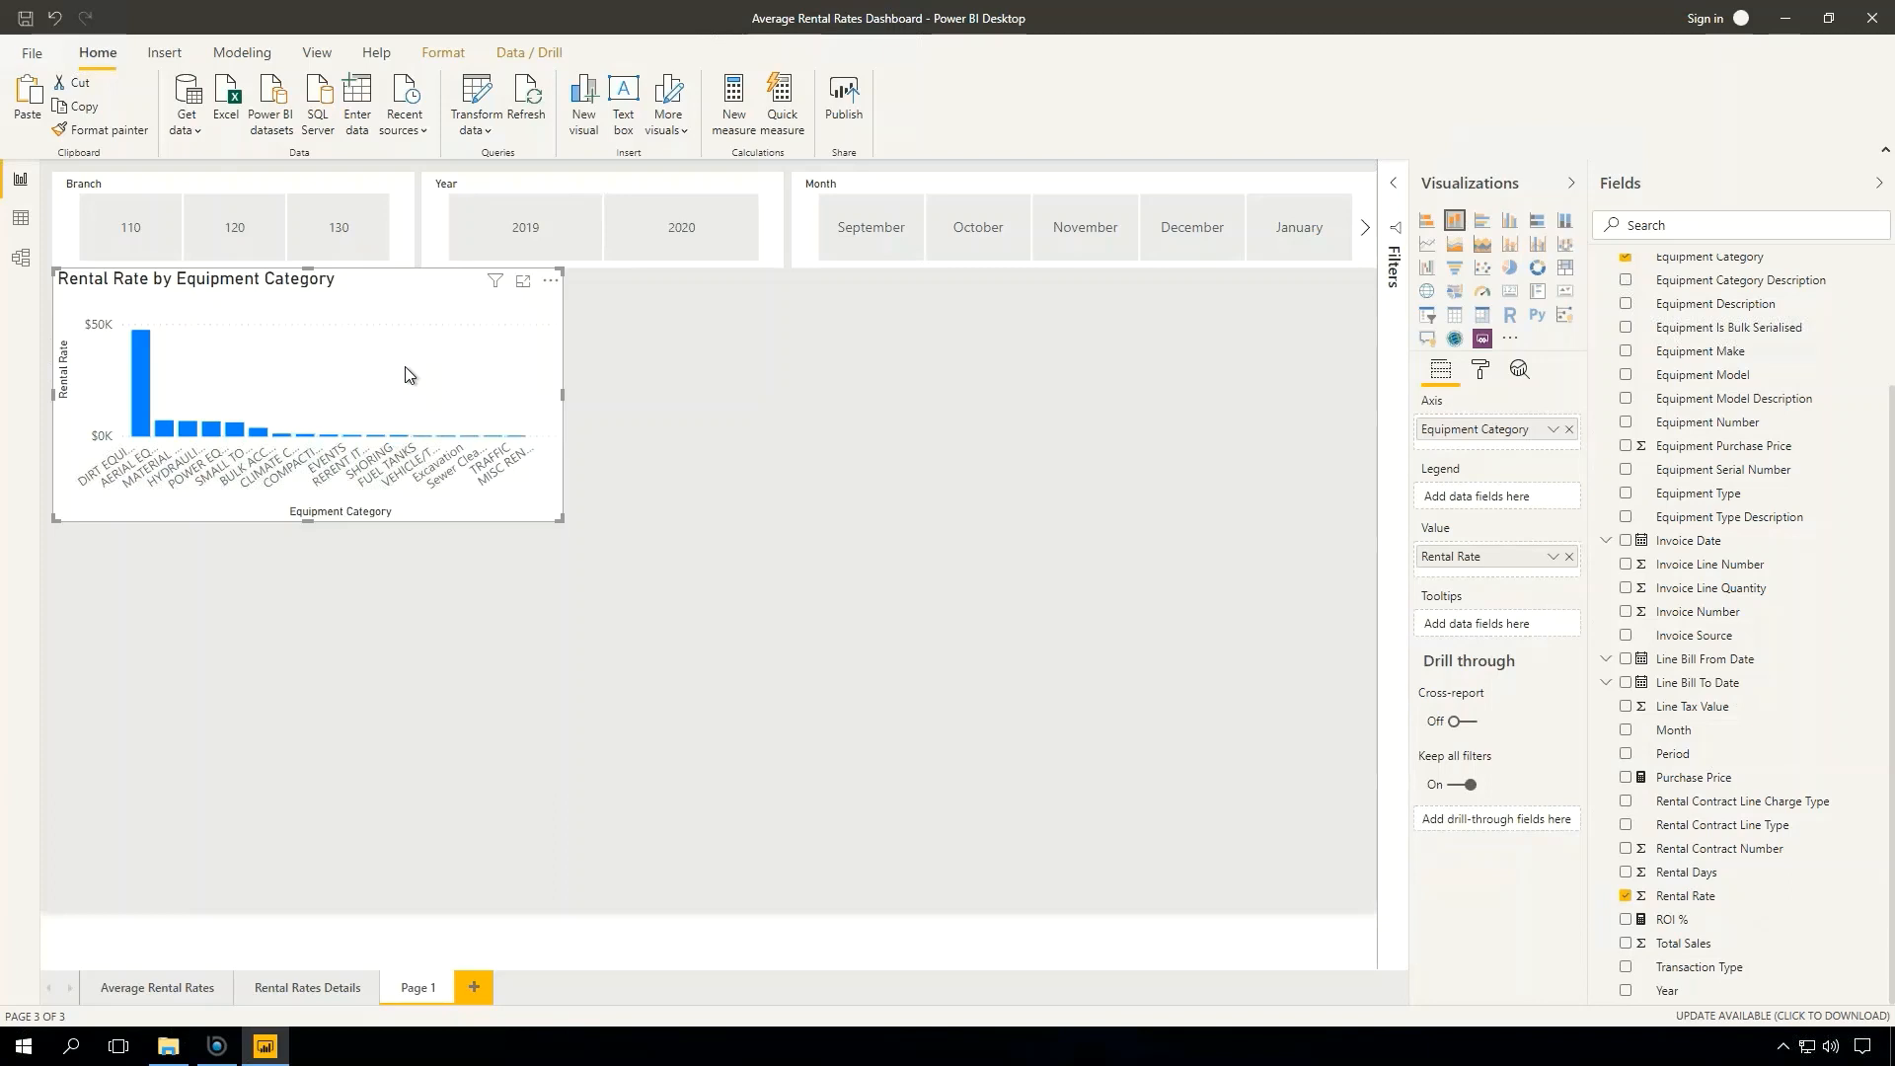
left_click(1552, 559)
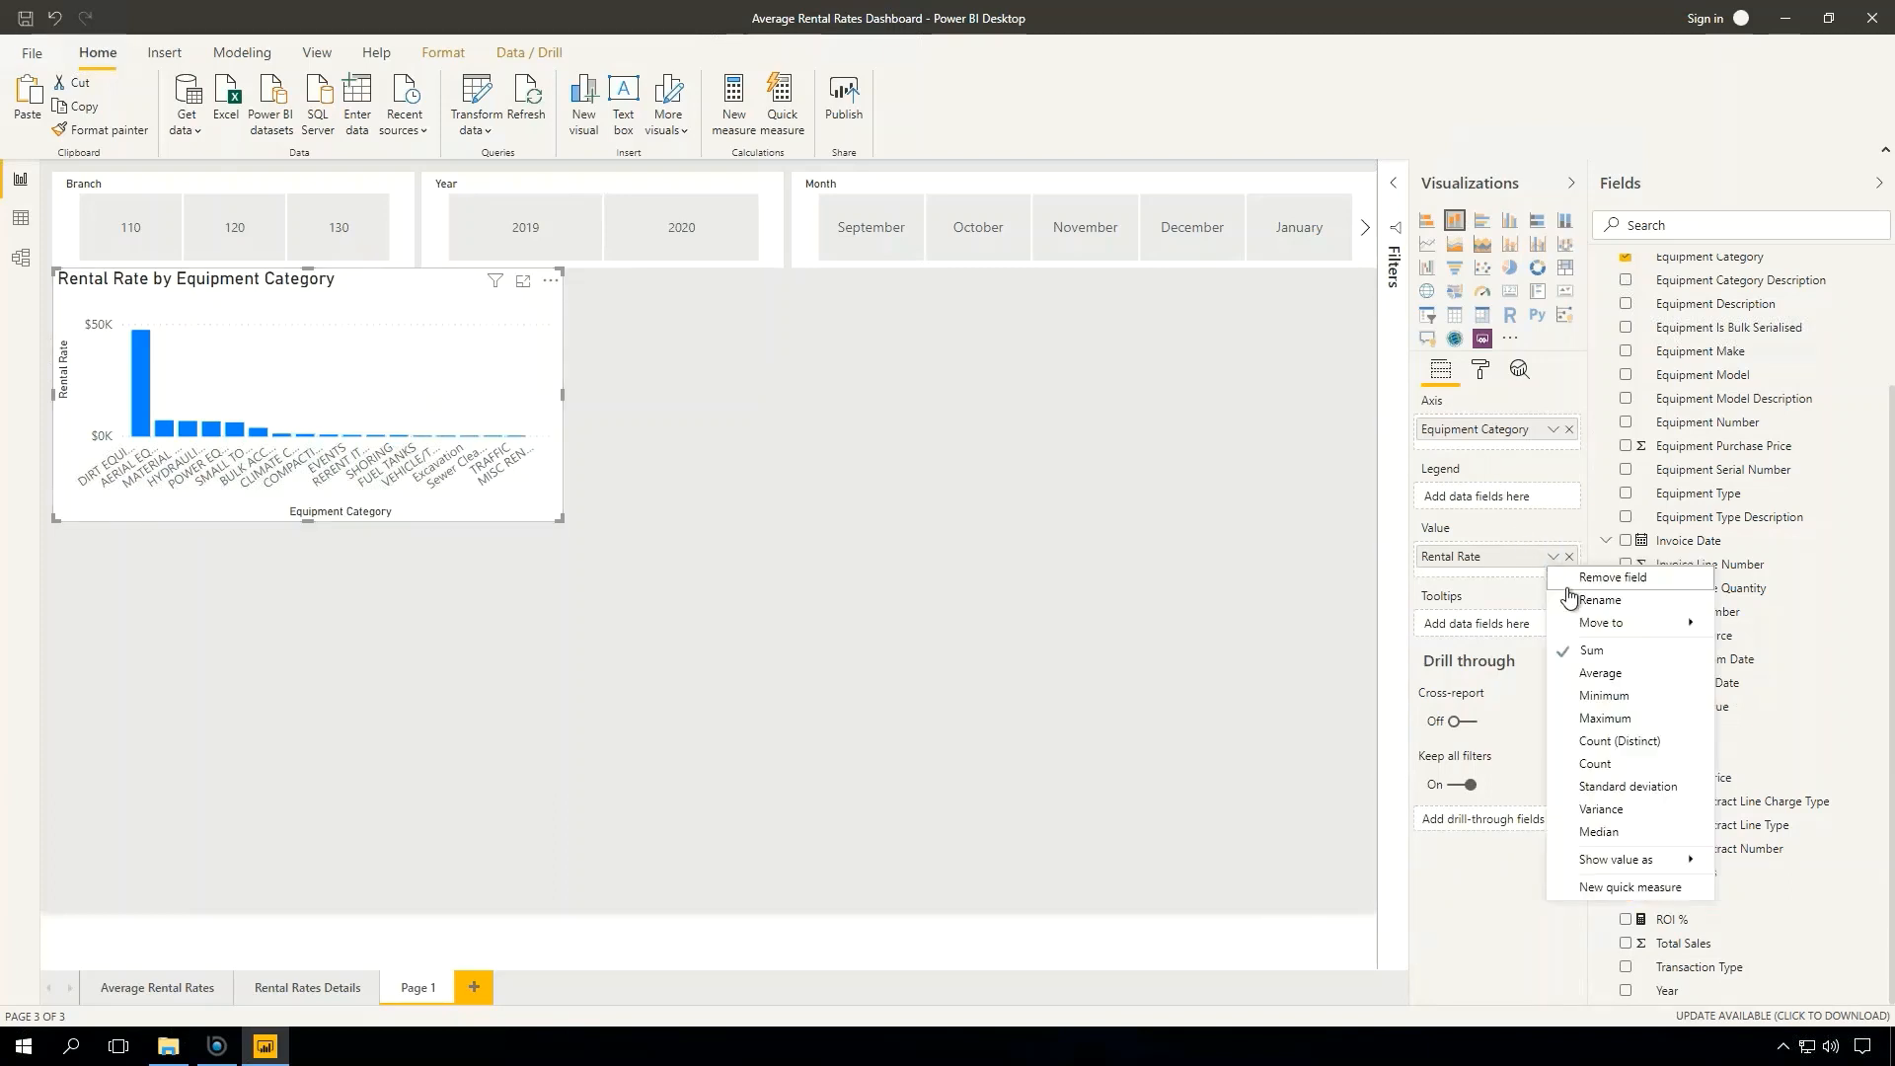
left_click(1629, 671)
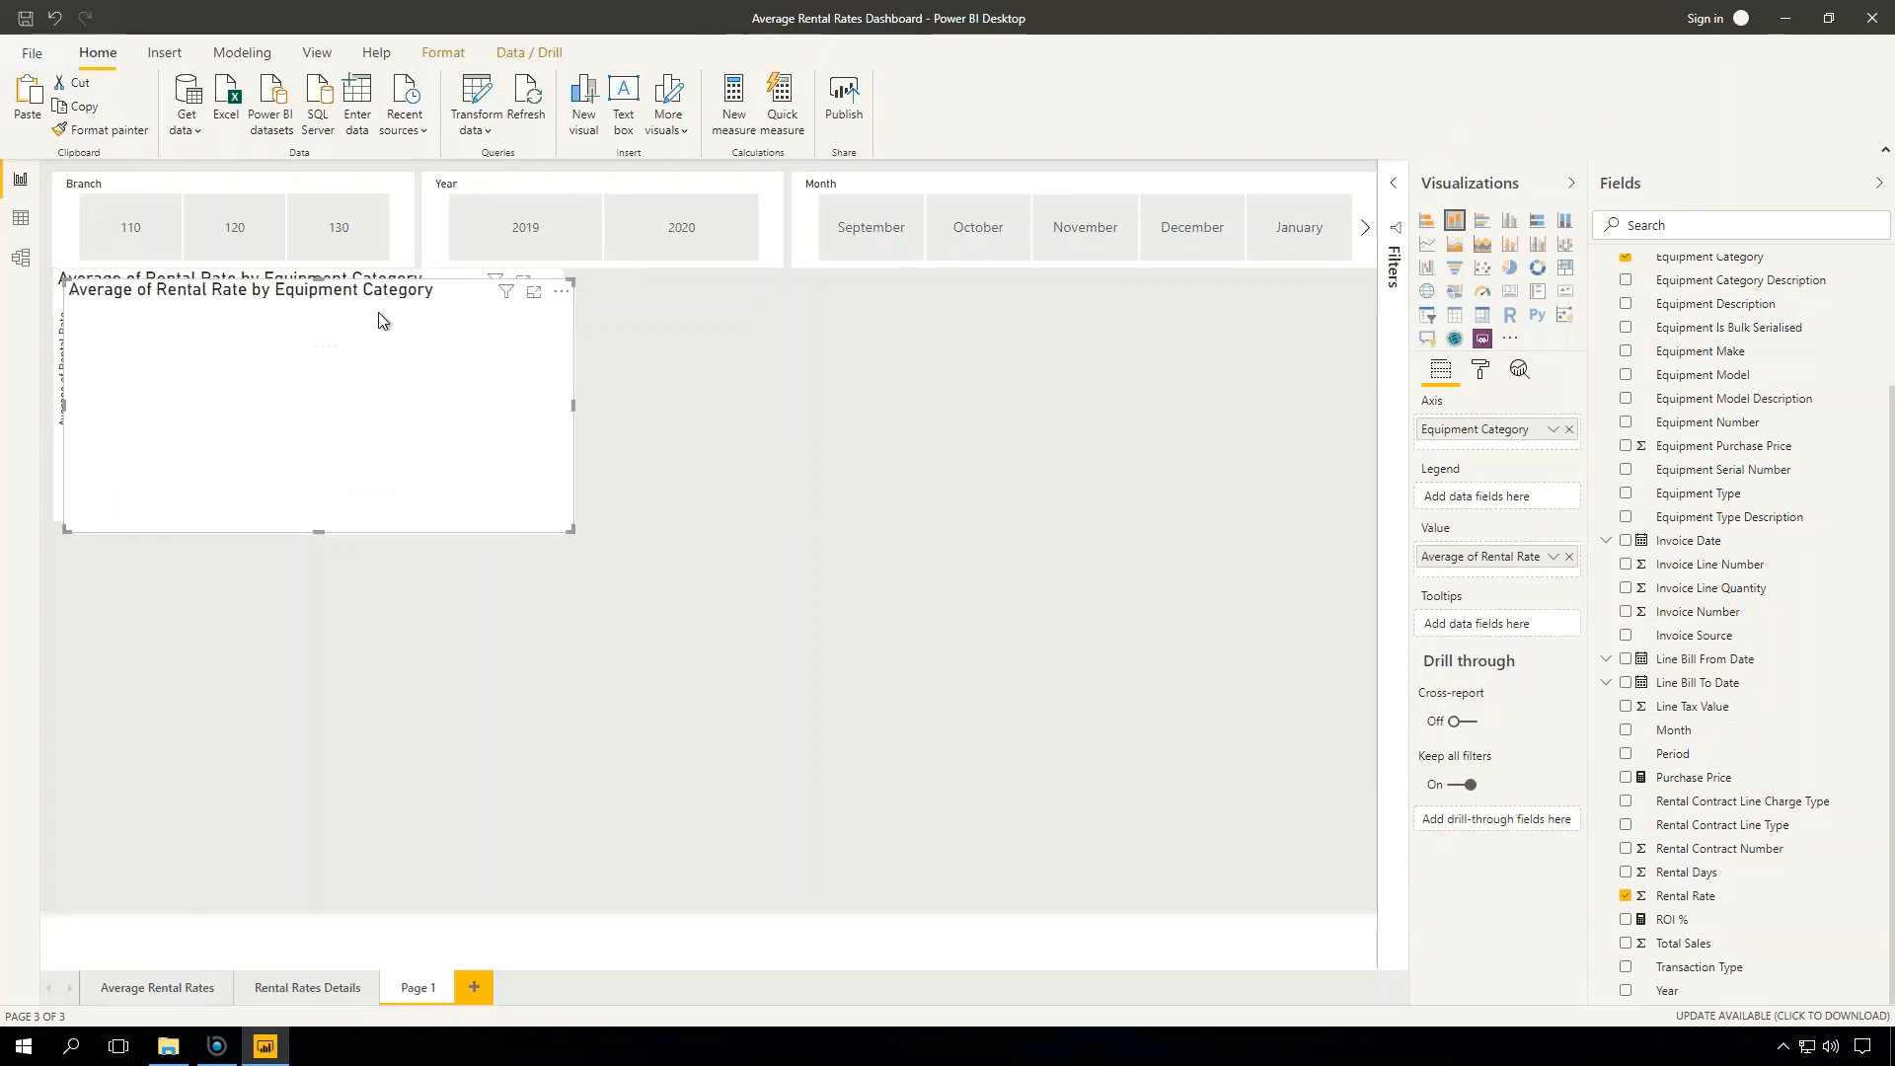
- Paste a copy of the column chart directly beneath the original and extend its height to near the page's lower edge
key("ctrl+v")
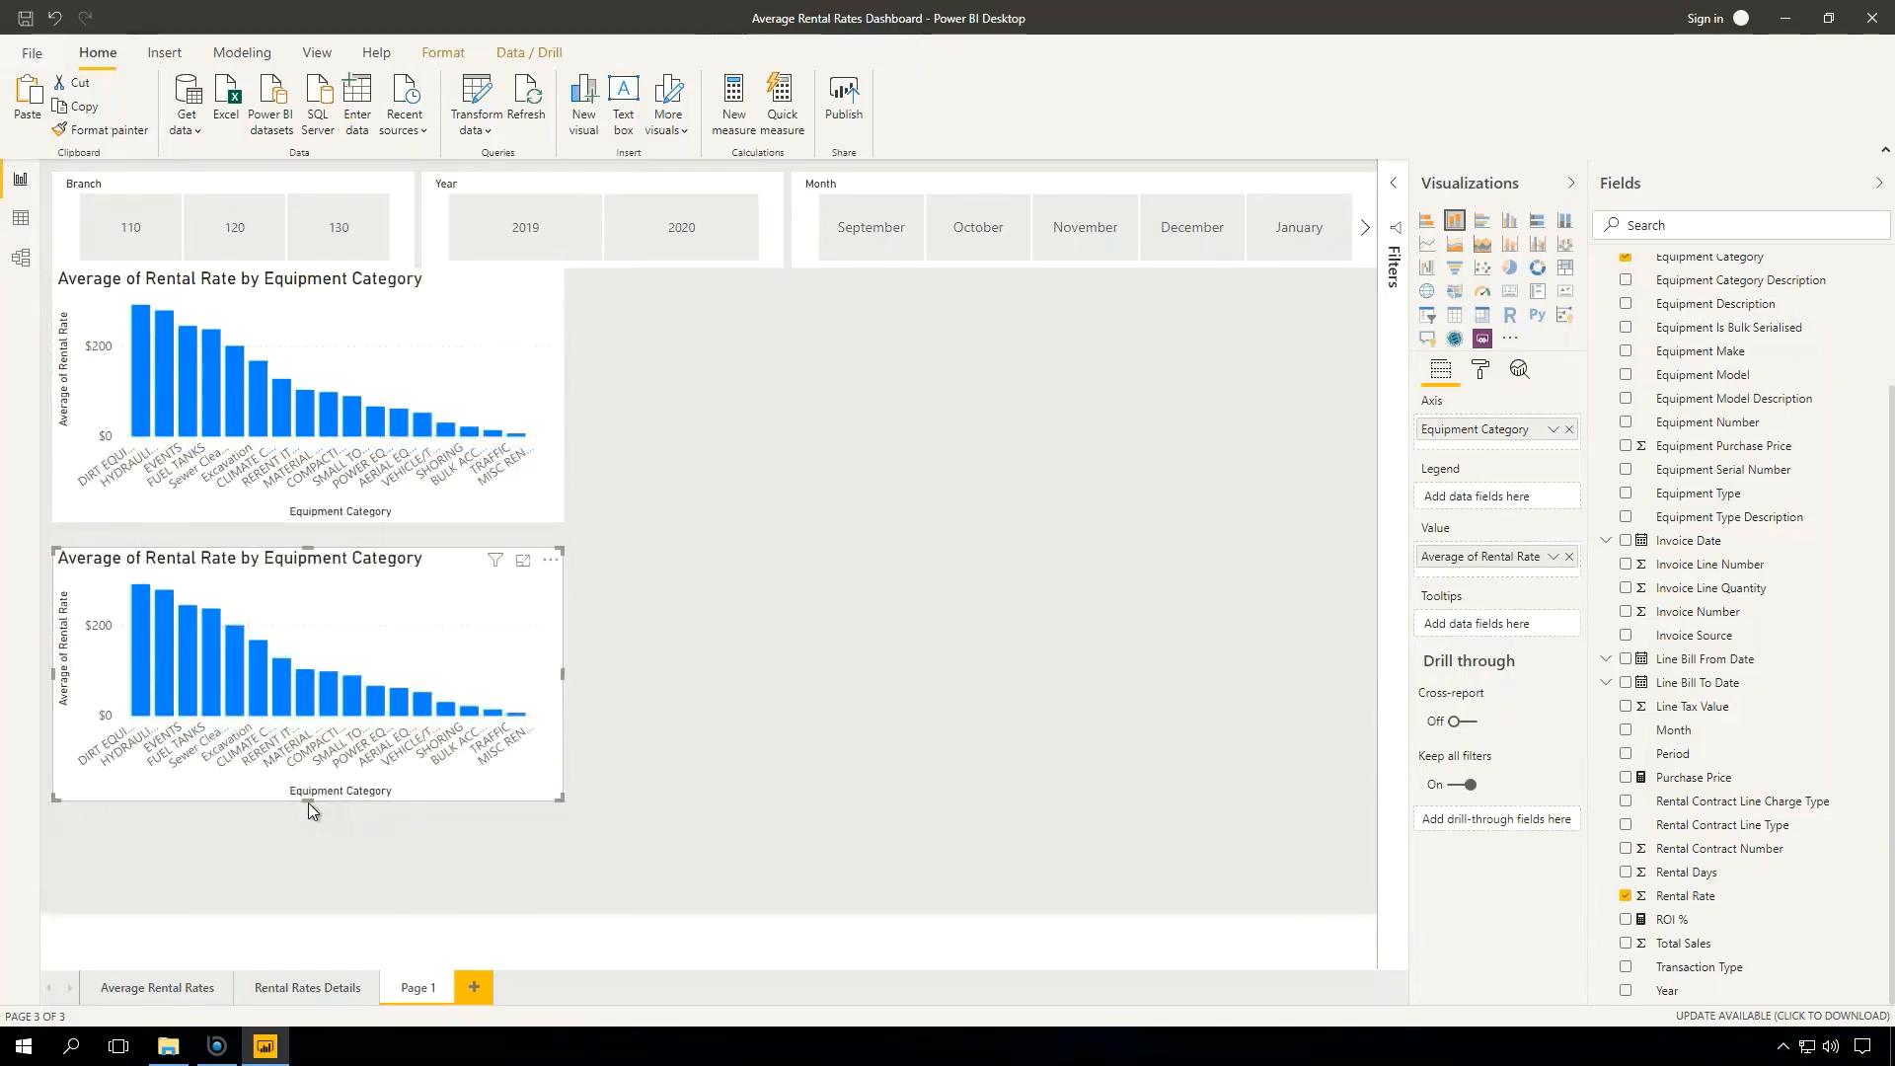
left_click_drag(308, 801, 317, 885)
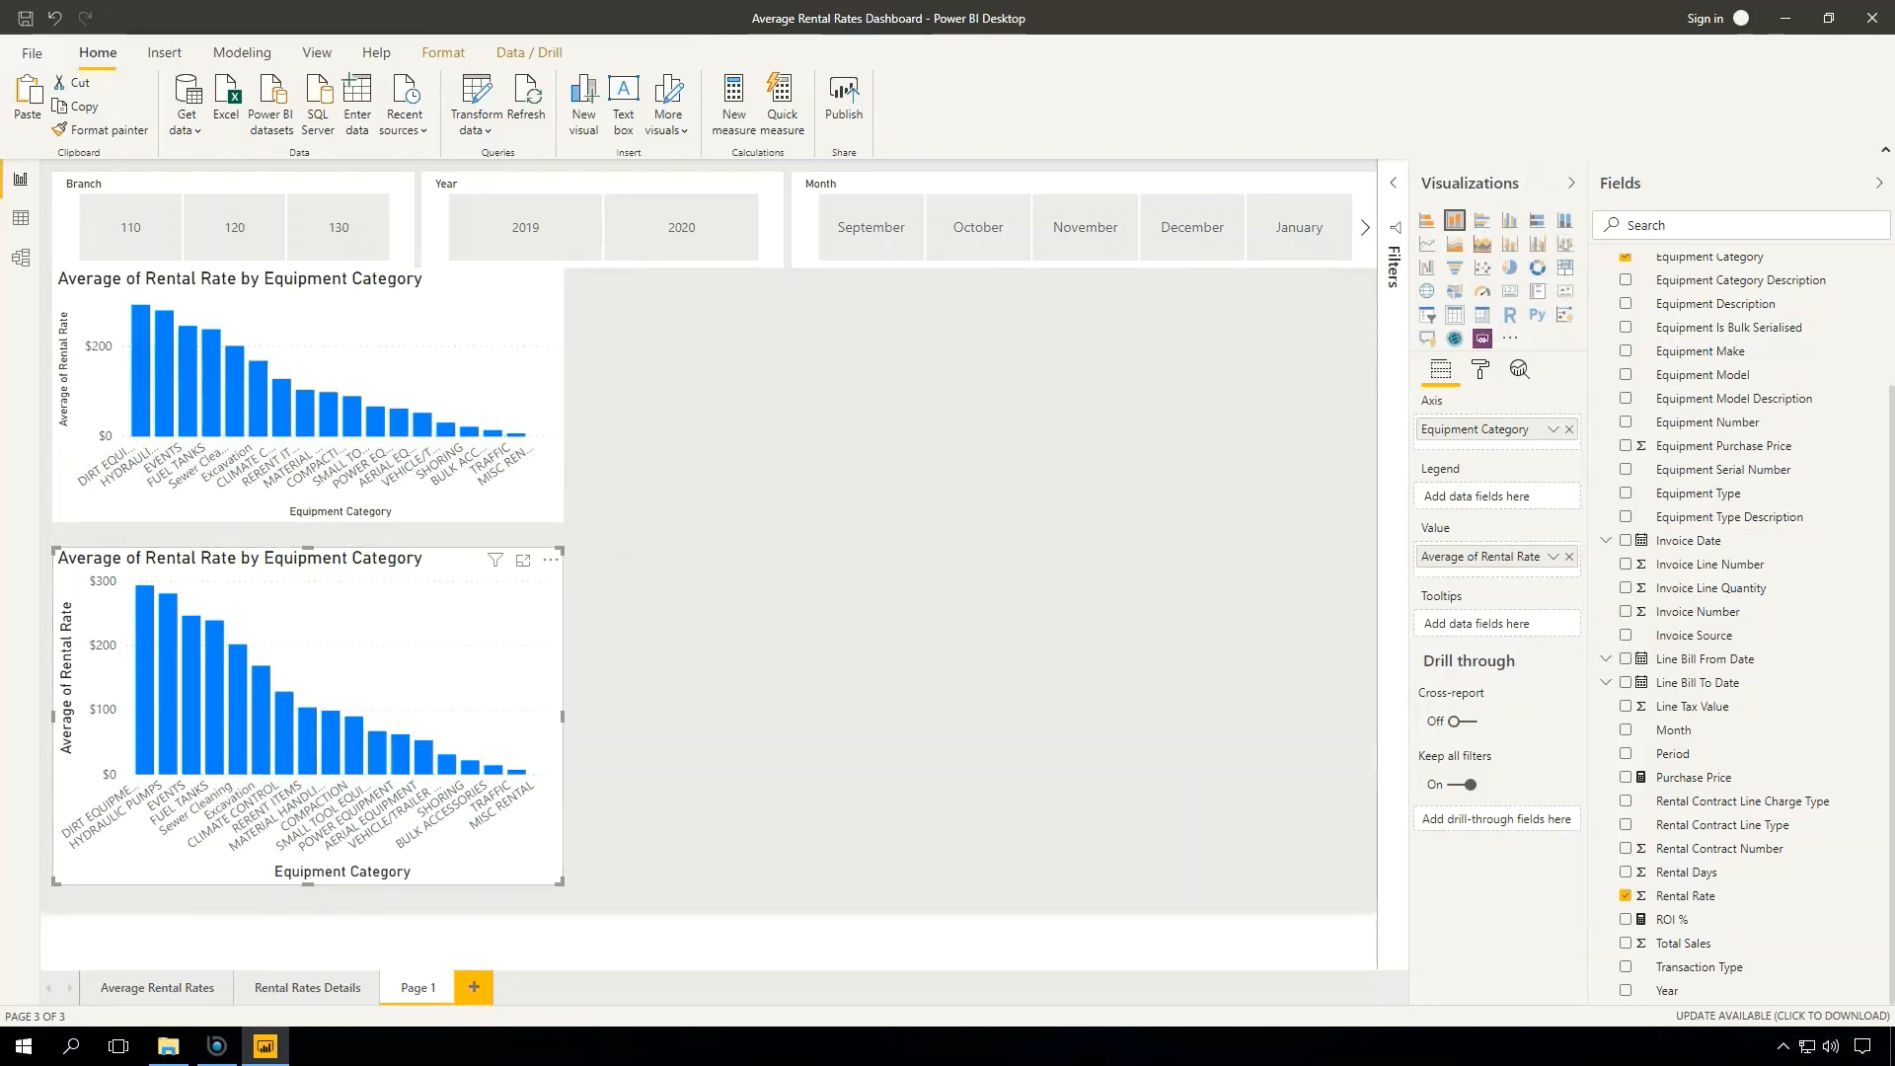
- Convert the lower chart copy to a treemap and replace Equipment Category with Equipment Model as its group
left_click(1568, 276)
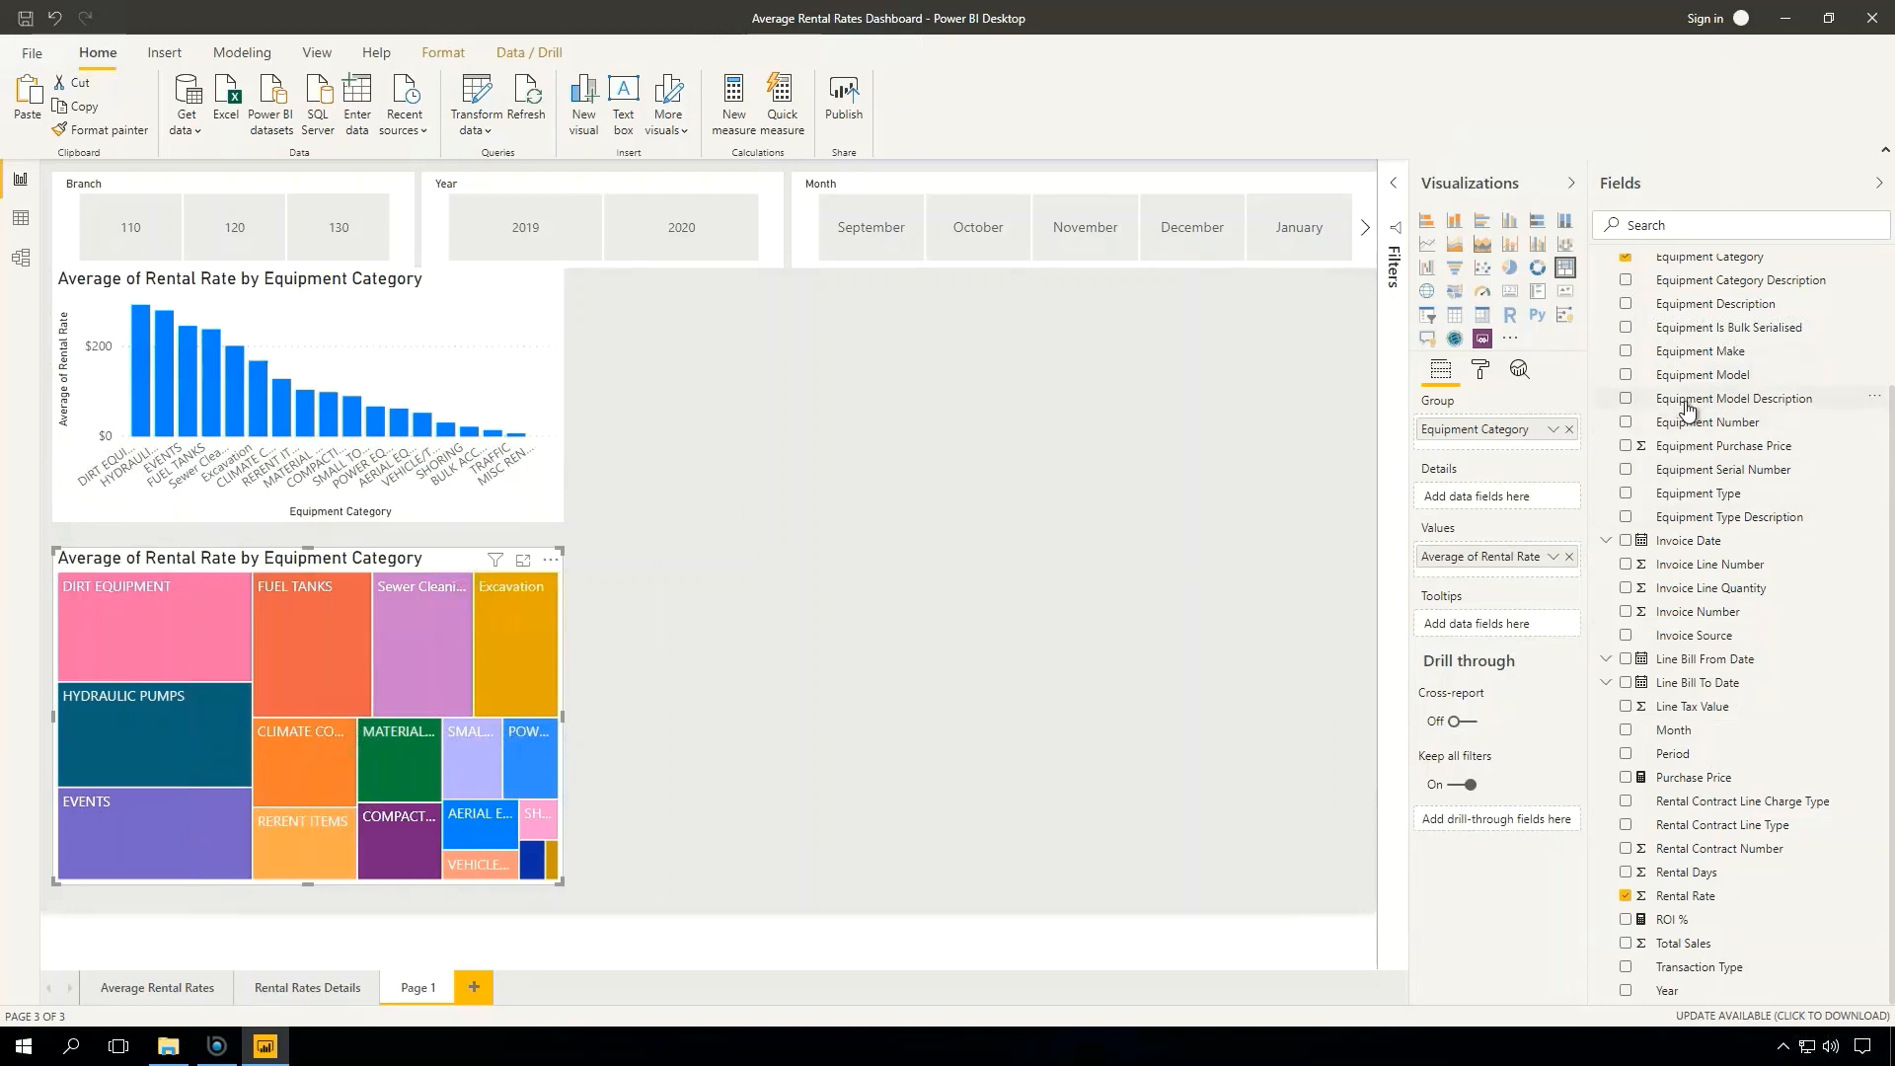
scroll(1685, 408, "up", 2)
left_click(1626, 356)
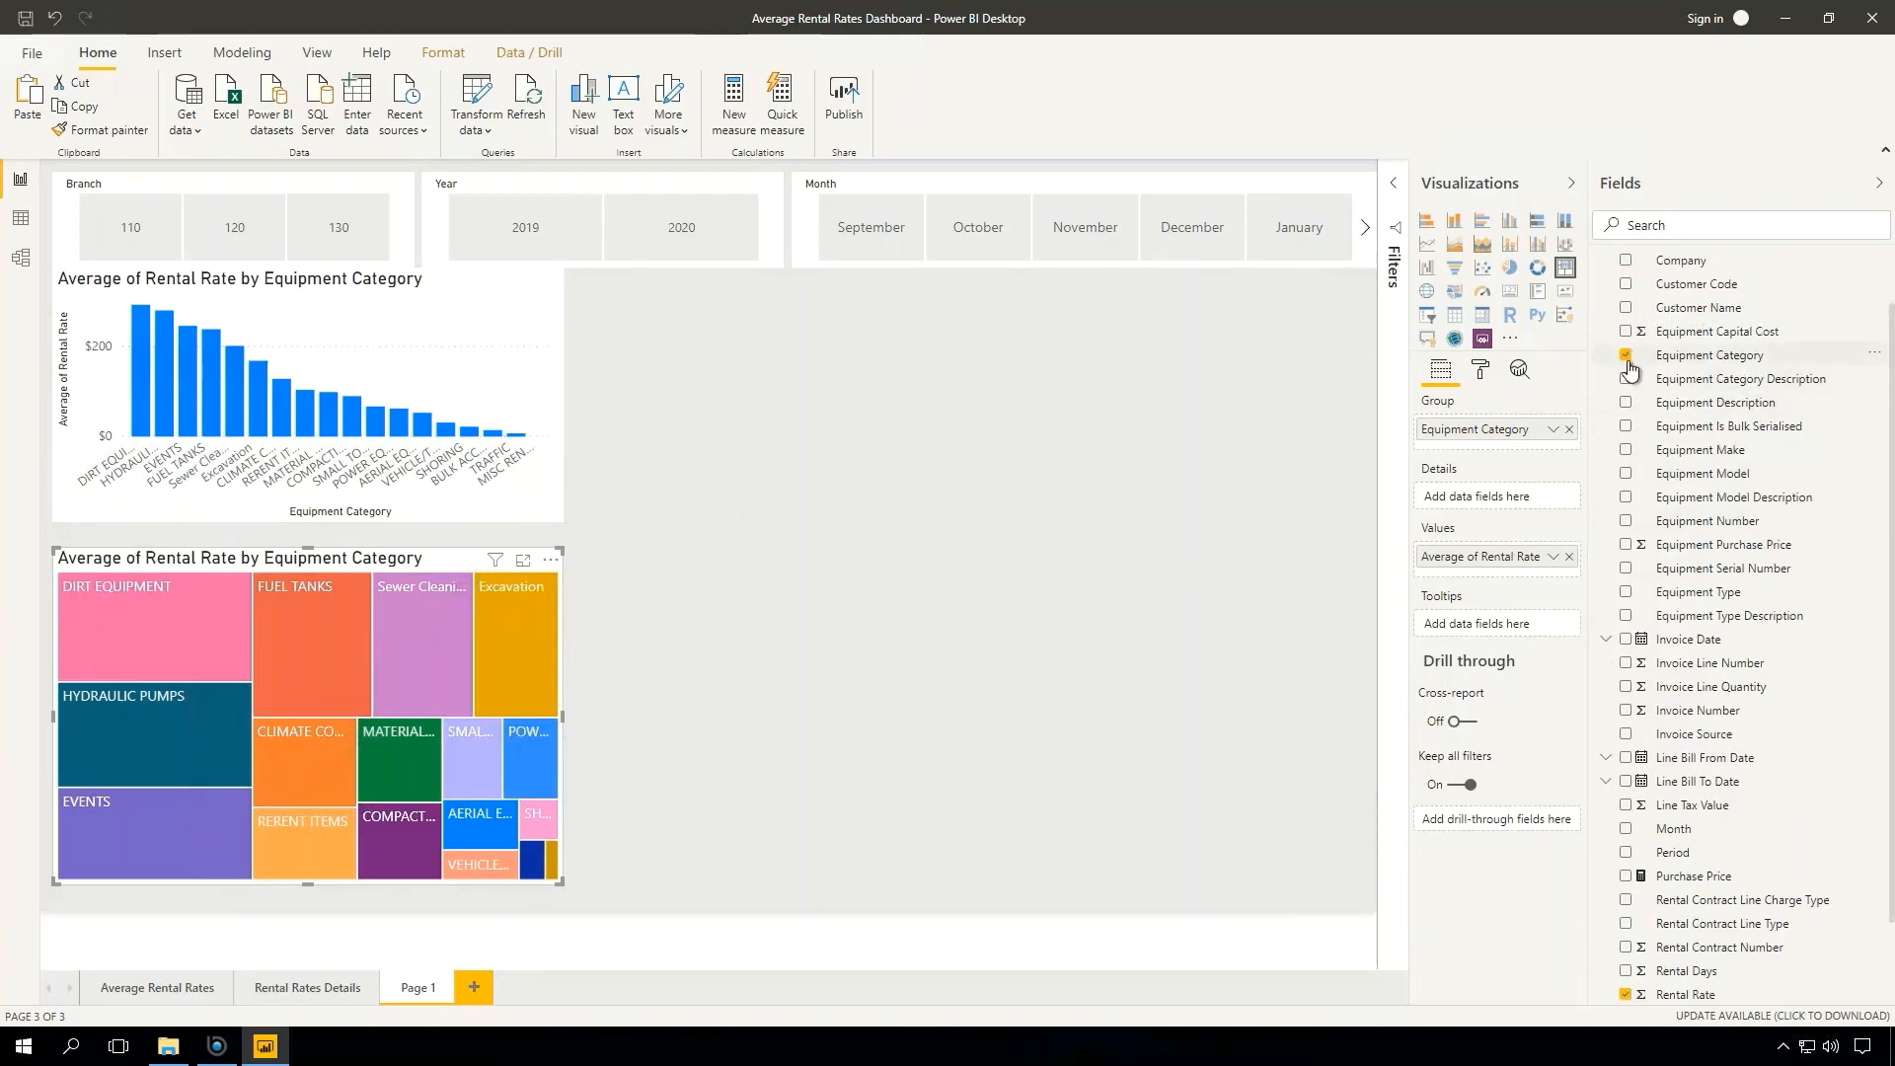
left_click_drag(1701, 479, 292, 721)
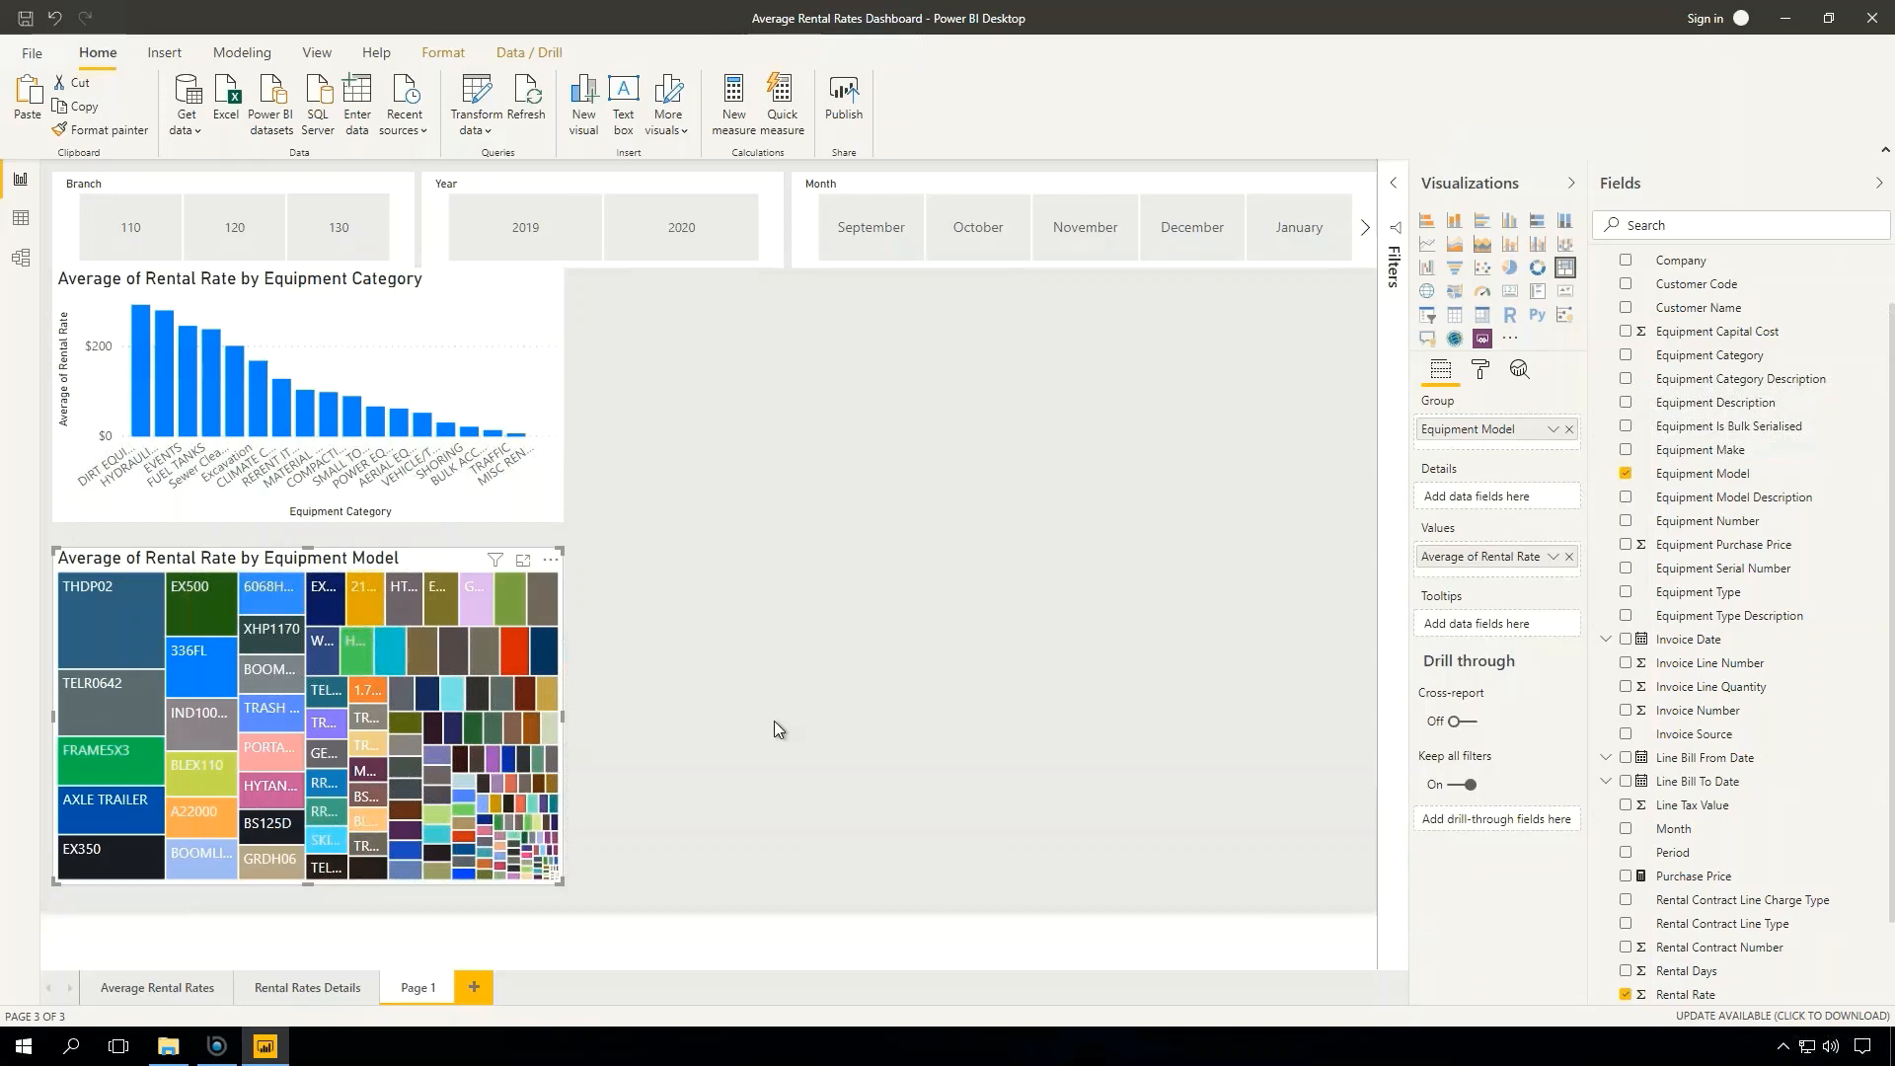
- Nudge the column chart down for even spacing, and place a copy under the Month slicer, widened to the slicer's width
left_click(413, 332)
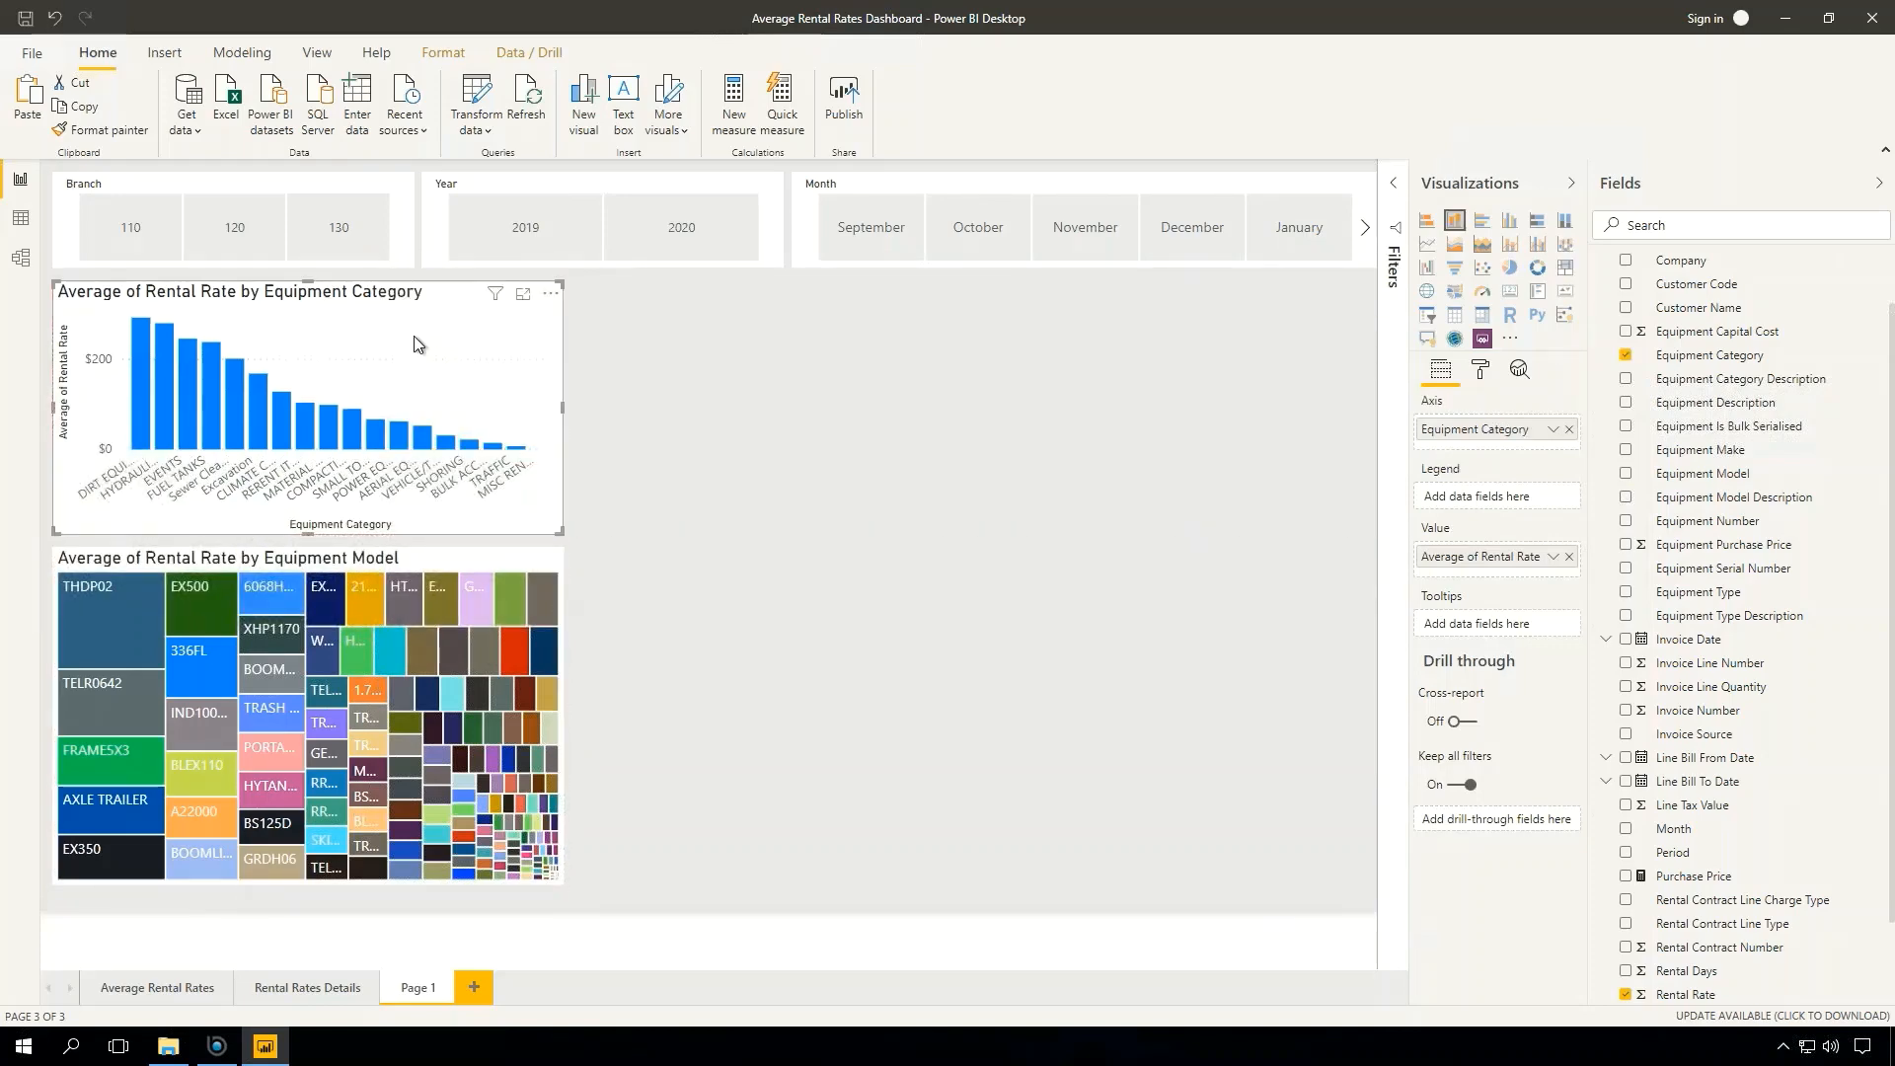
key("ctrl+v")
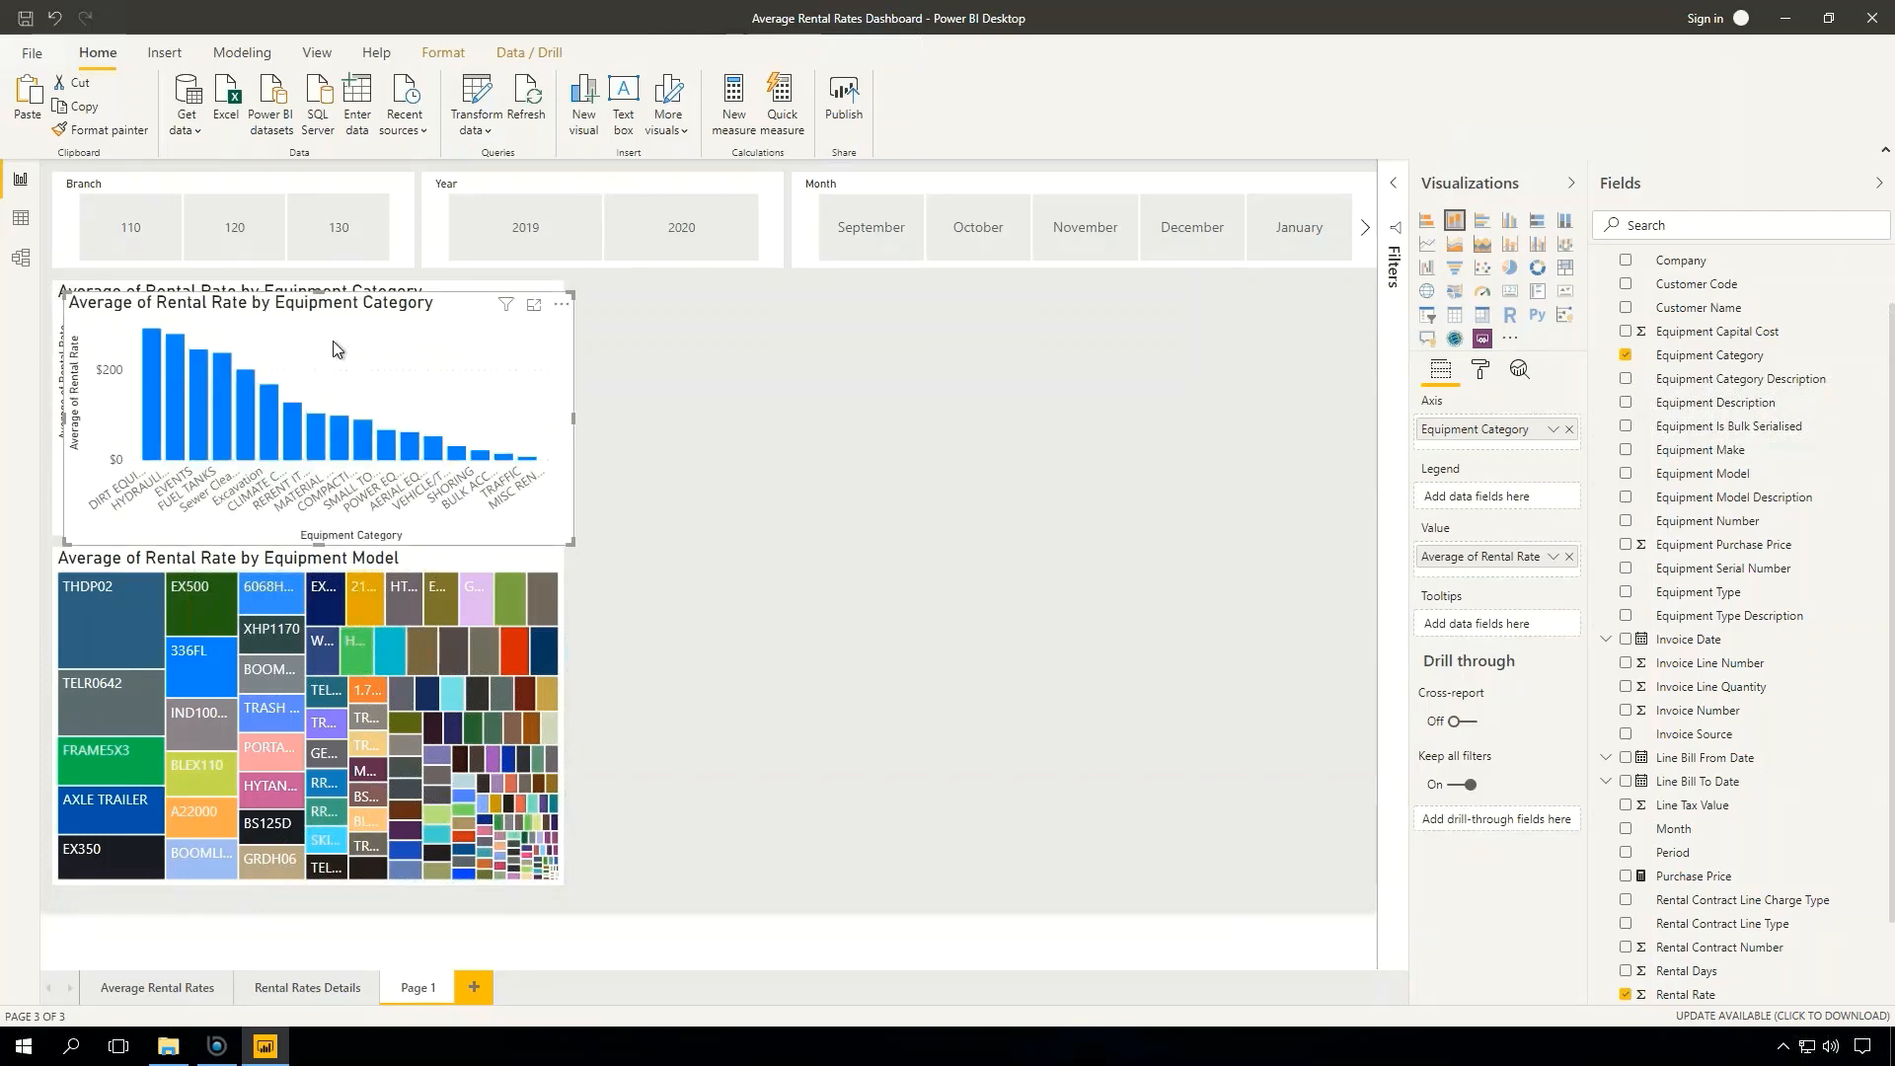
left_click_drag(914, 327, 1068, 334)
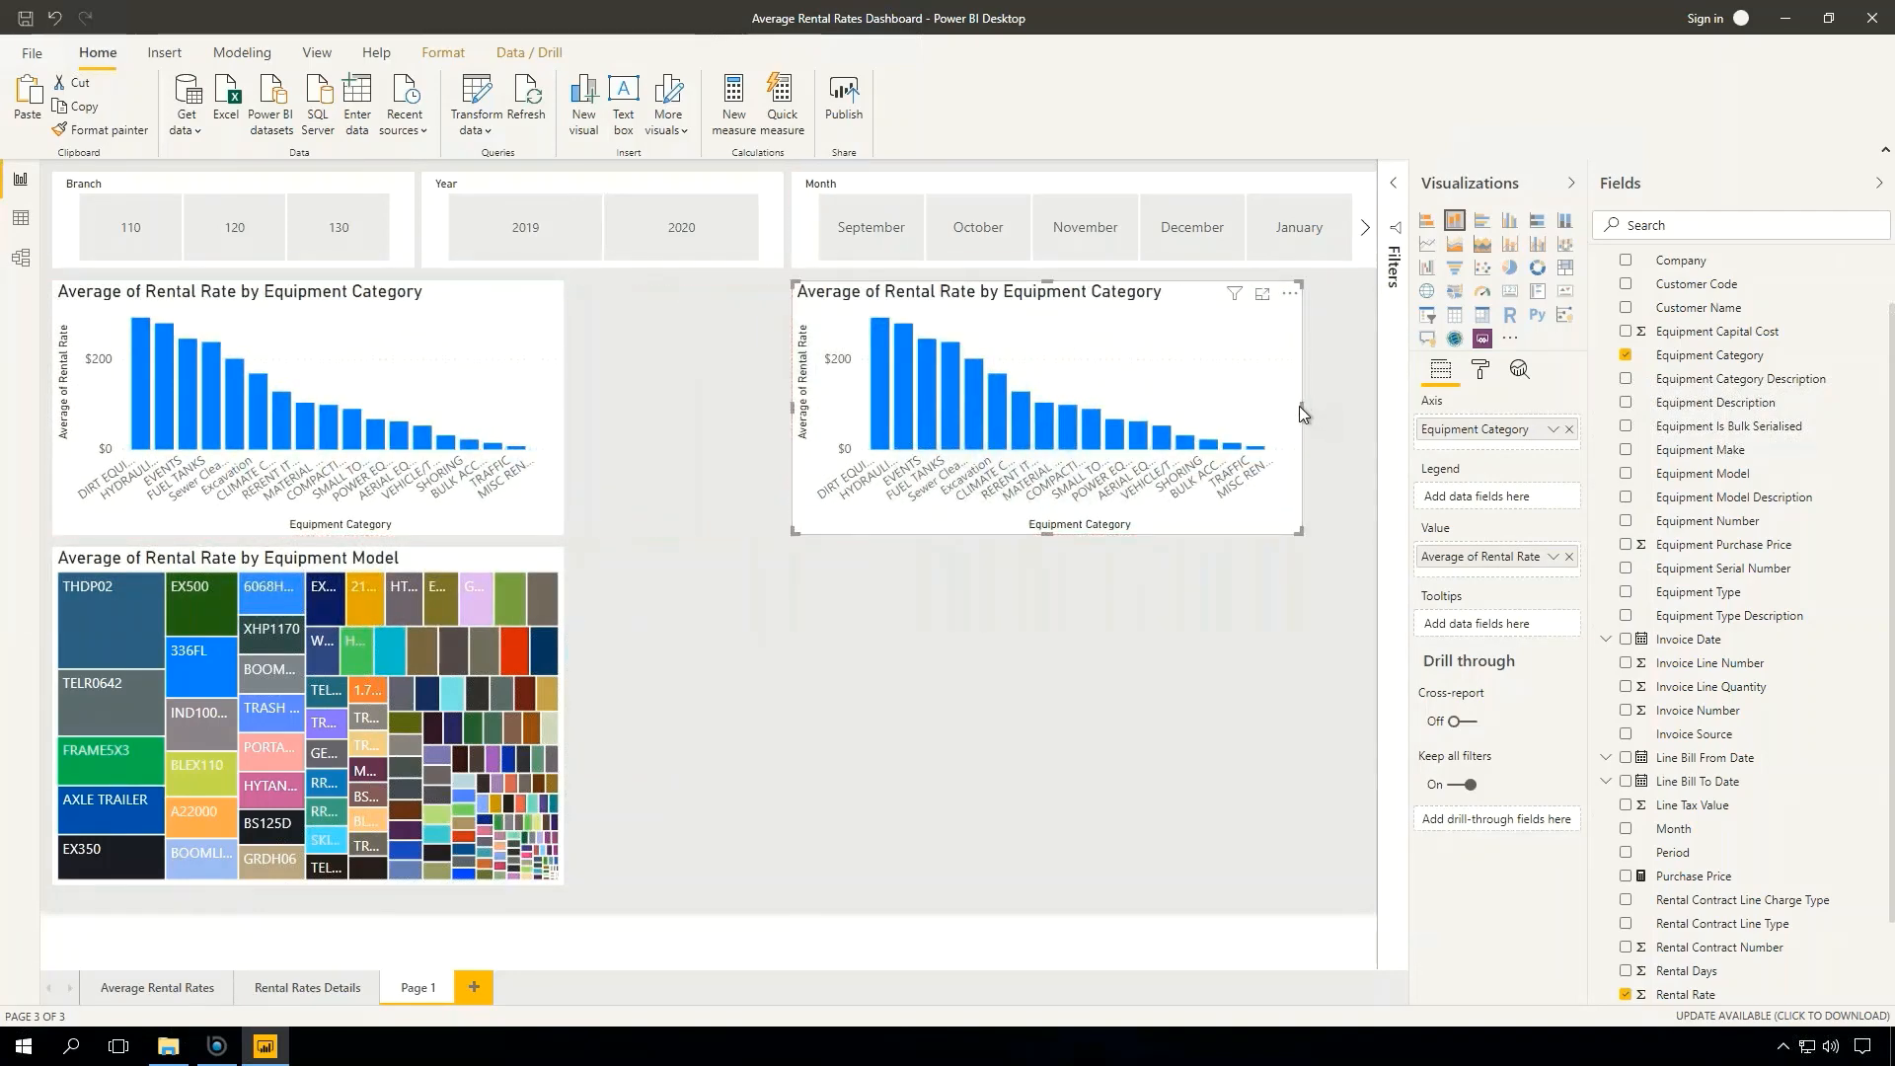
left_click_drag(1370, 406, 1358, 406)
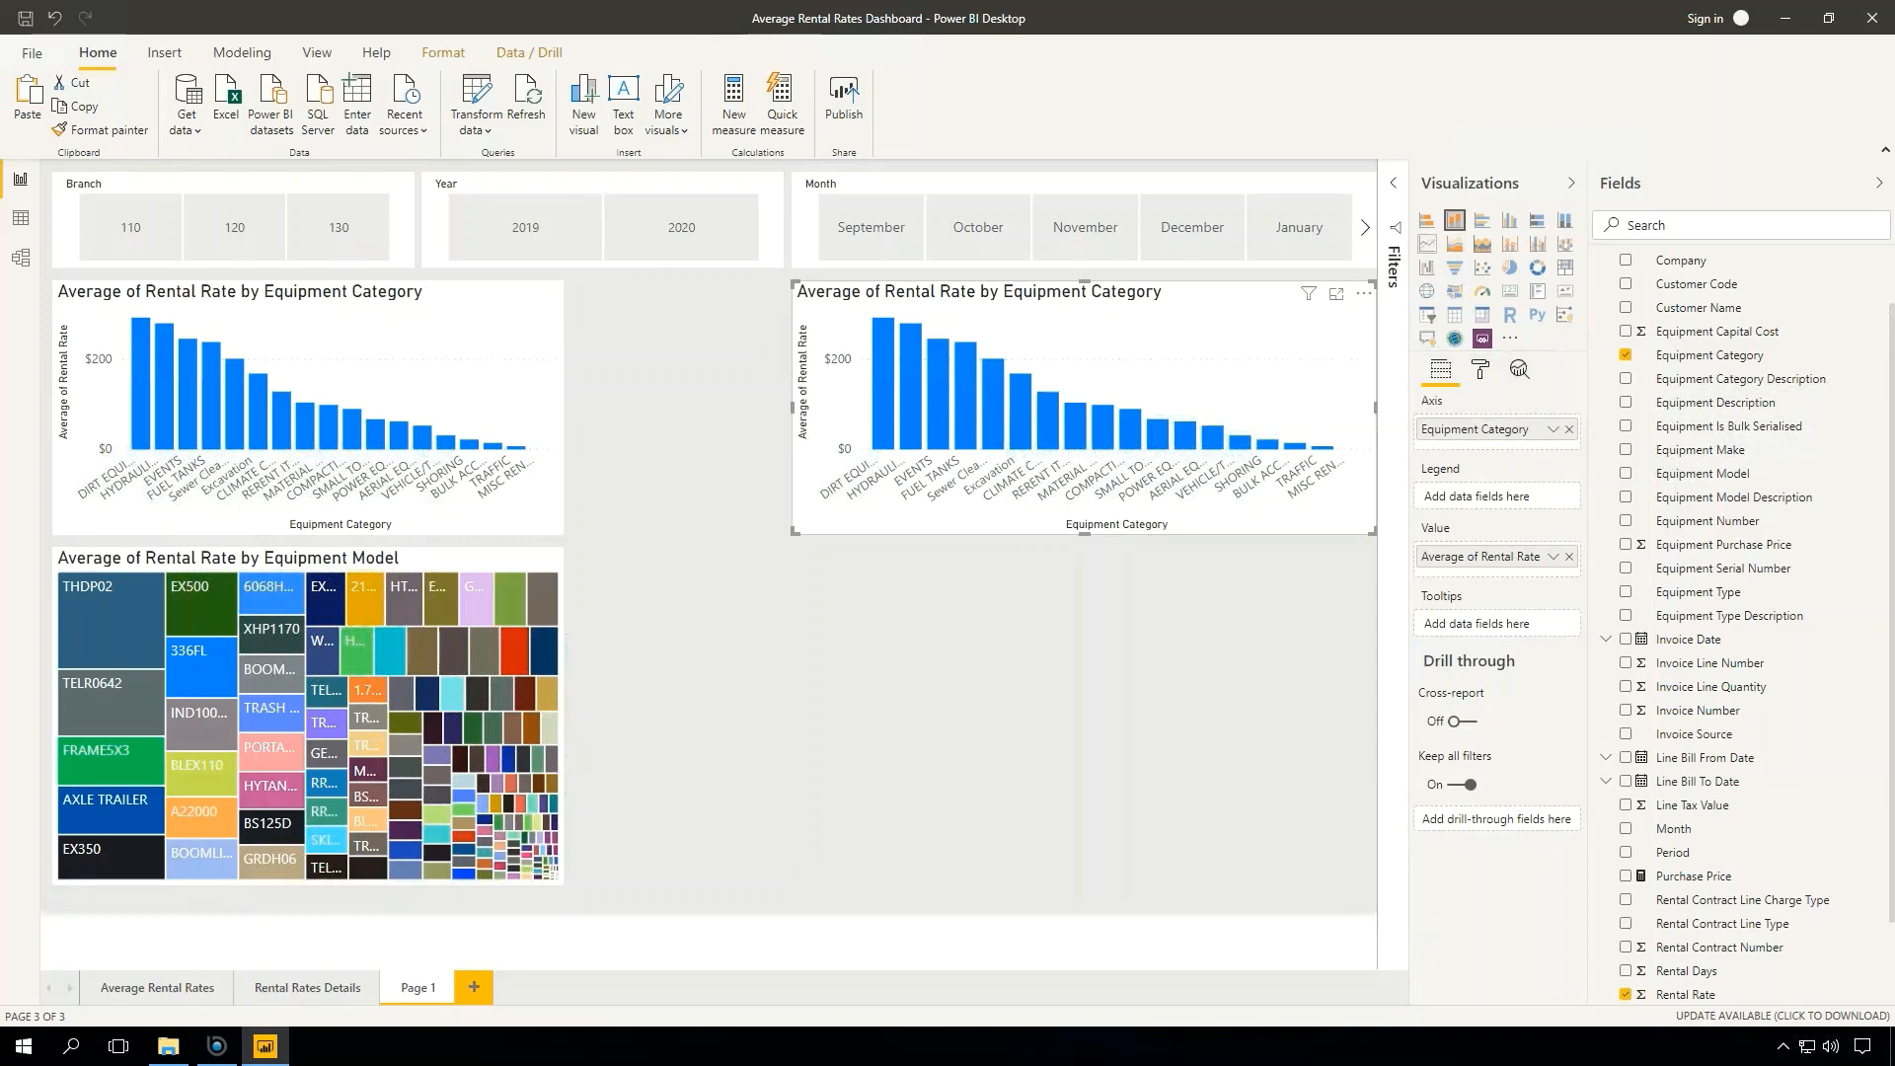
- Convert the chart under the Month slicer to a line chart with Month as axis and Branch as legend, removing Equipment Category
left_click(1427, 242)
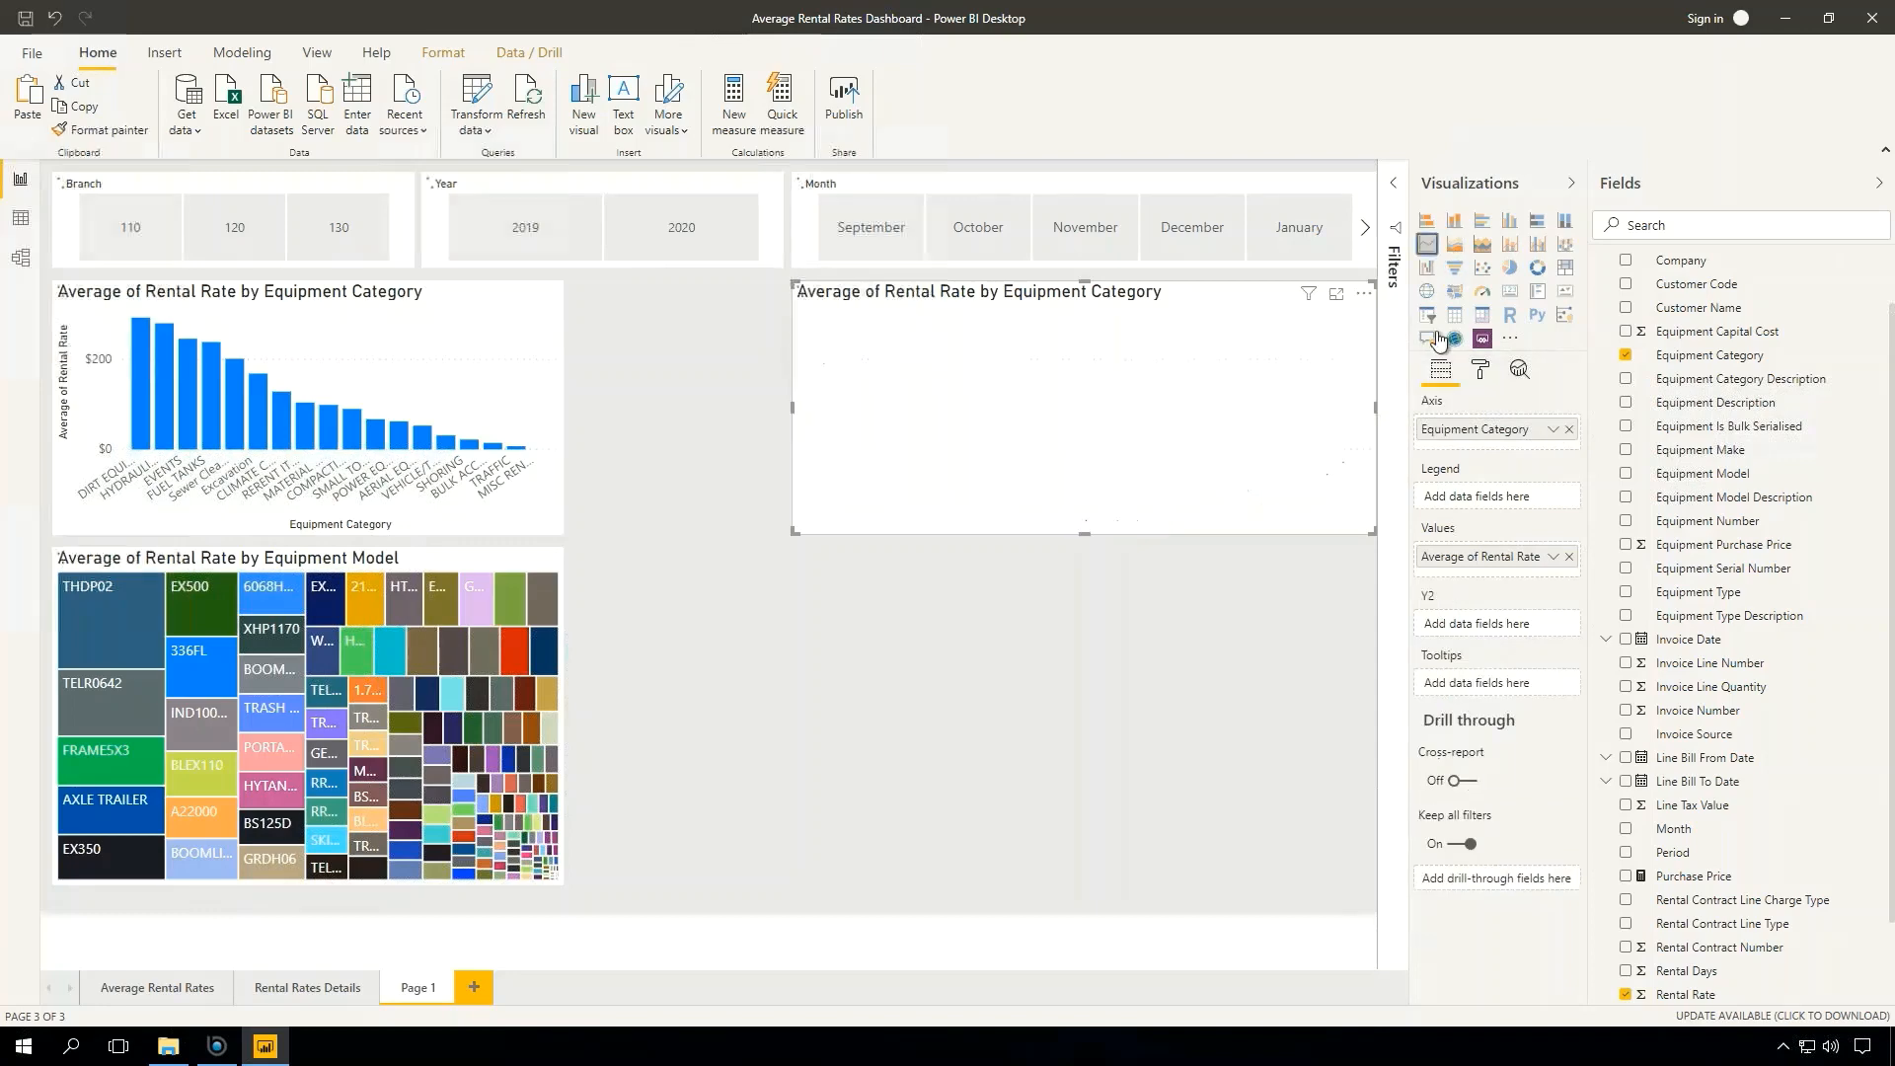
left_click(1570, 429)
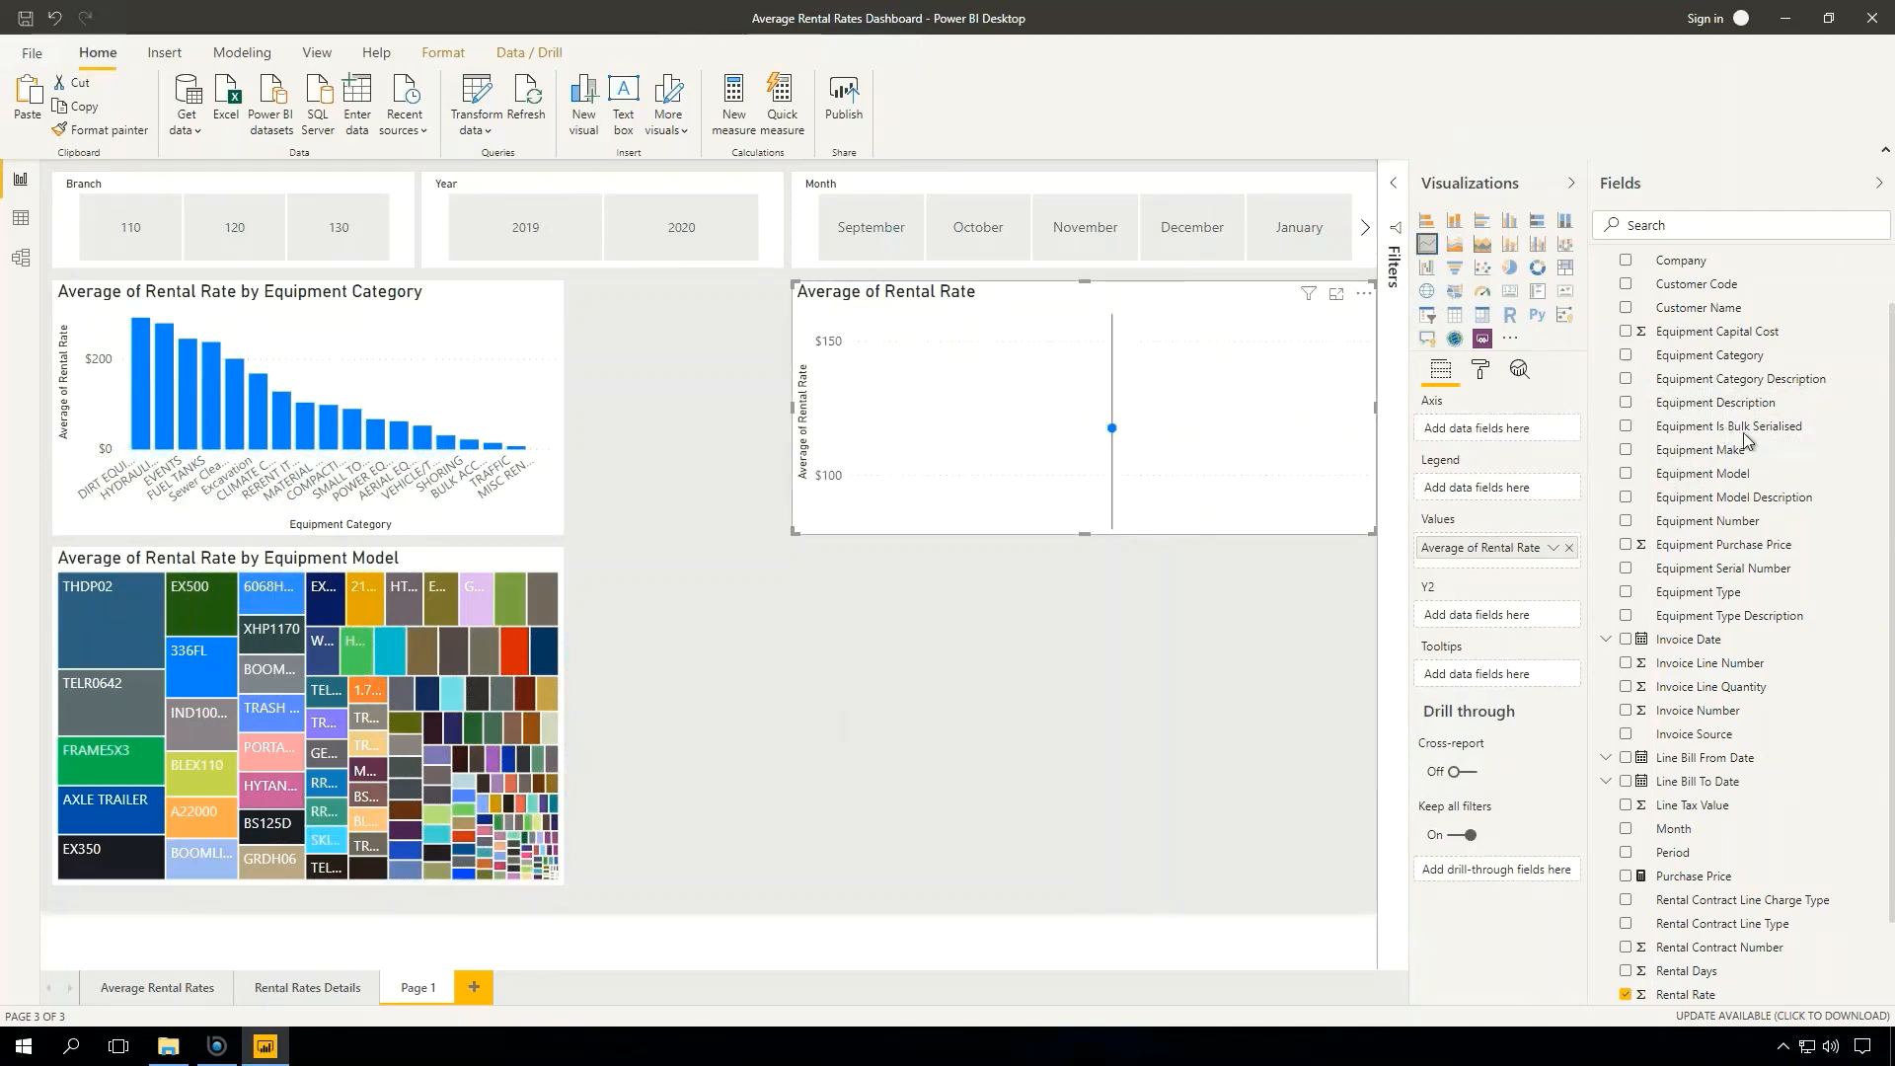
scroll(1715, 394, "up", 1)
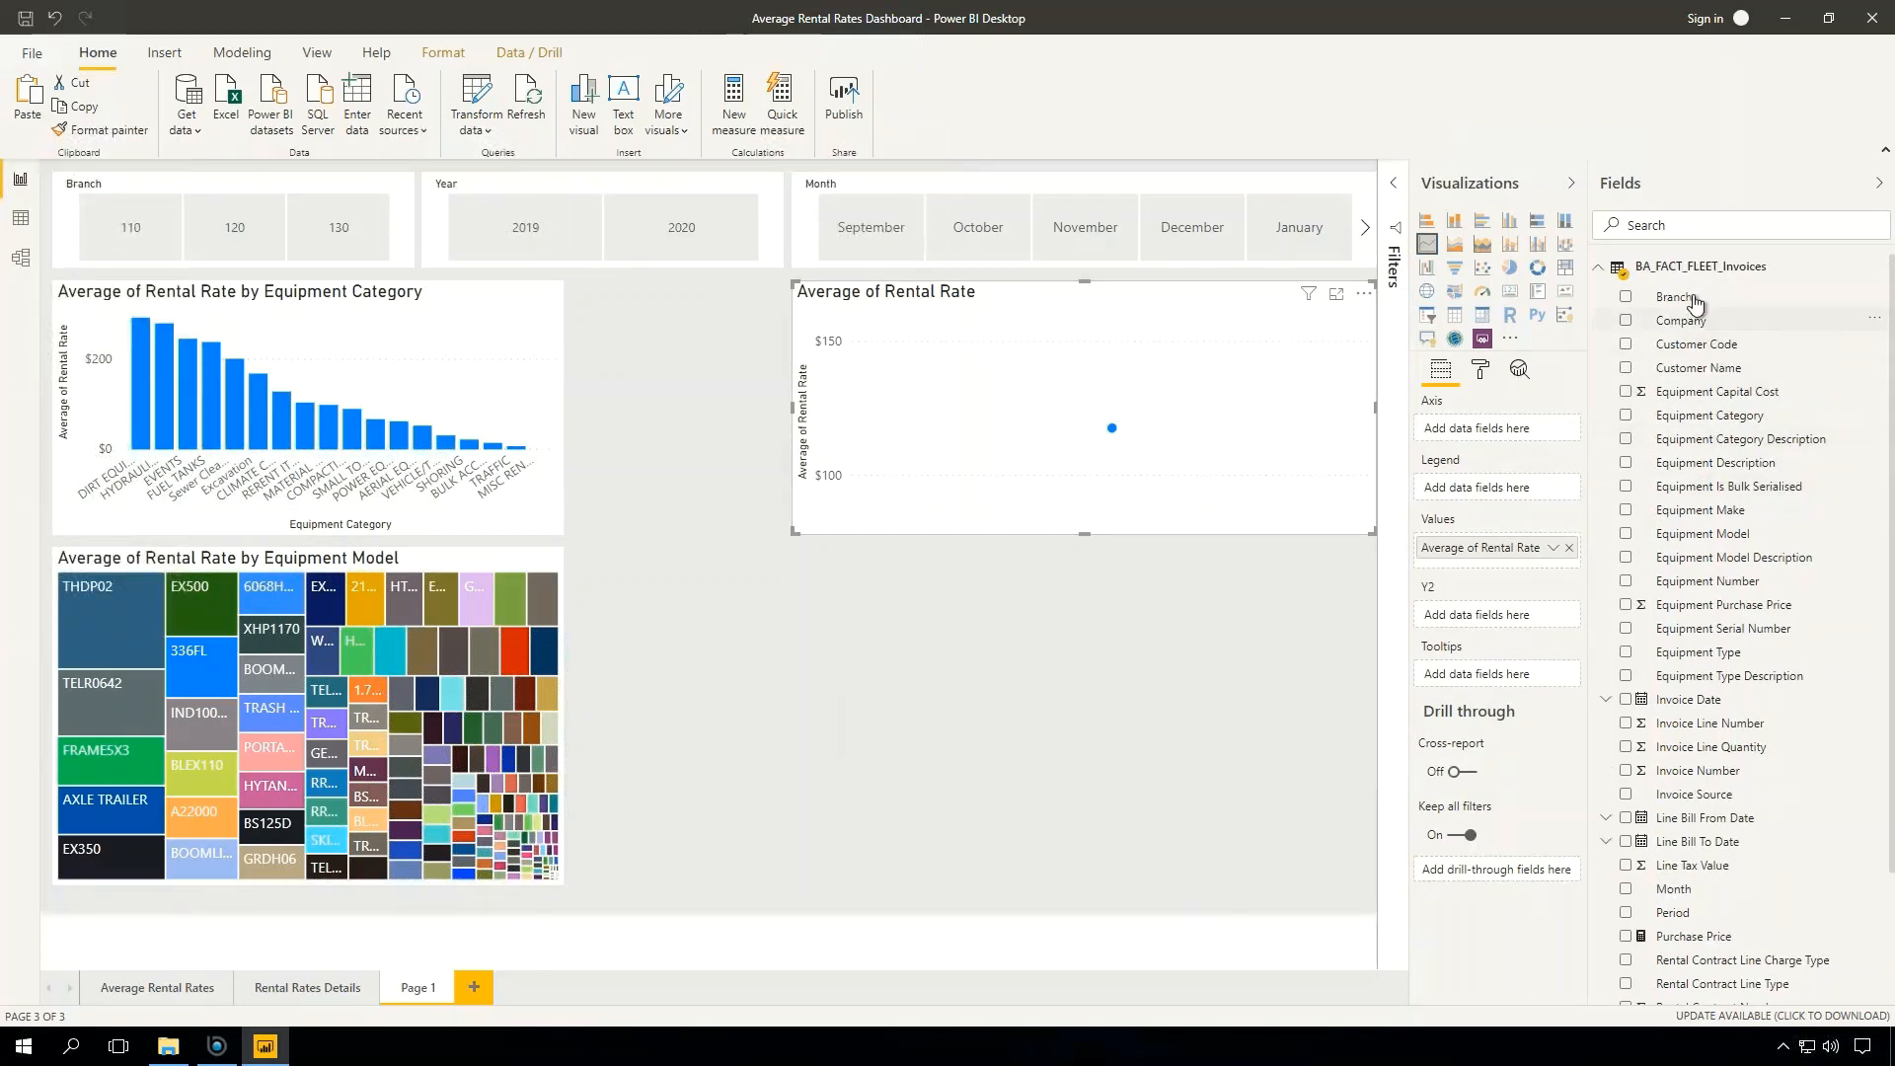
left_click_drag(1674, 296, 1130, 389)
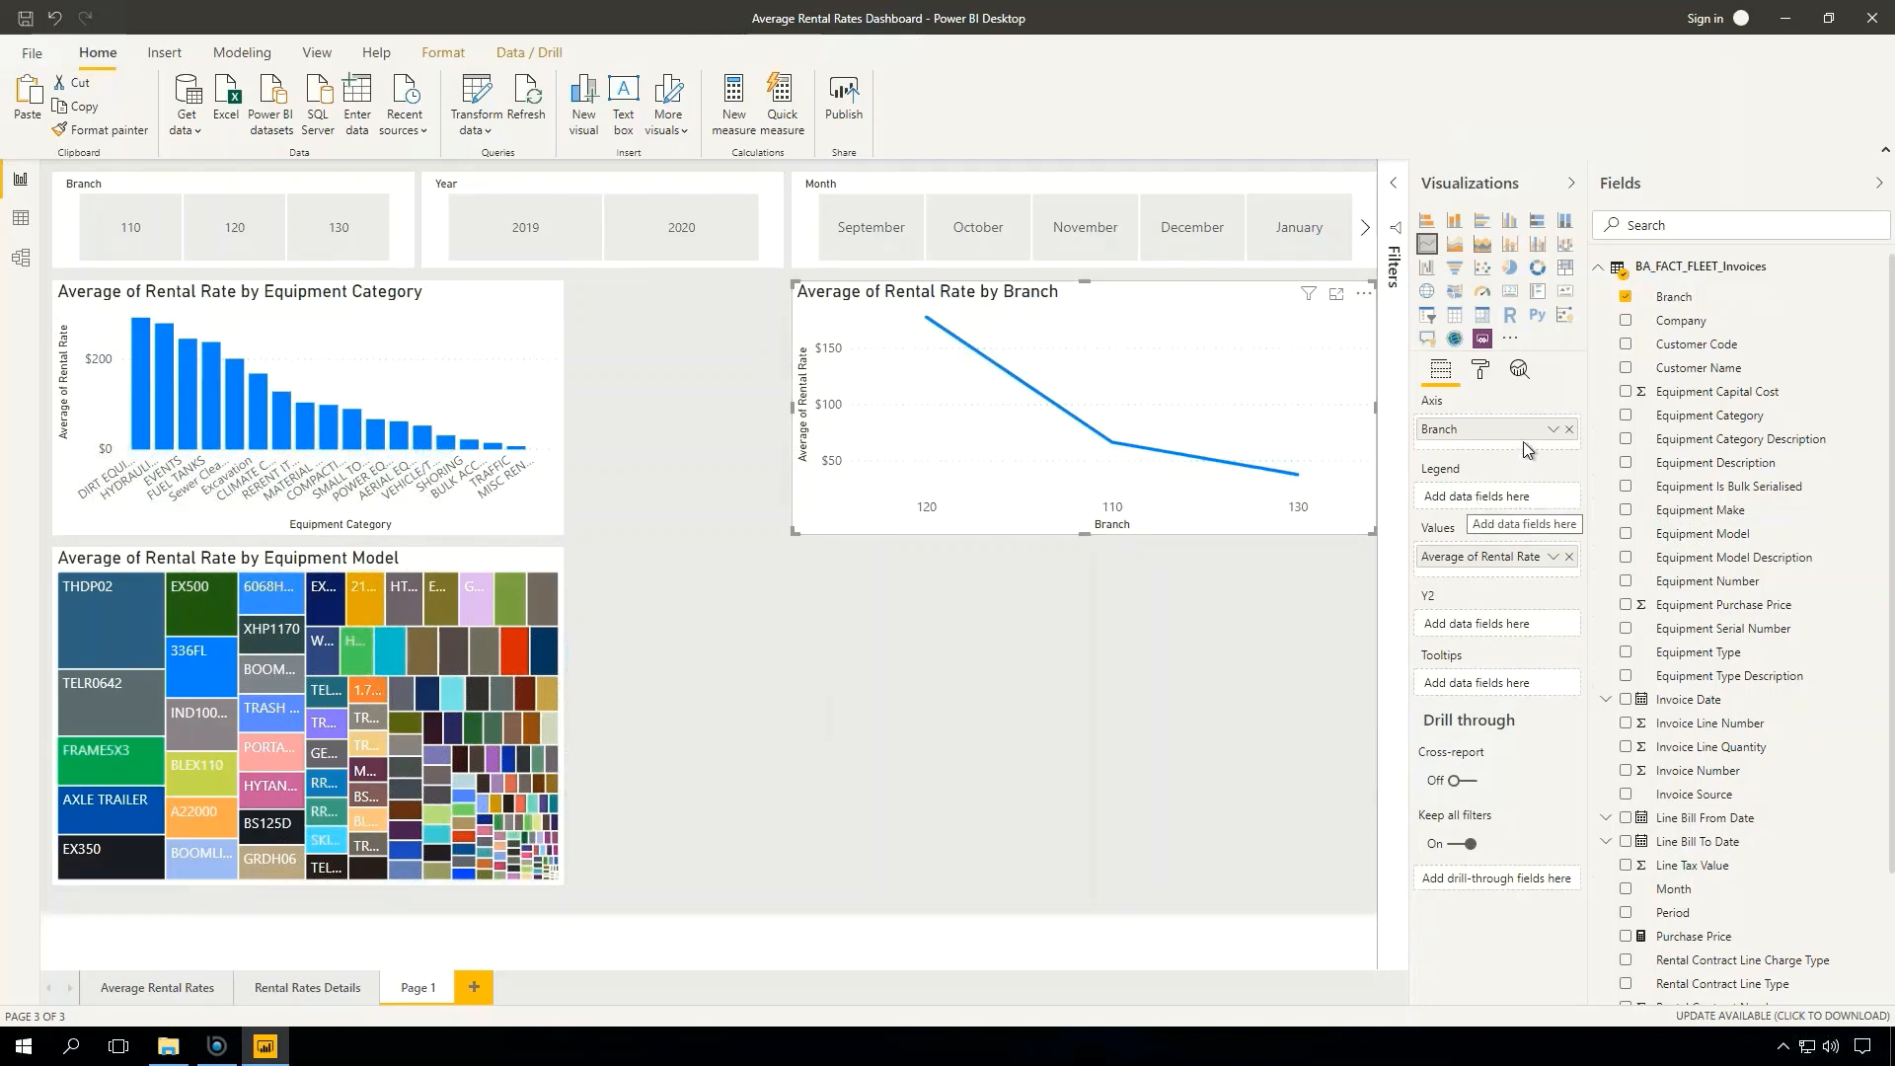
left_click_drag(1472, 429, 1471, 484)
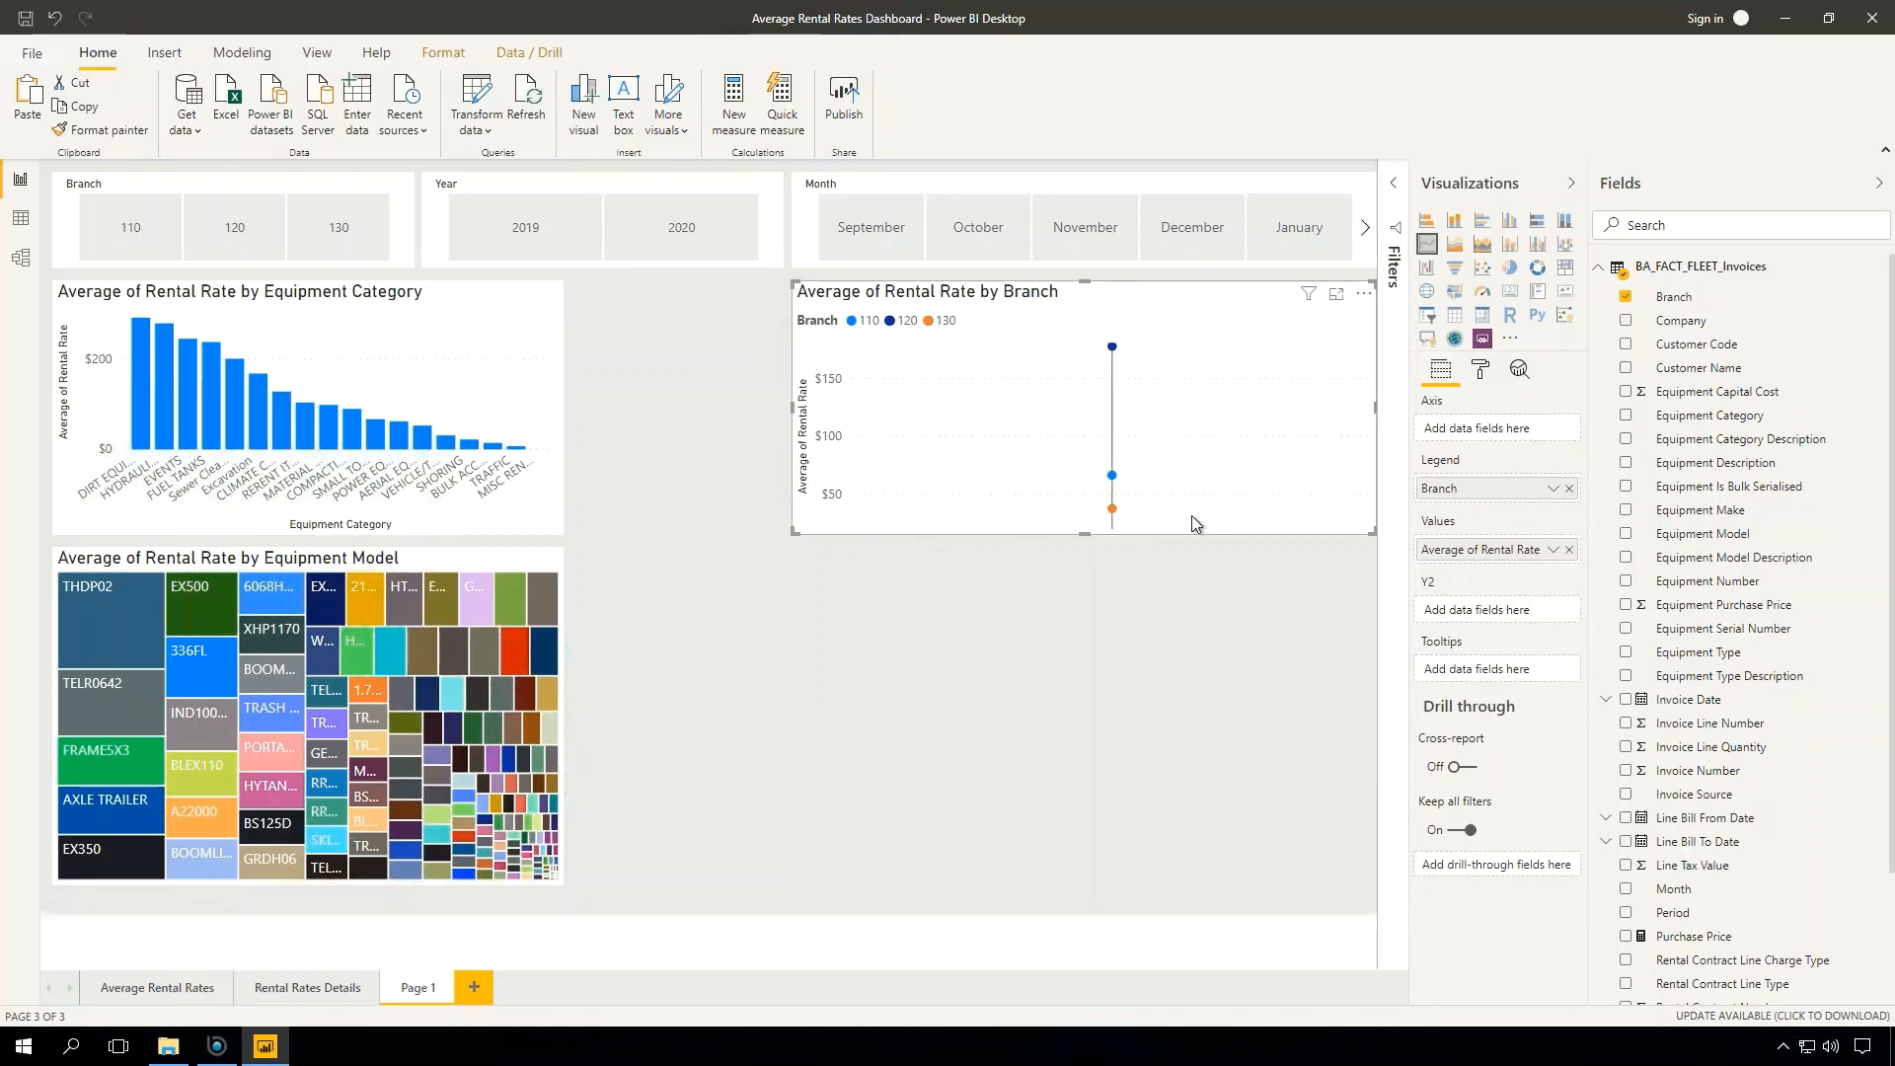
left_click_drag(1695, 890, 1078, 415)
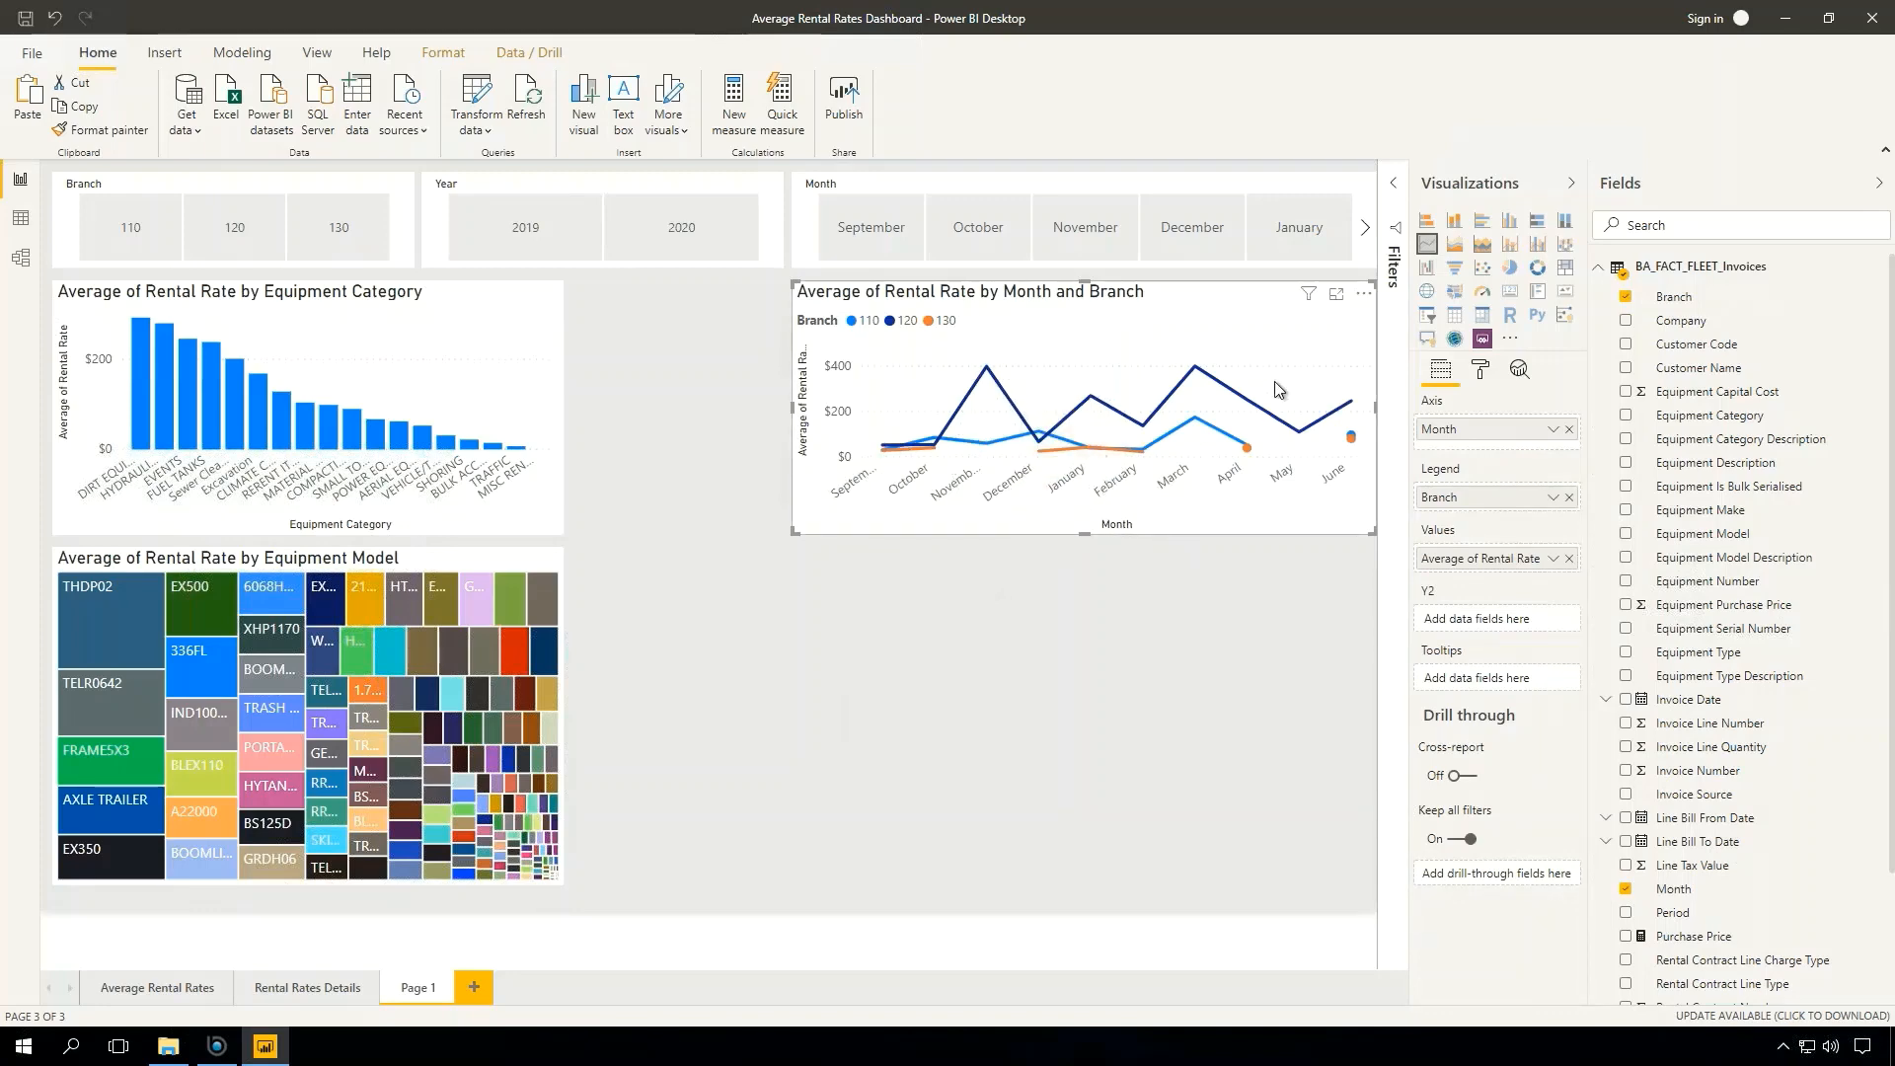
- Sort the line chart by Month instead of by its current order
left_click(1364, 297)
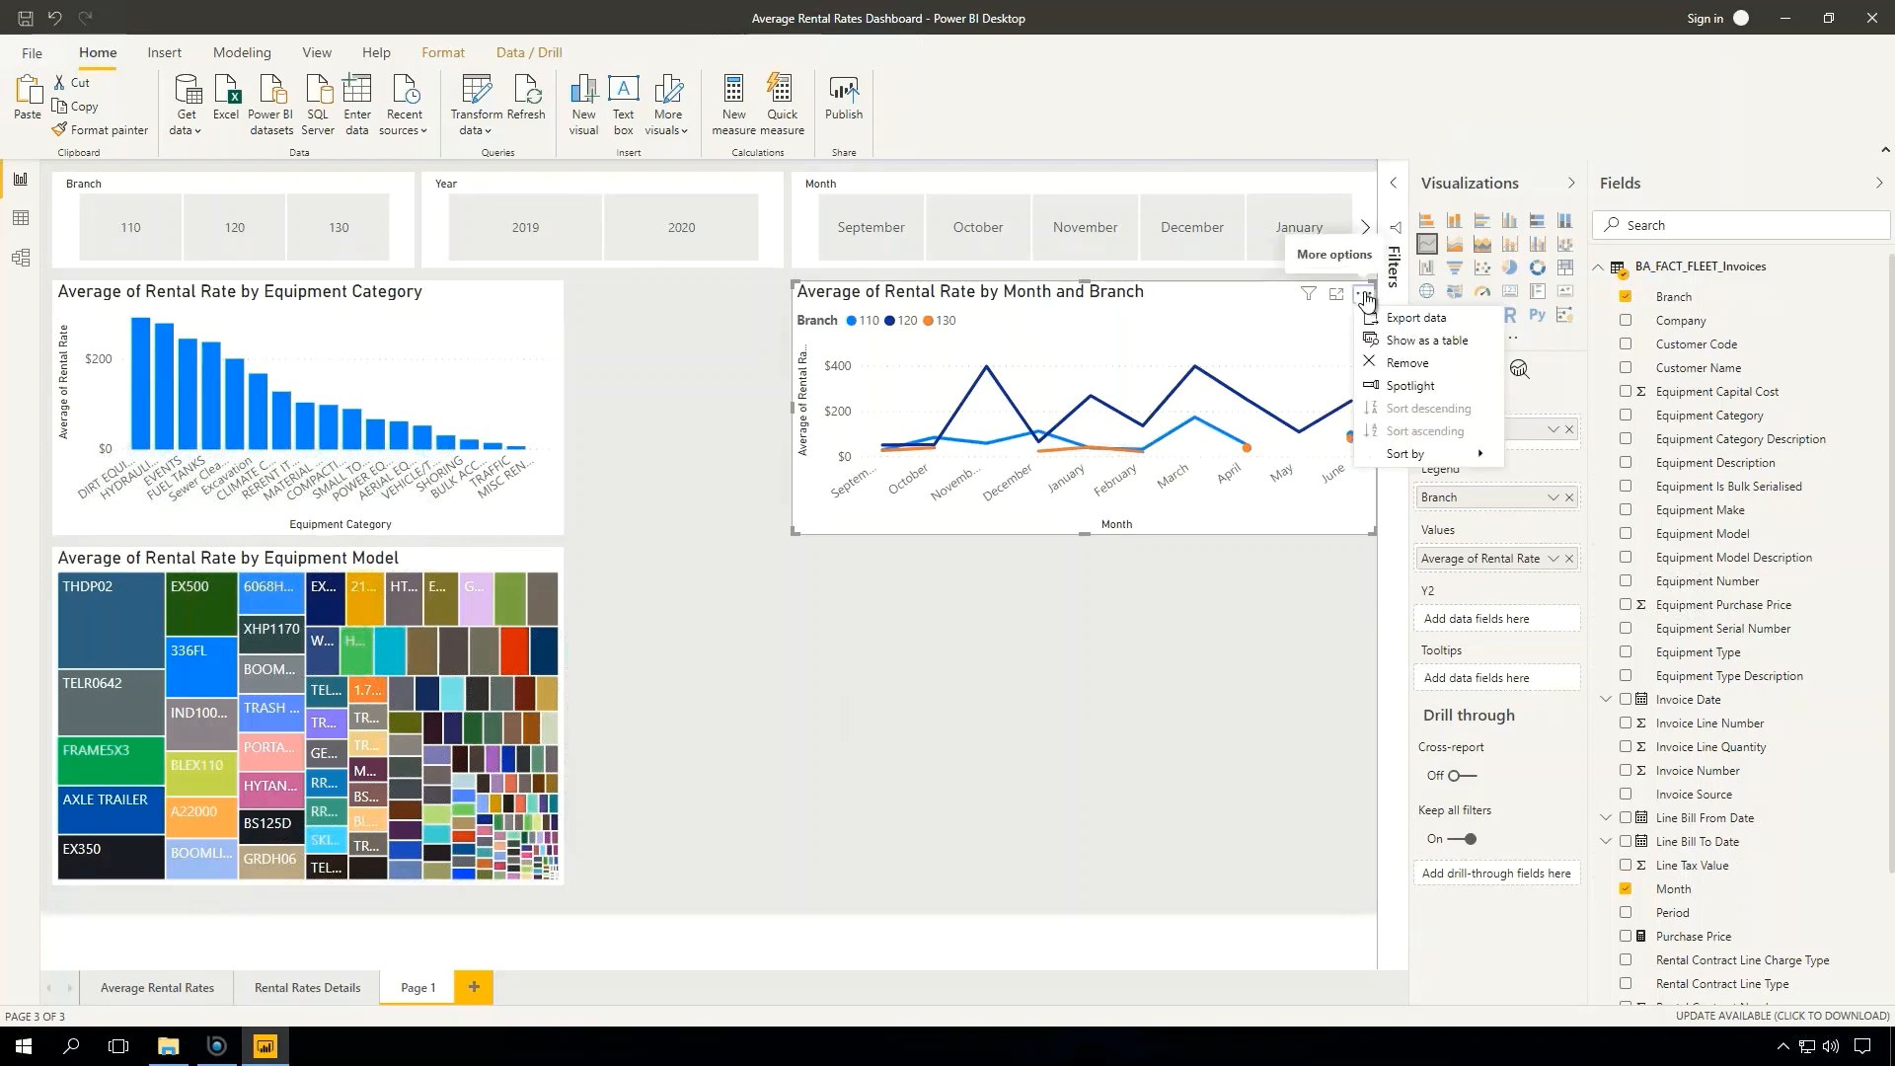
mouse_move(1409, 462)
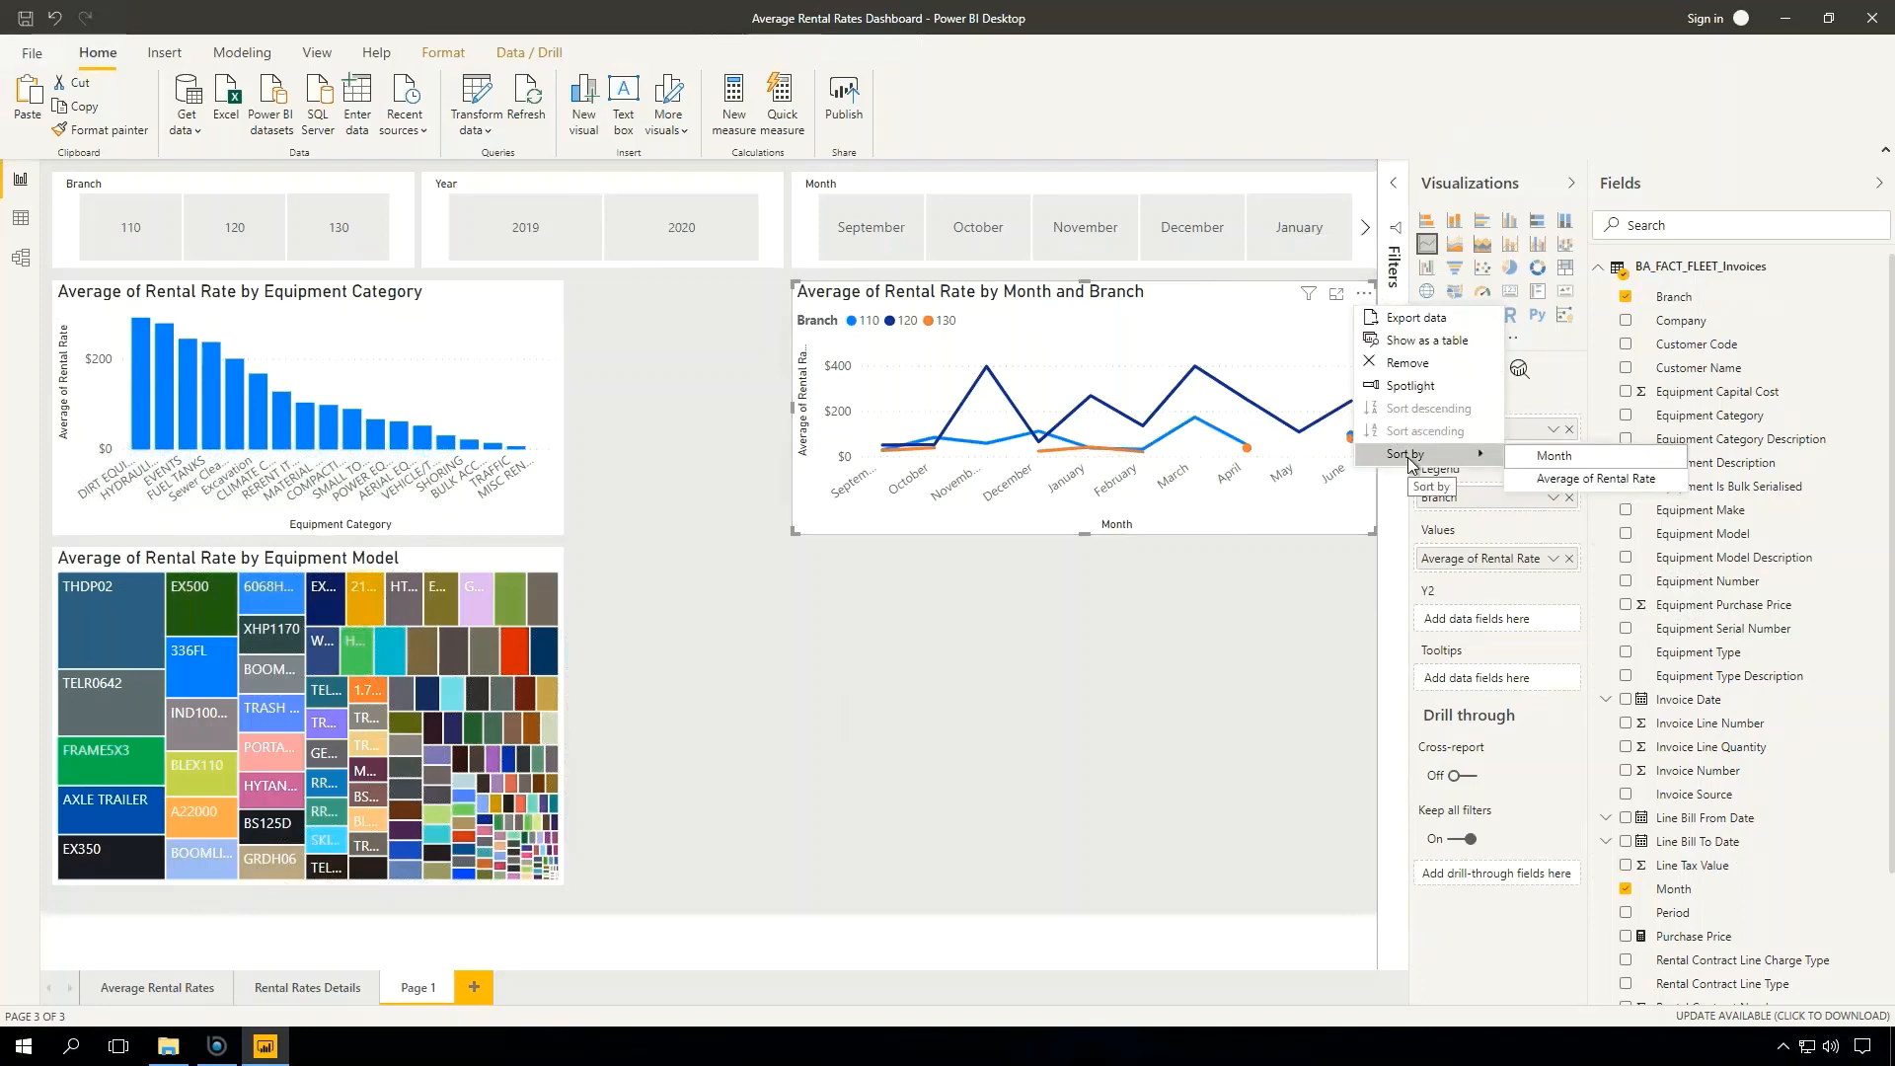
left_click(1556, 453)
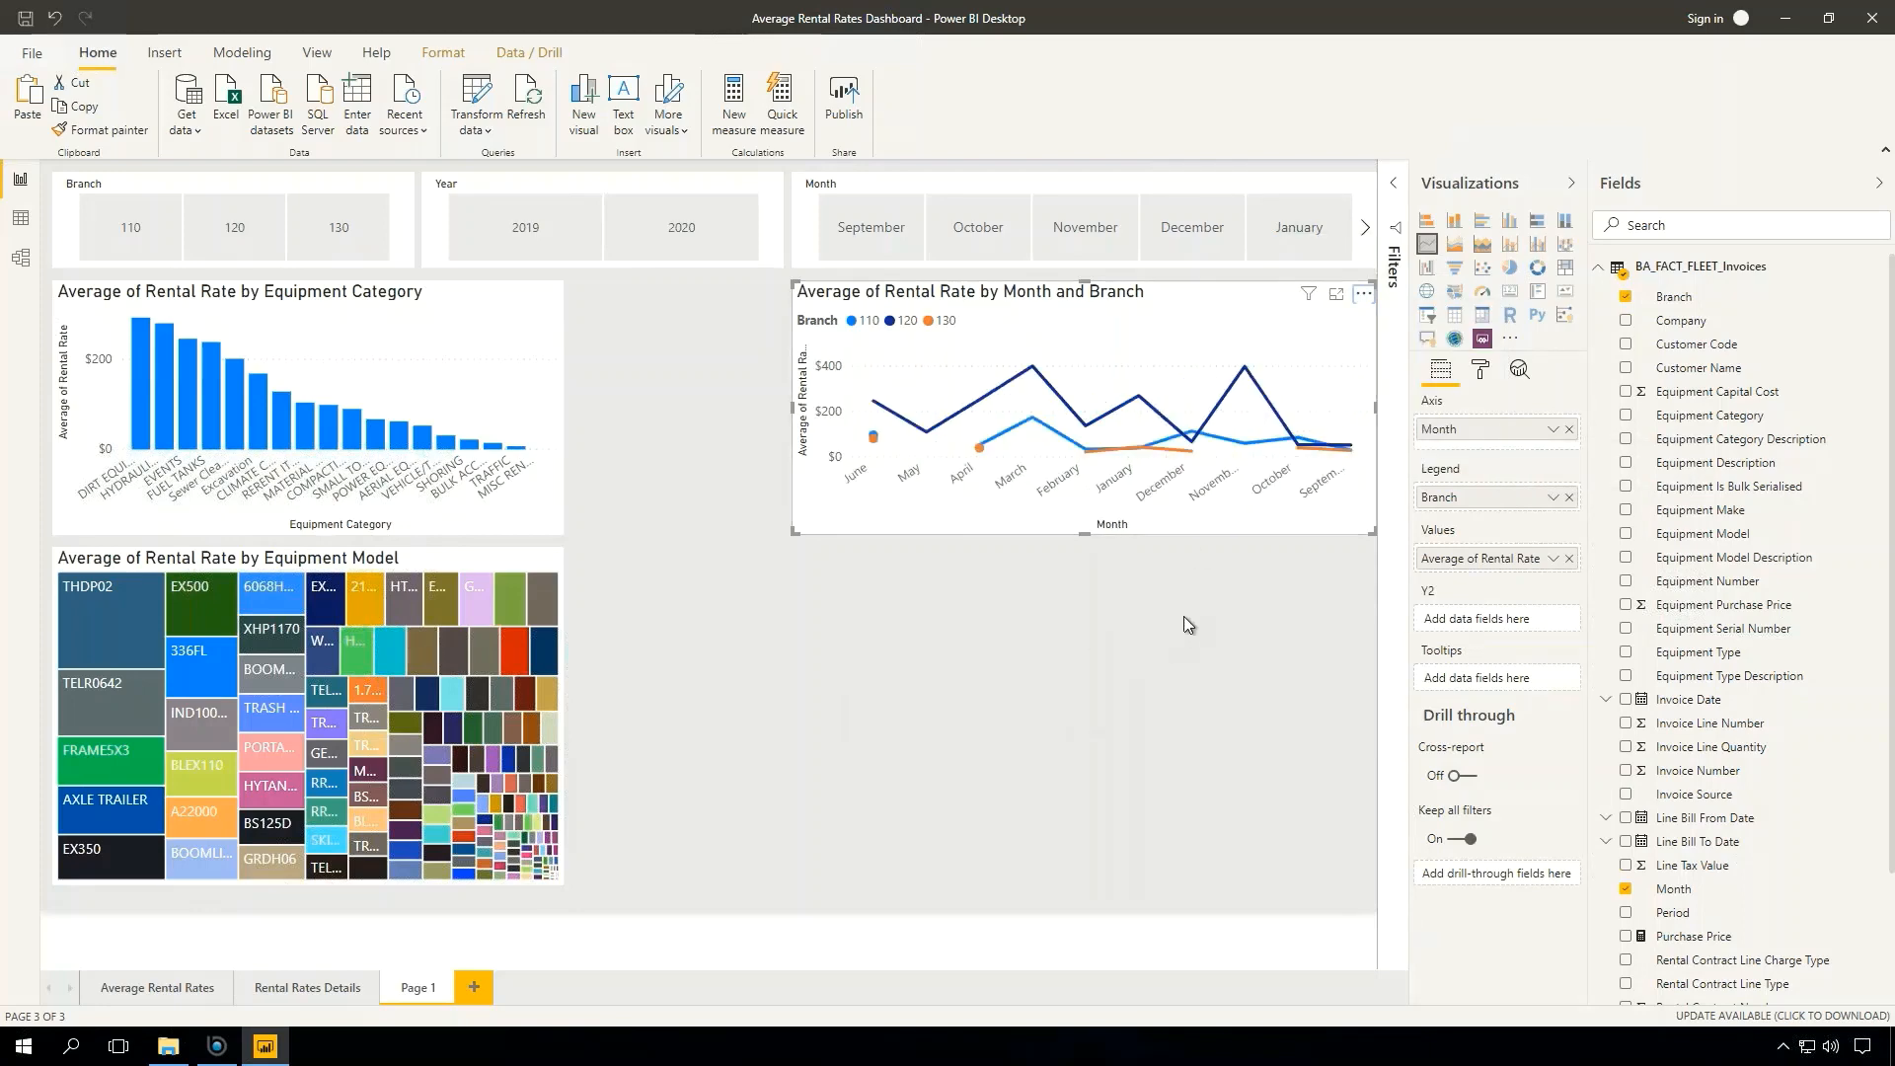
left_click(1364, 293)
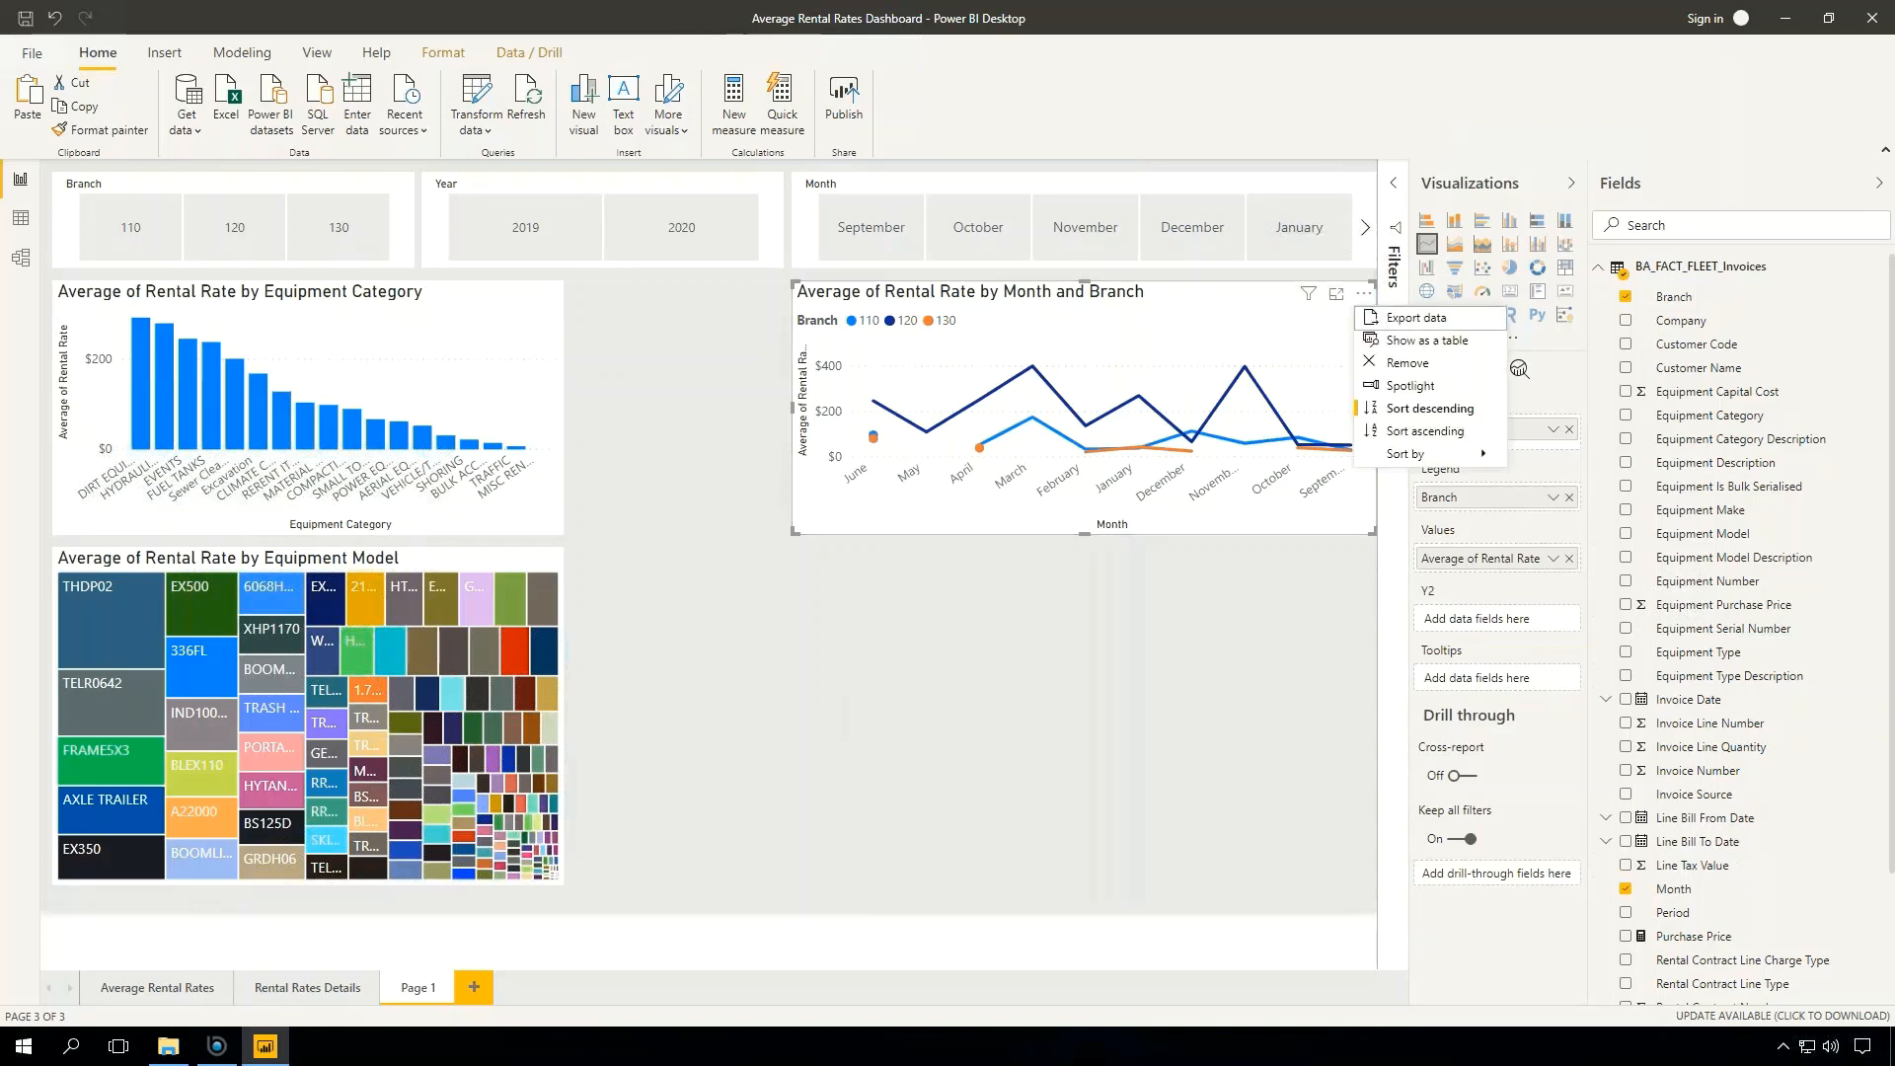
left_click(1178, 639)
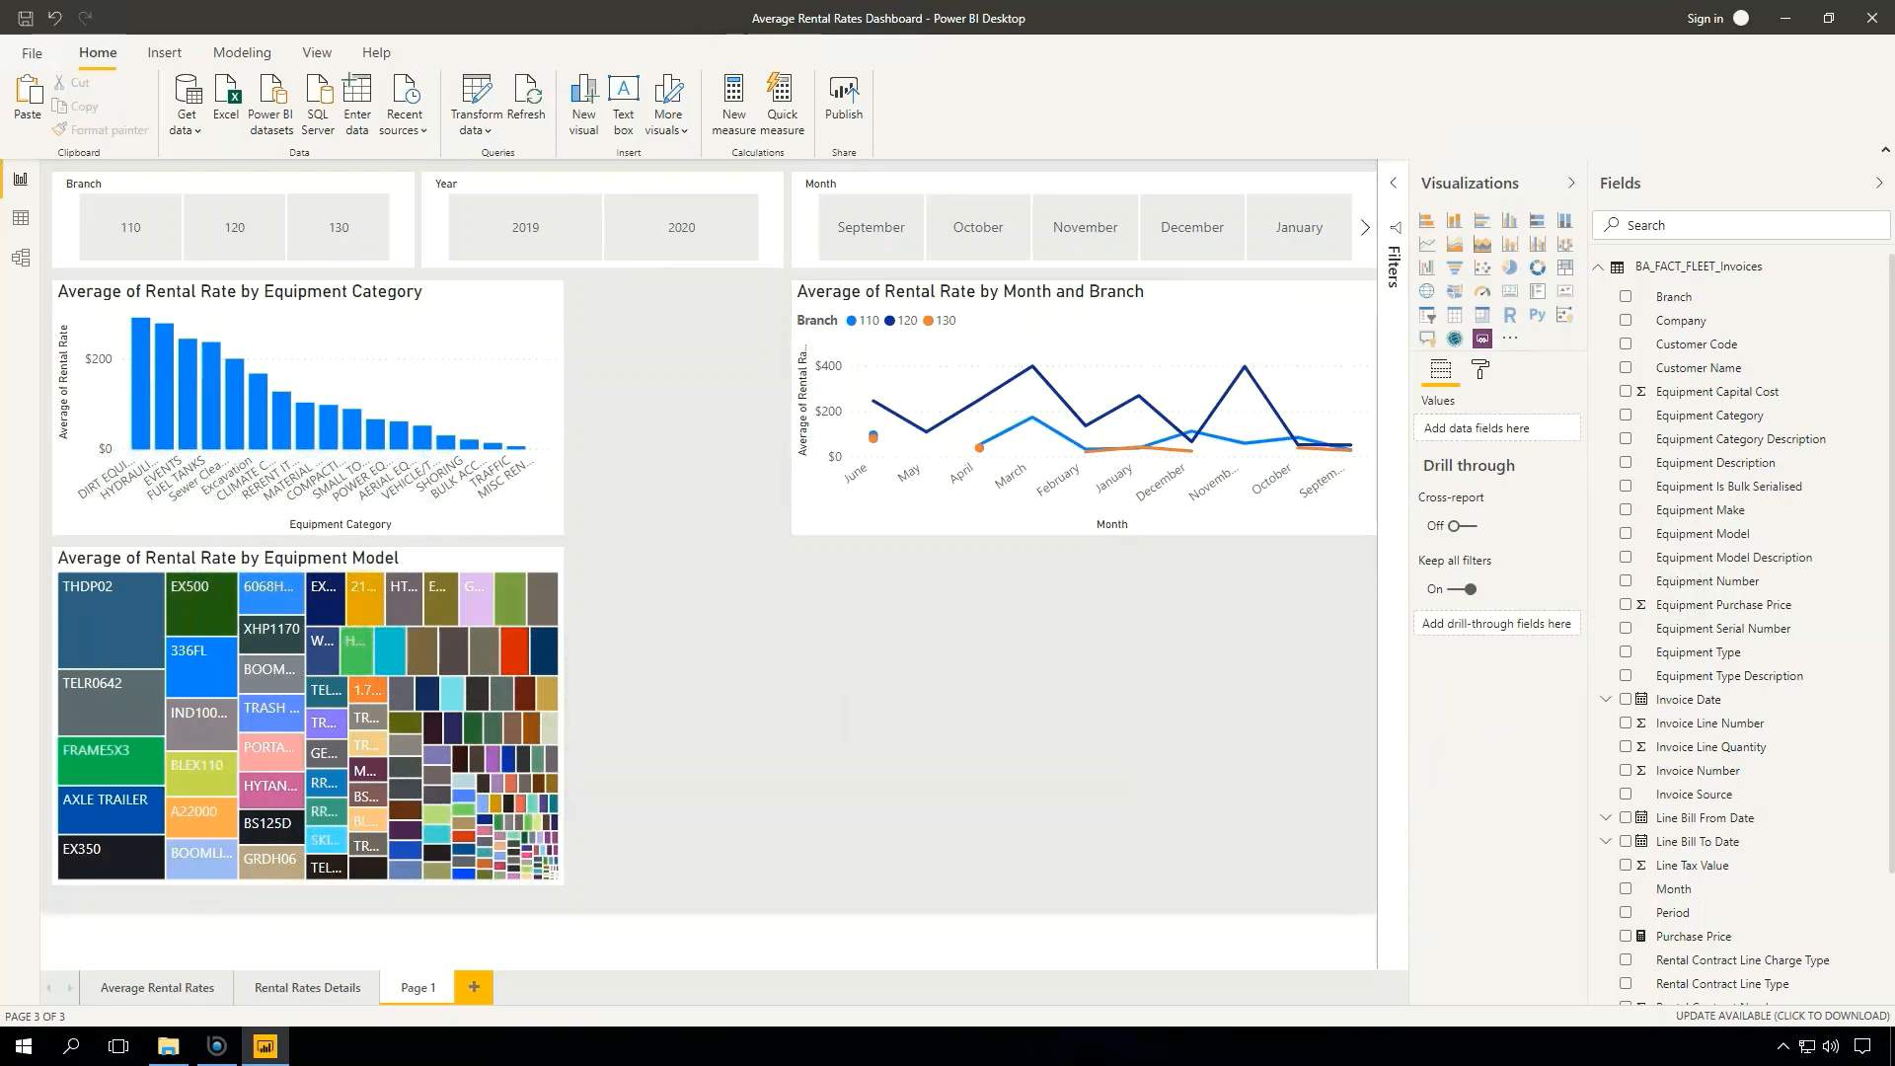
- Paste a copy of the line chart and place it beneath the original, beside the treemap
left_click(1157, 343)
left_click_drag(1152, 340, 1139, 608)
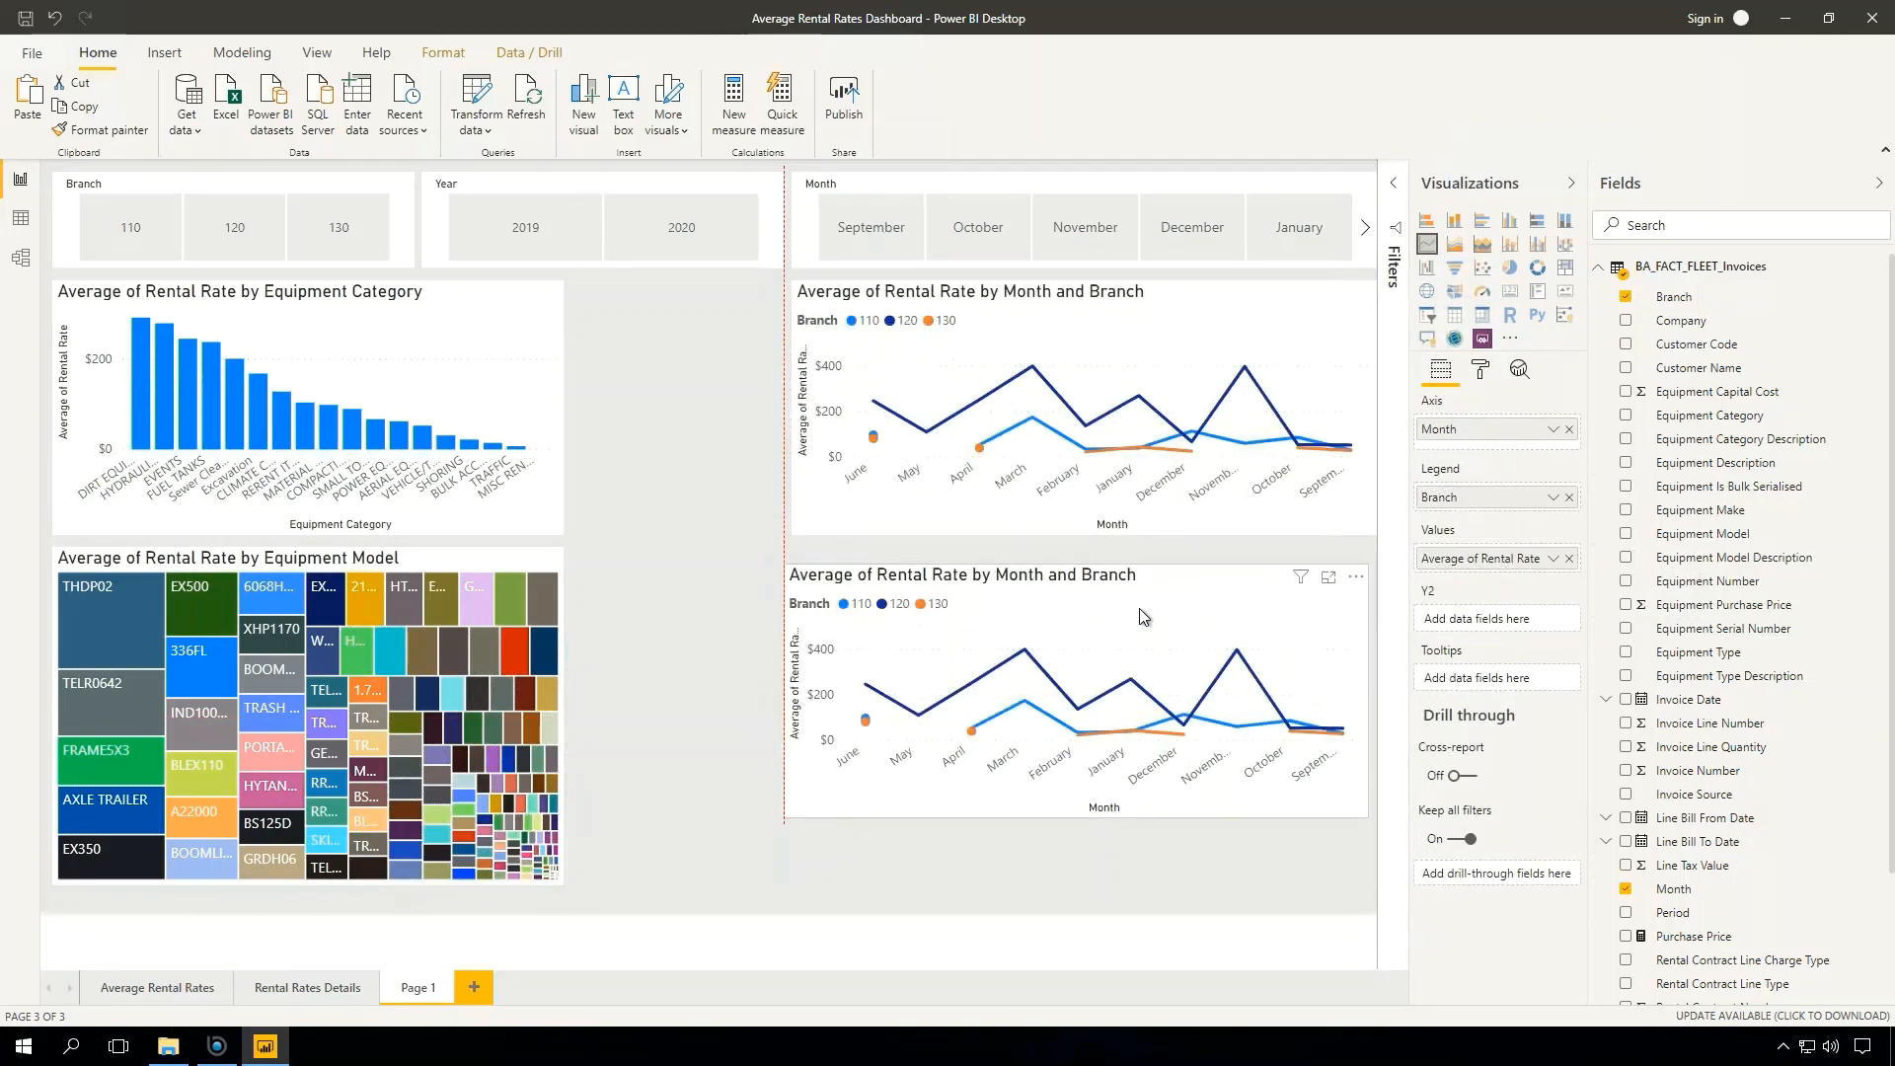
- Sort the upper line chart in ascending order by Month
left_click(1253, 287)
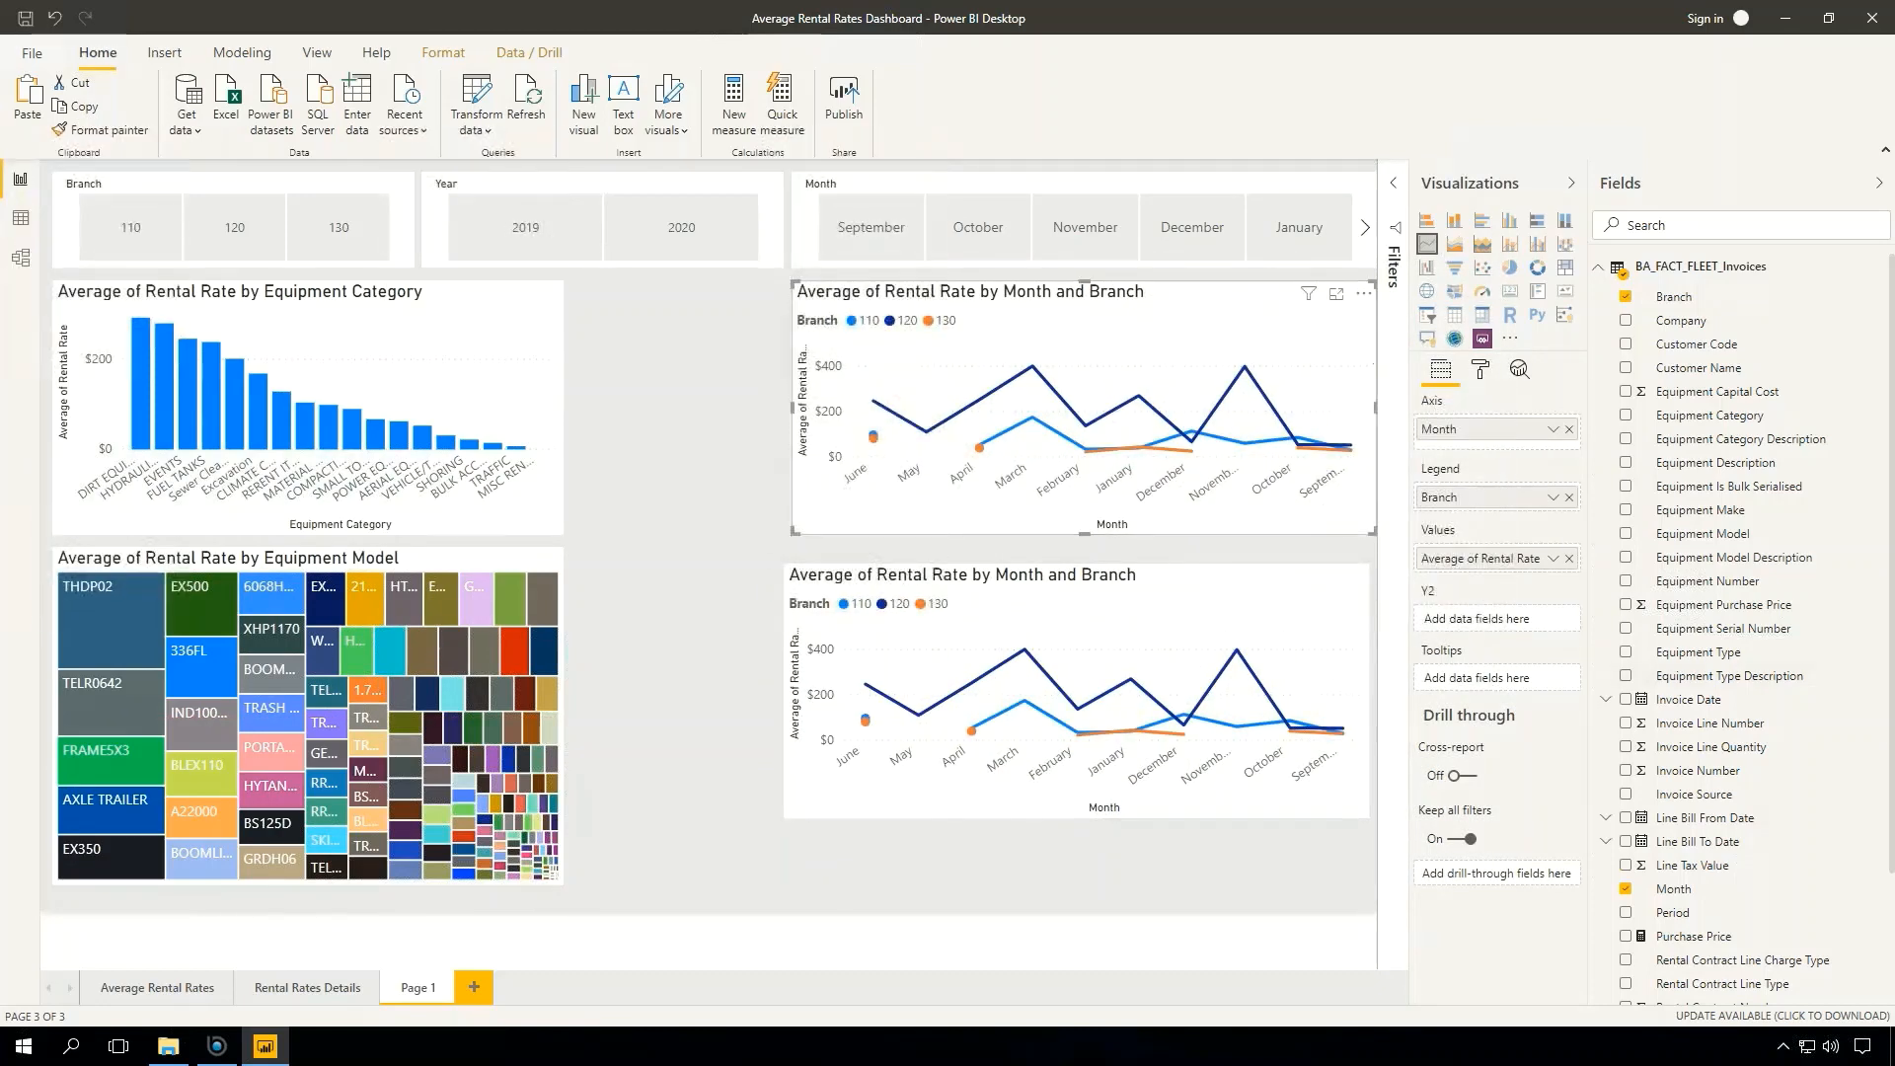
left_click(1363, 293)
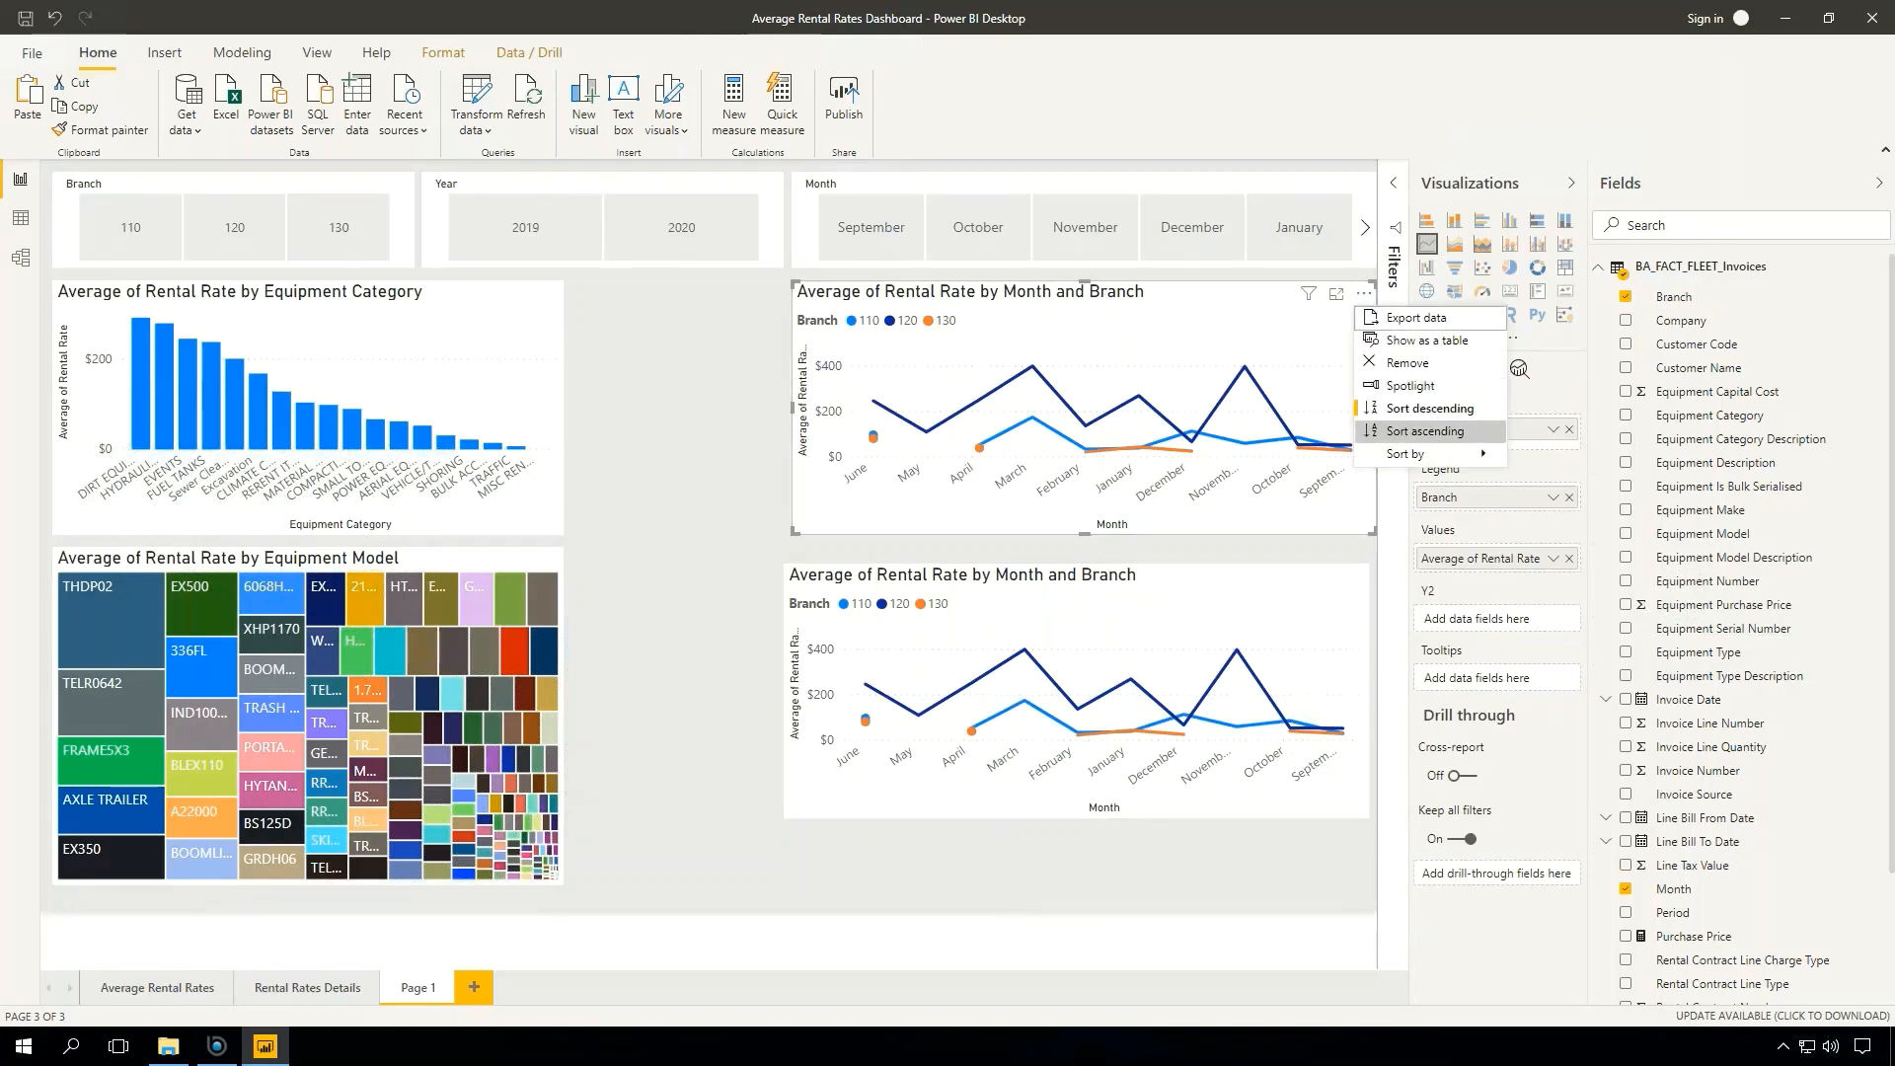
left_click(1440, 432)
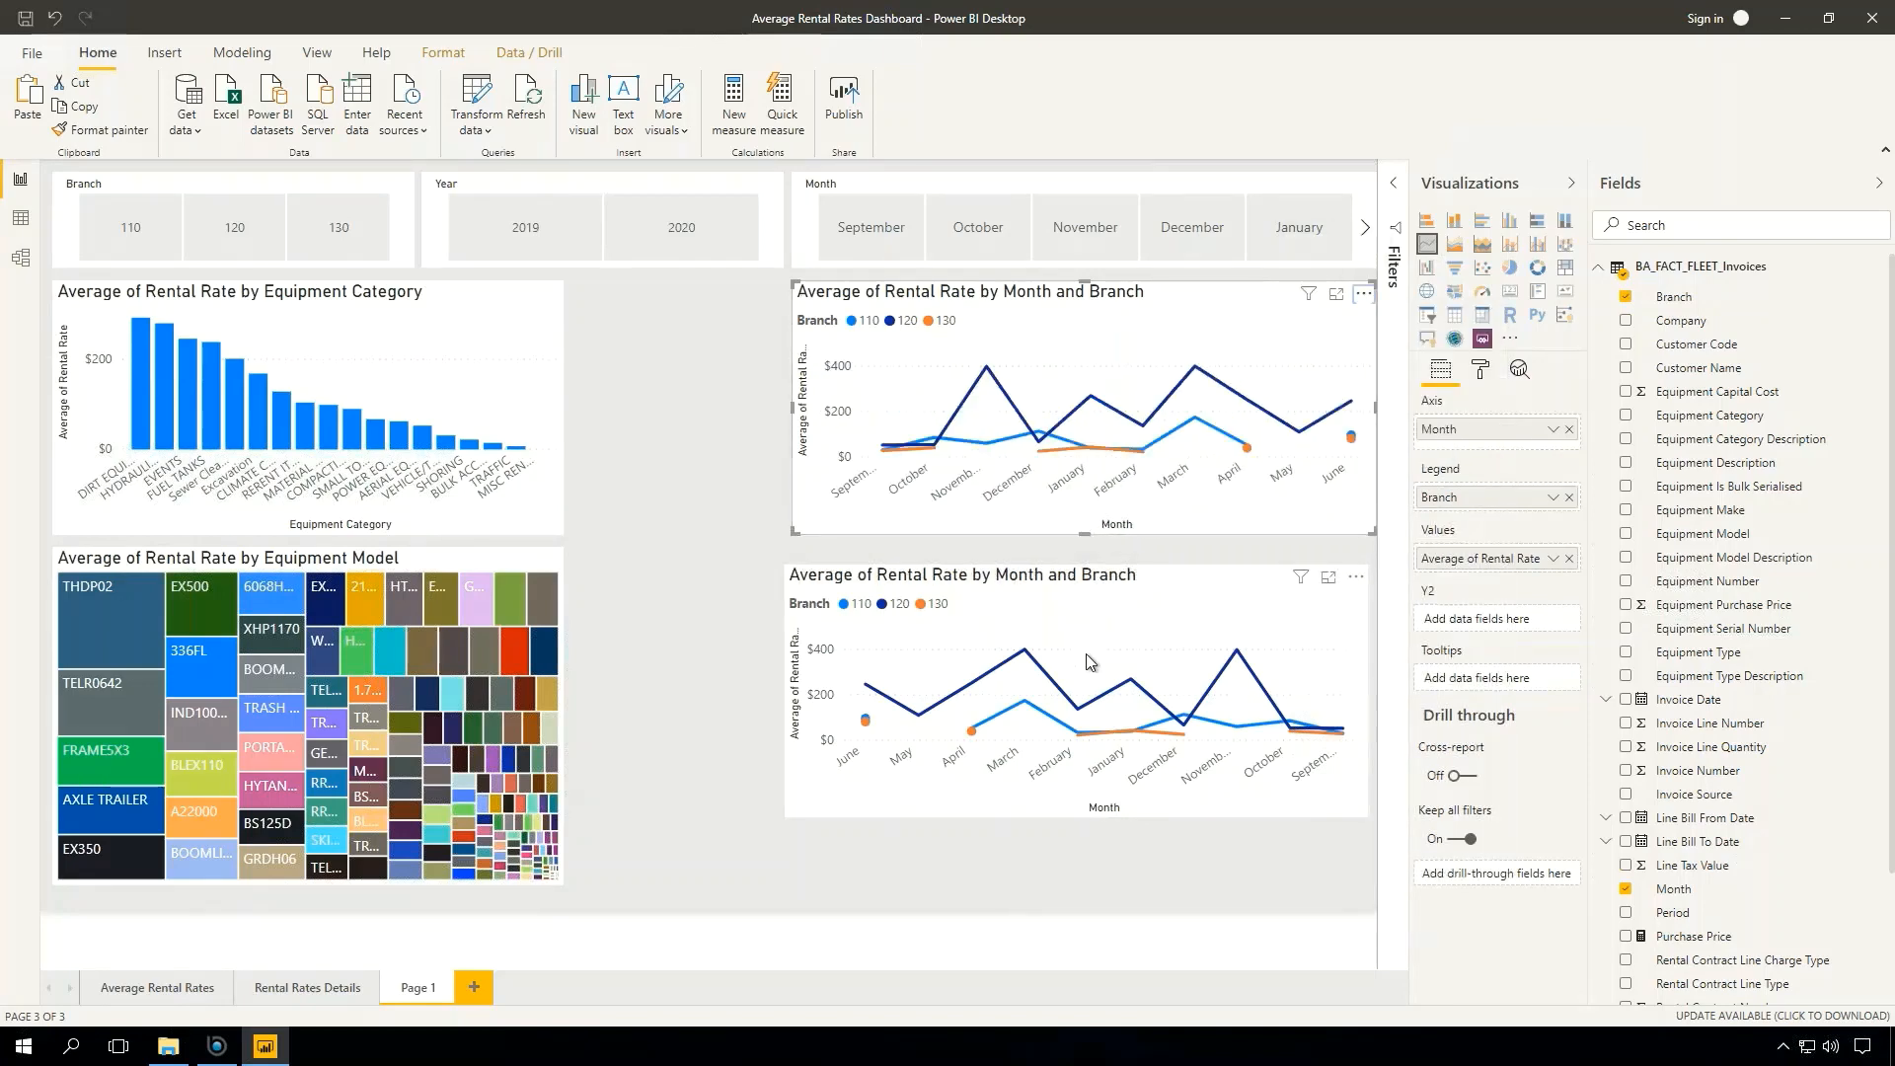
mouse_move(1090, 661)
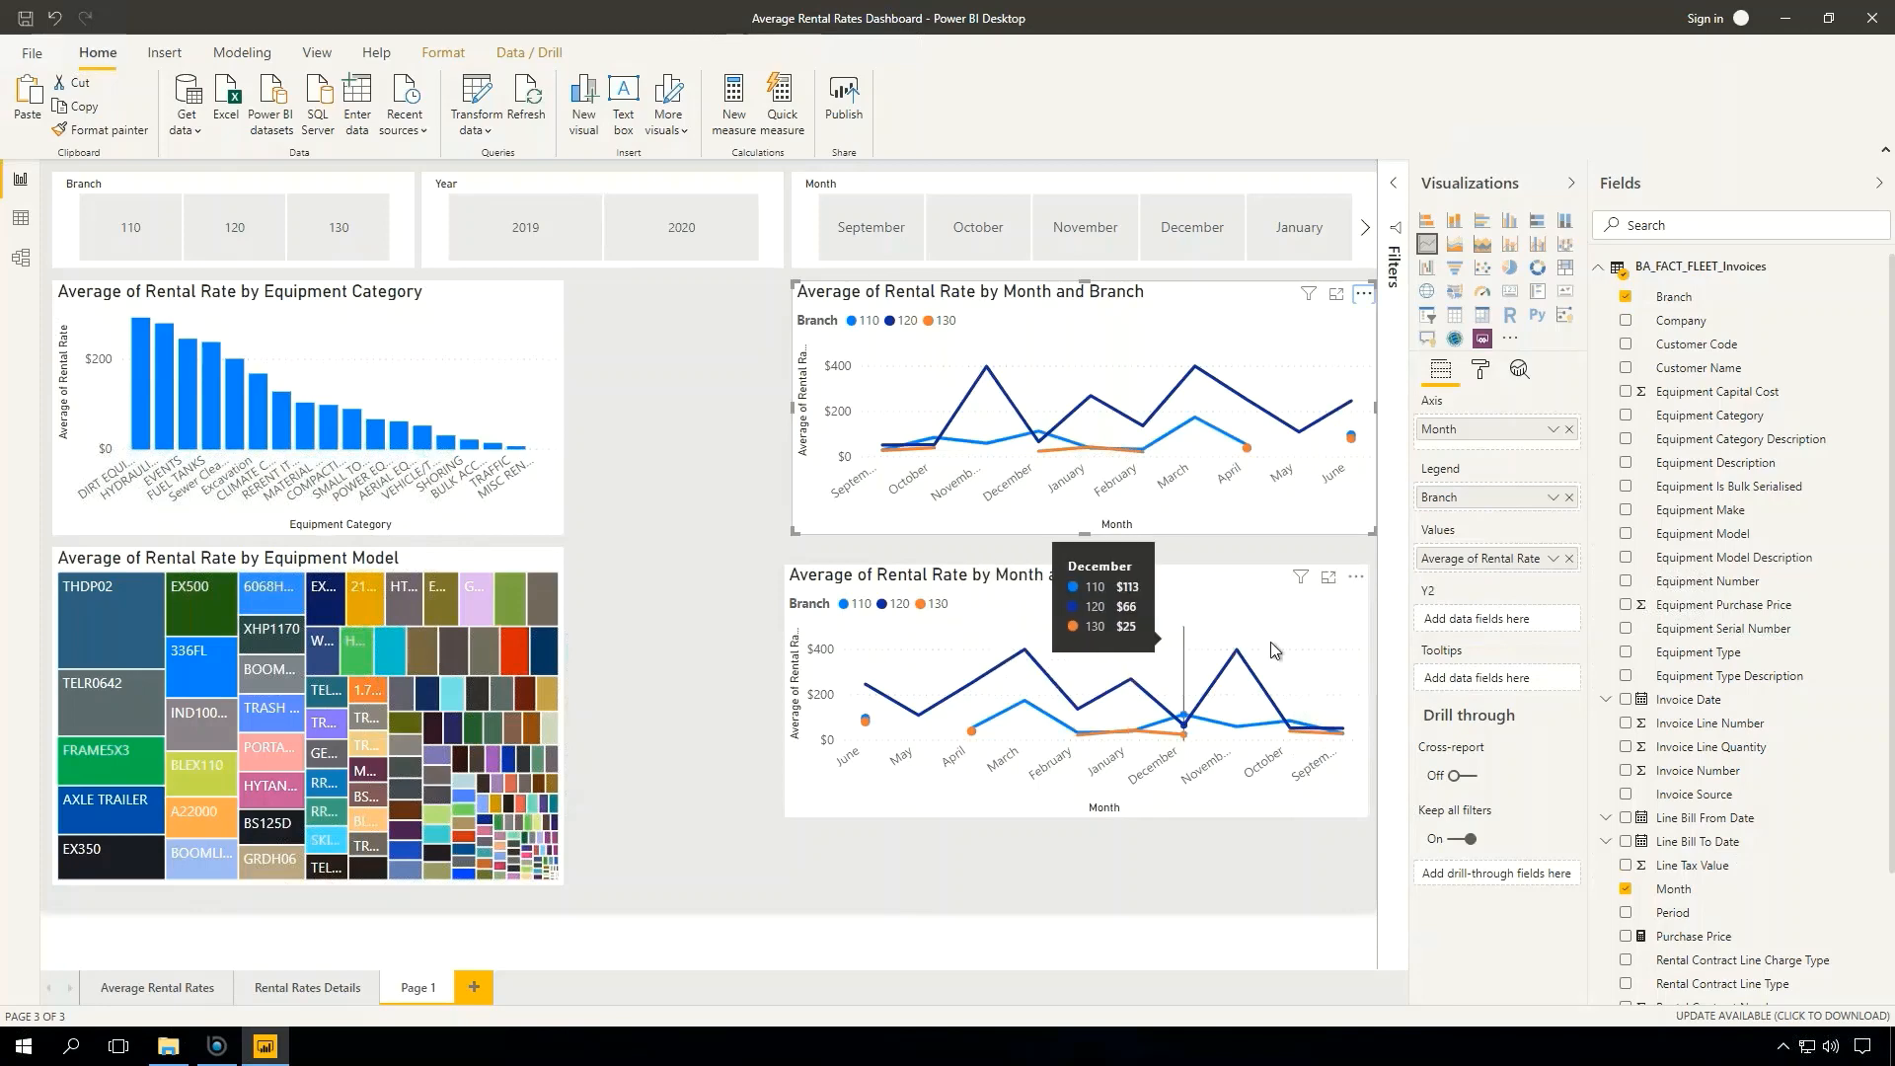
- Convert the lower line chart beside the treemap to a scatter chart and extend its height downward
left_click(1098, 817)
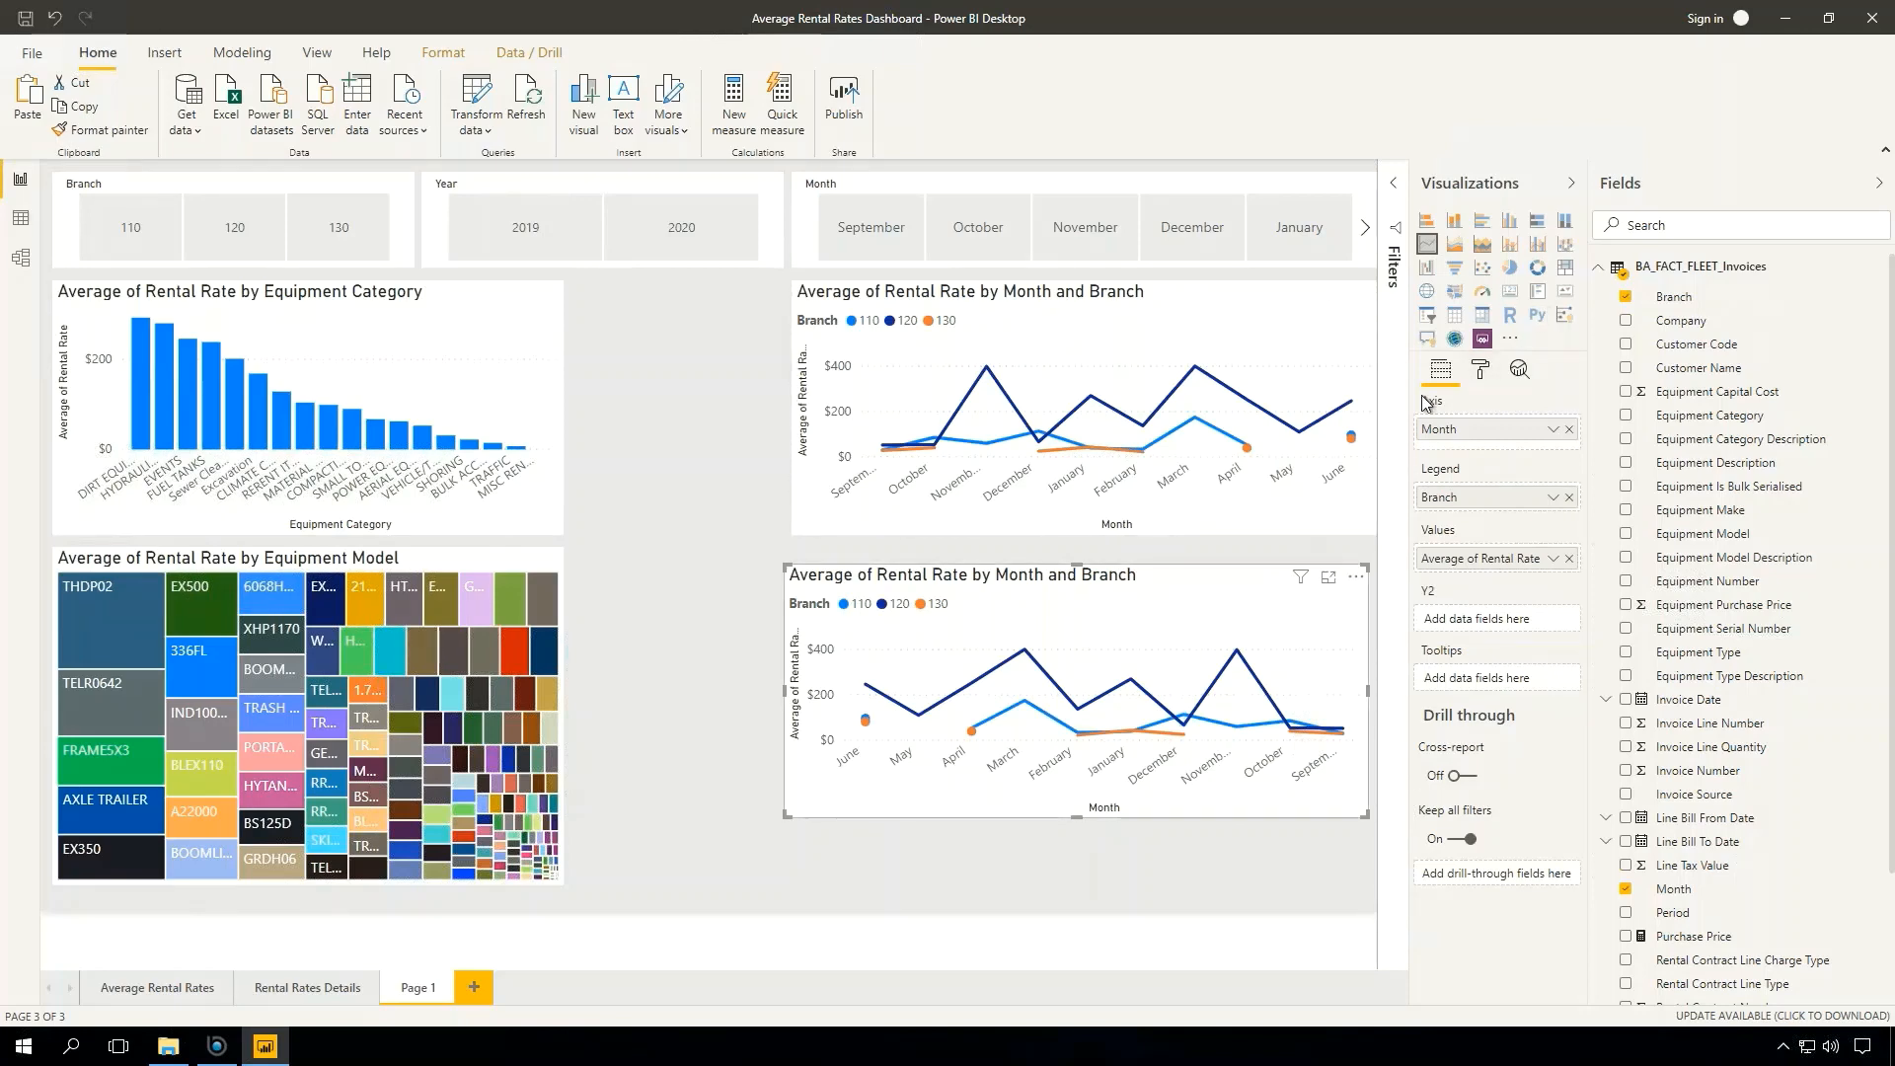
left_click(1482, 266)
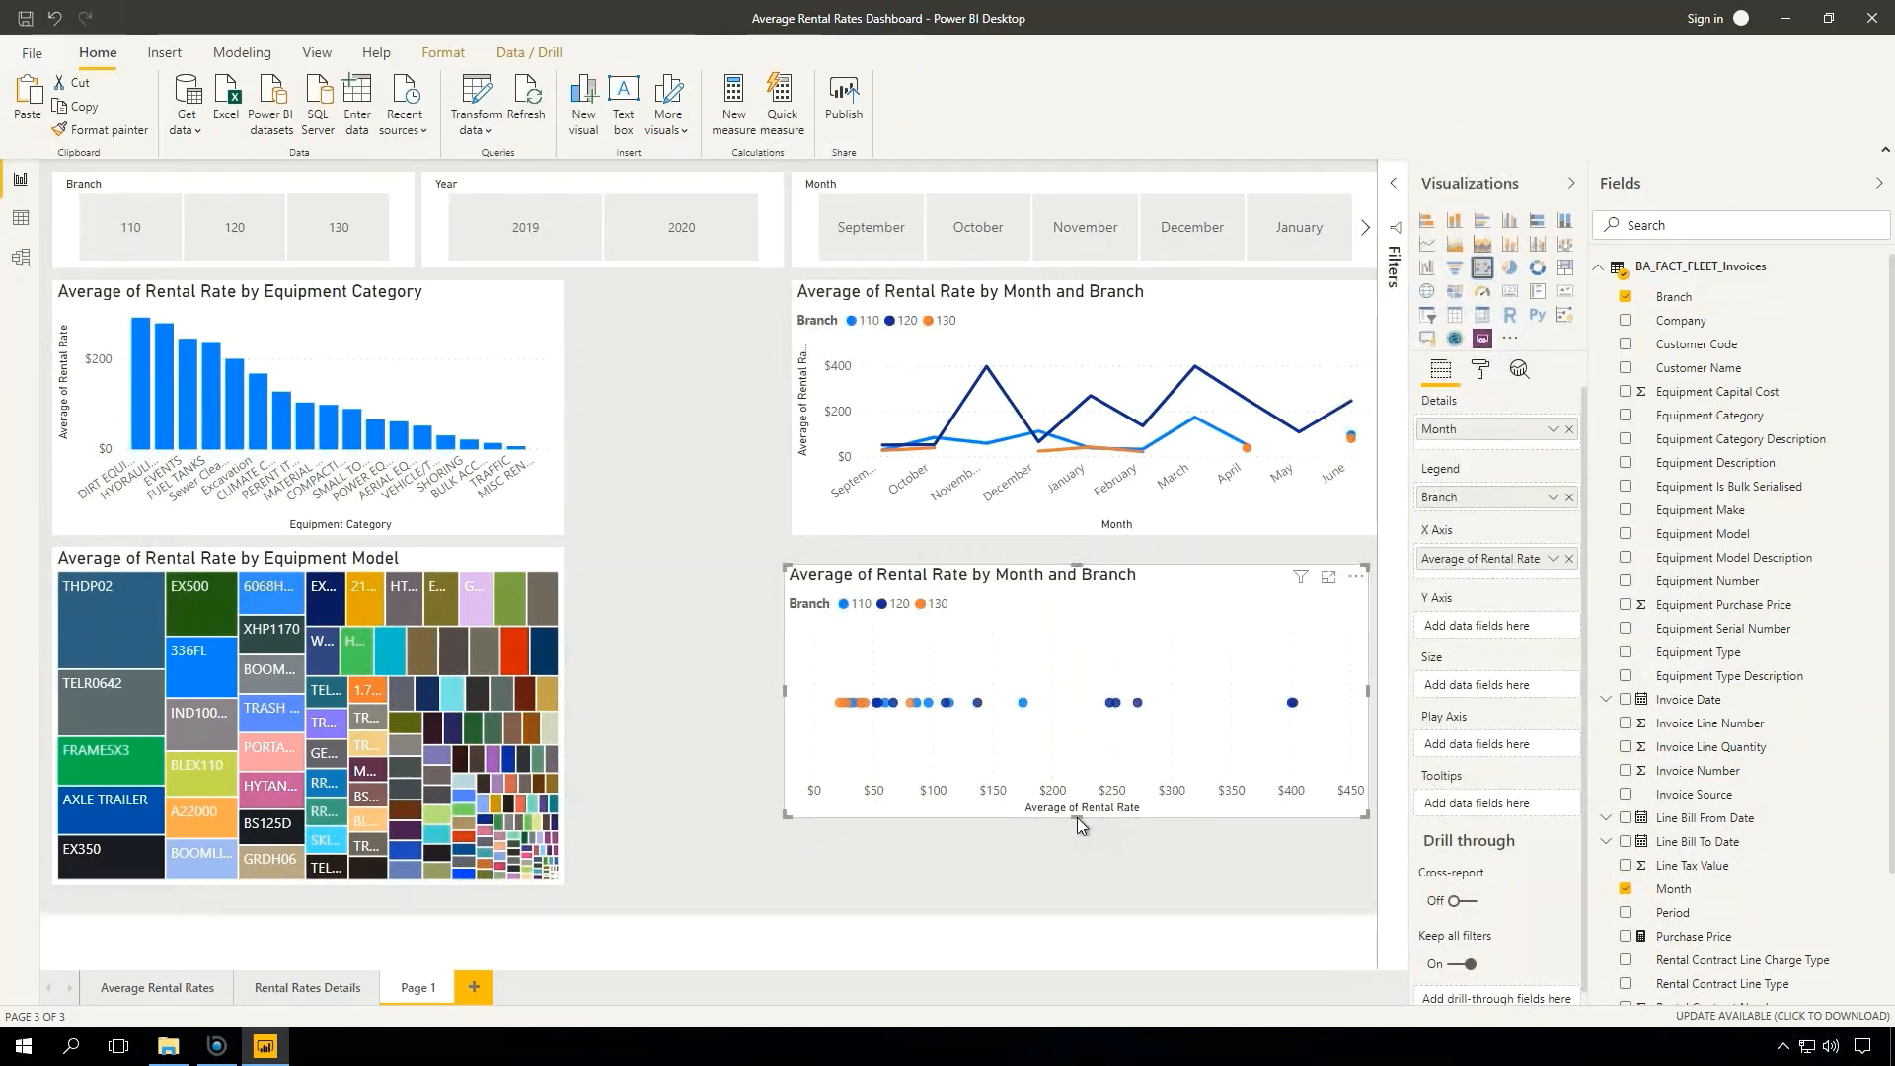
left_click_drag(1076, 817, 1066, 864)
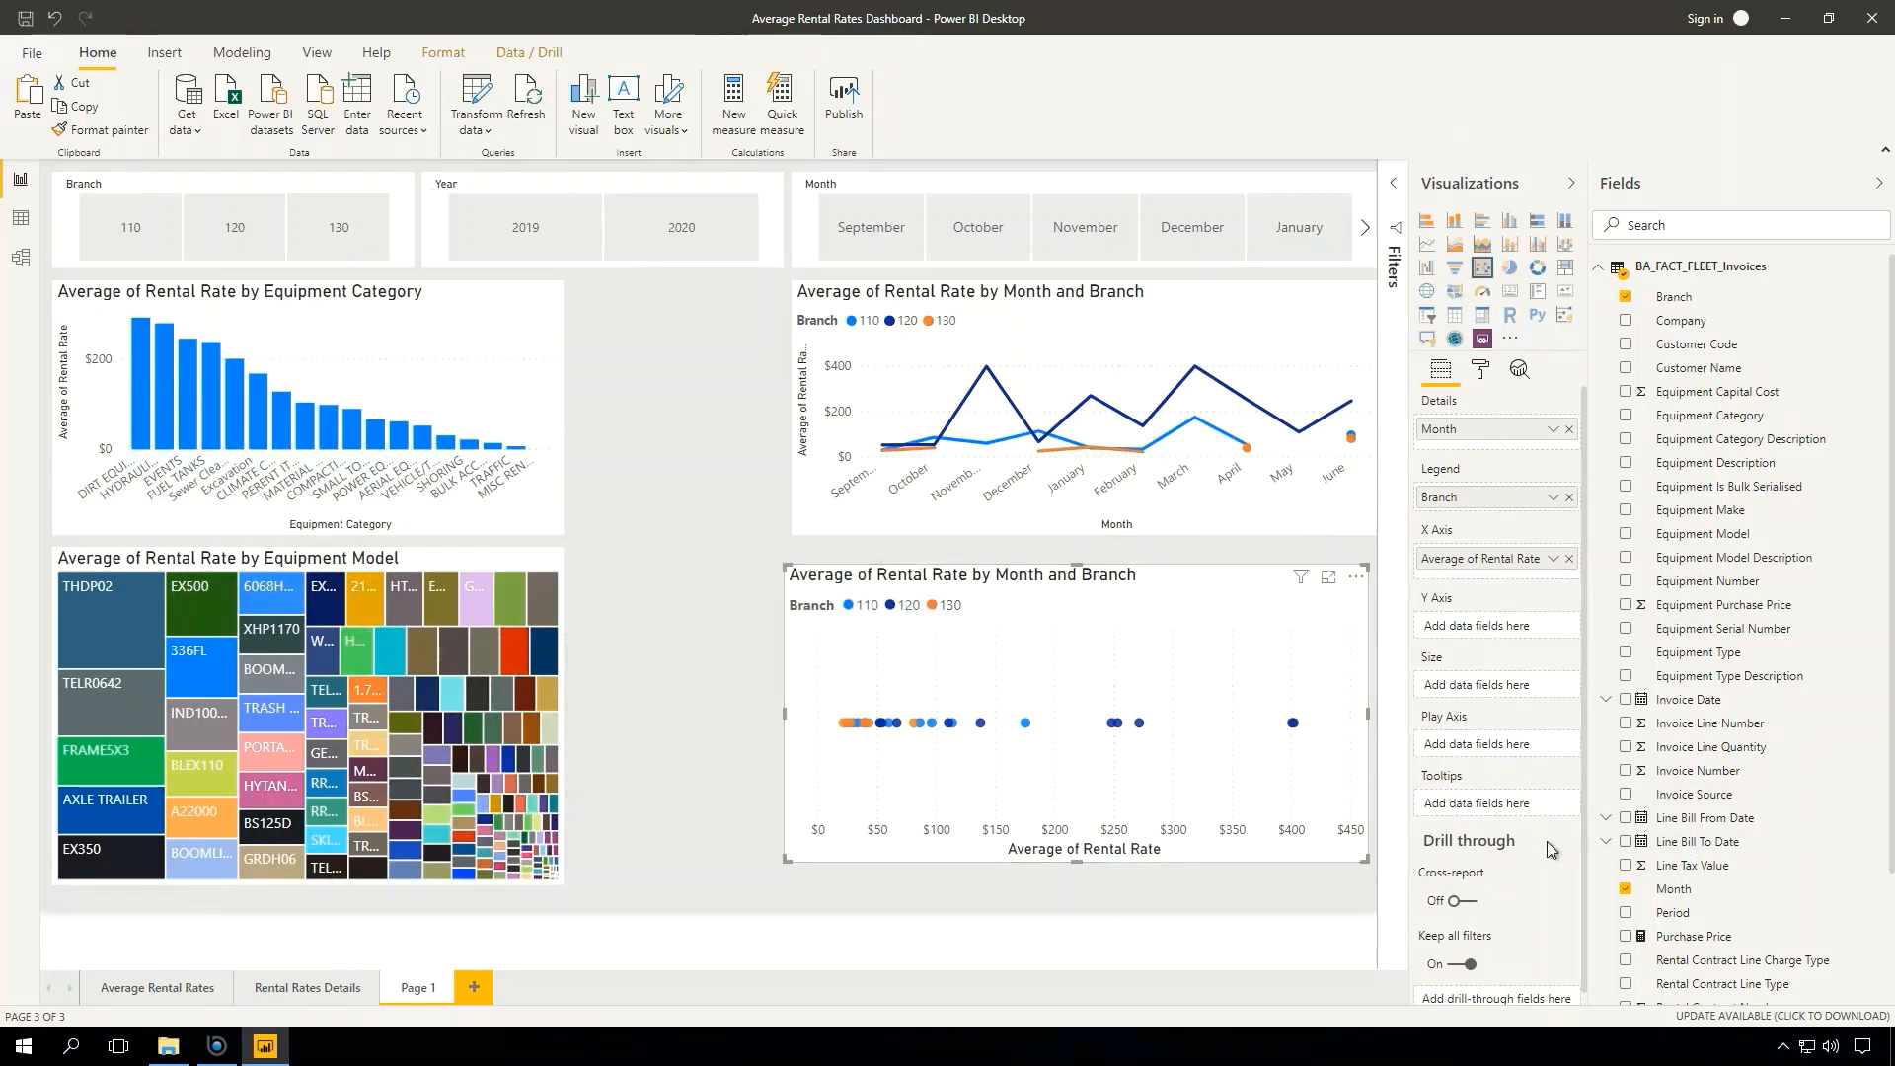
- Remove Month and Branch from the scatter chart and plot Rental Days on its Y axis
left_click(1626, 891)
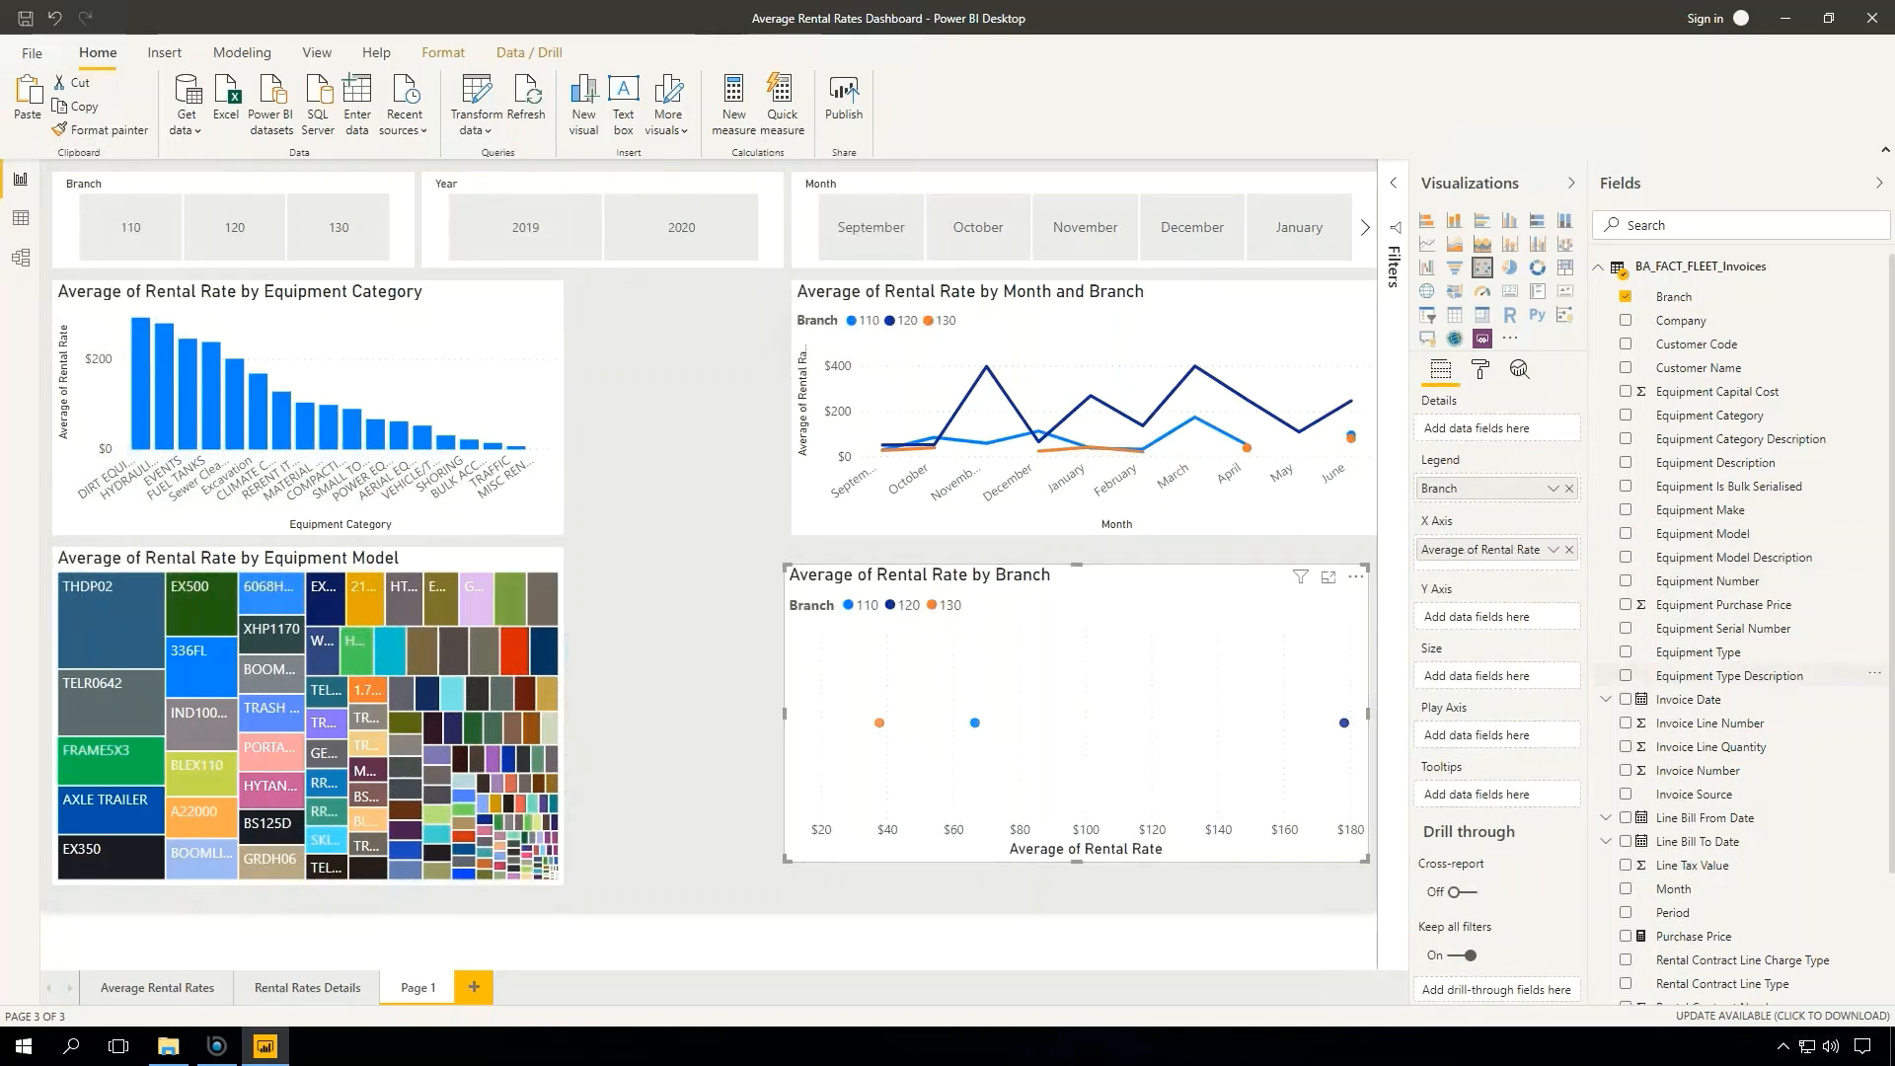
scroll(1729, 861, "down", 3)
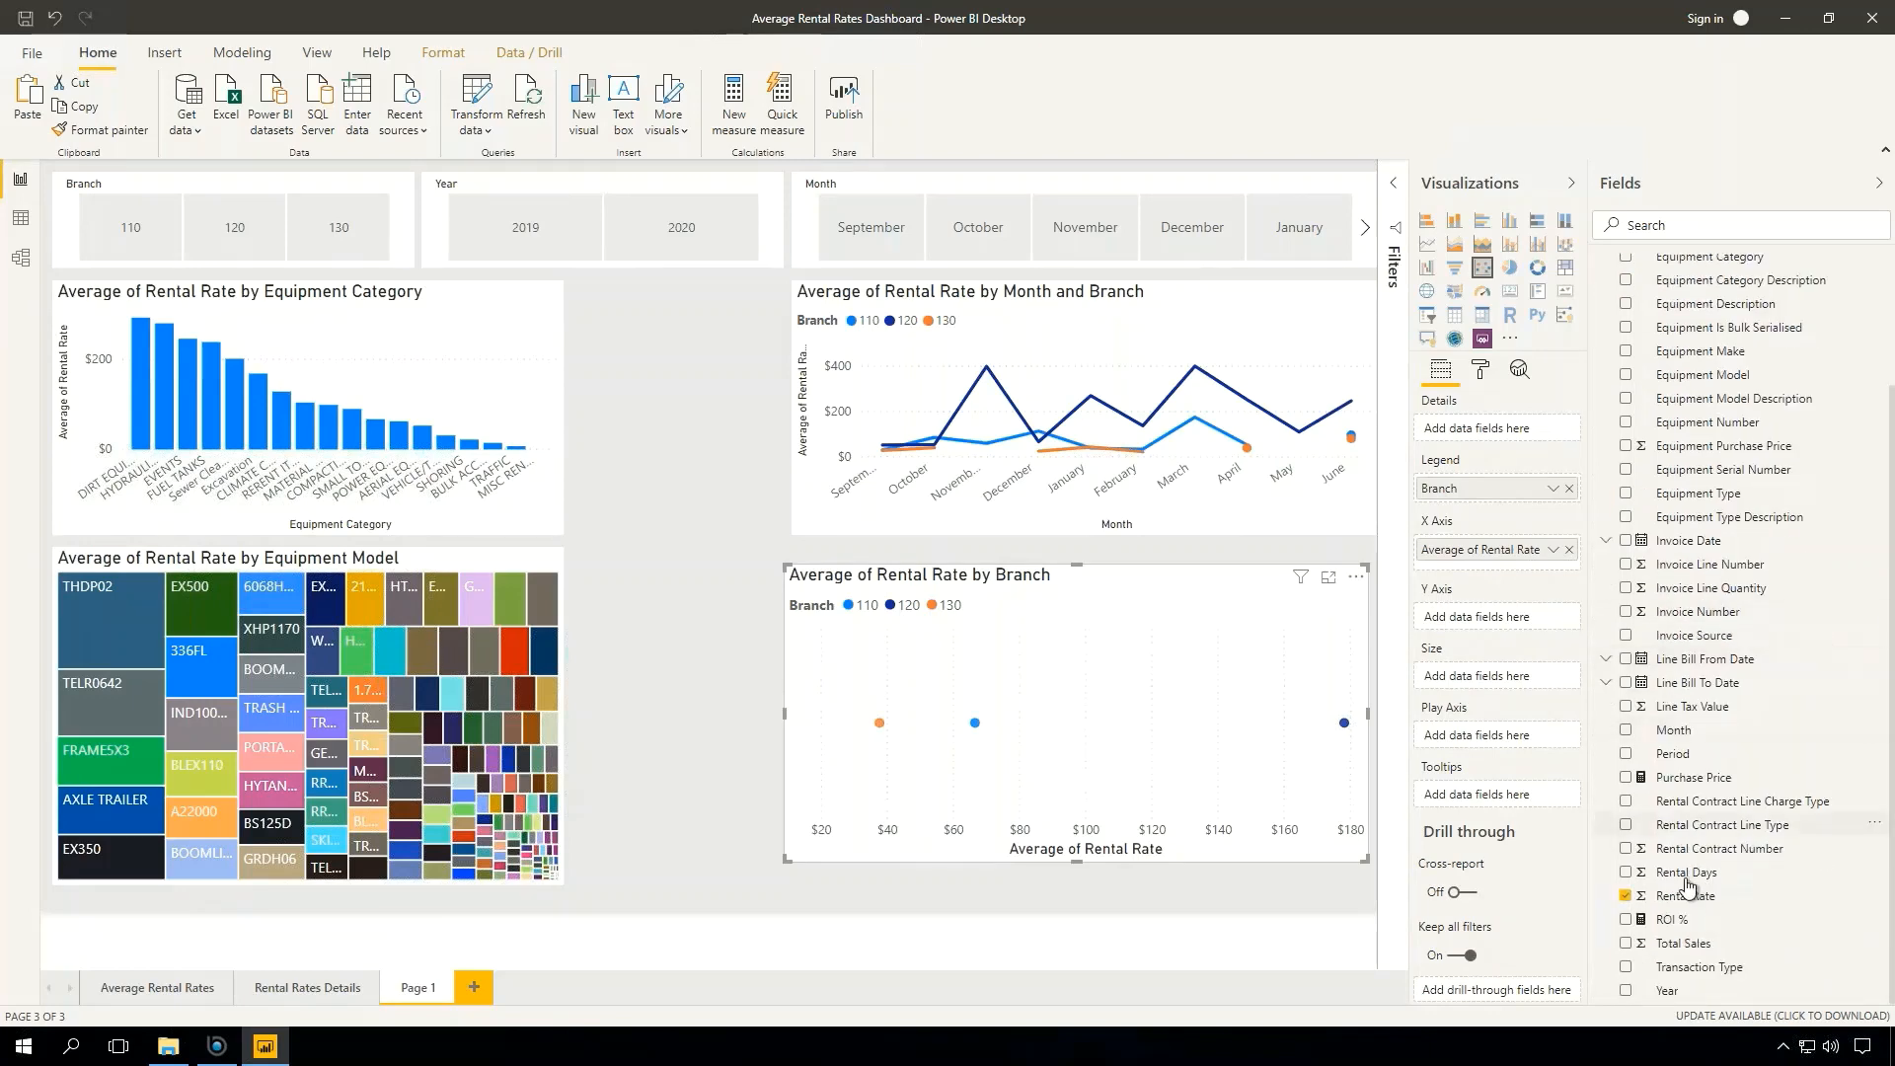
left_click_drag(1684, 883, 1079, 728)
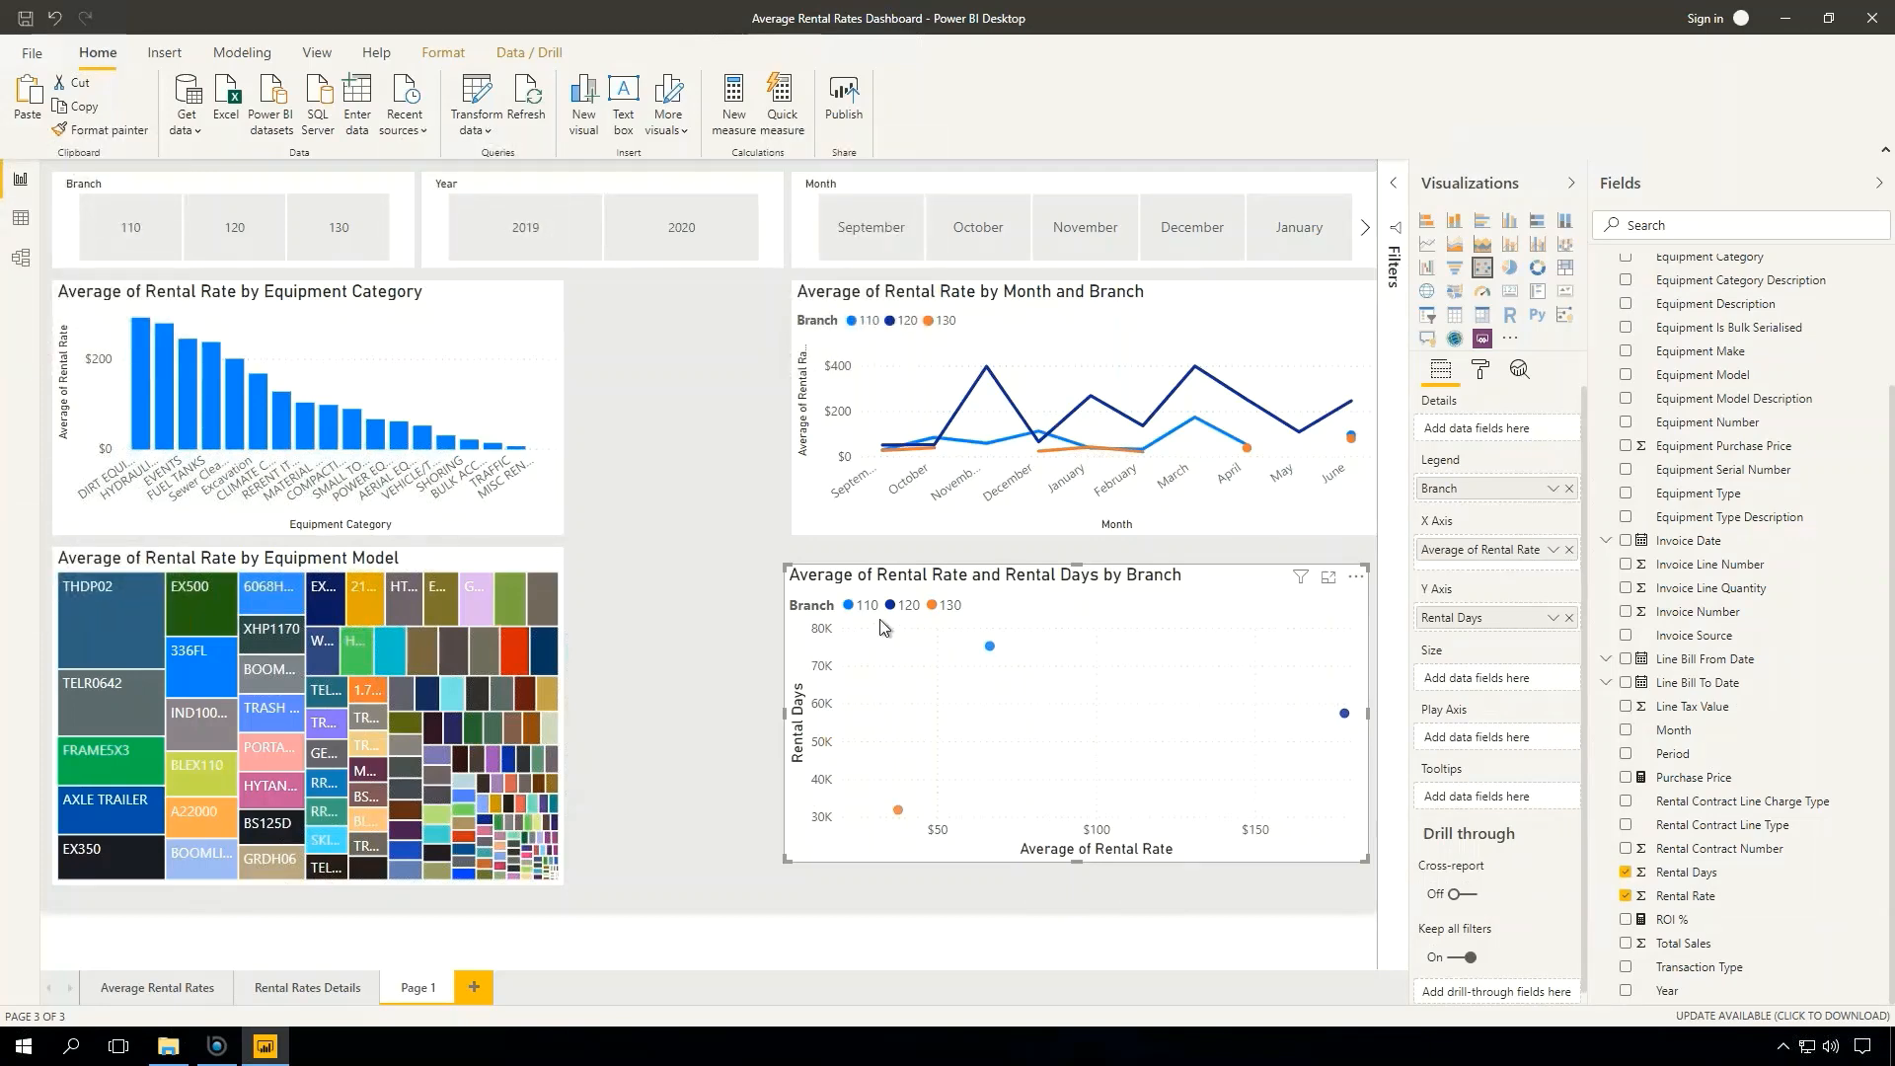
left_click(1569, 489)
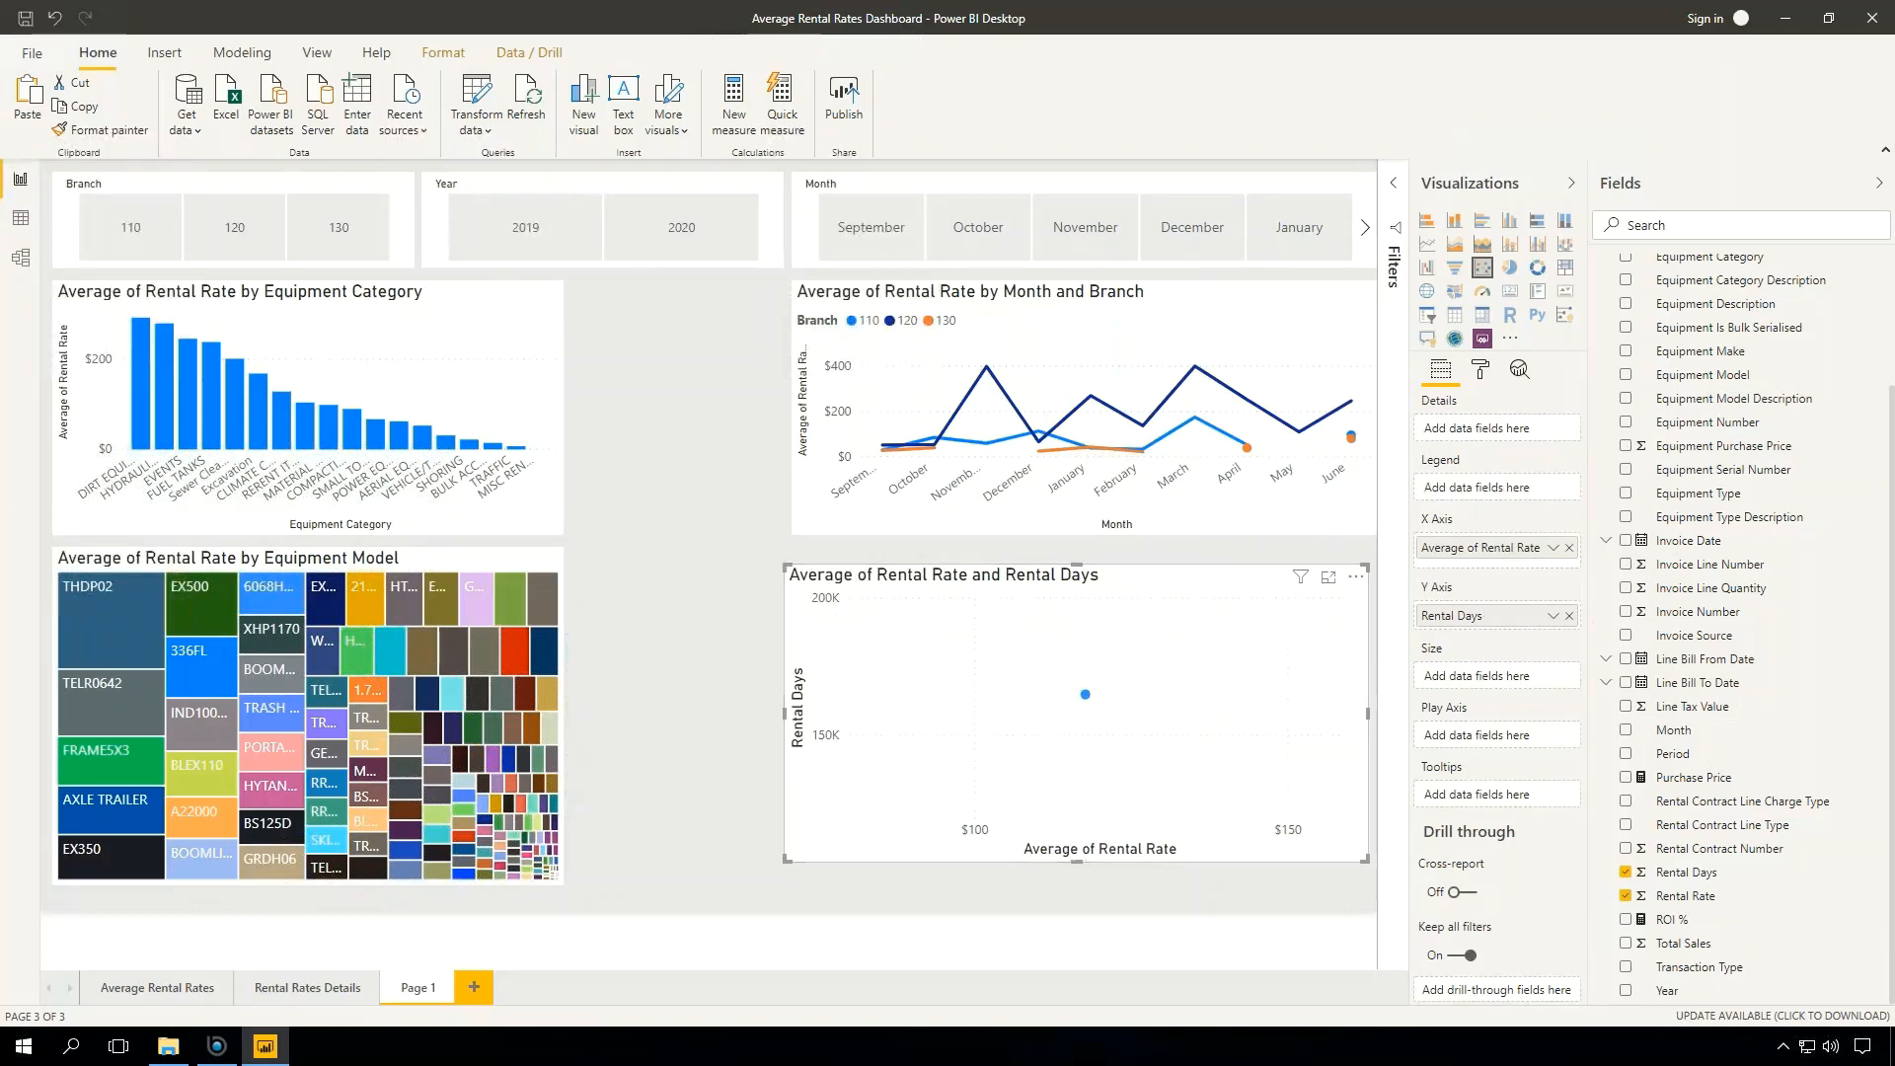
- Add Equipment Category as both the details and the legend of the scatter chart
scroll(1675, 558, "up", 3)
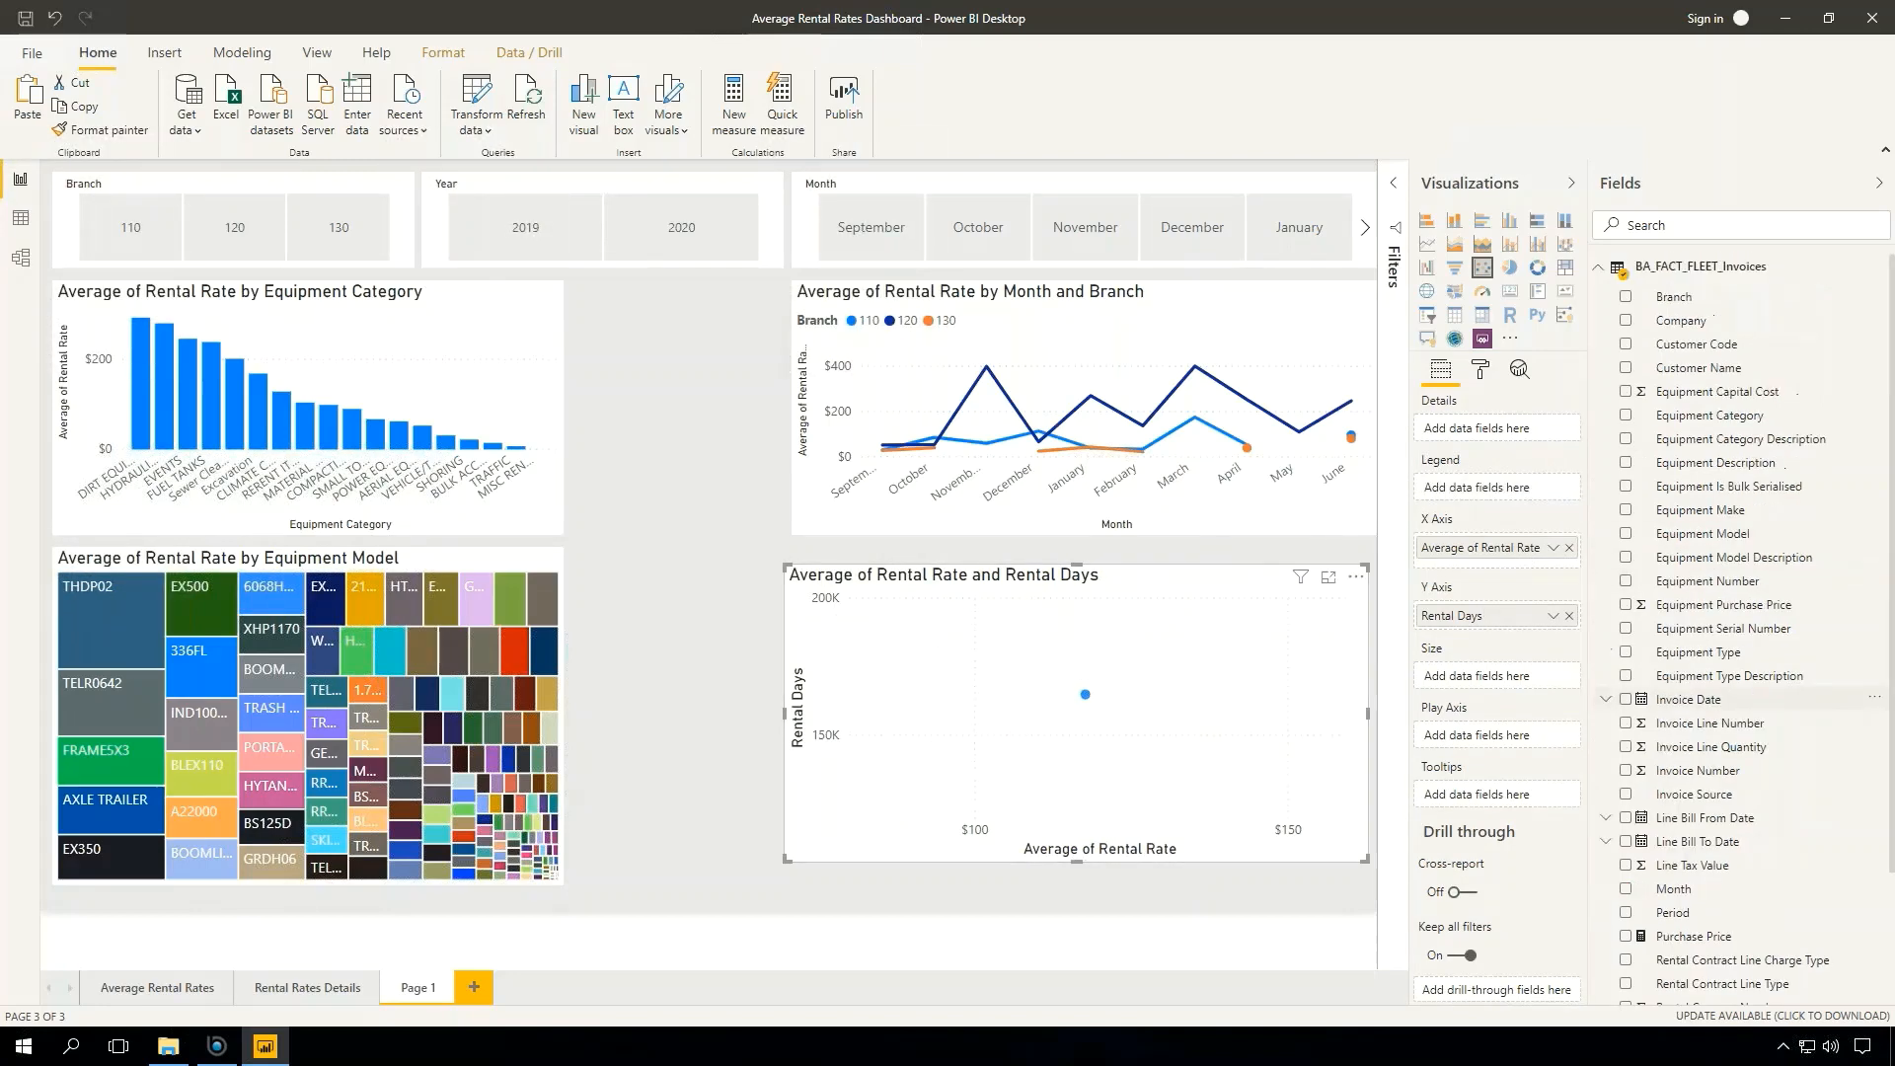
left_click(1737, 422)
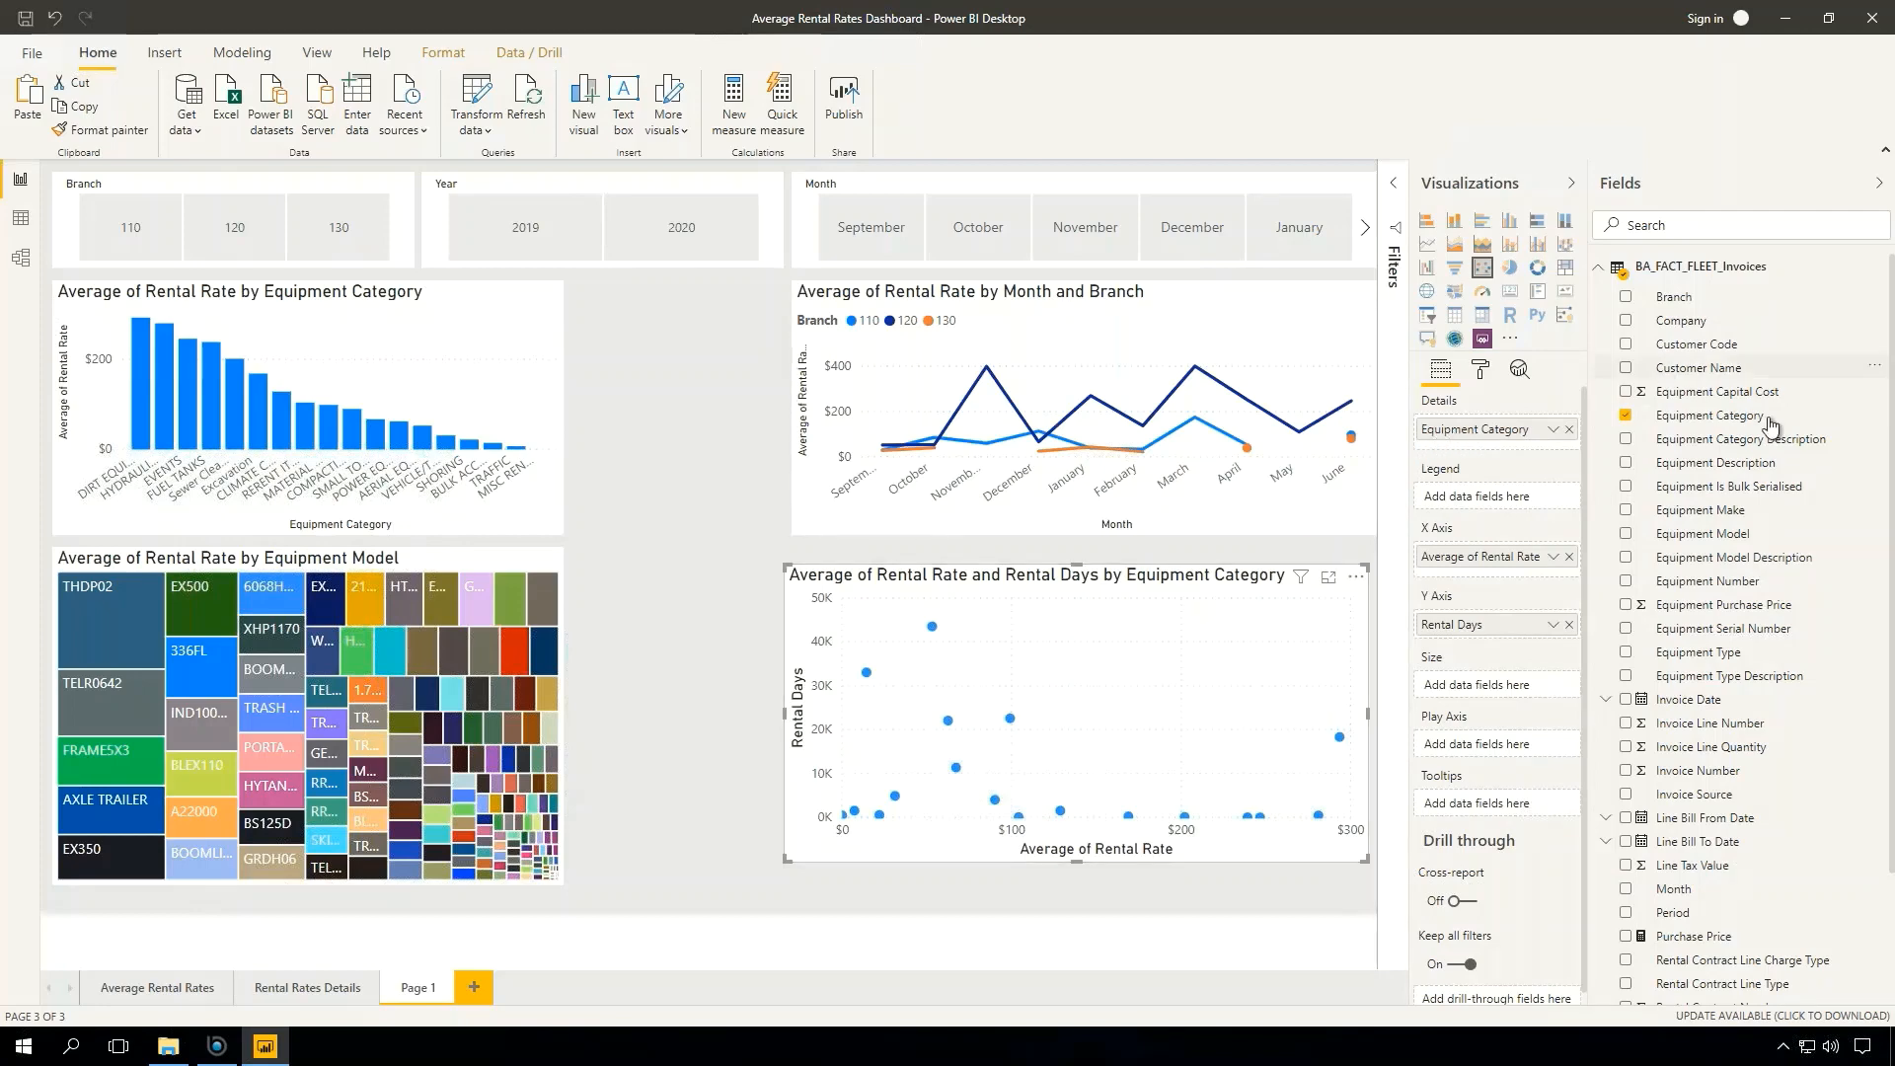
left_click_drag(1734, 421, 1498, 498)
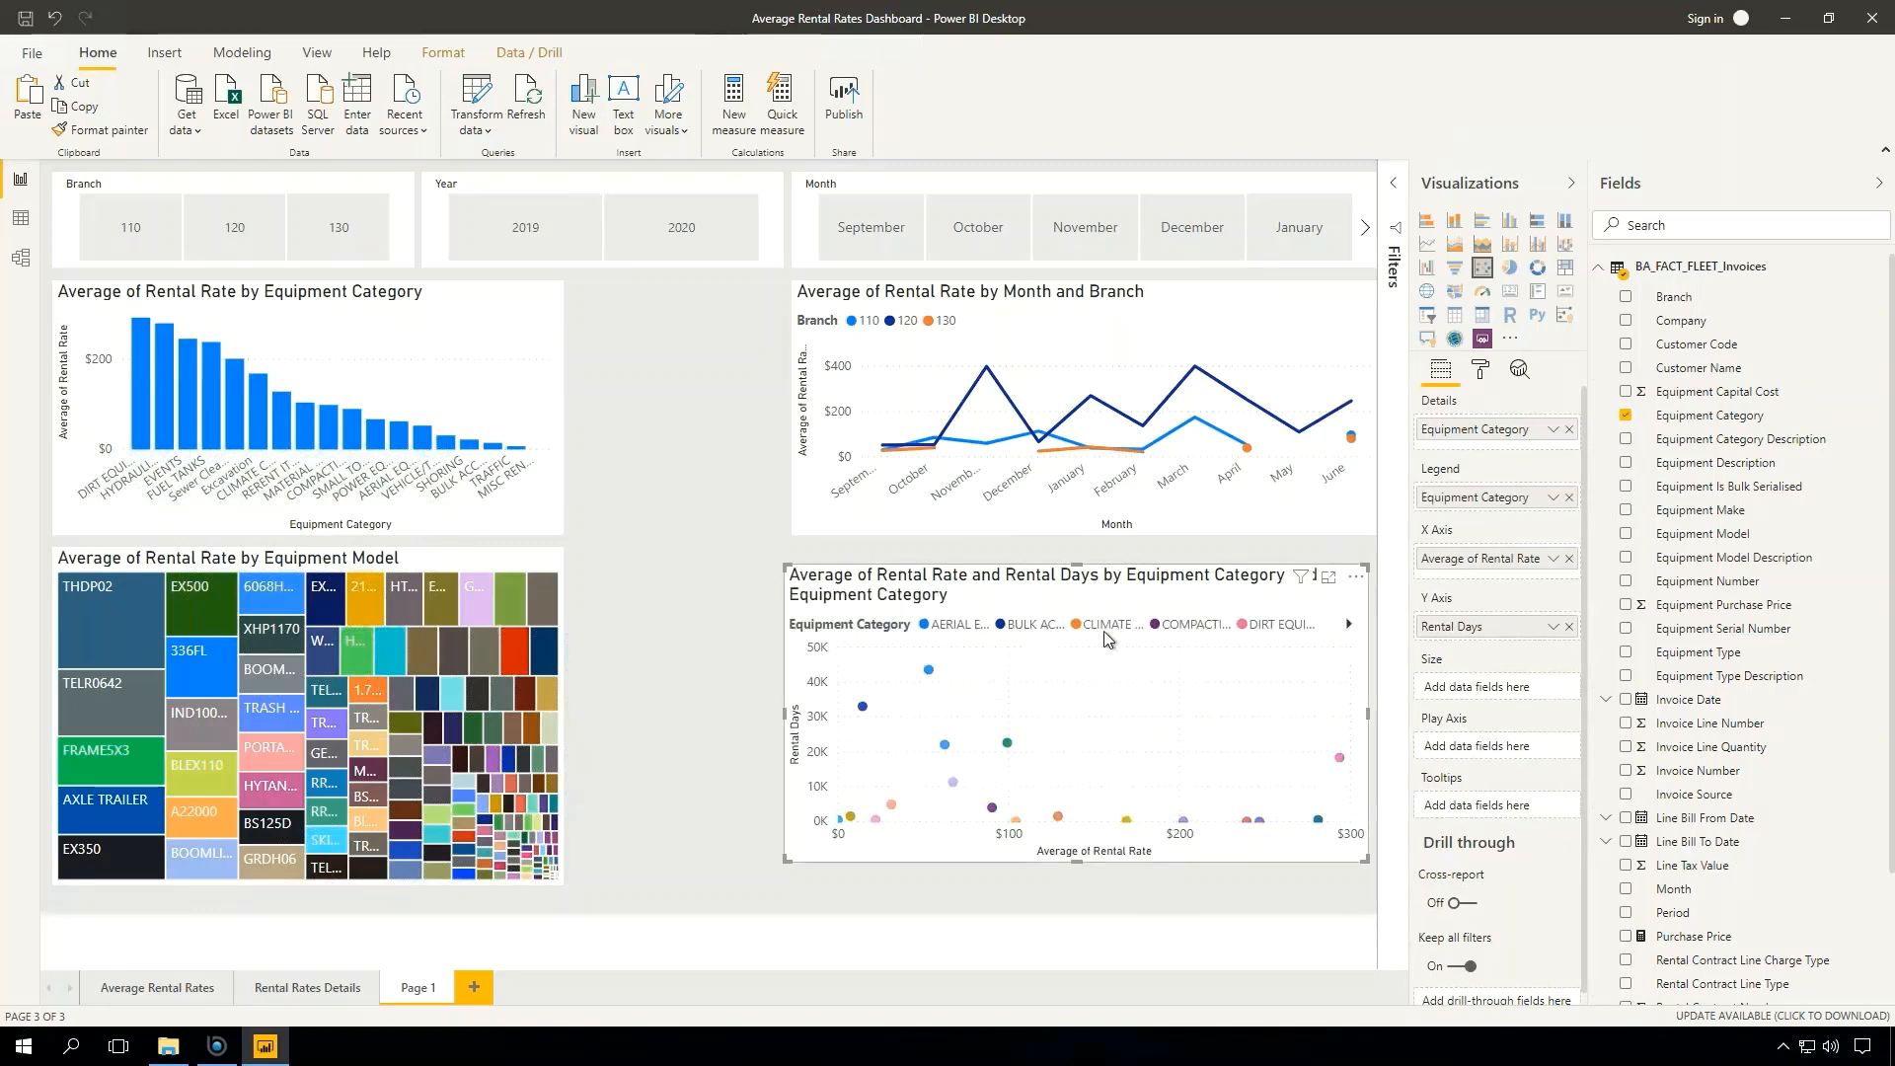
- Turn off the scatter chart's legend and turn on its category labels
left_click(1484, 373)
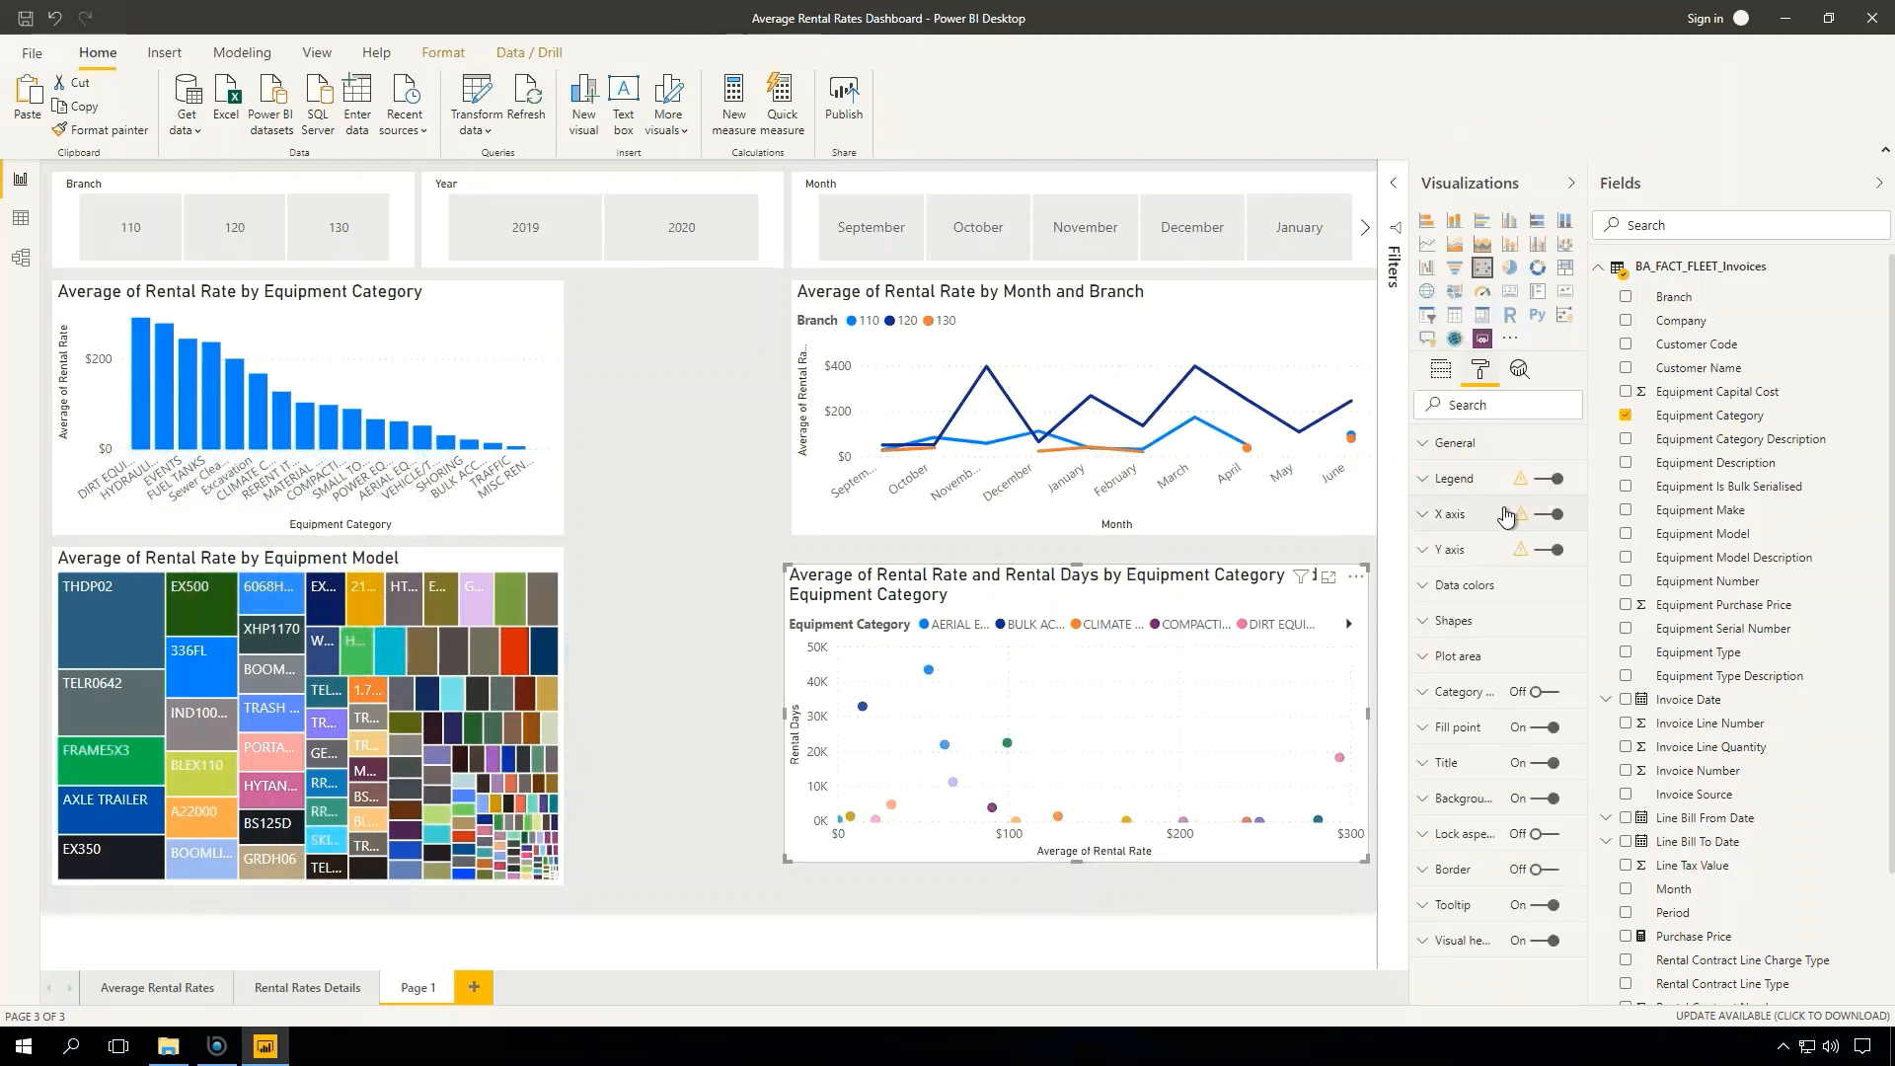
left_click(1557, 481)
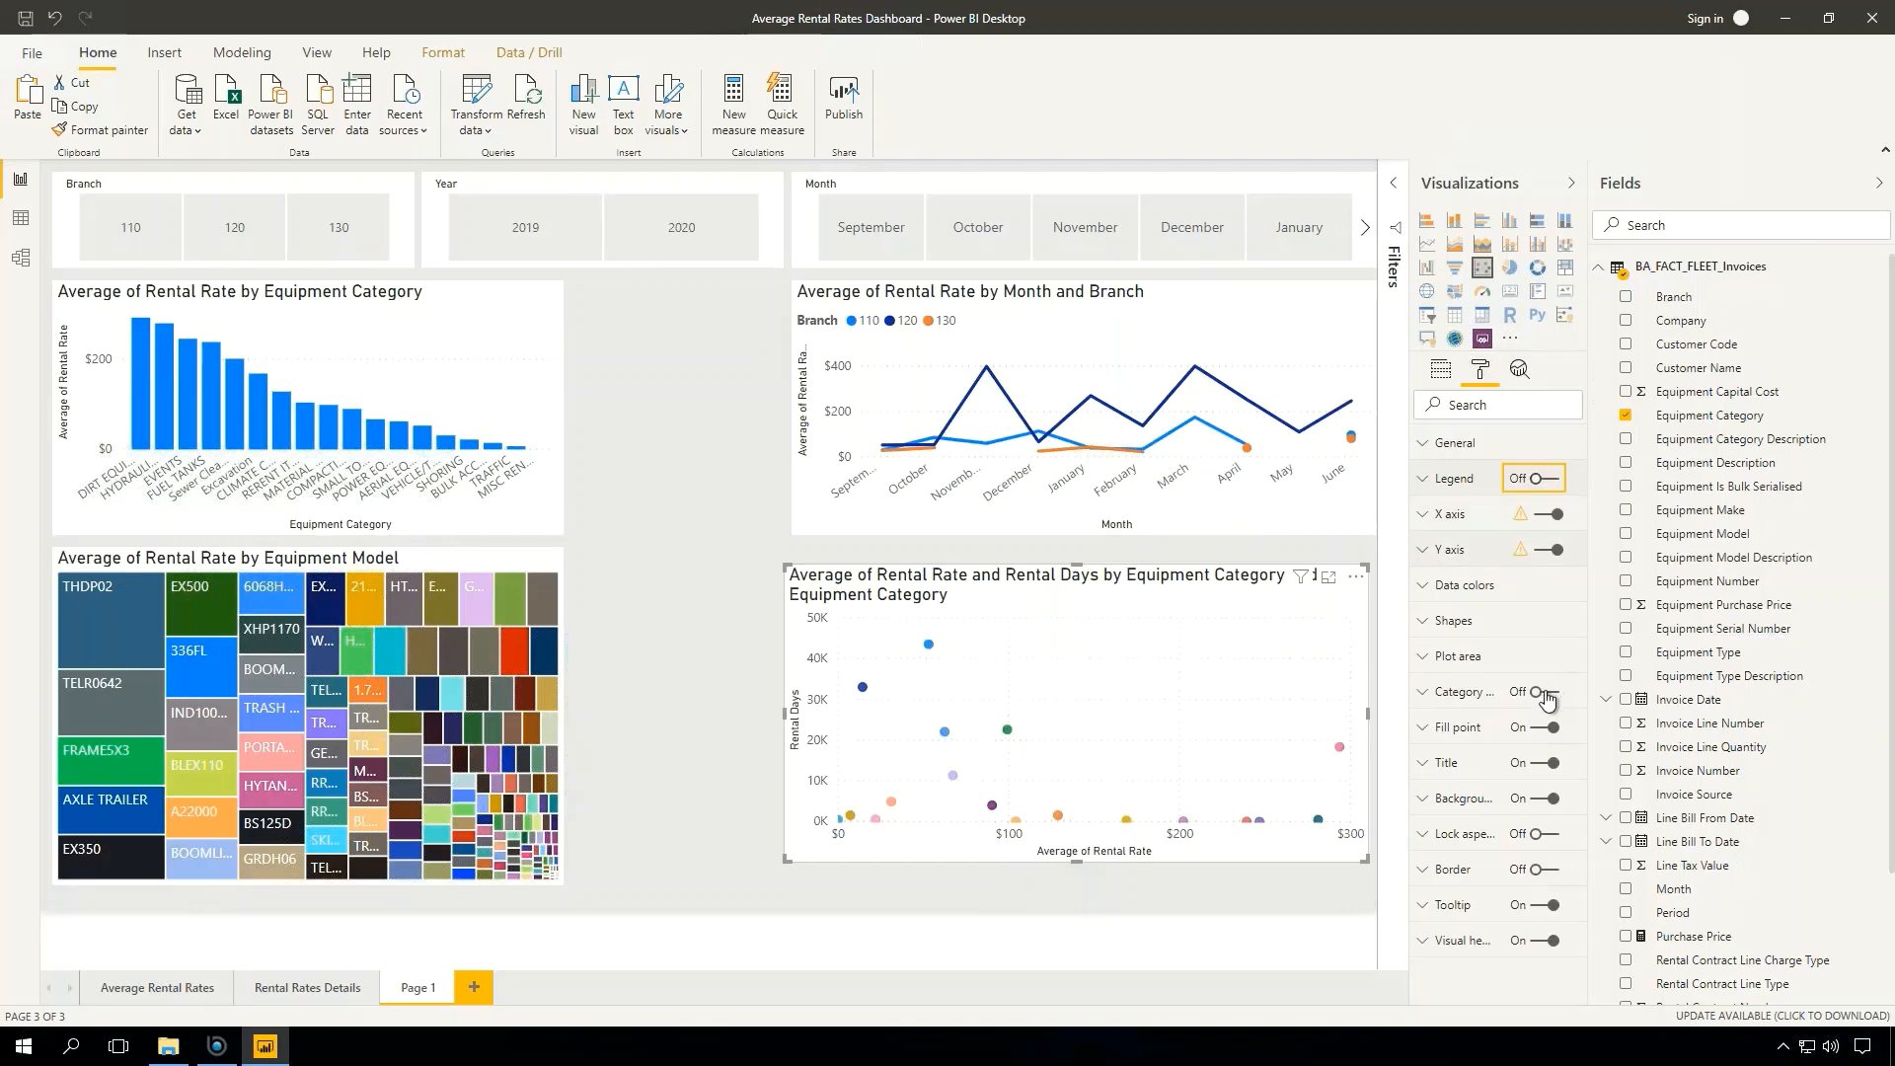
left_click(1546, 694)
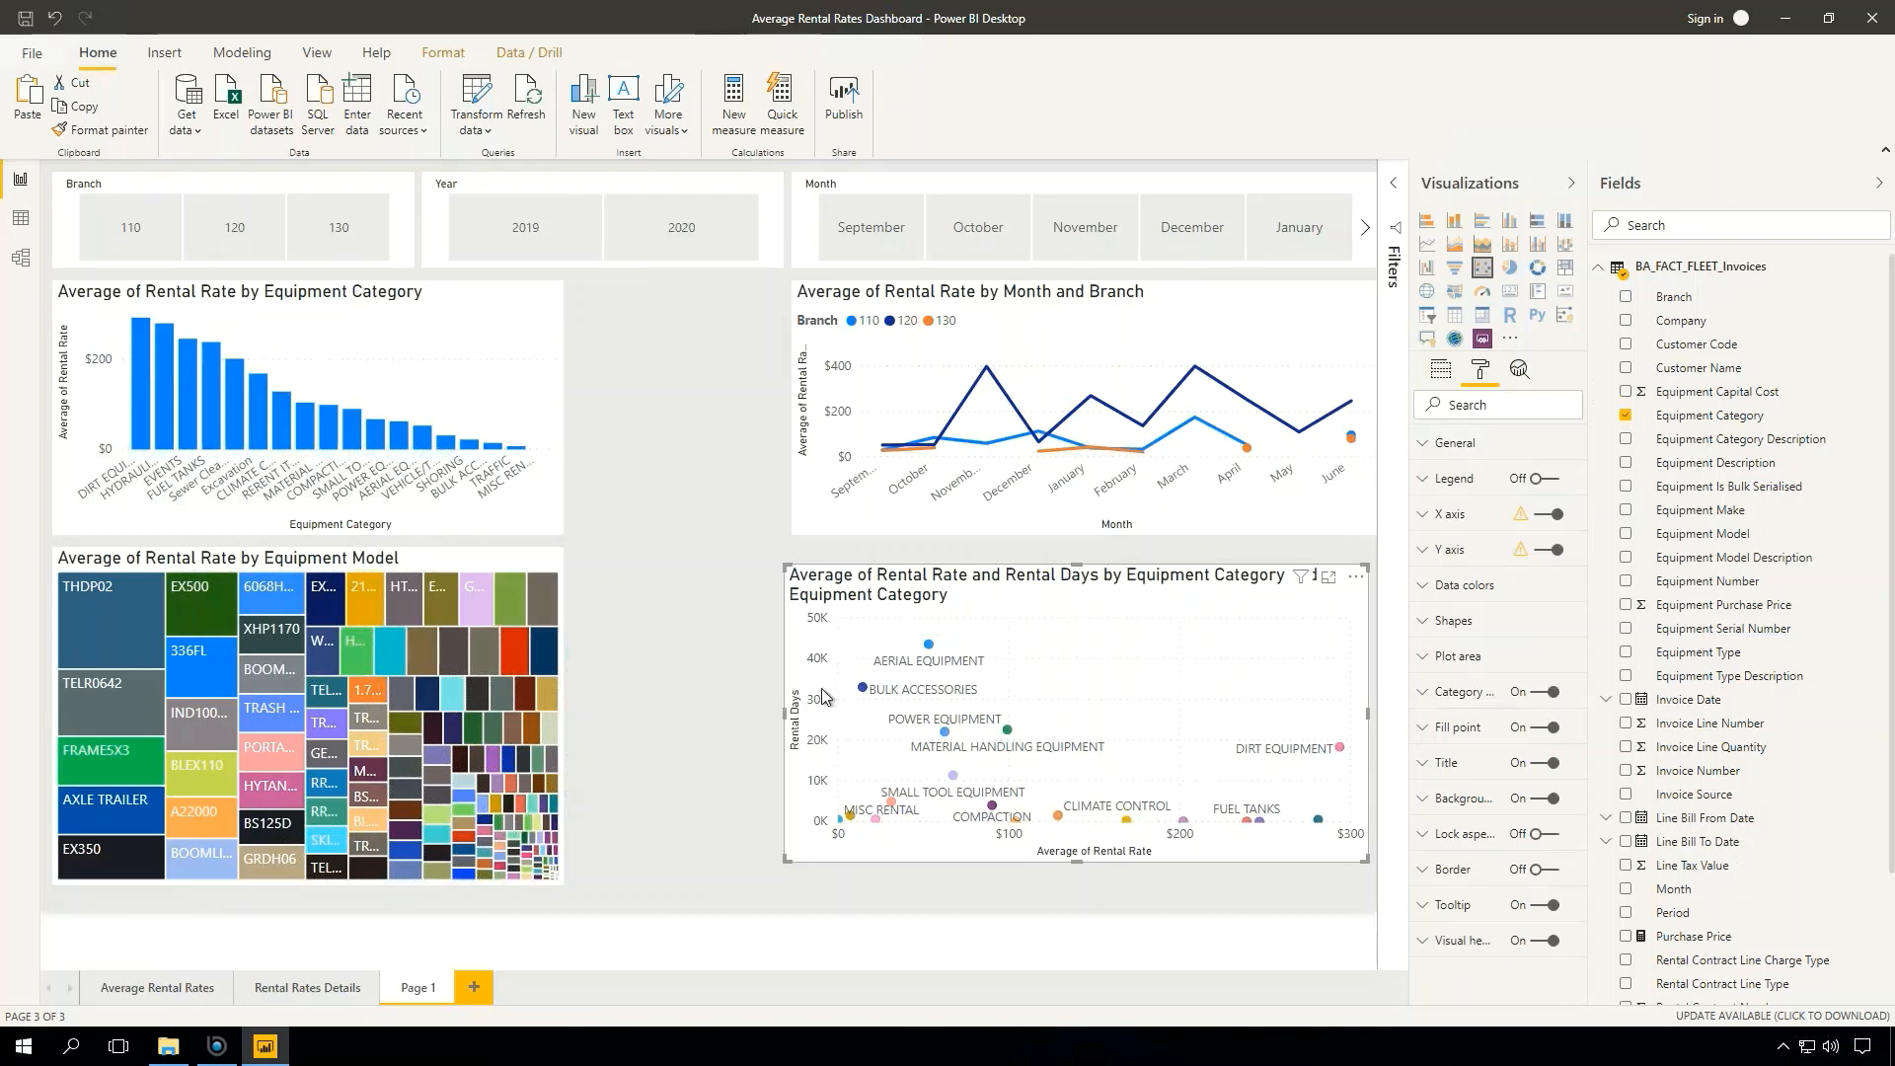
- Summarize Rental Days on the scatter chart's Y axis as Average
left_click(1440, 370)
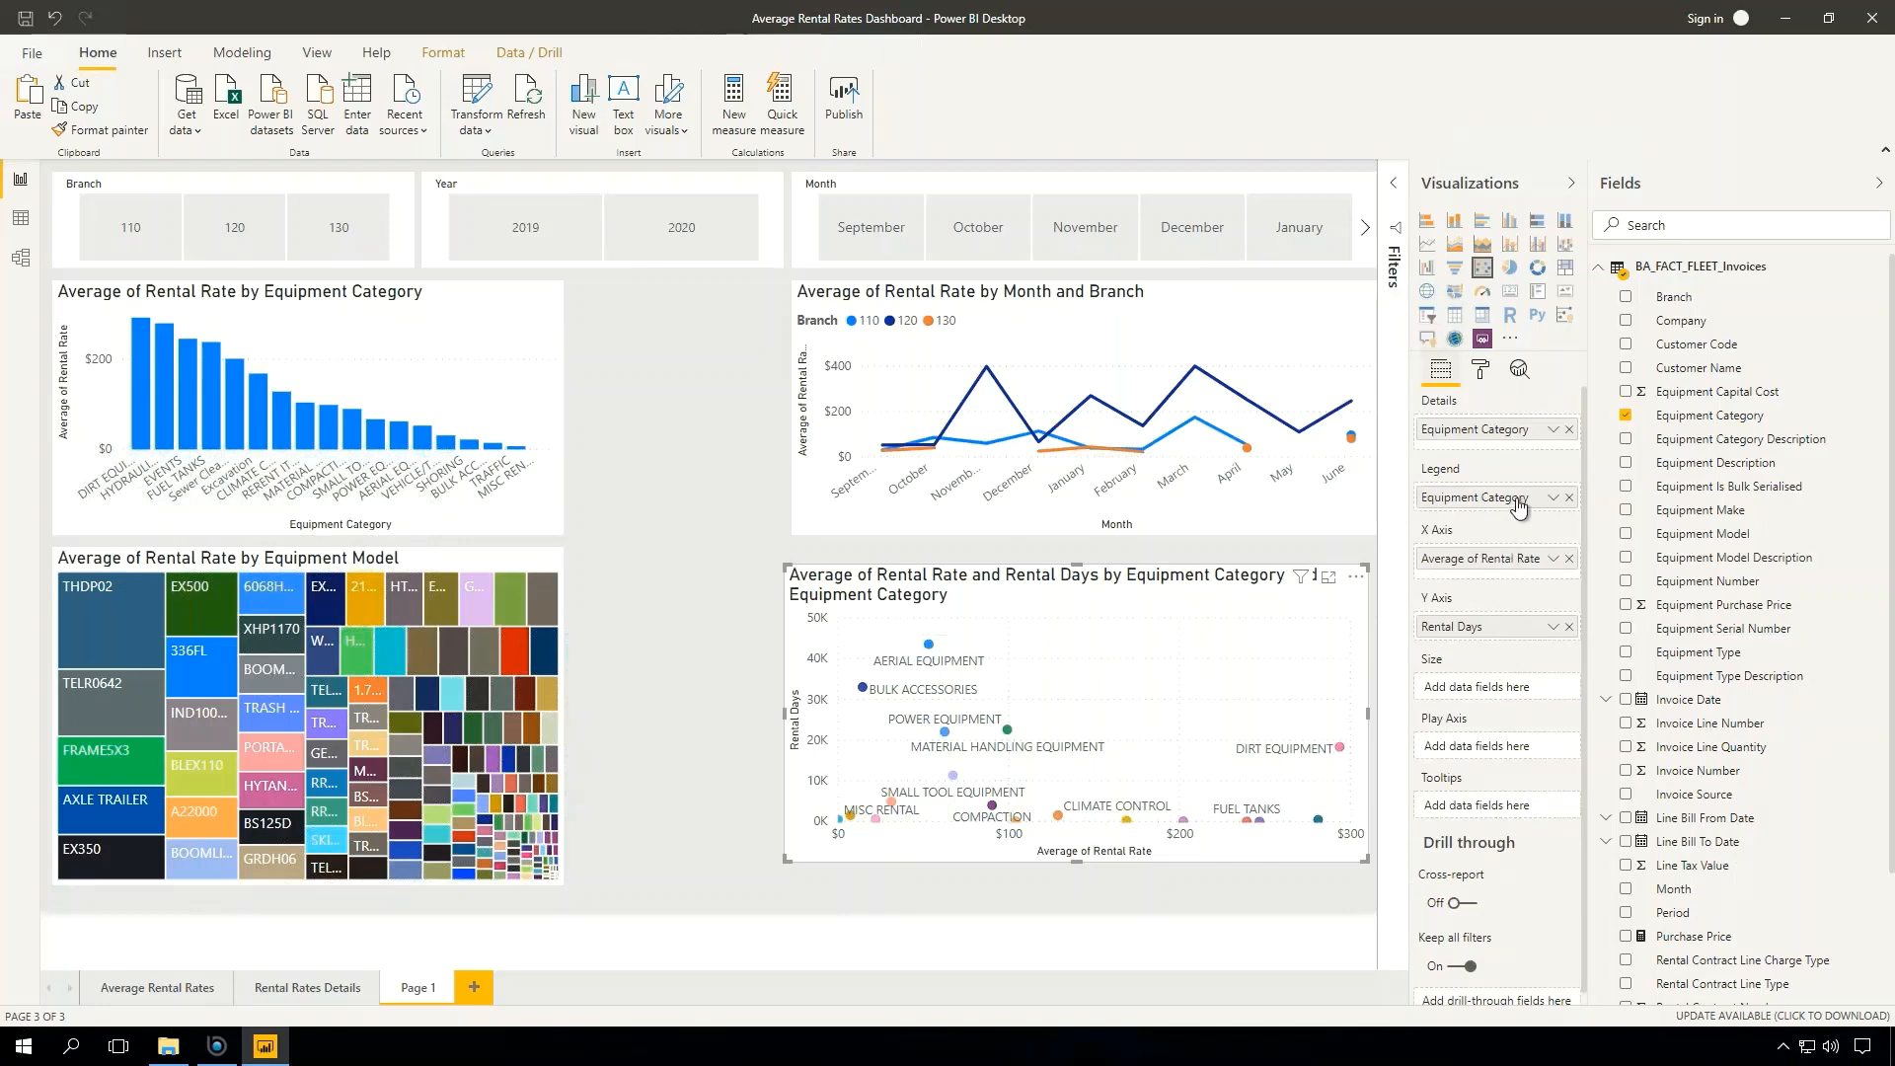
left_click(1554, 628)
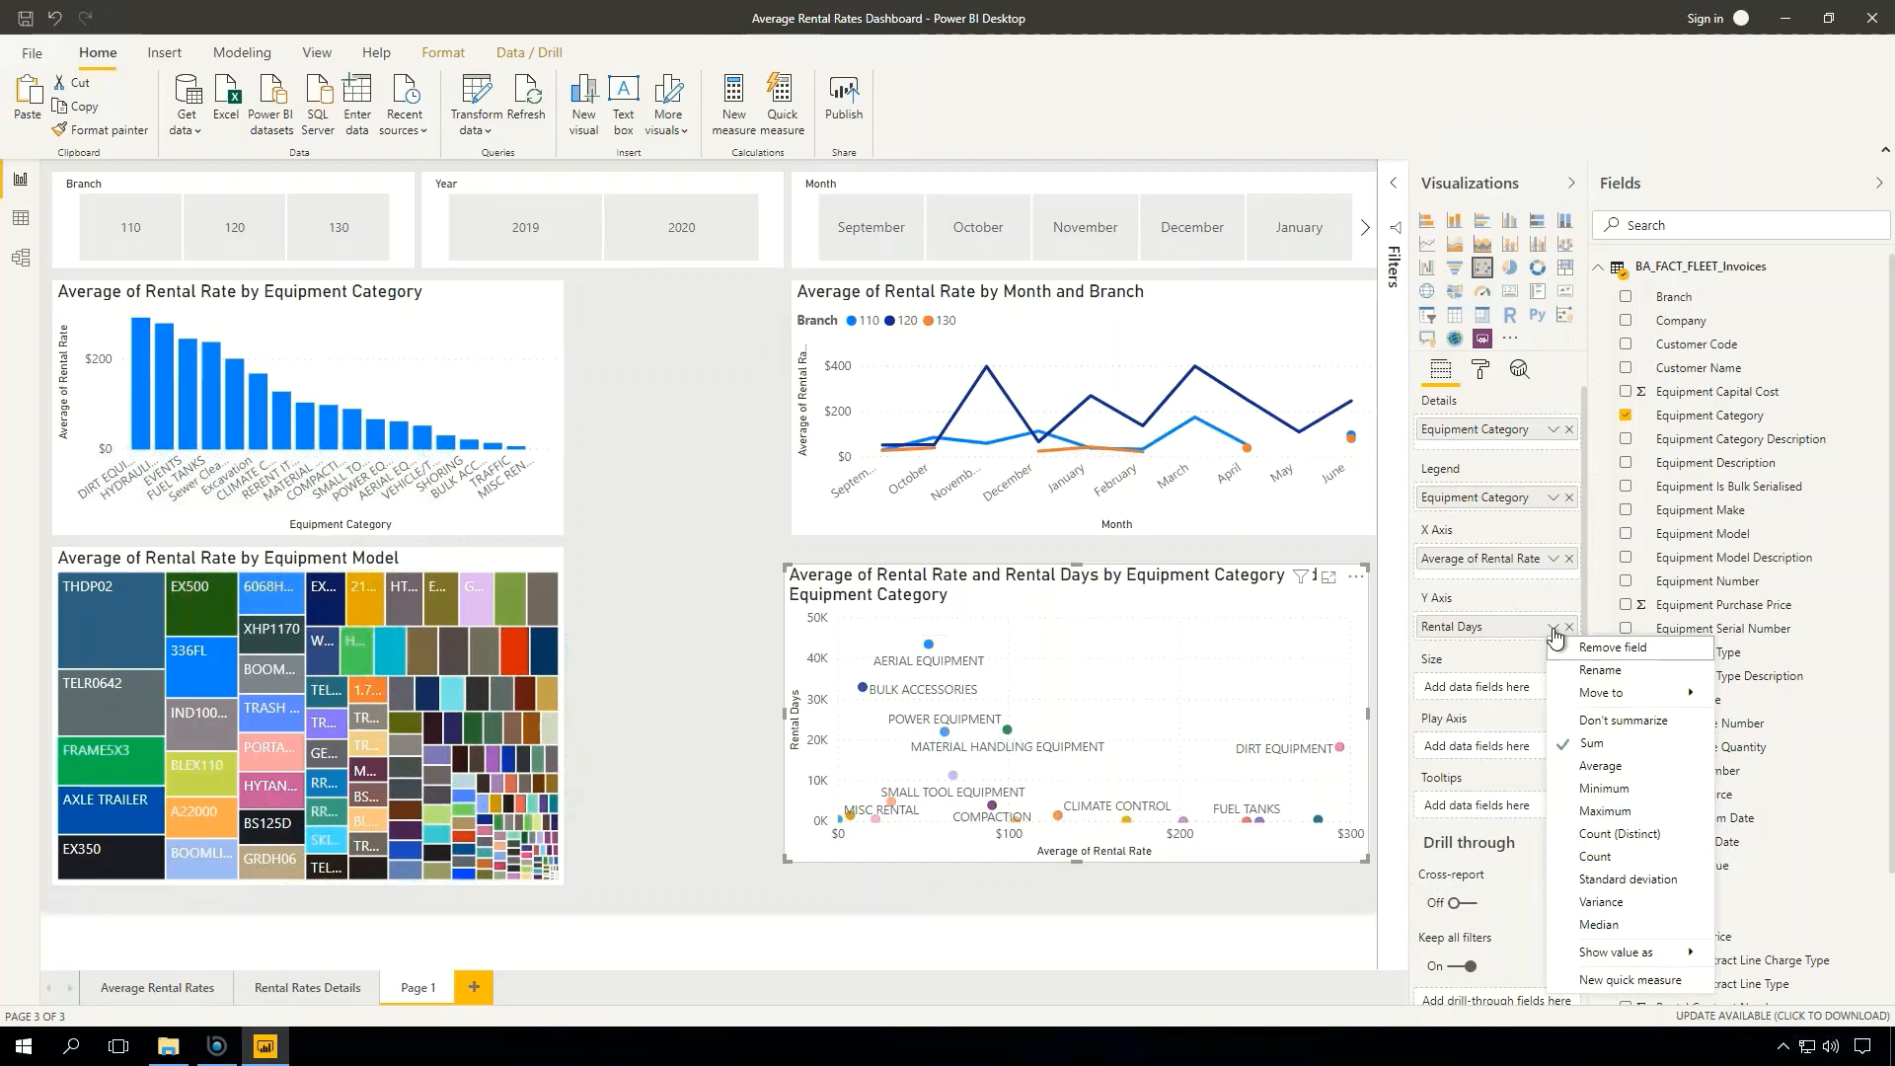
left_click(1600, 766)
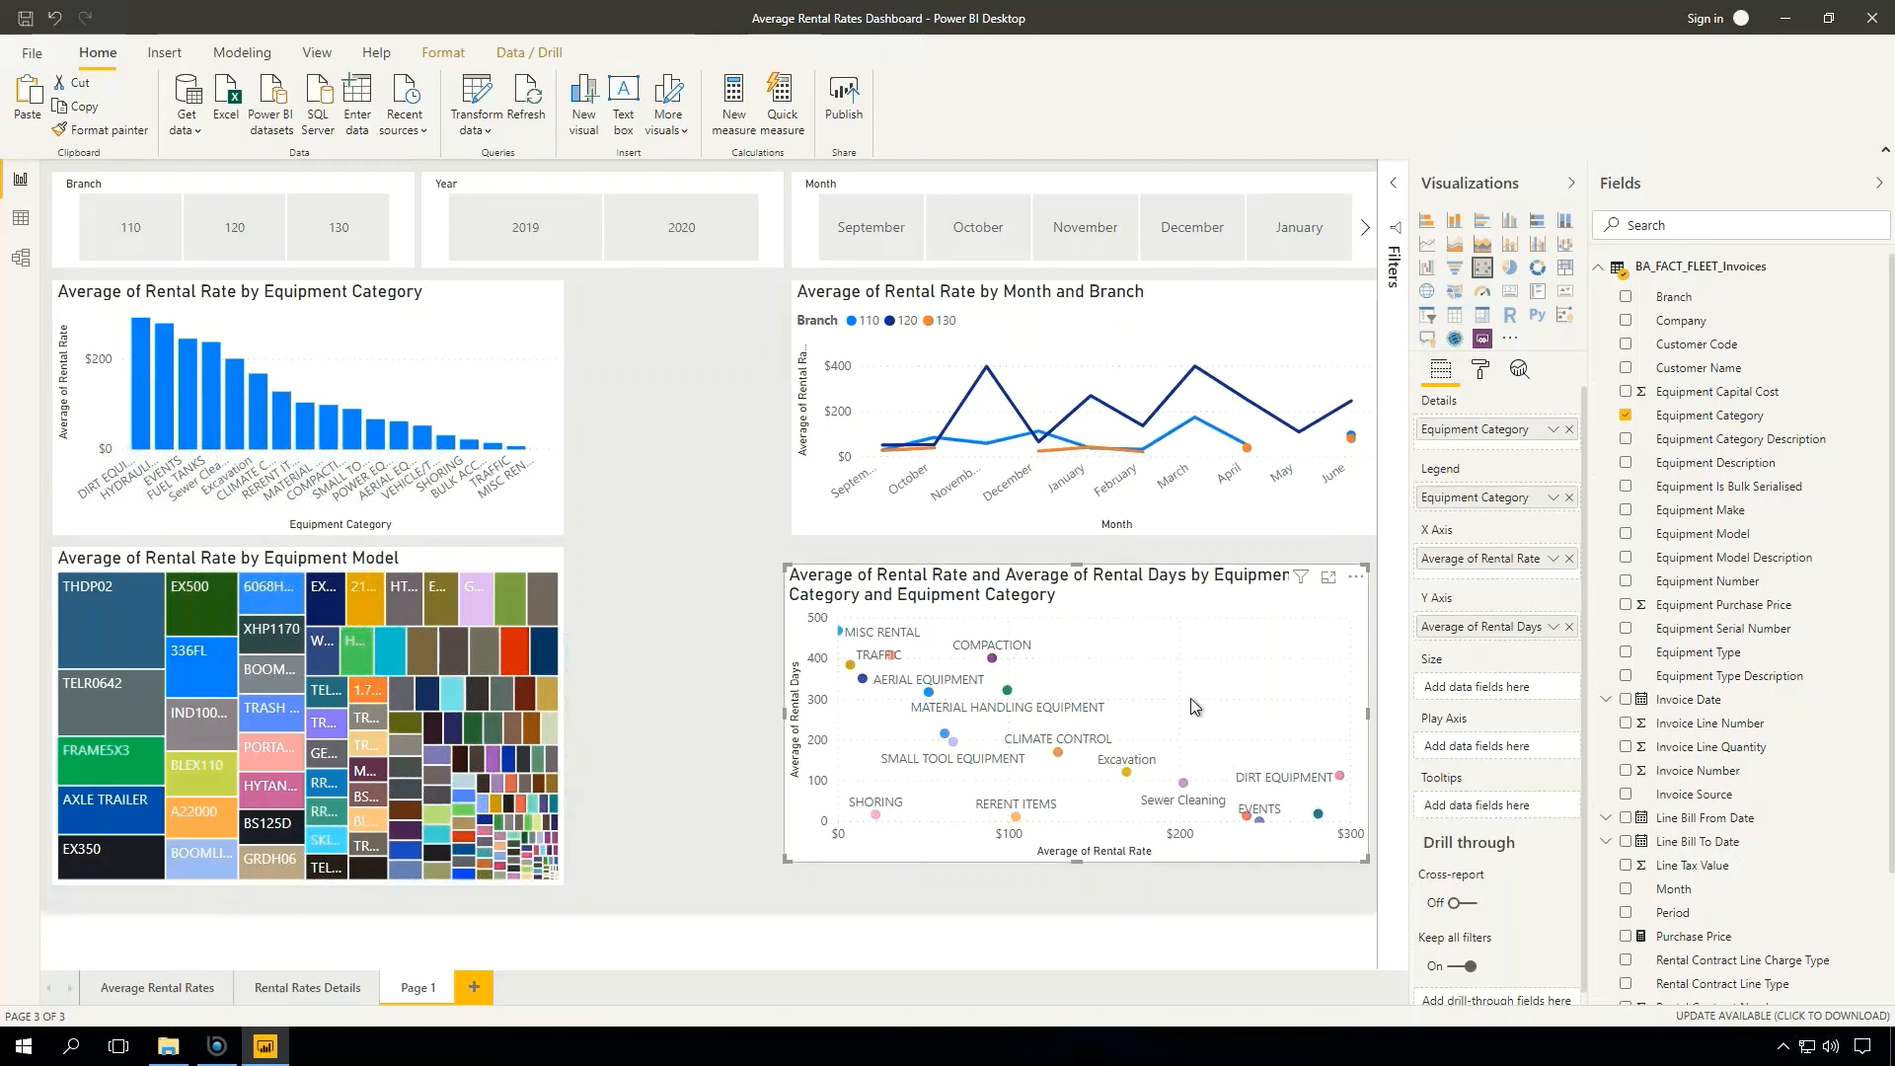
- Insert a card between the column chart and the line chart, halving its height and narrowing it slightly to fit the gap
left_click(728, 473)
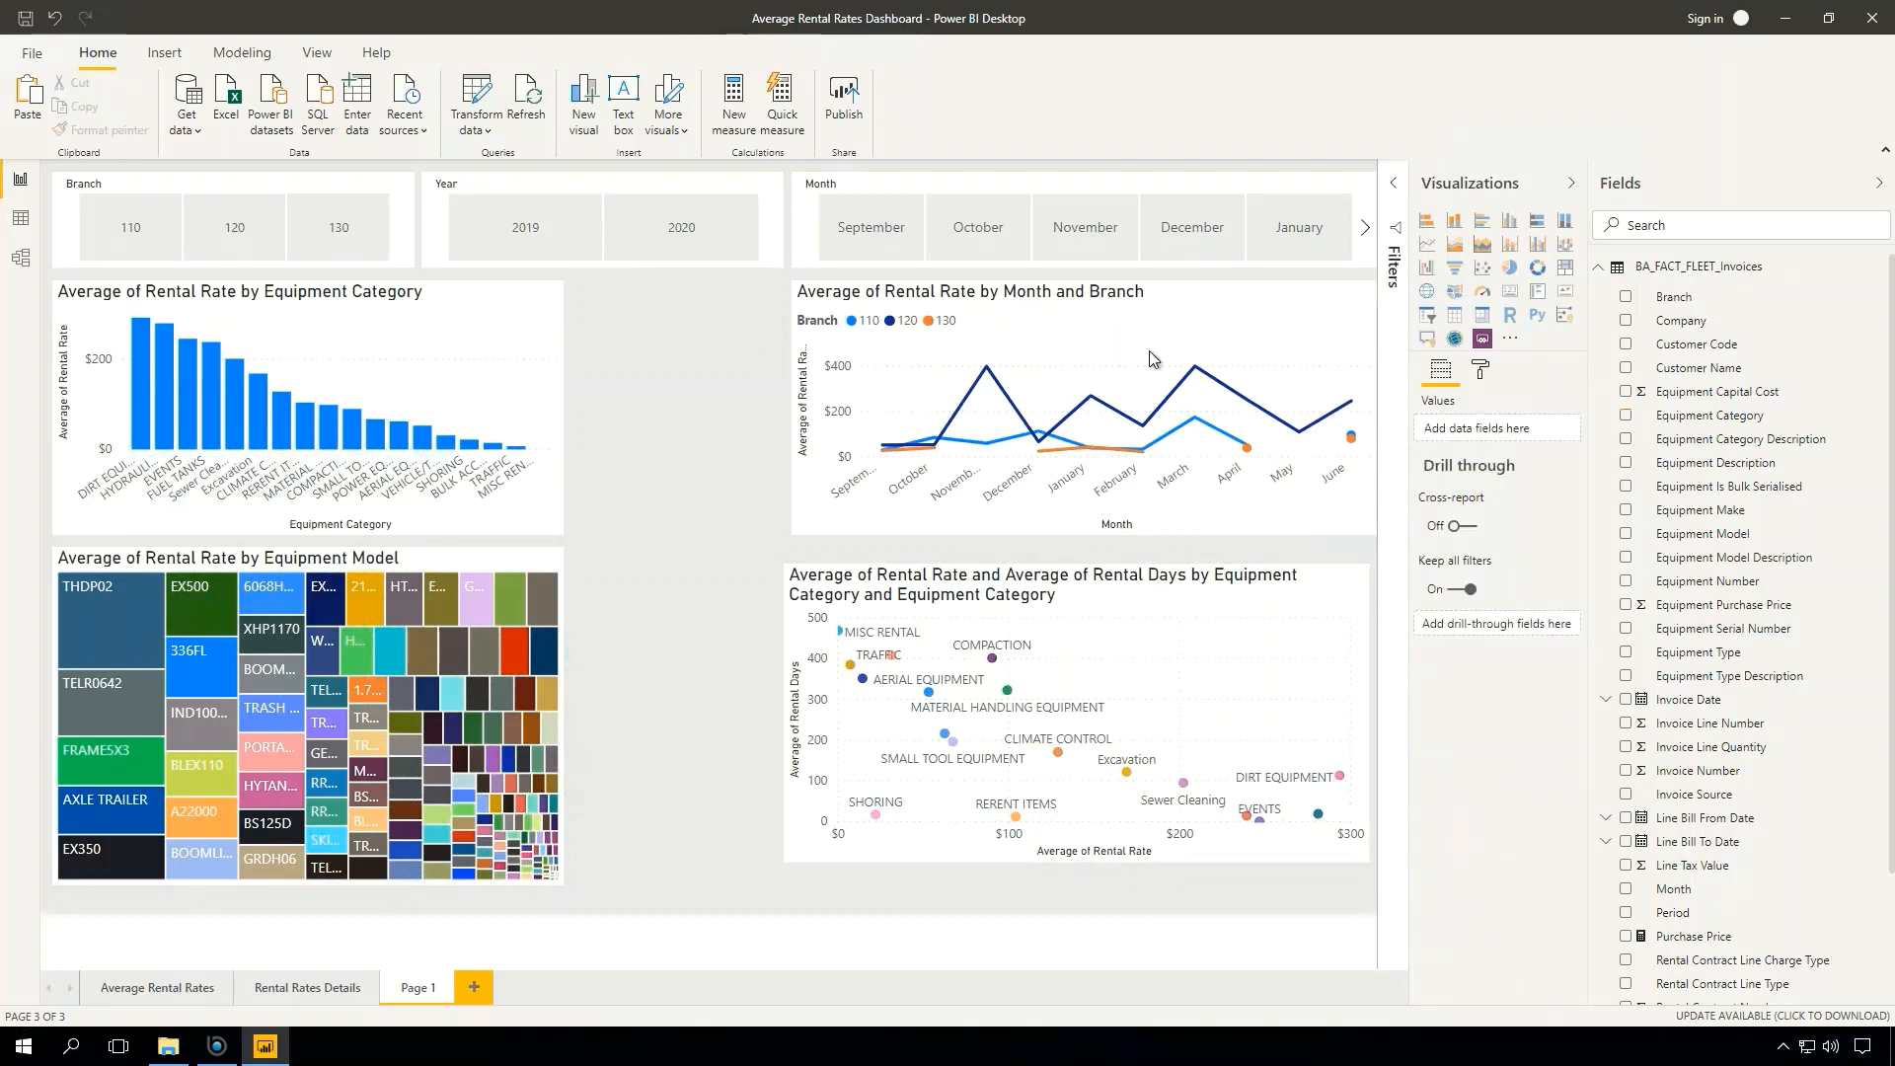
left_click(1510, 294)
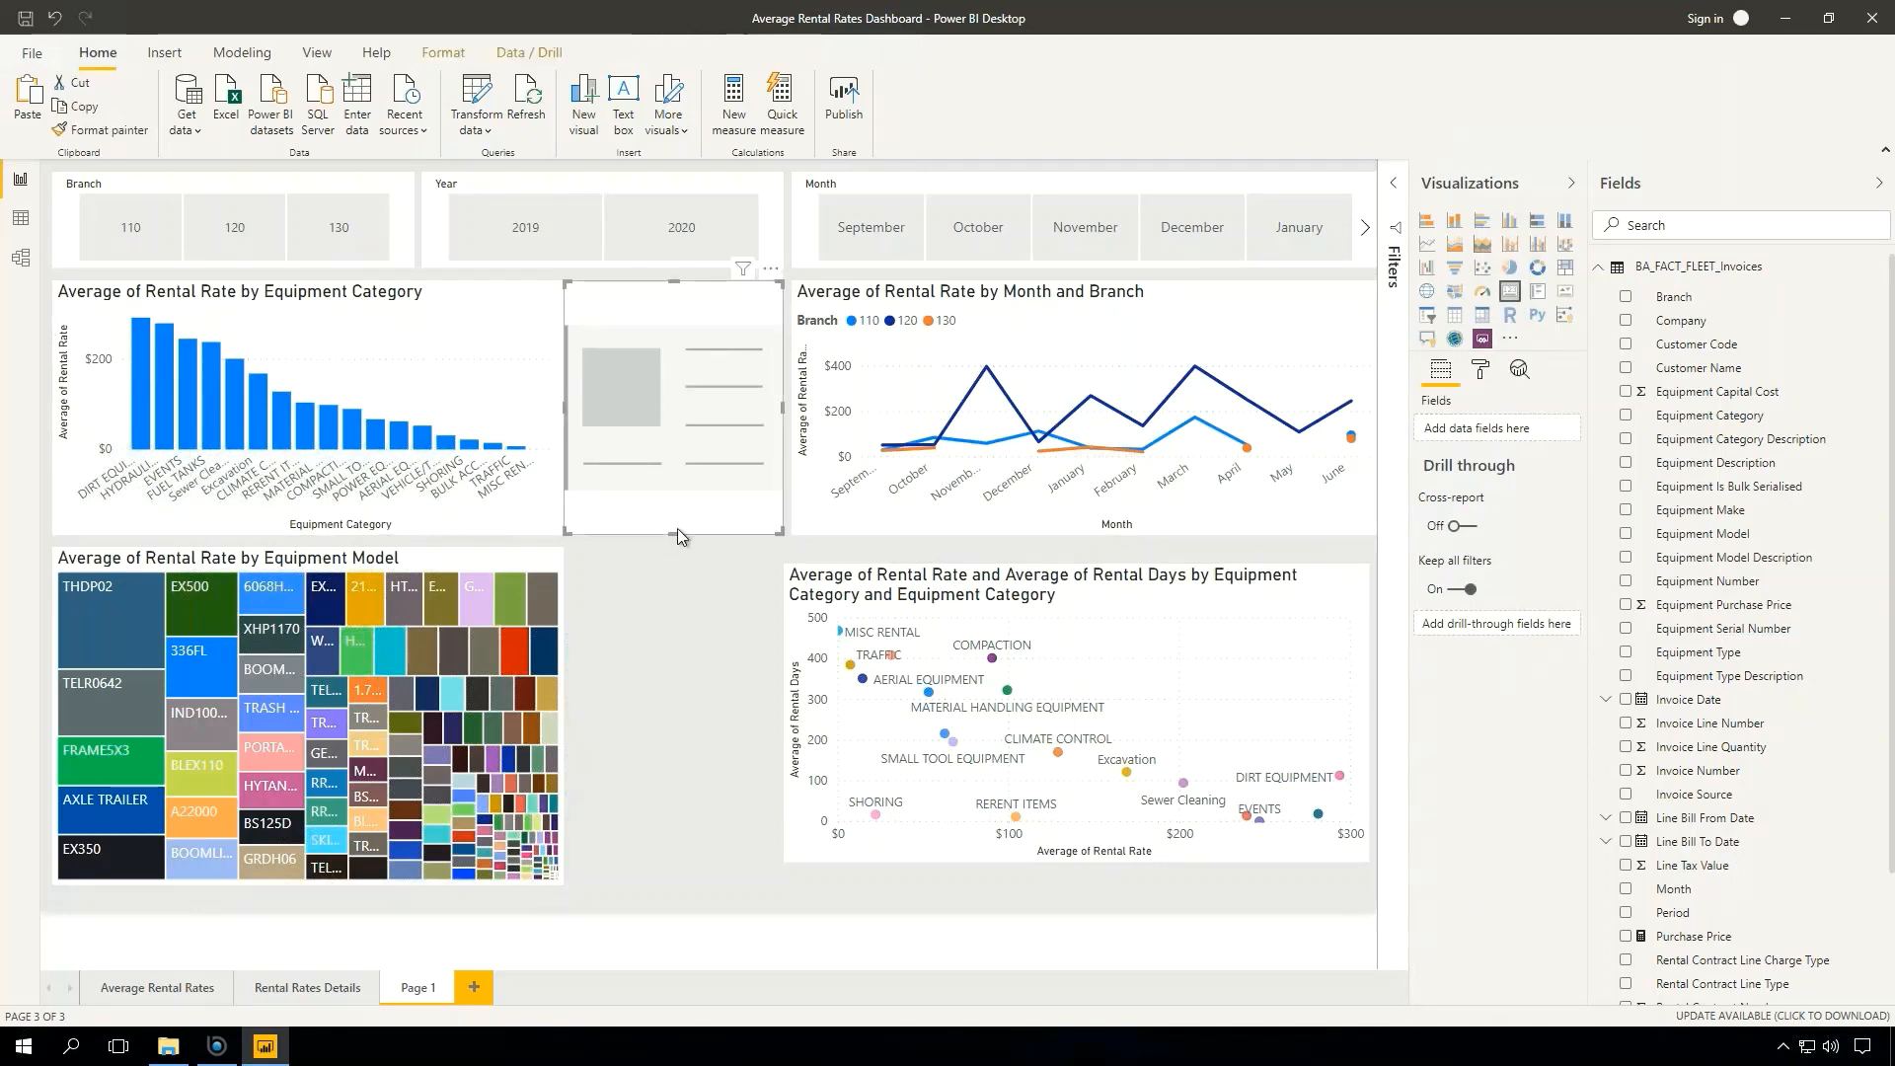
left_click_drag(675, 490, 675, 410)
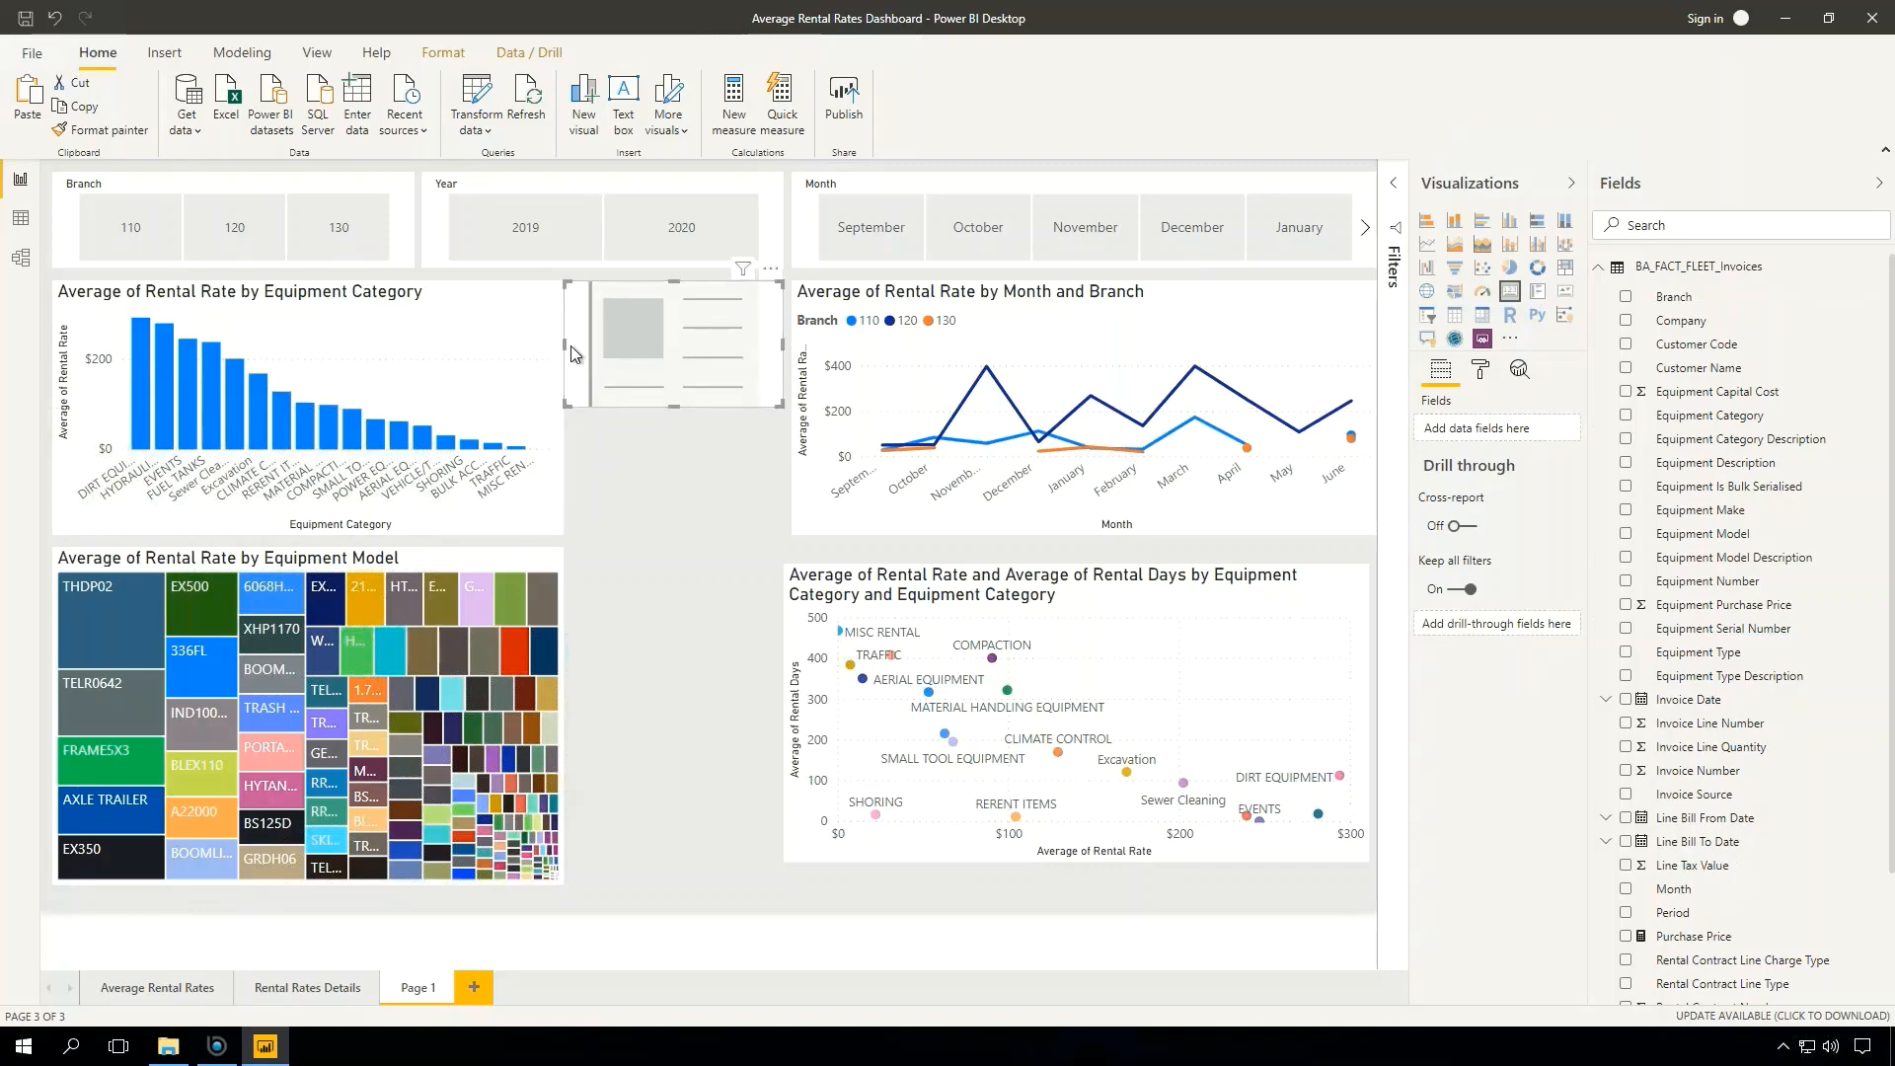
left_click_drag(566, 351, 573, 352)
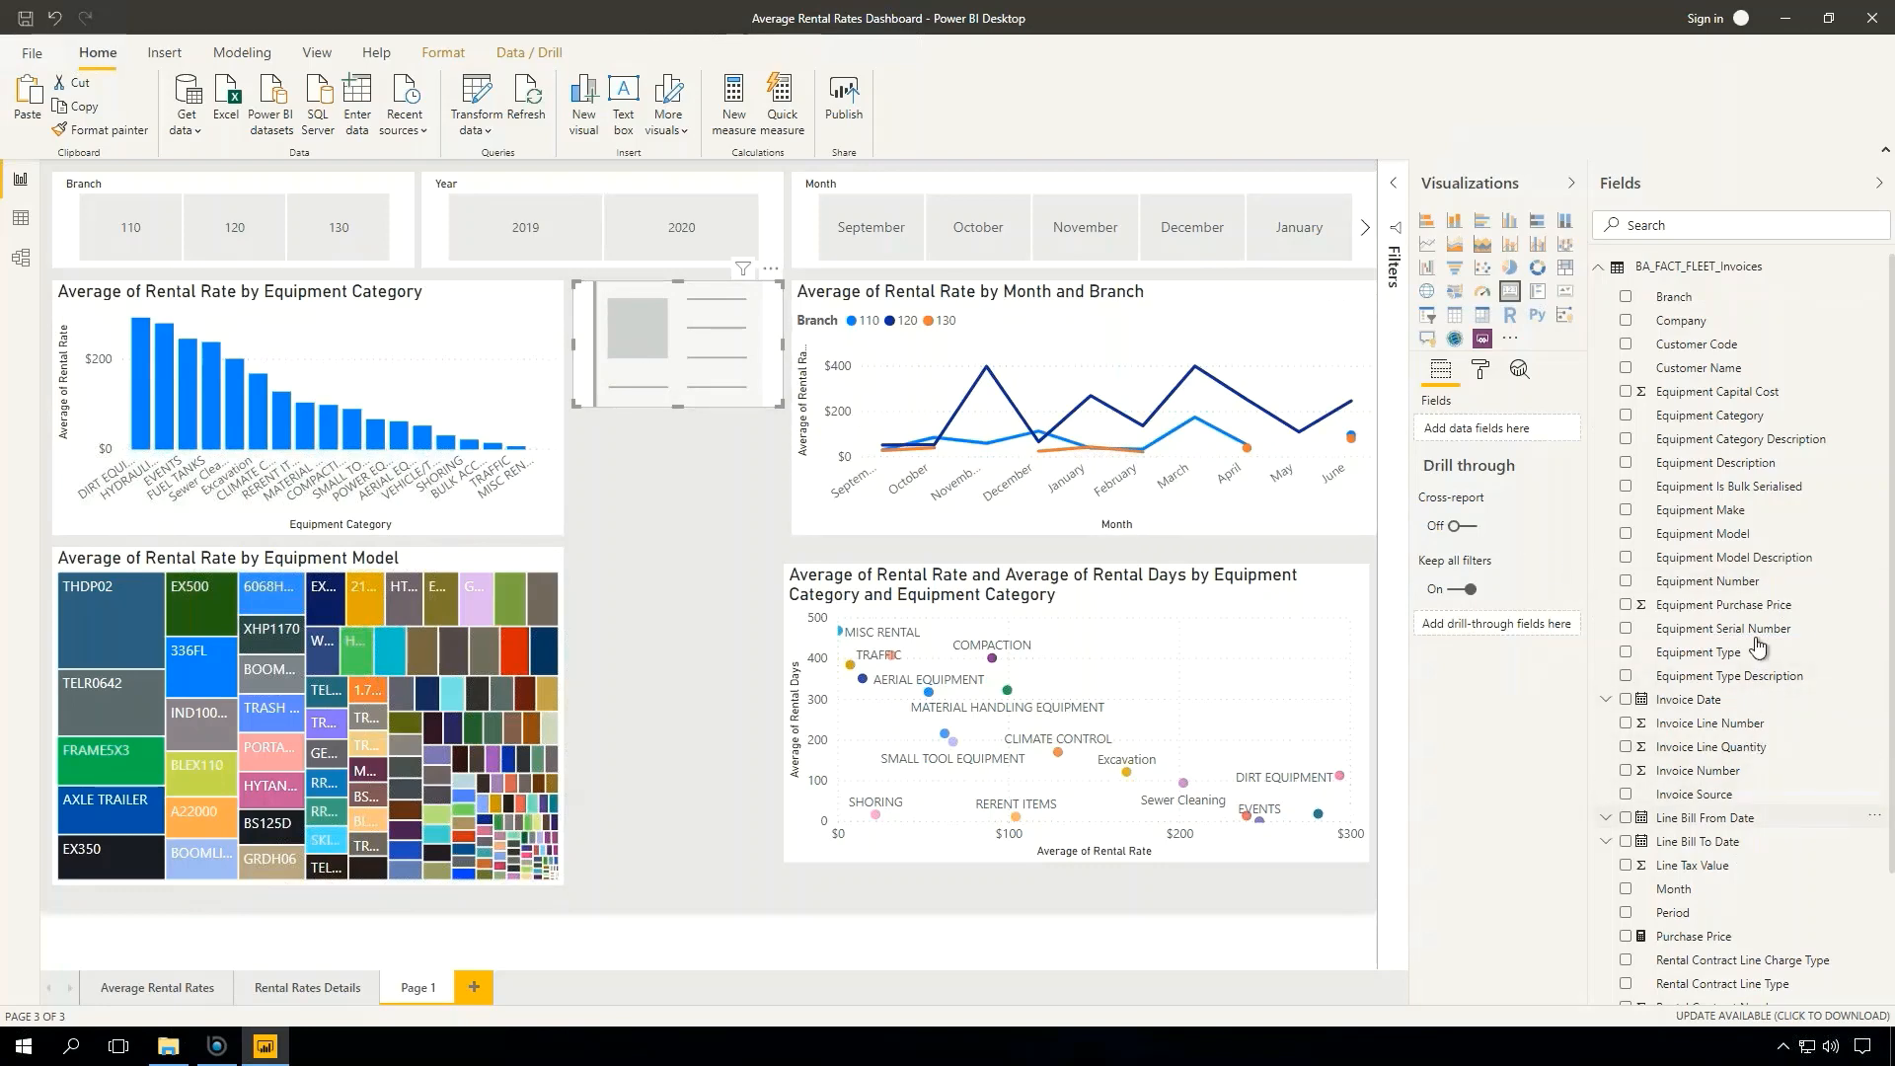
- Add Rental Rate to the new card and summarize it as Average
scroll(1757, 647, "down", 2)
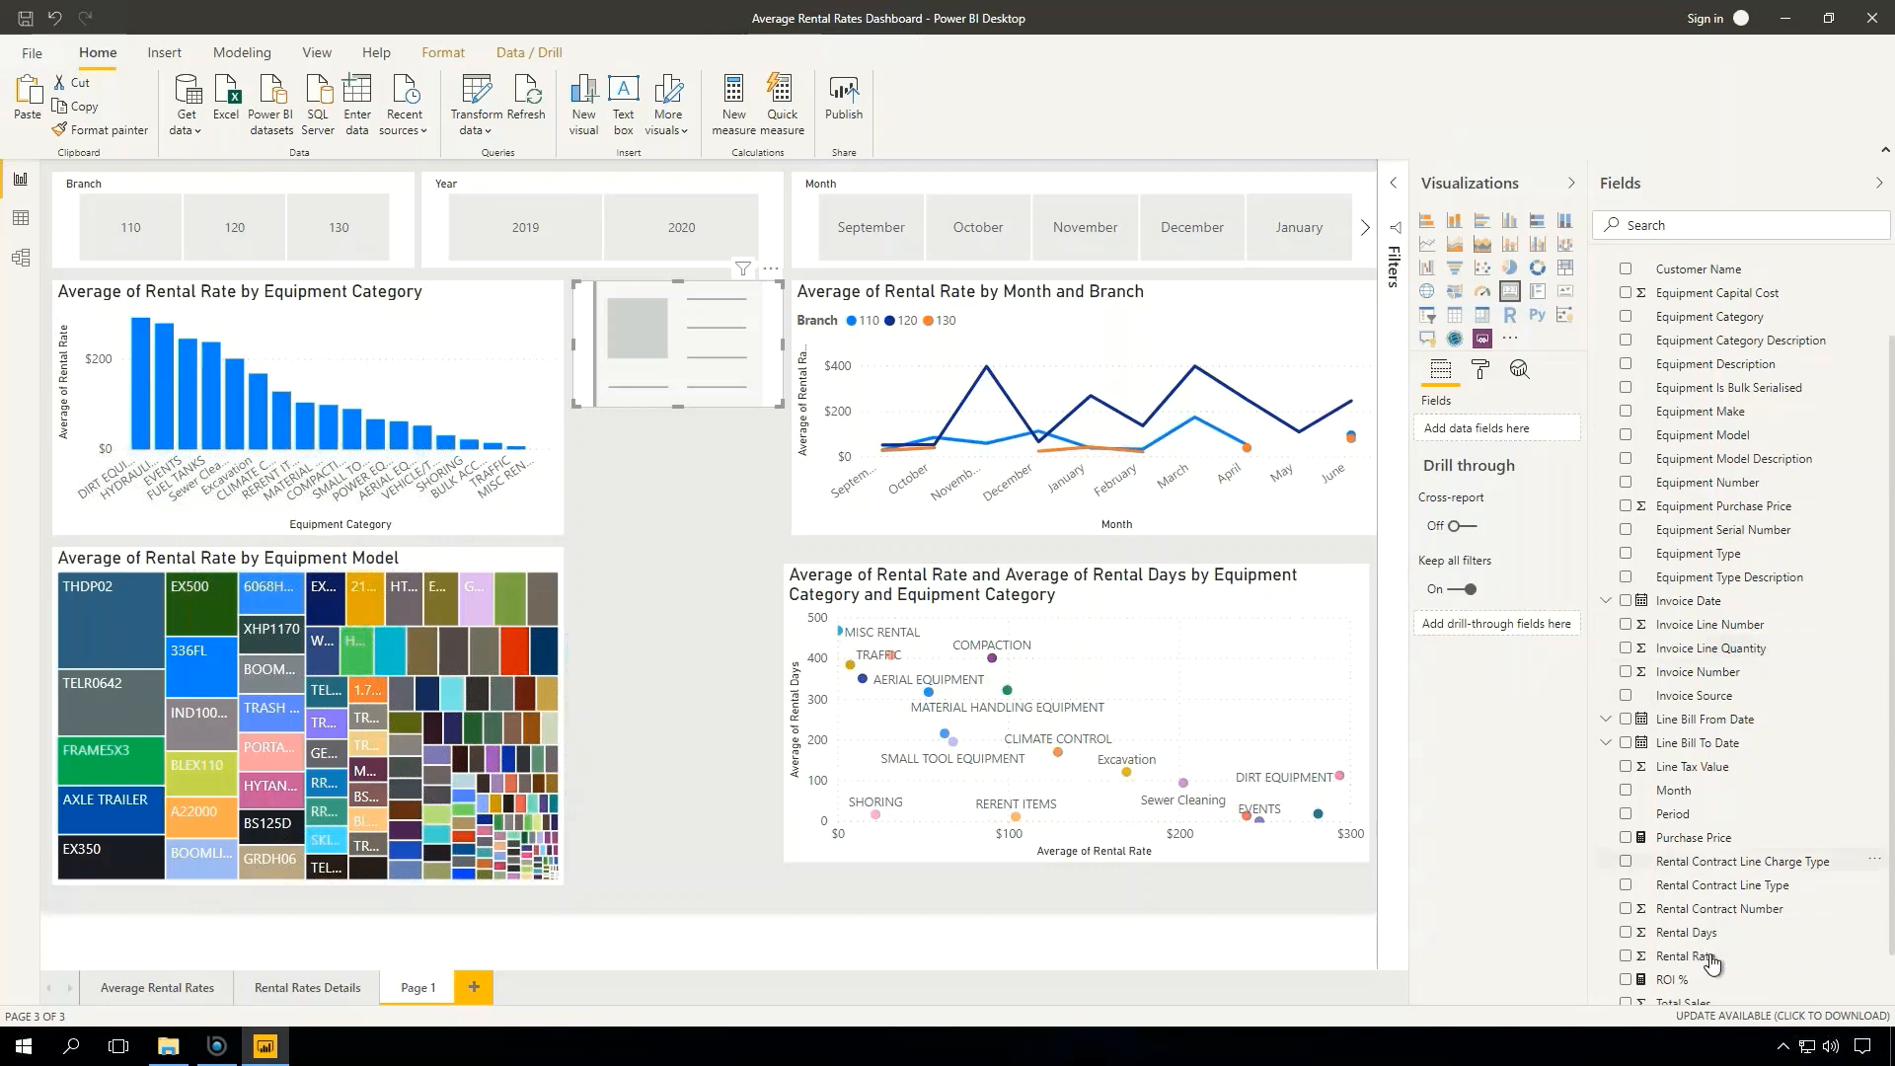
left_click_drag(1709, 962, 715, 369)
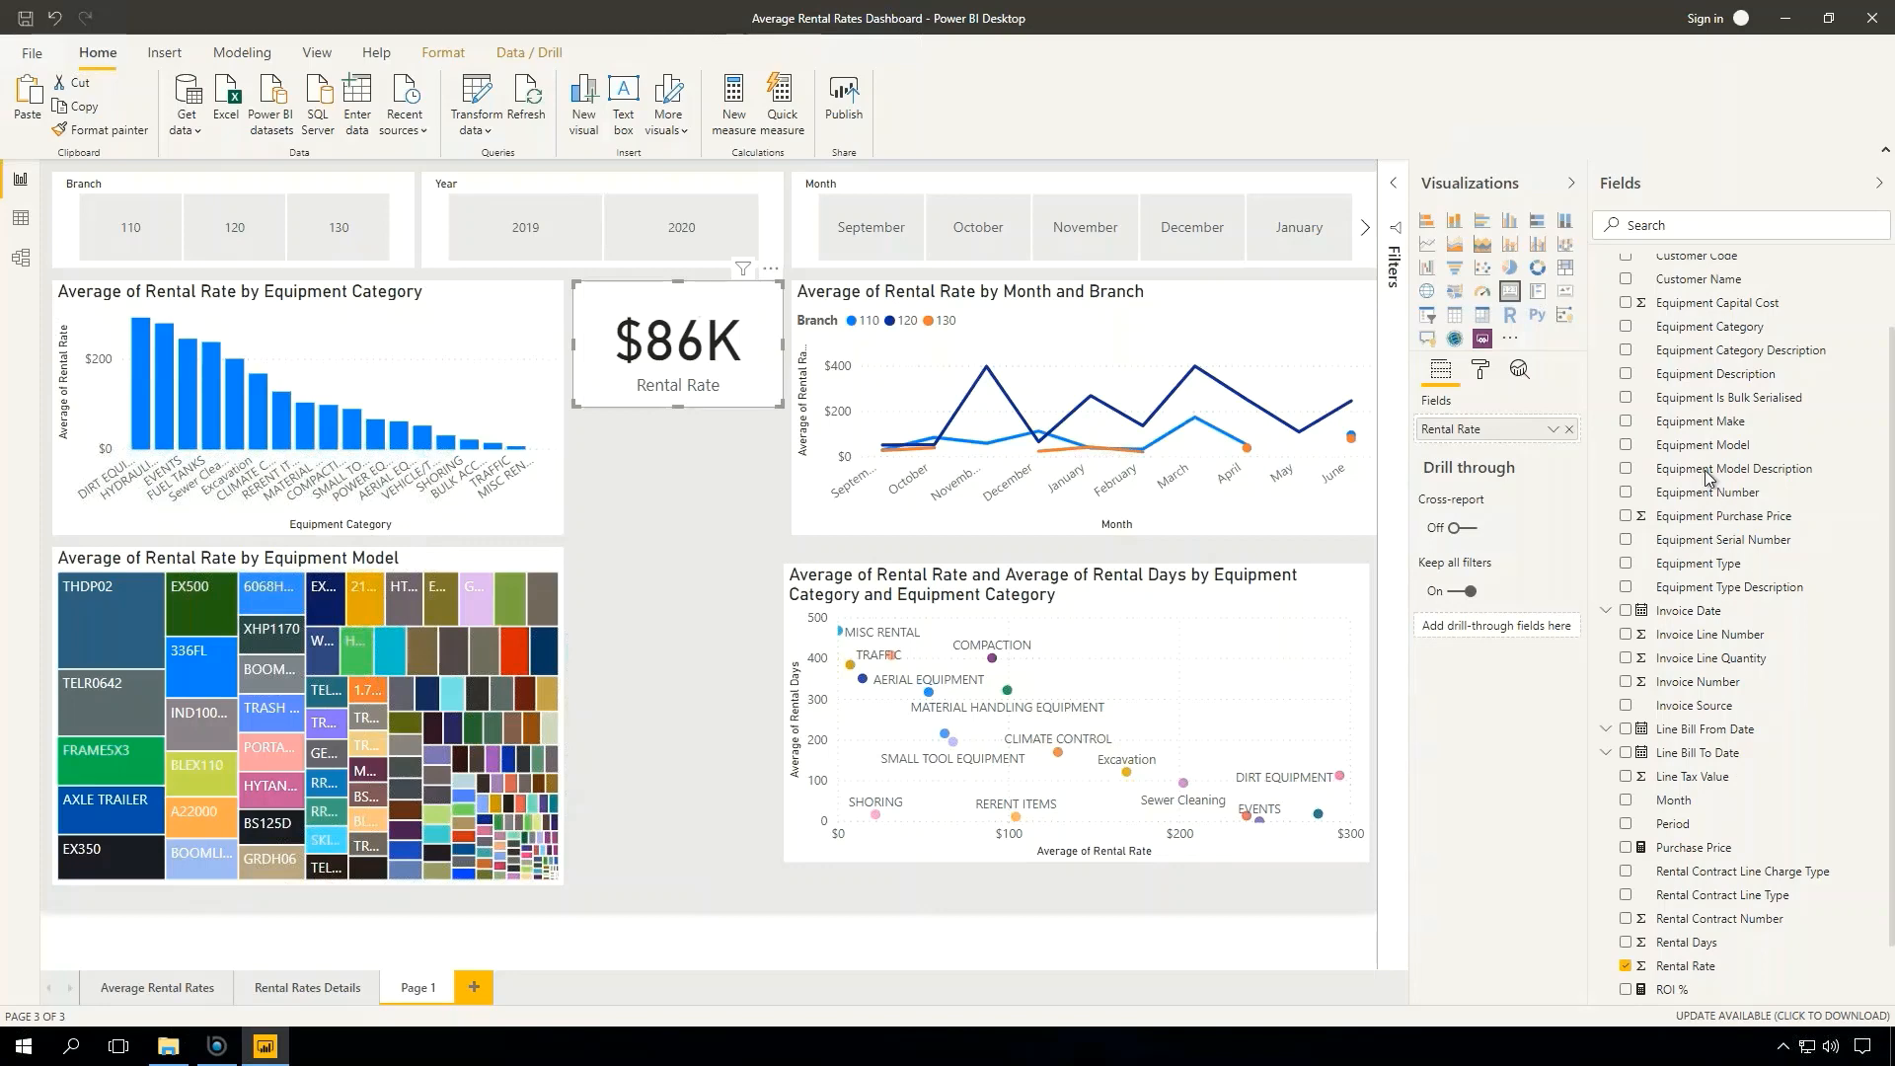
left_click(1554, 431)
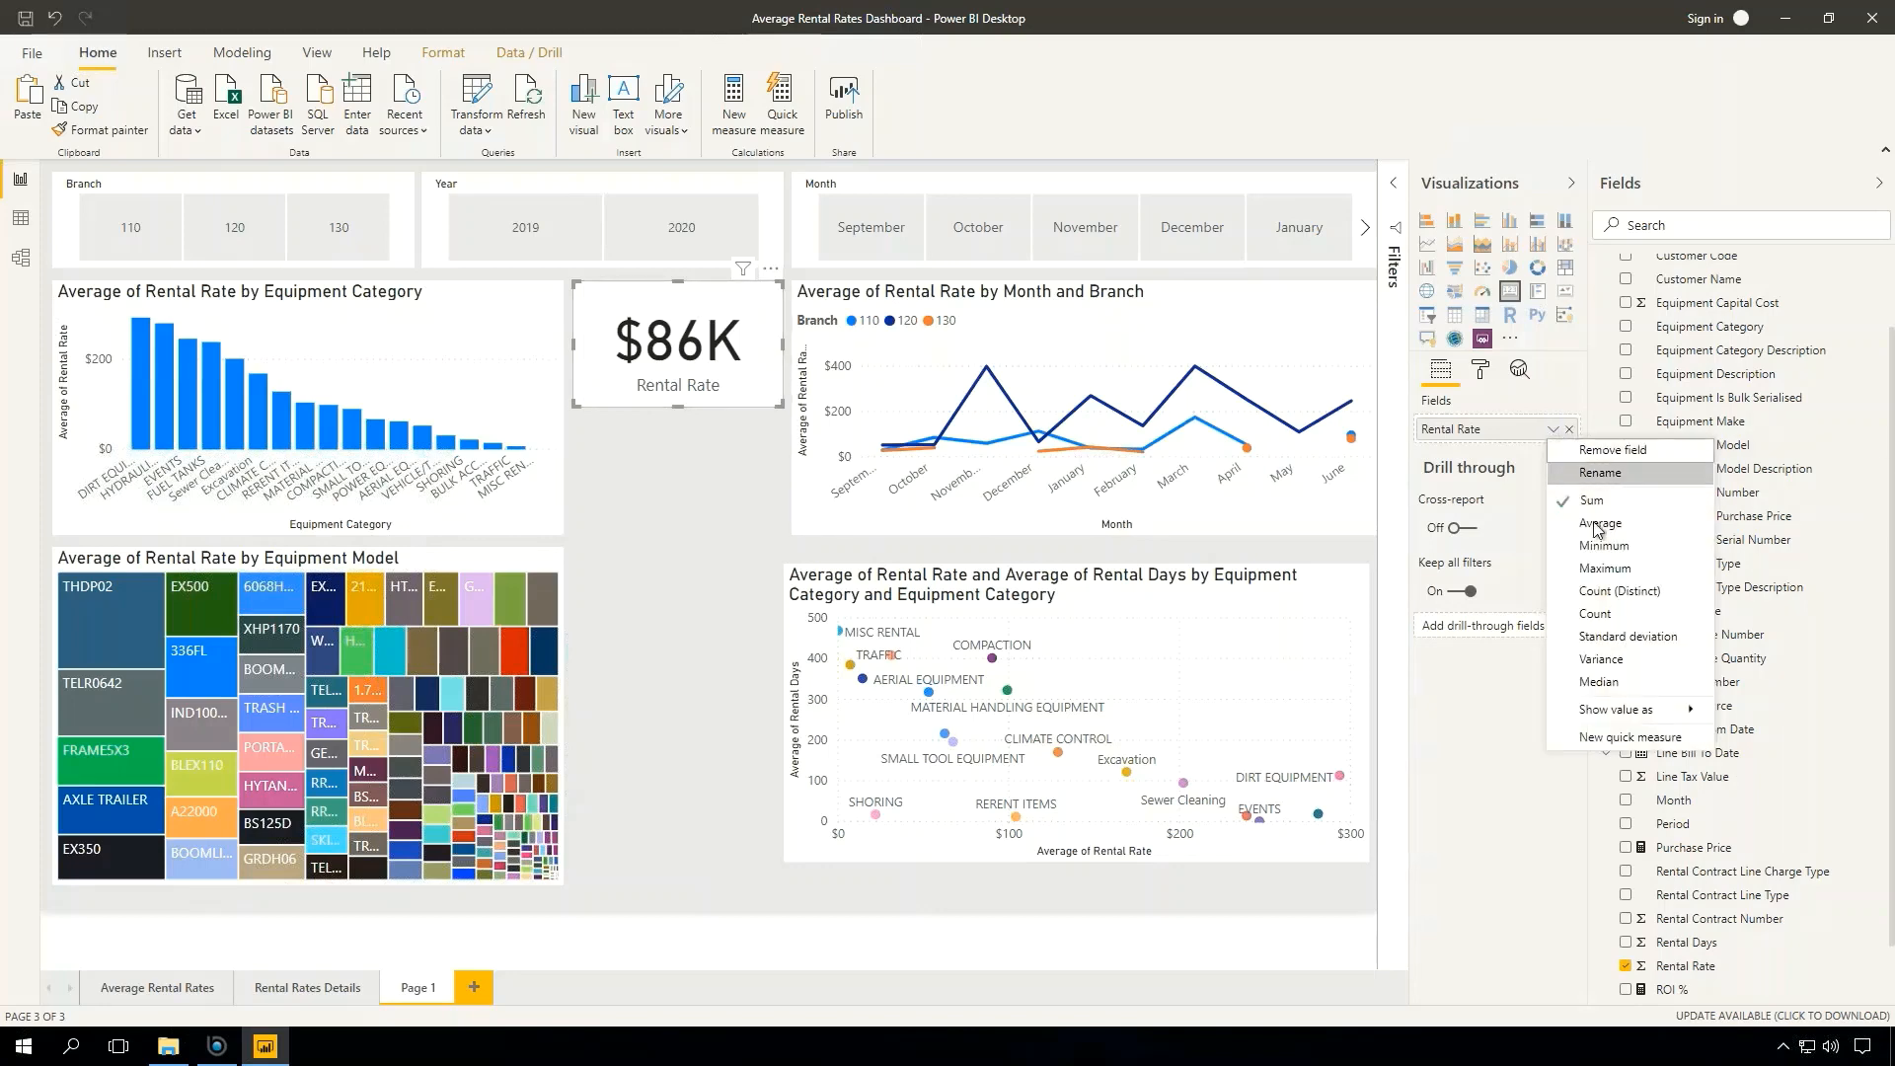
left_click(1596, 525)
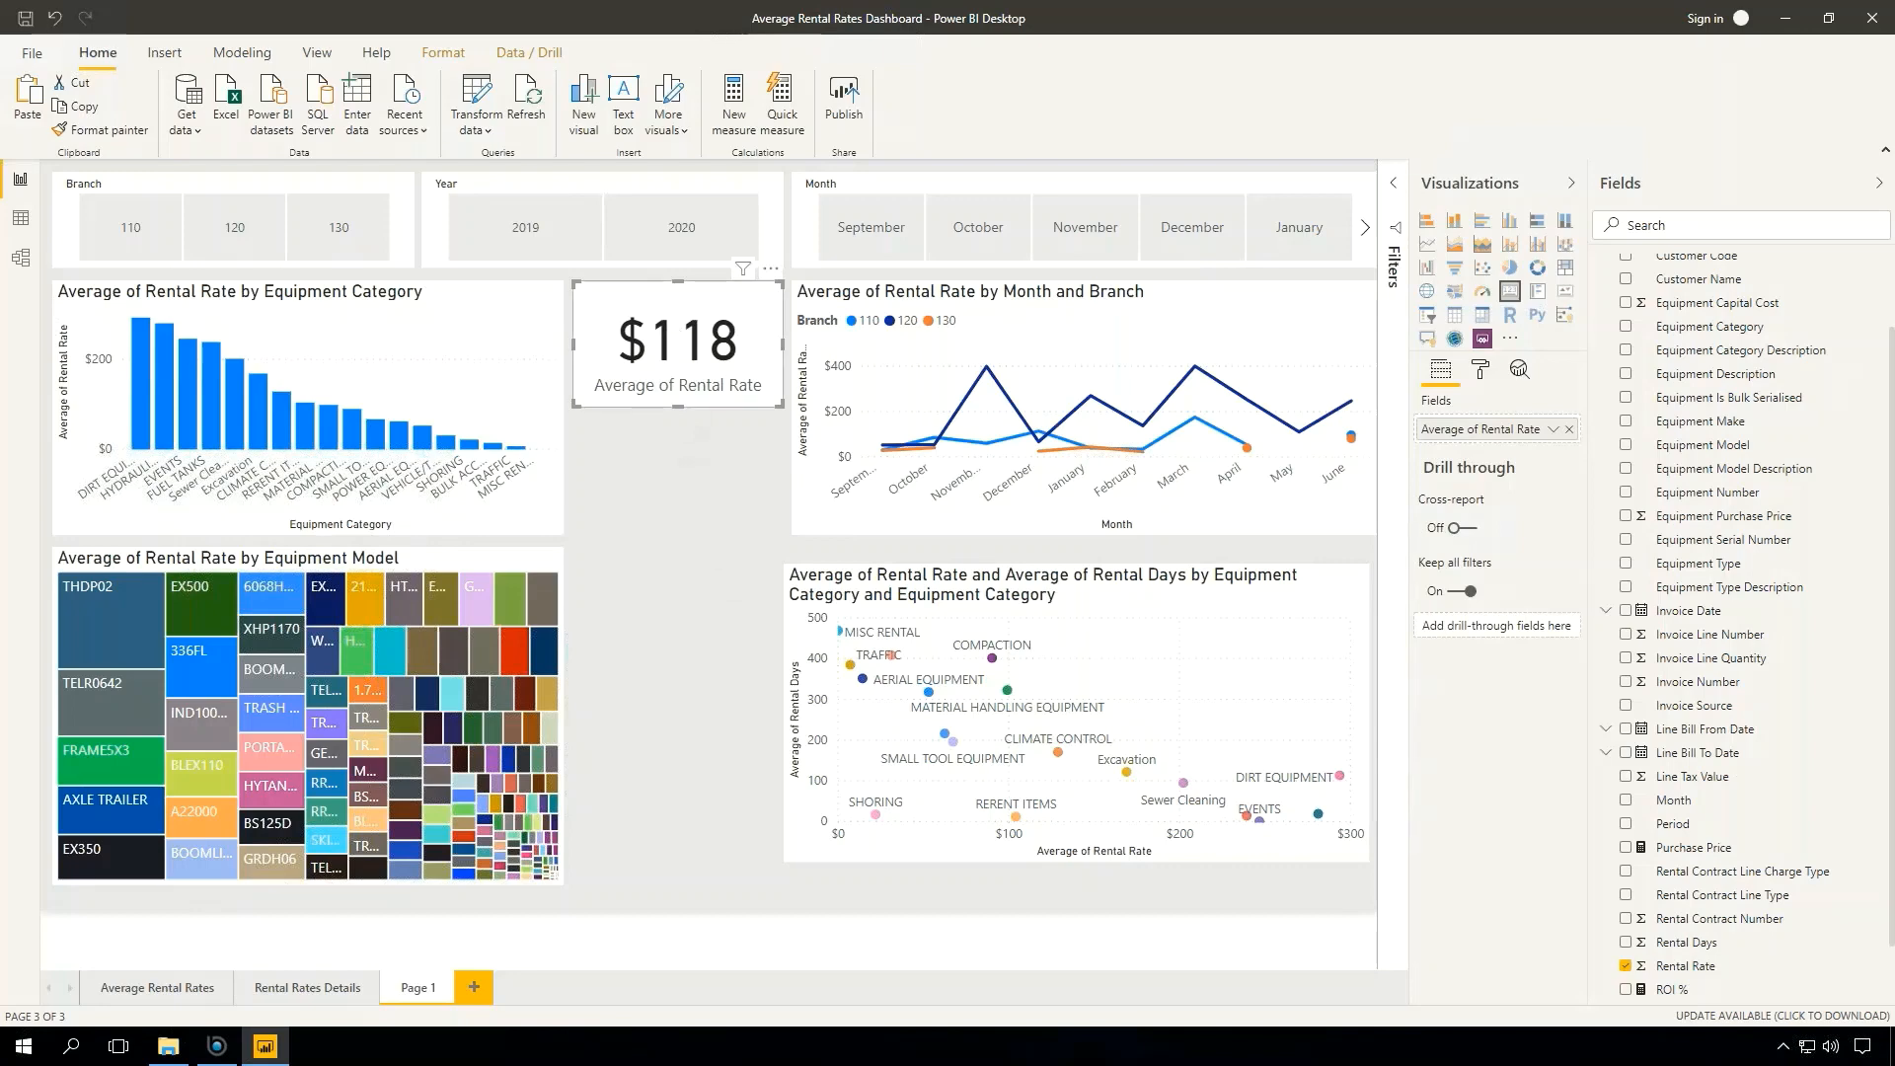
- Place a copy of the Rental Rate card beneath it and replace its field with the average of Rental Days
key("ctrl+v")
left_click_drag(685, 320, 675, 442)
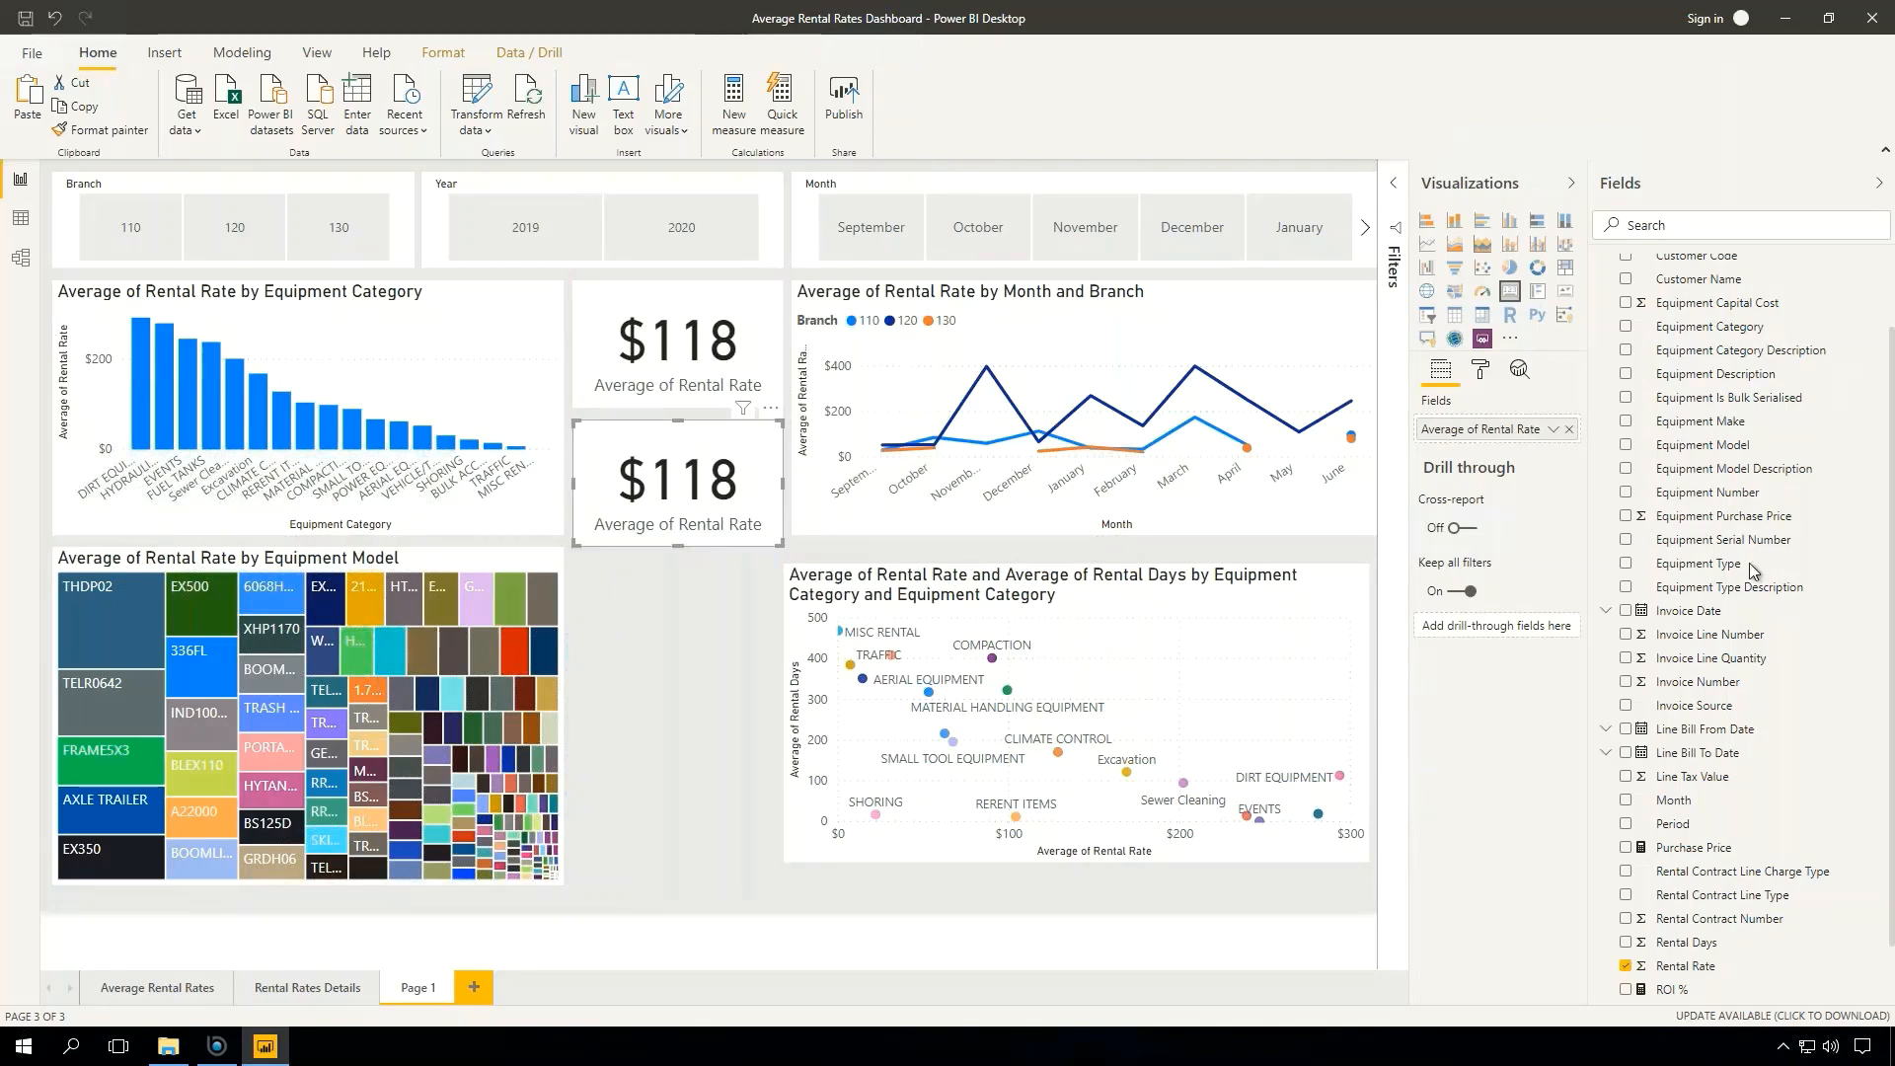
scroll(1744, 647, "down", 1)
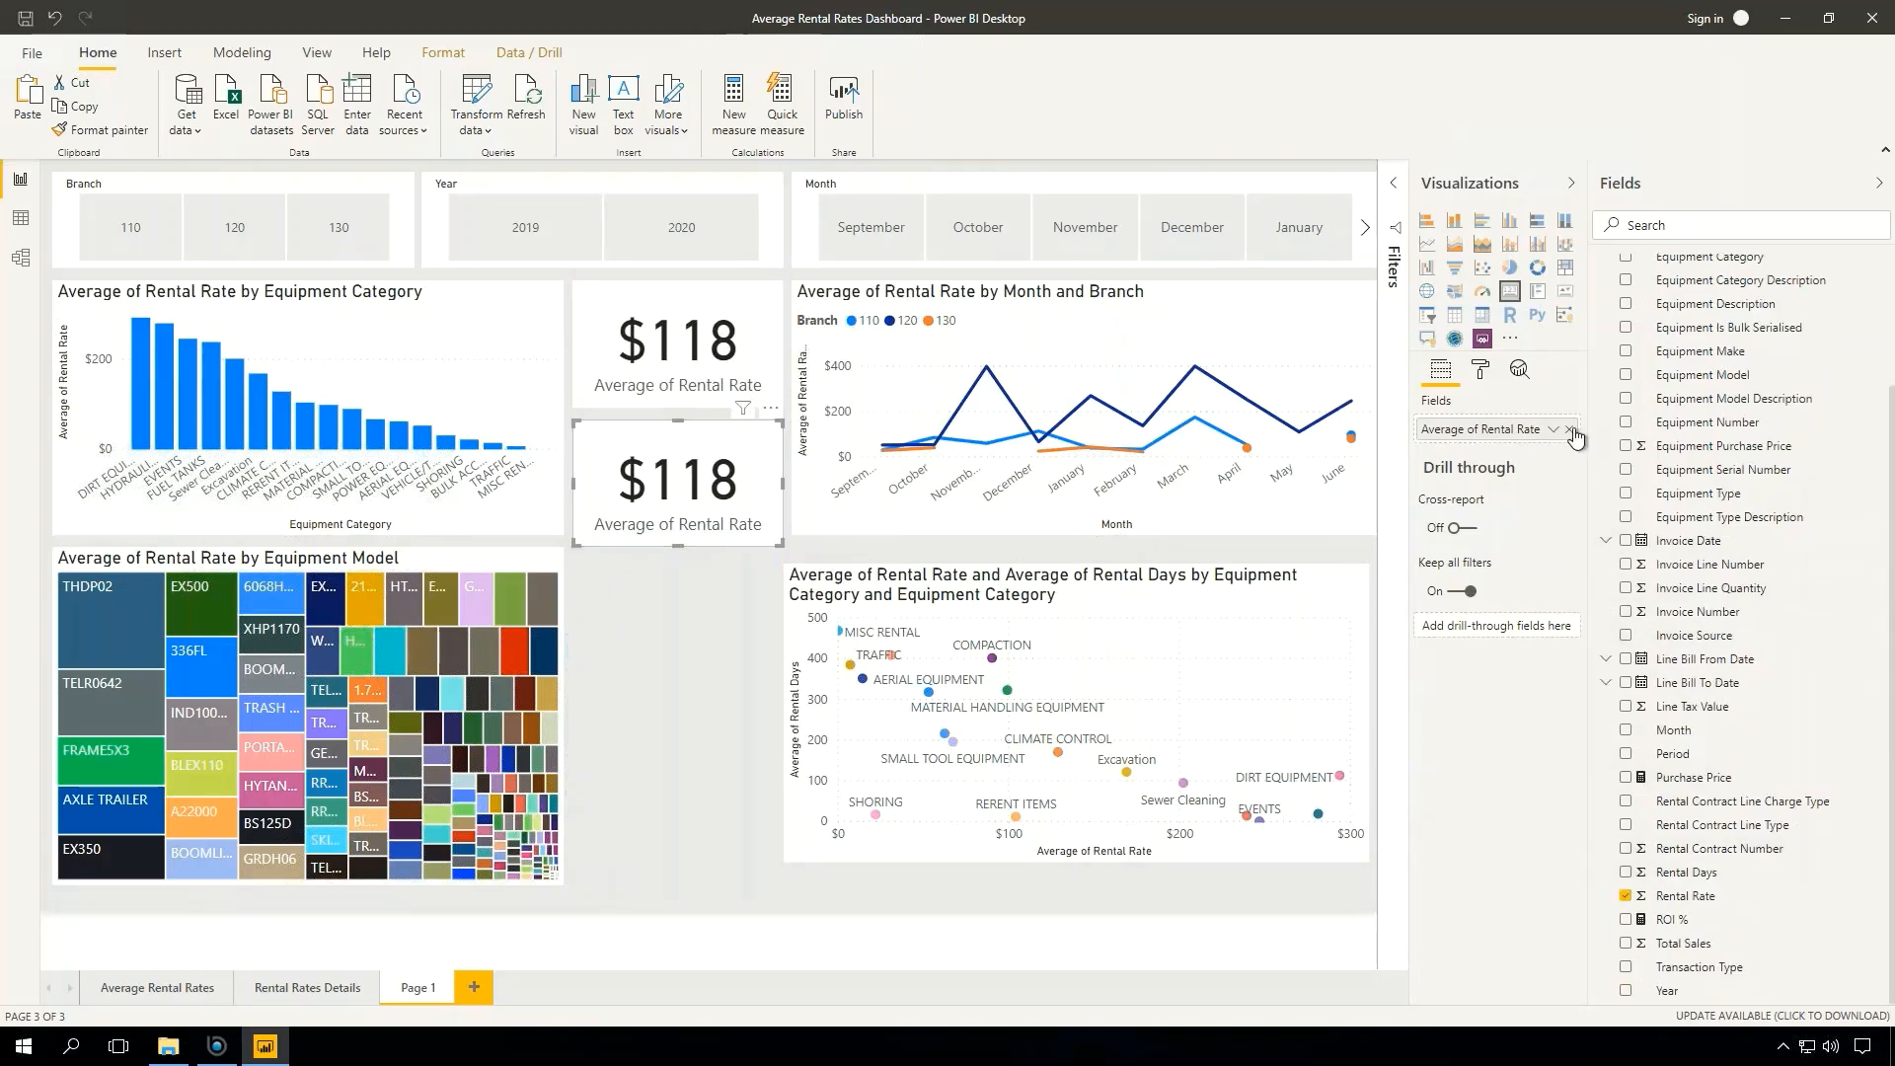
left_click(1718, 894)
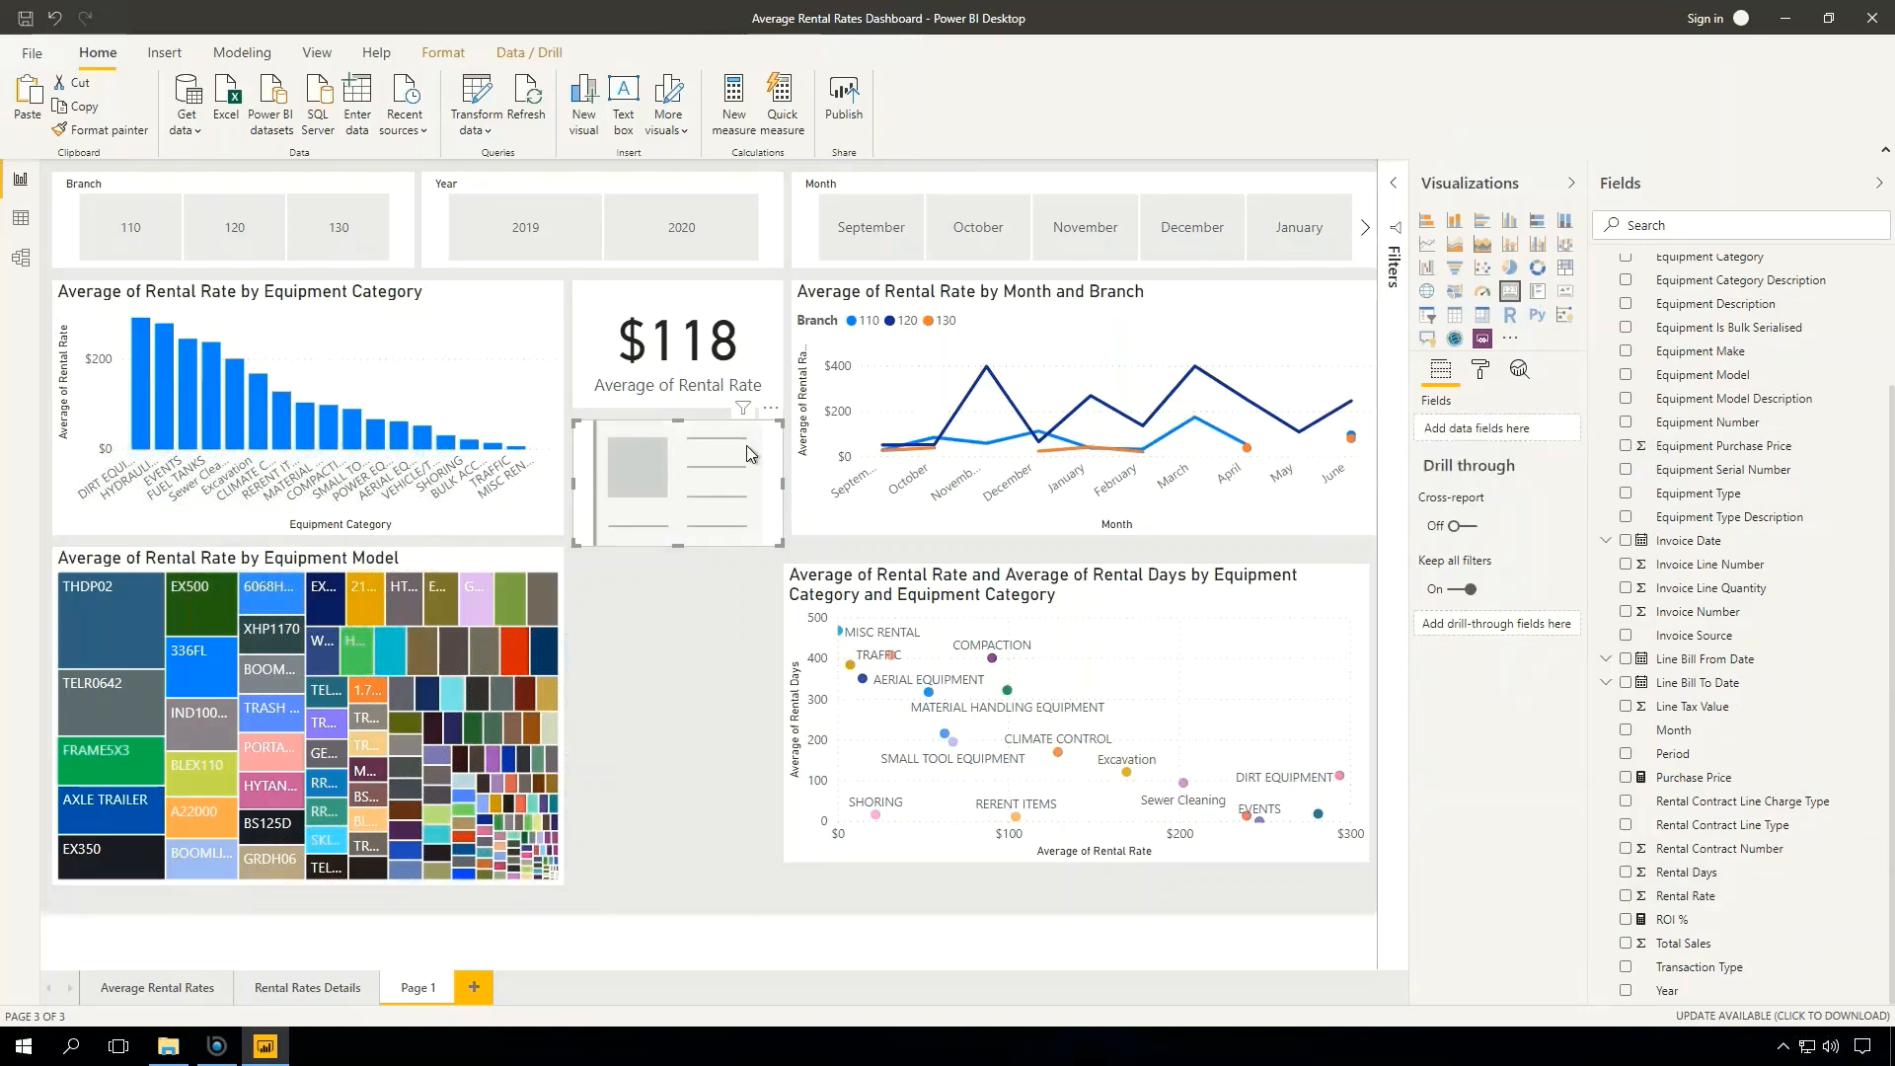
left_click_drag(1686, 872, 746, 447)
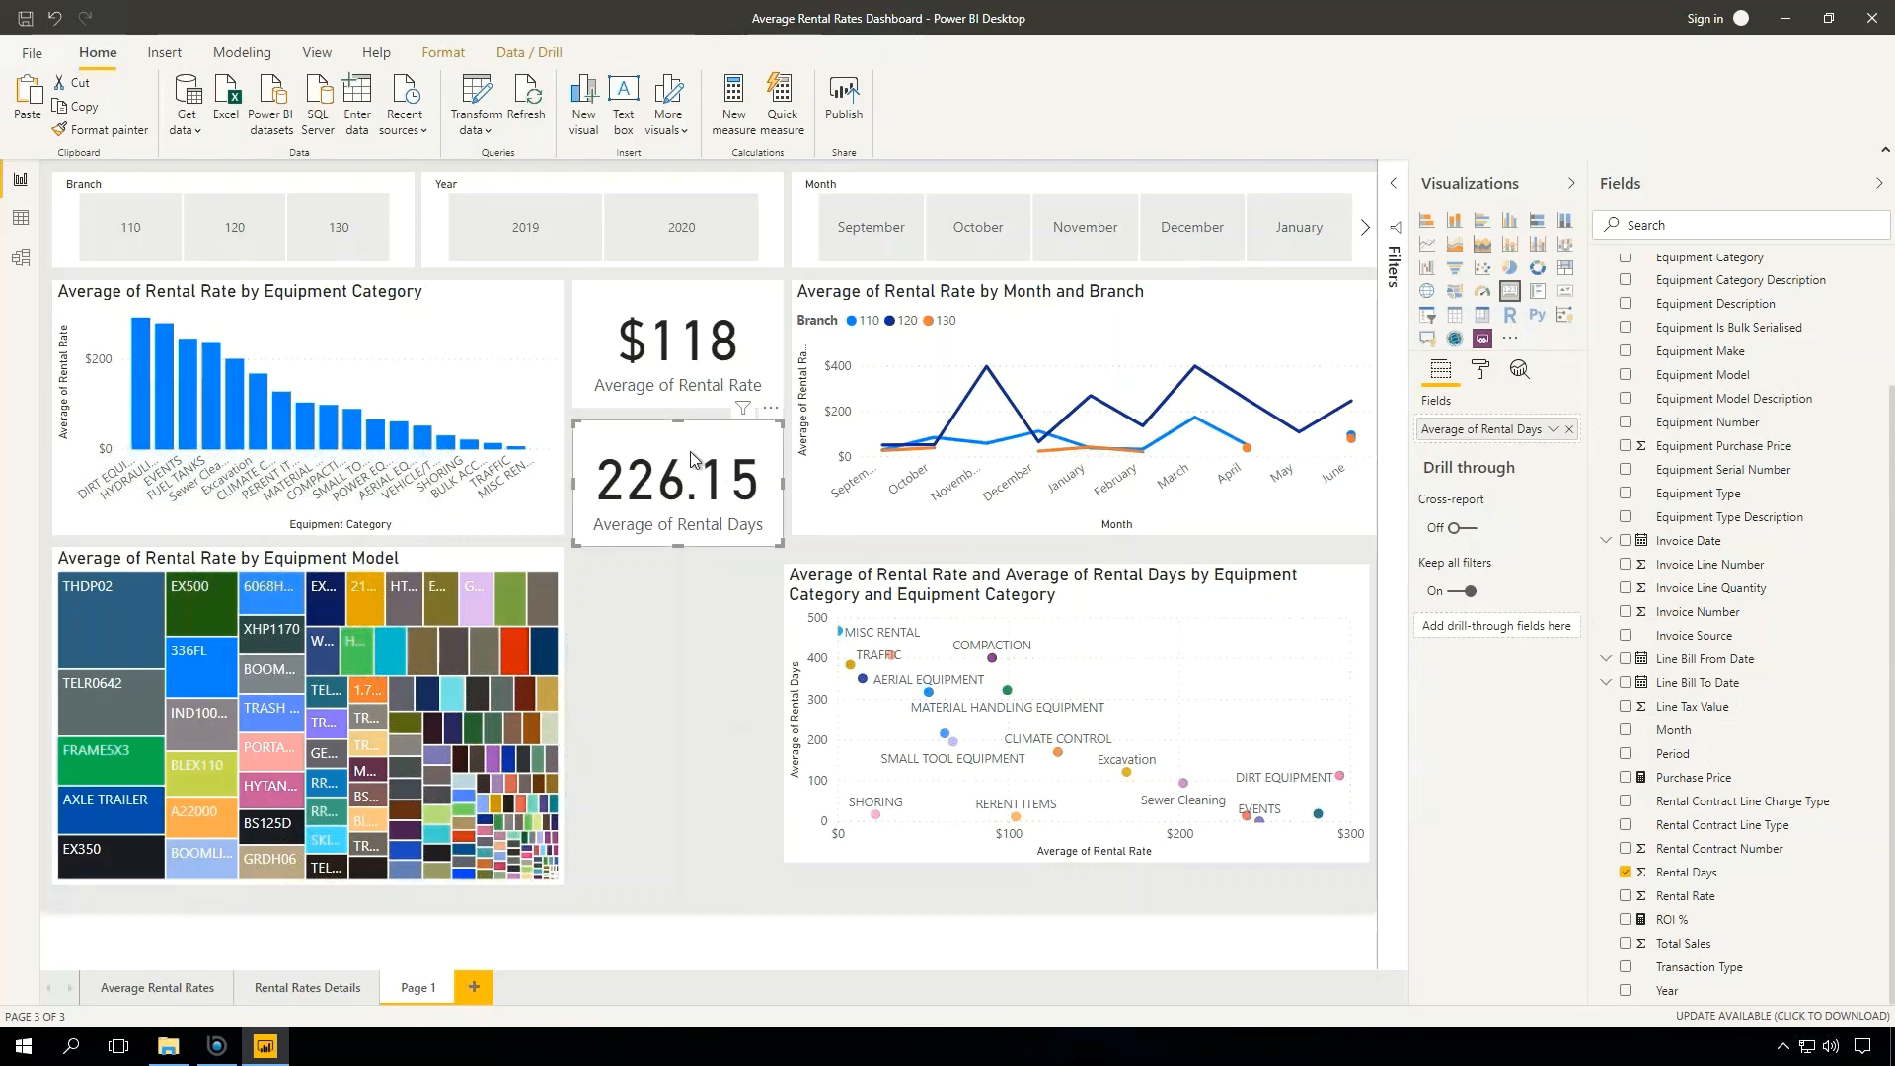
- Place a copy of the Rental Days card beneath it and replace its field with Total Sales
key("ctrl+c")
key("ctrl+v")
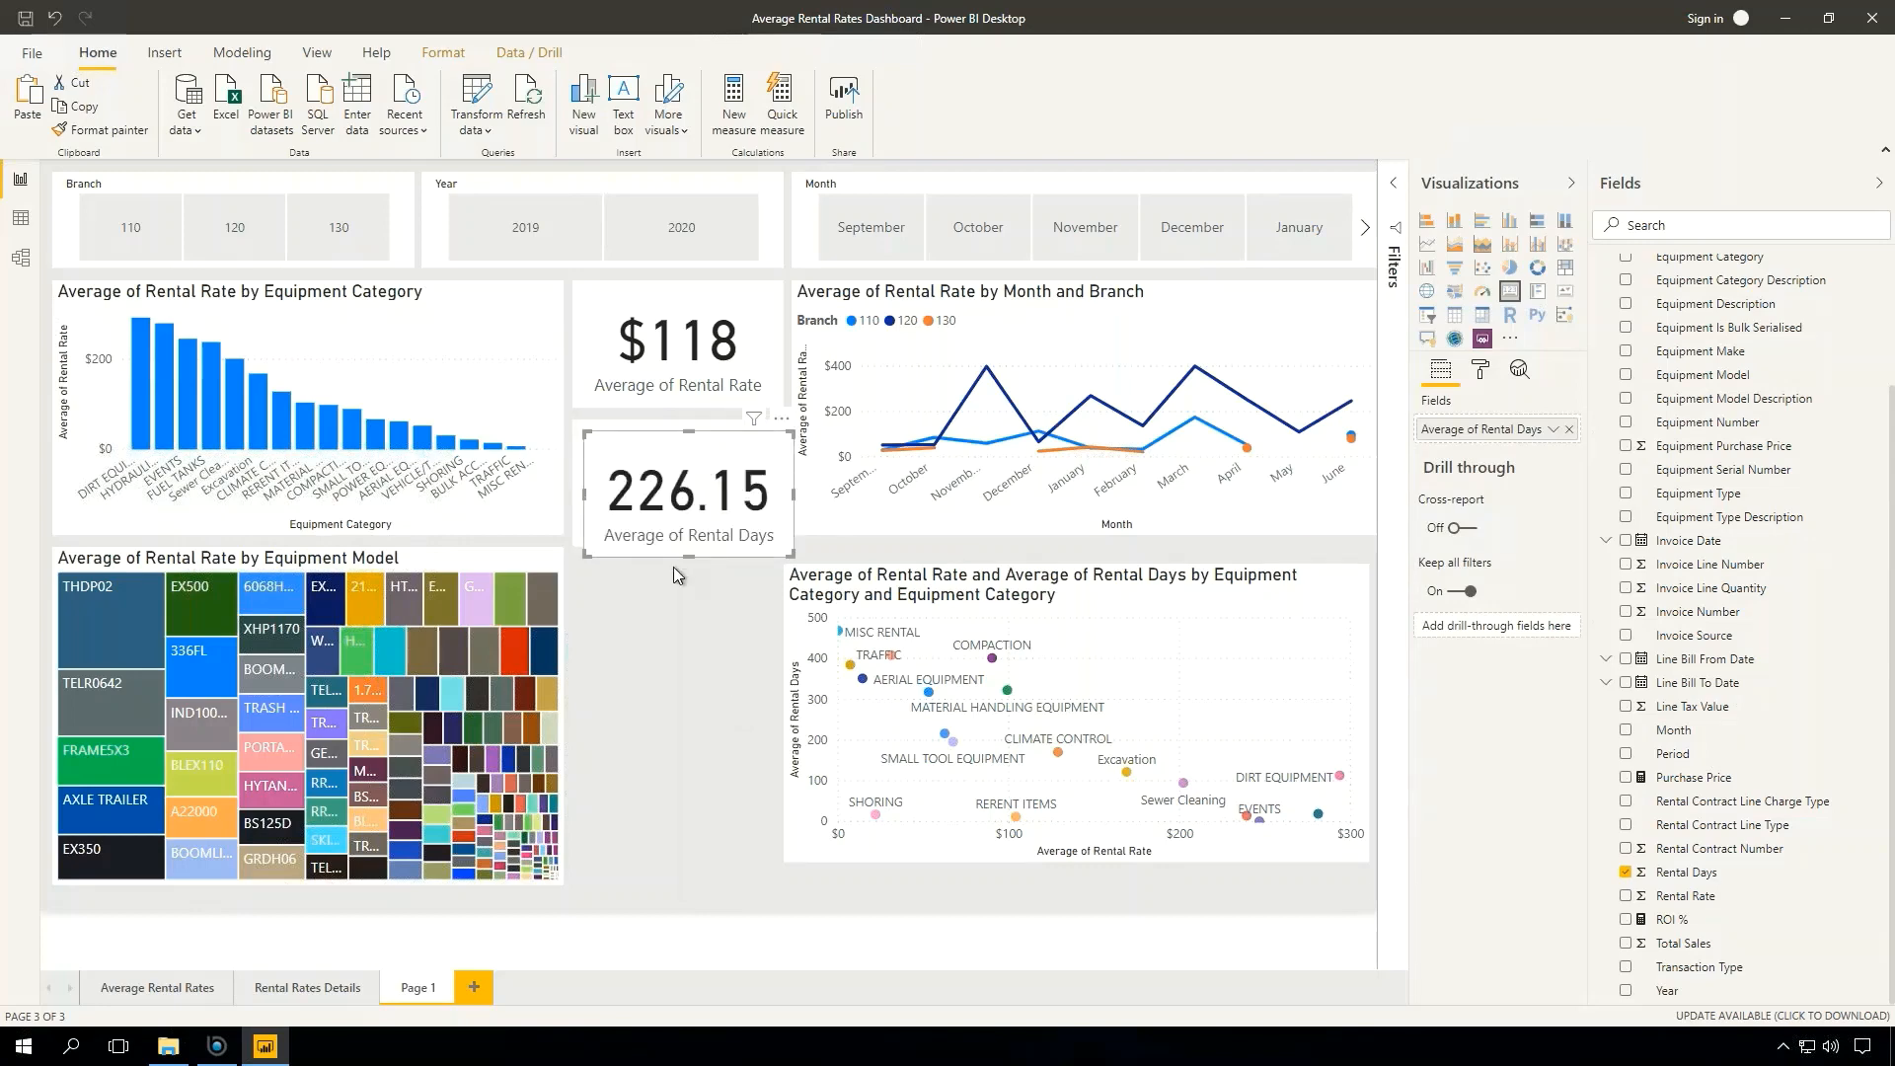
left_click_drag(673, 573, 677, 591)
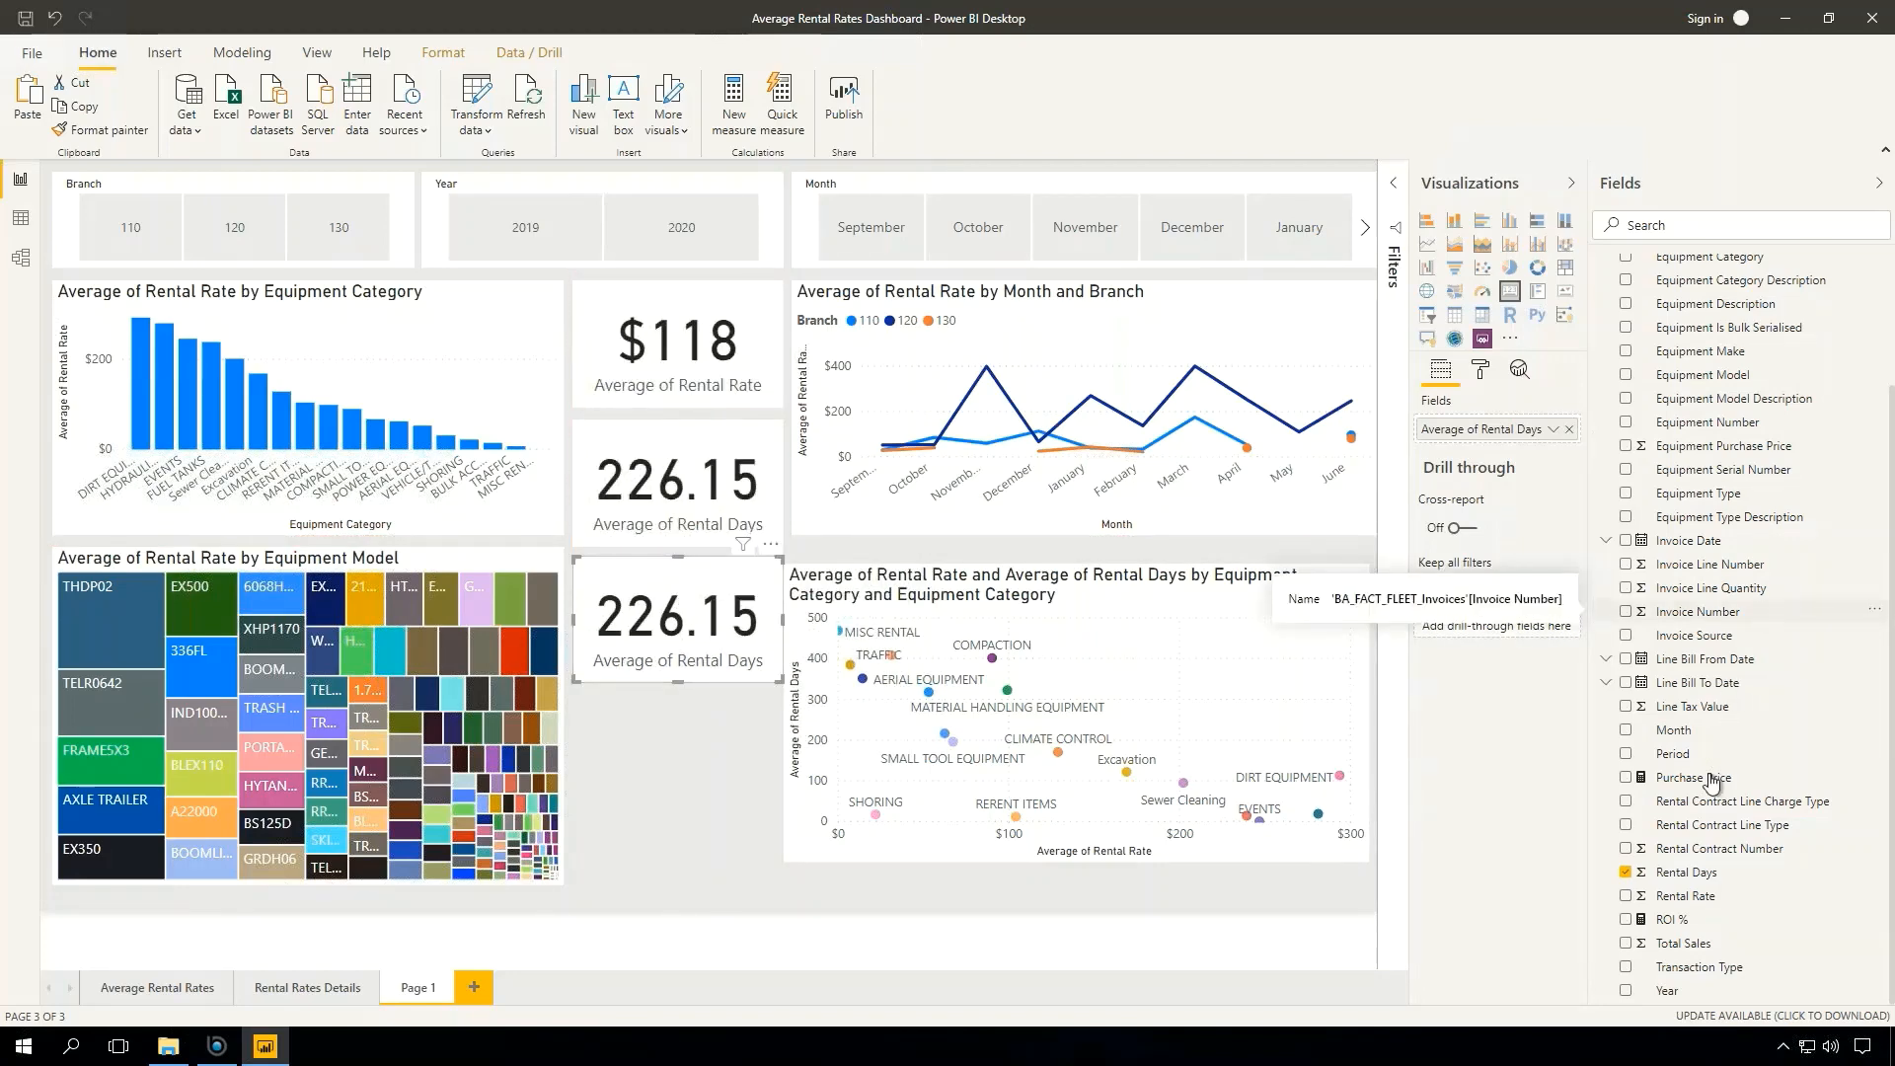
left_click(1569, 428)
left_click_drag(1682, 943, 1499, 431)
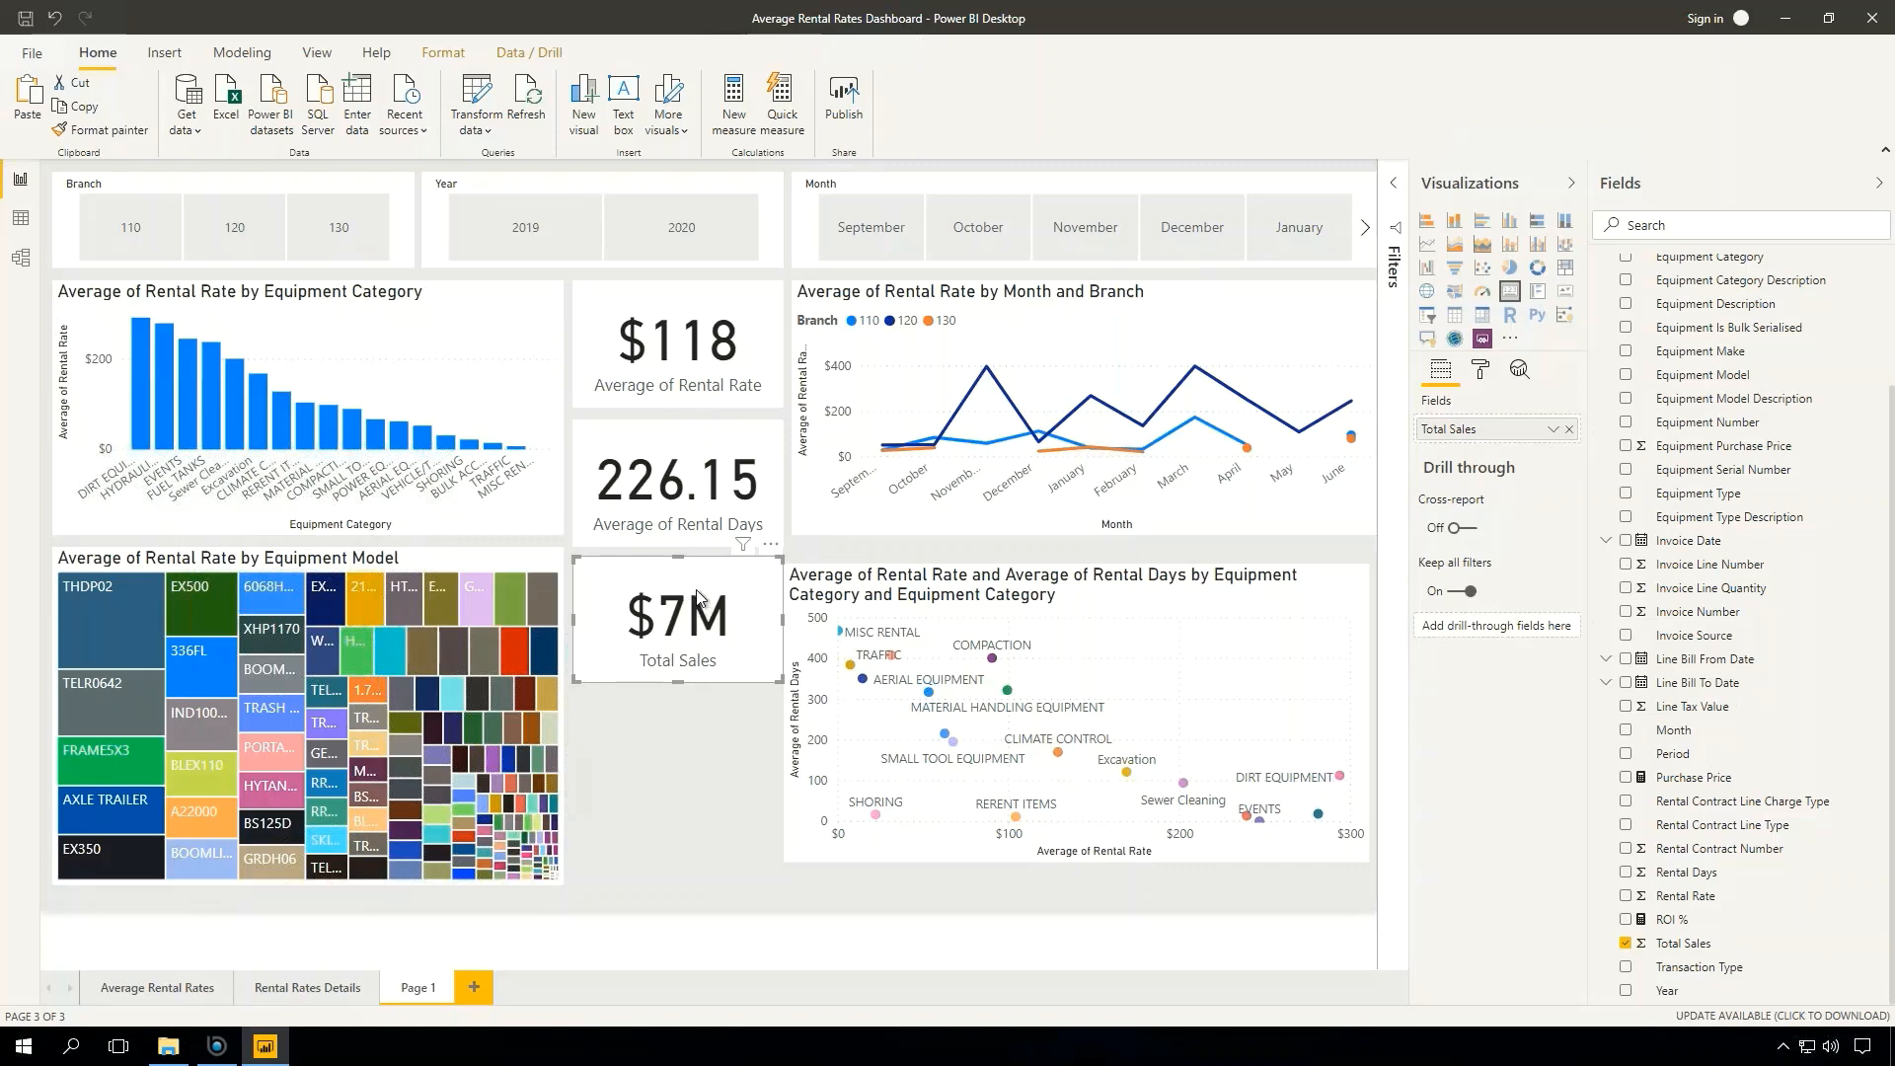
- Place a copy of the Total Sales card beneath it and replace its field with Equipment Purchase Price
key("ctrl+c")
key("ctrl+v")
left_click_drag(696, 590, 686, 720)
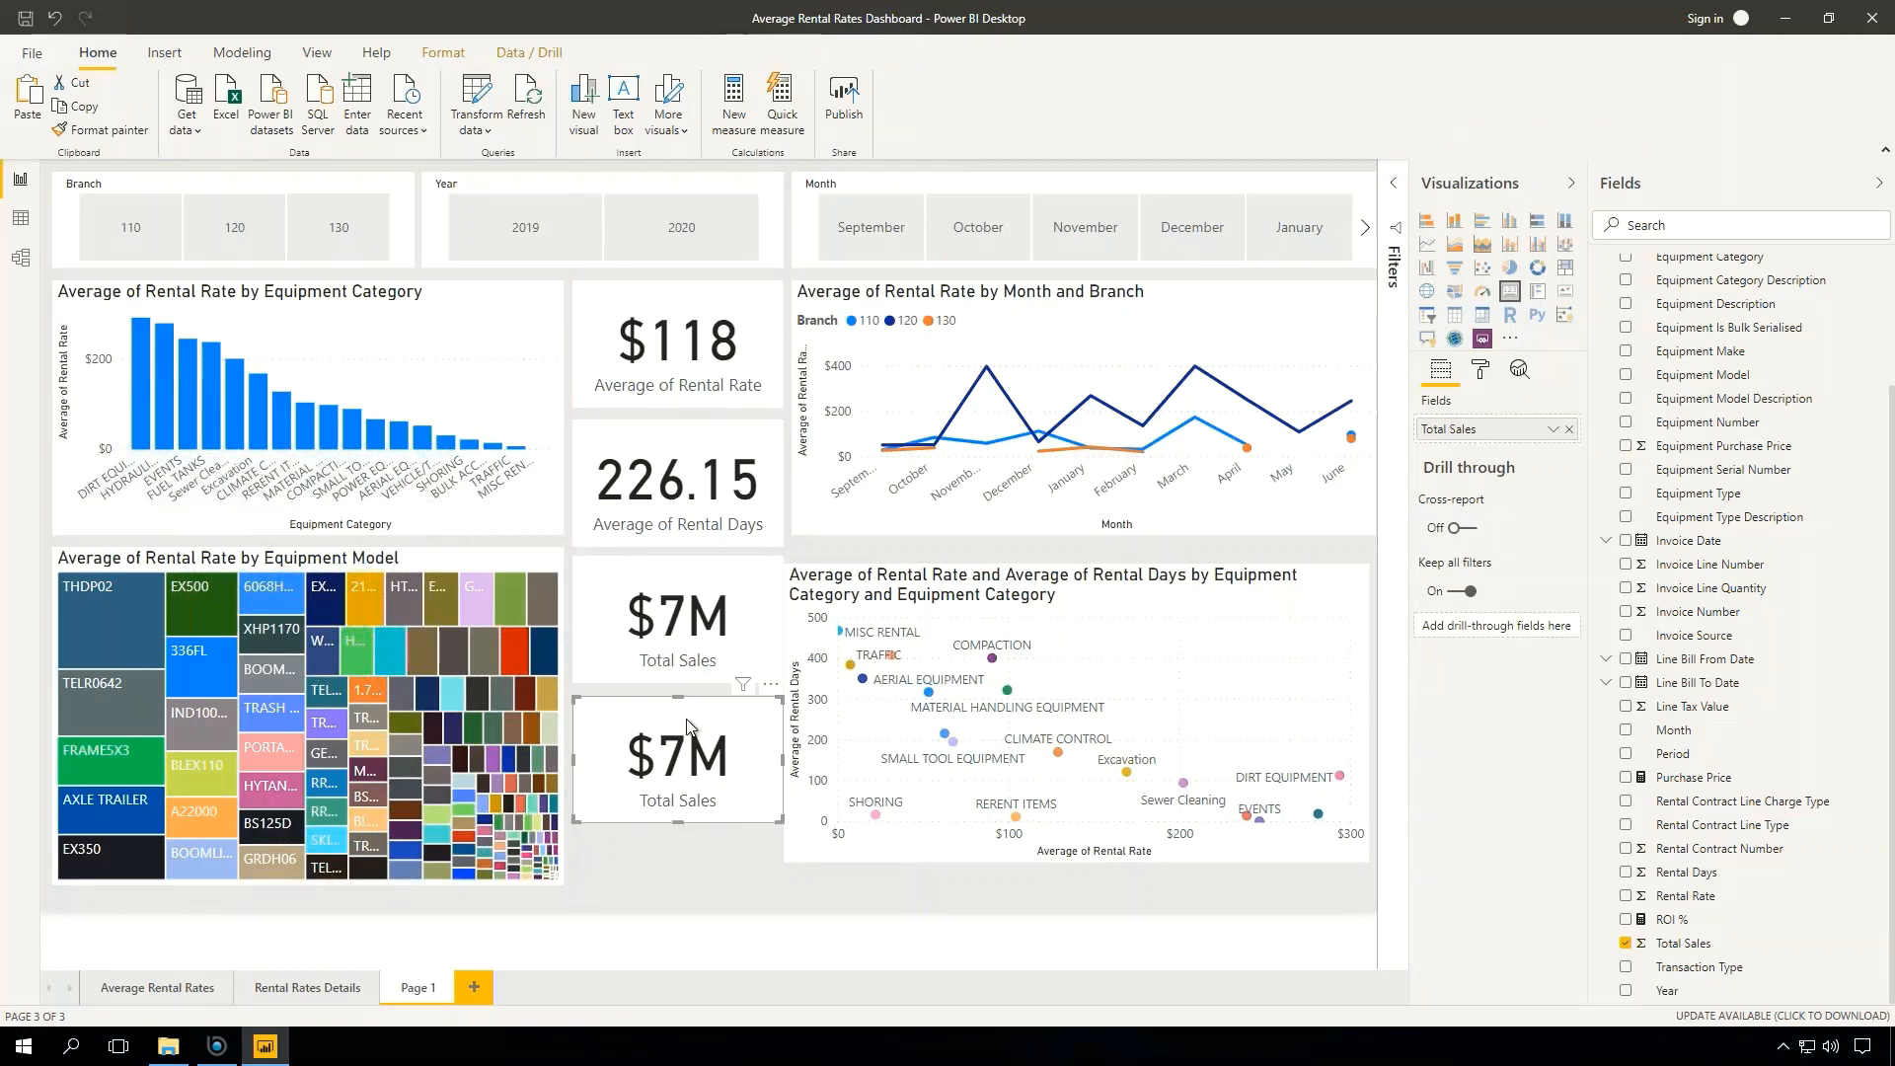
left_click(1569, 428)
left_click_drag(1705, 452, 1496, 429)
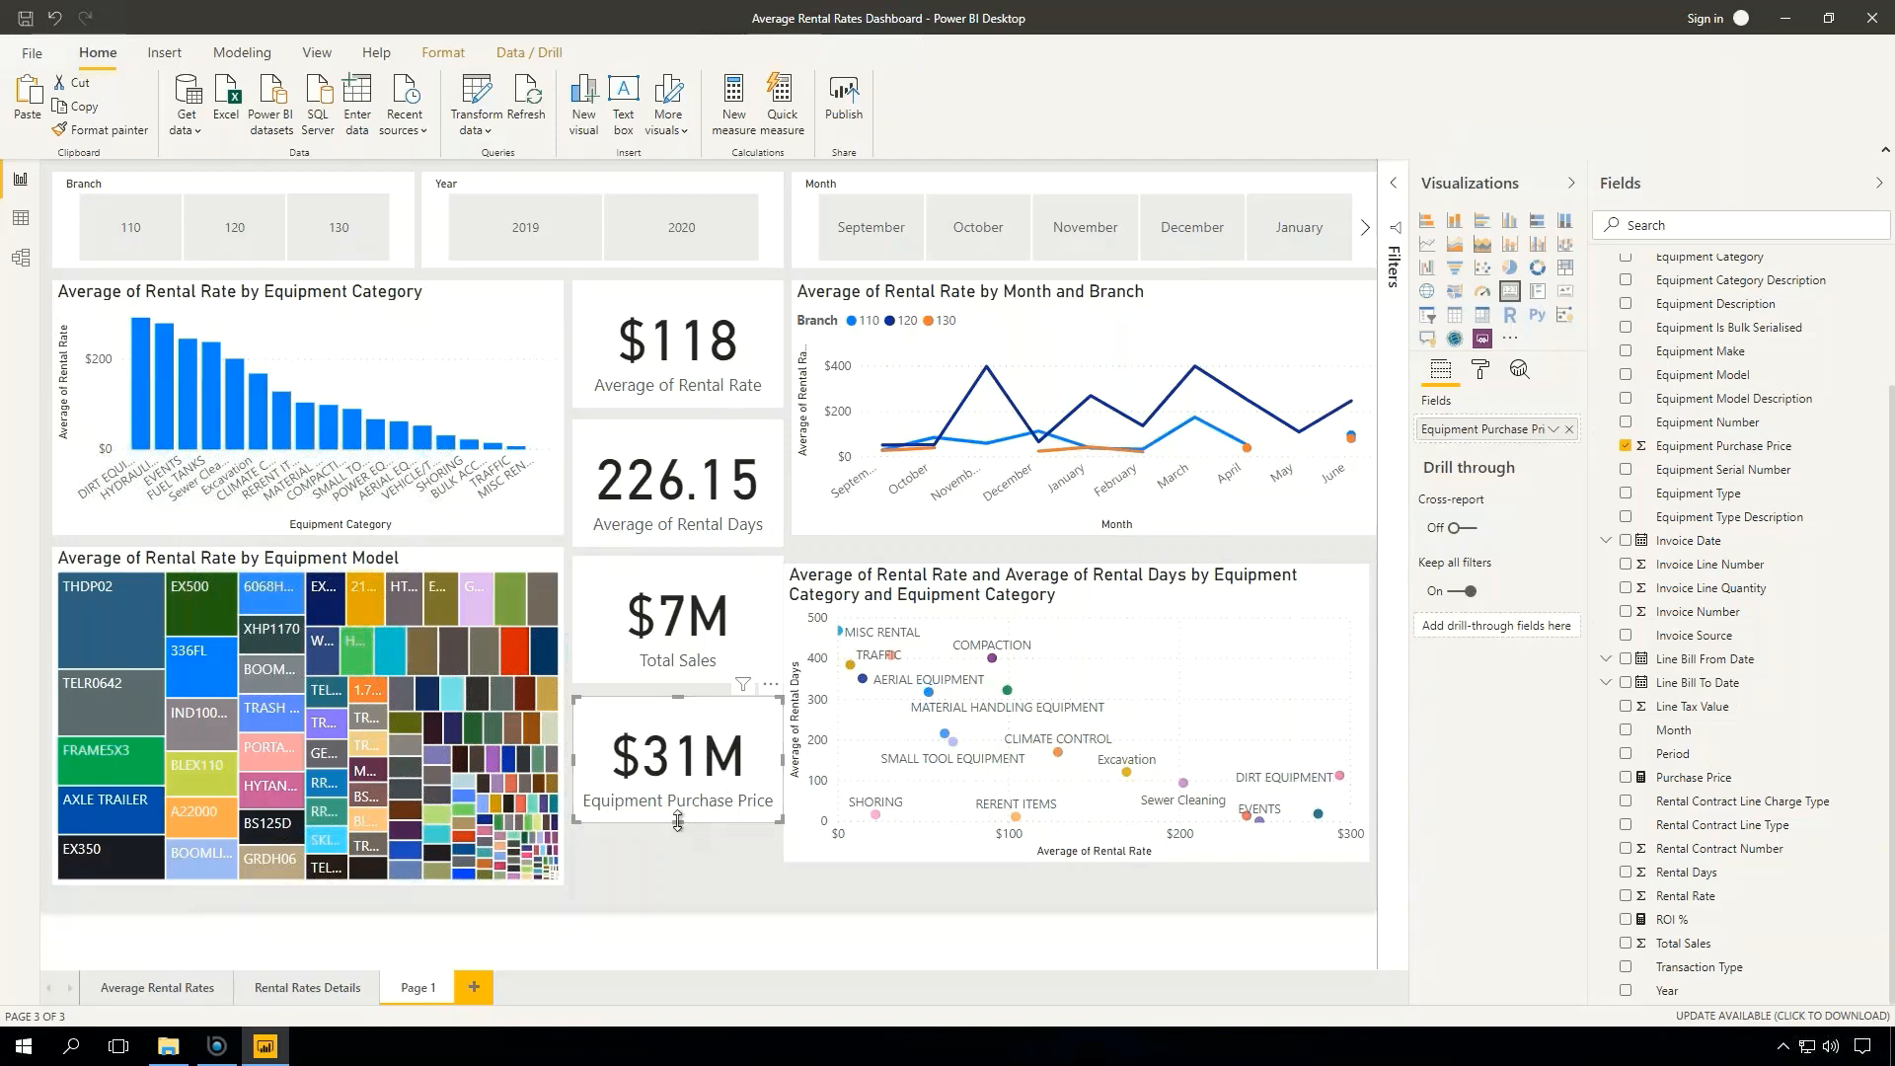
- Shorten the Equipment Purchase Price card, place a copy beneath it and replace the copy's field with ROI %
left_click_drag(675, 821, 695, 773)
key("ctrl+c")
key("ctrl+v")
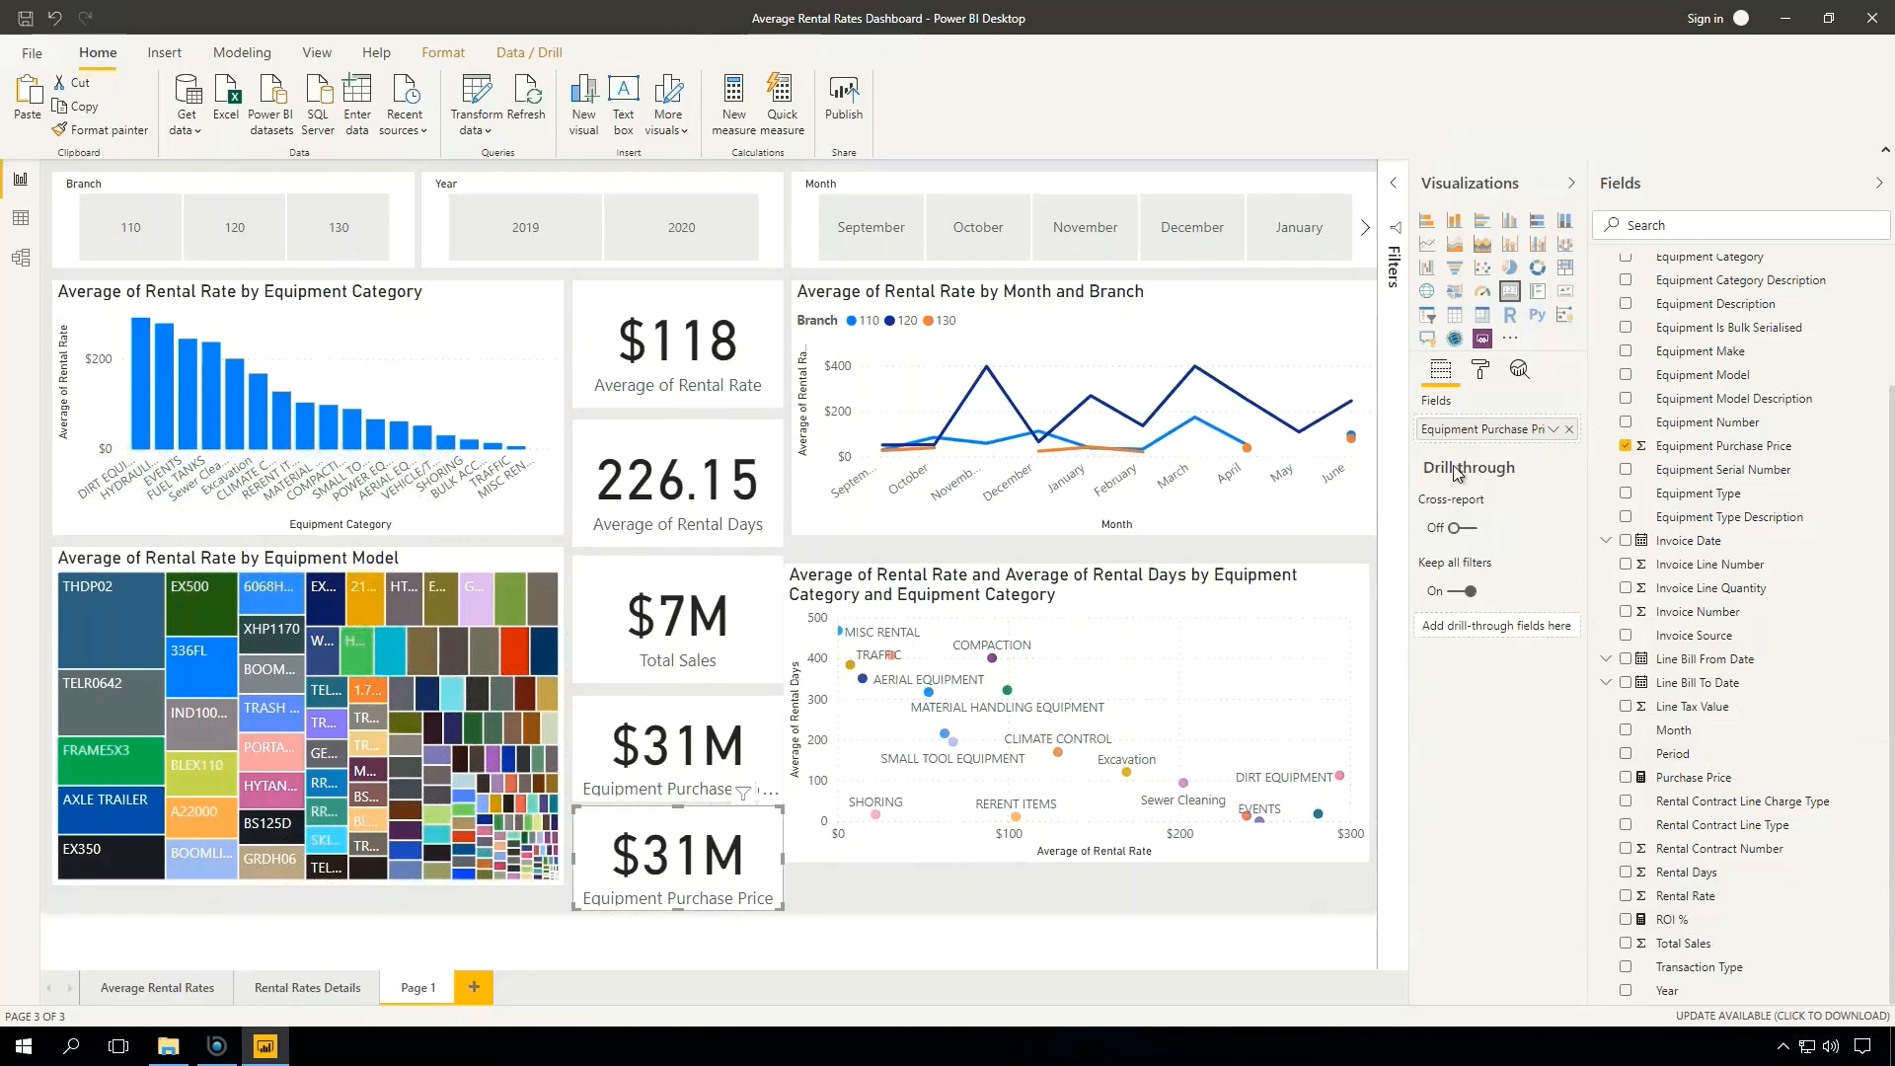
left_click(1569, 430)
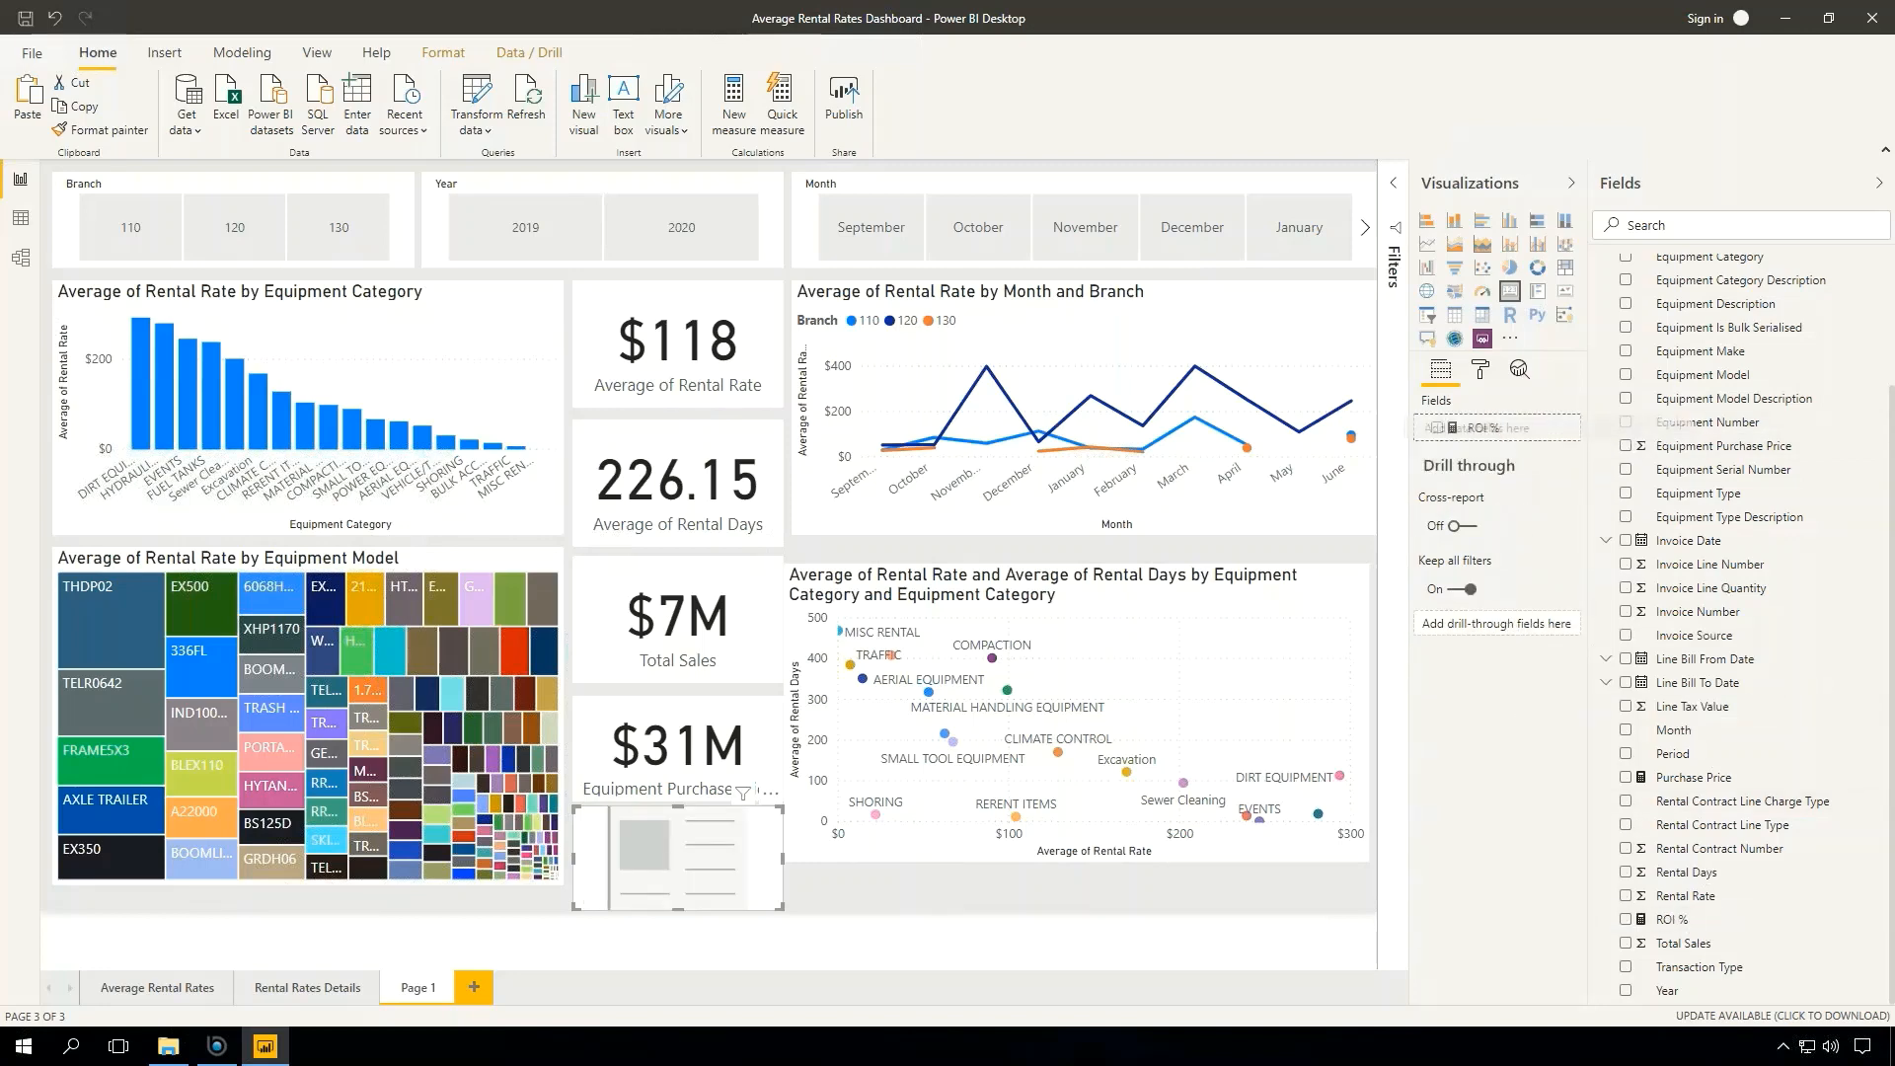
left_click_drag(1672, 920, 1496, 428)
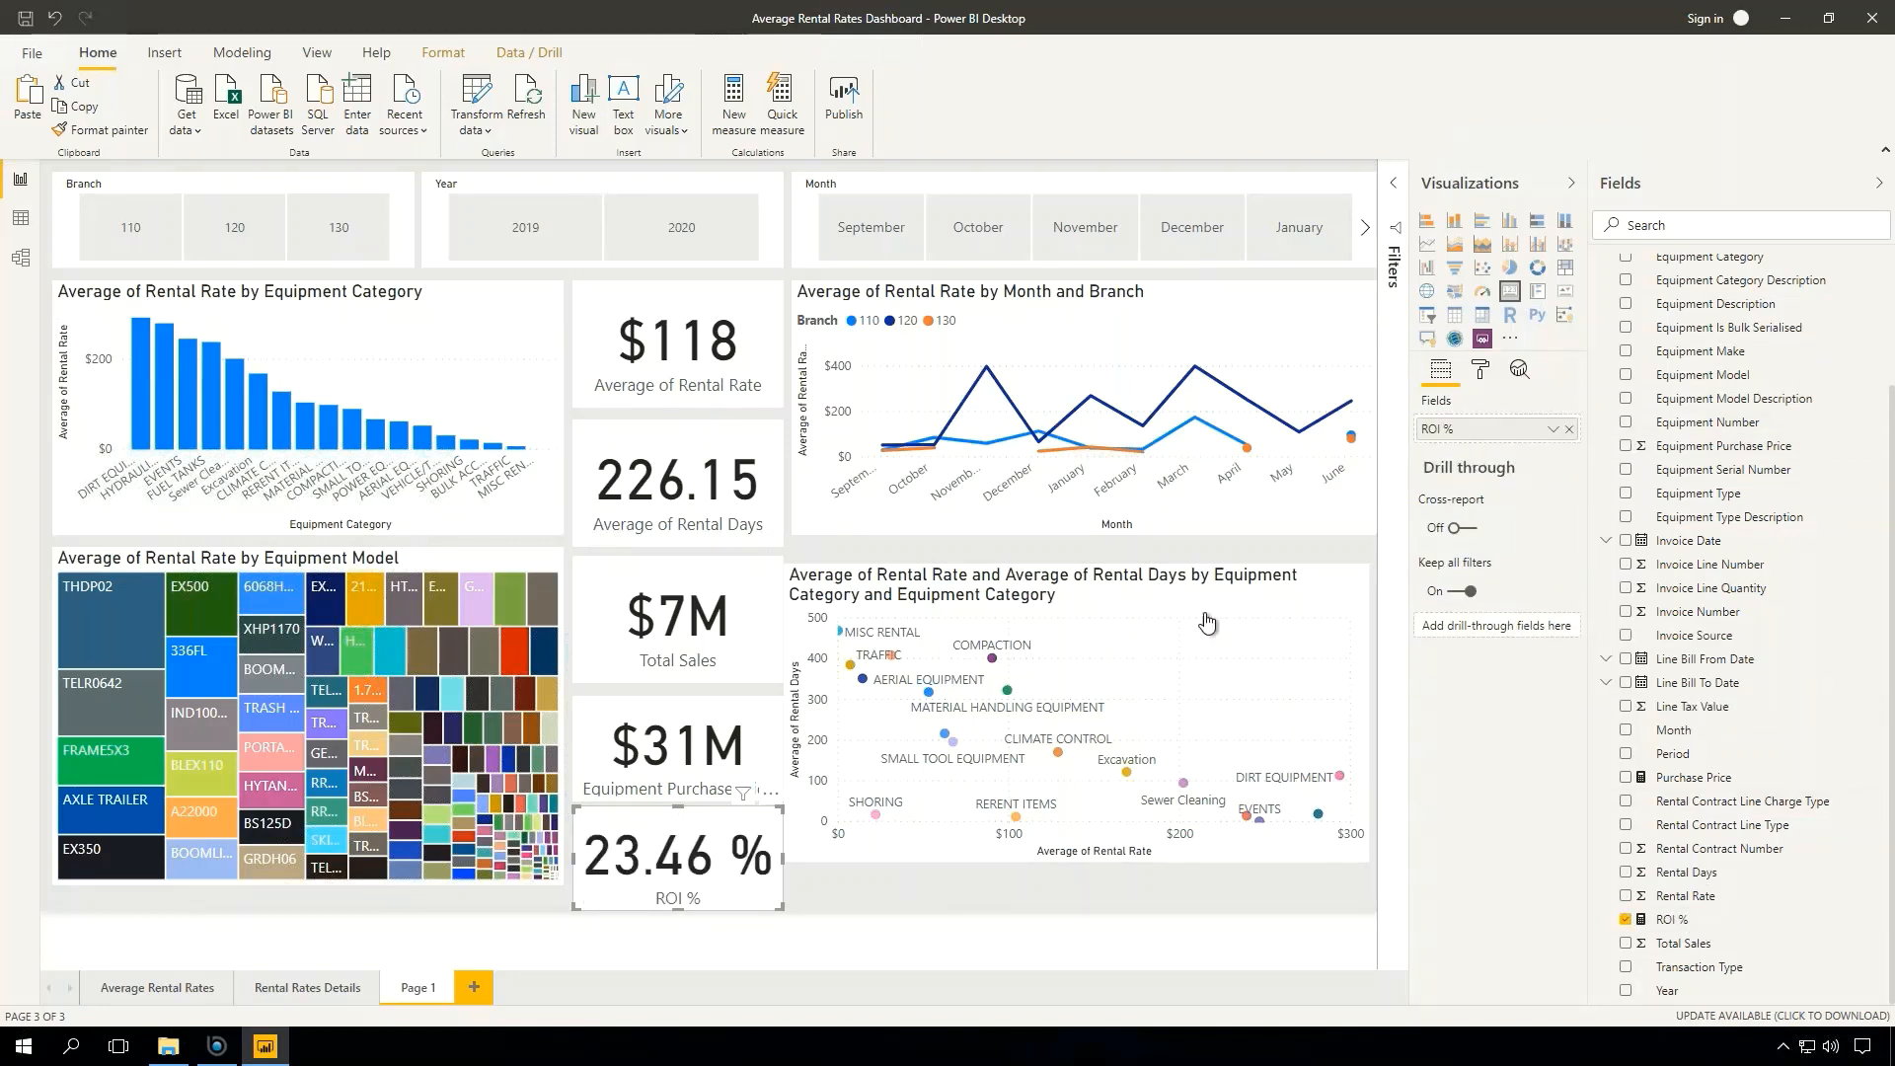
- Align the scatter chart under the line chart and extend it down to near the page's lower edge
left_click(1157, 686)
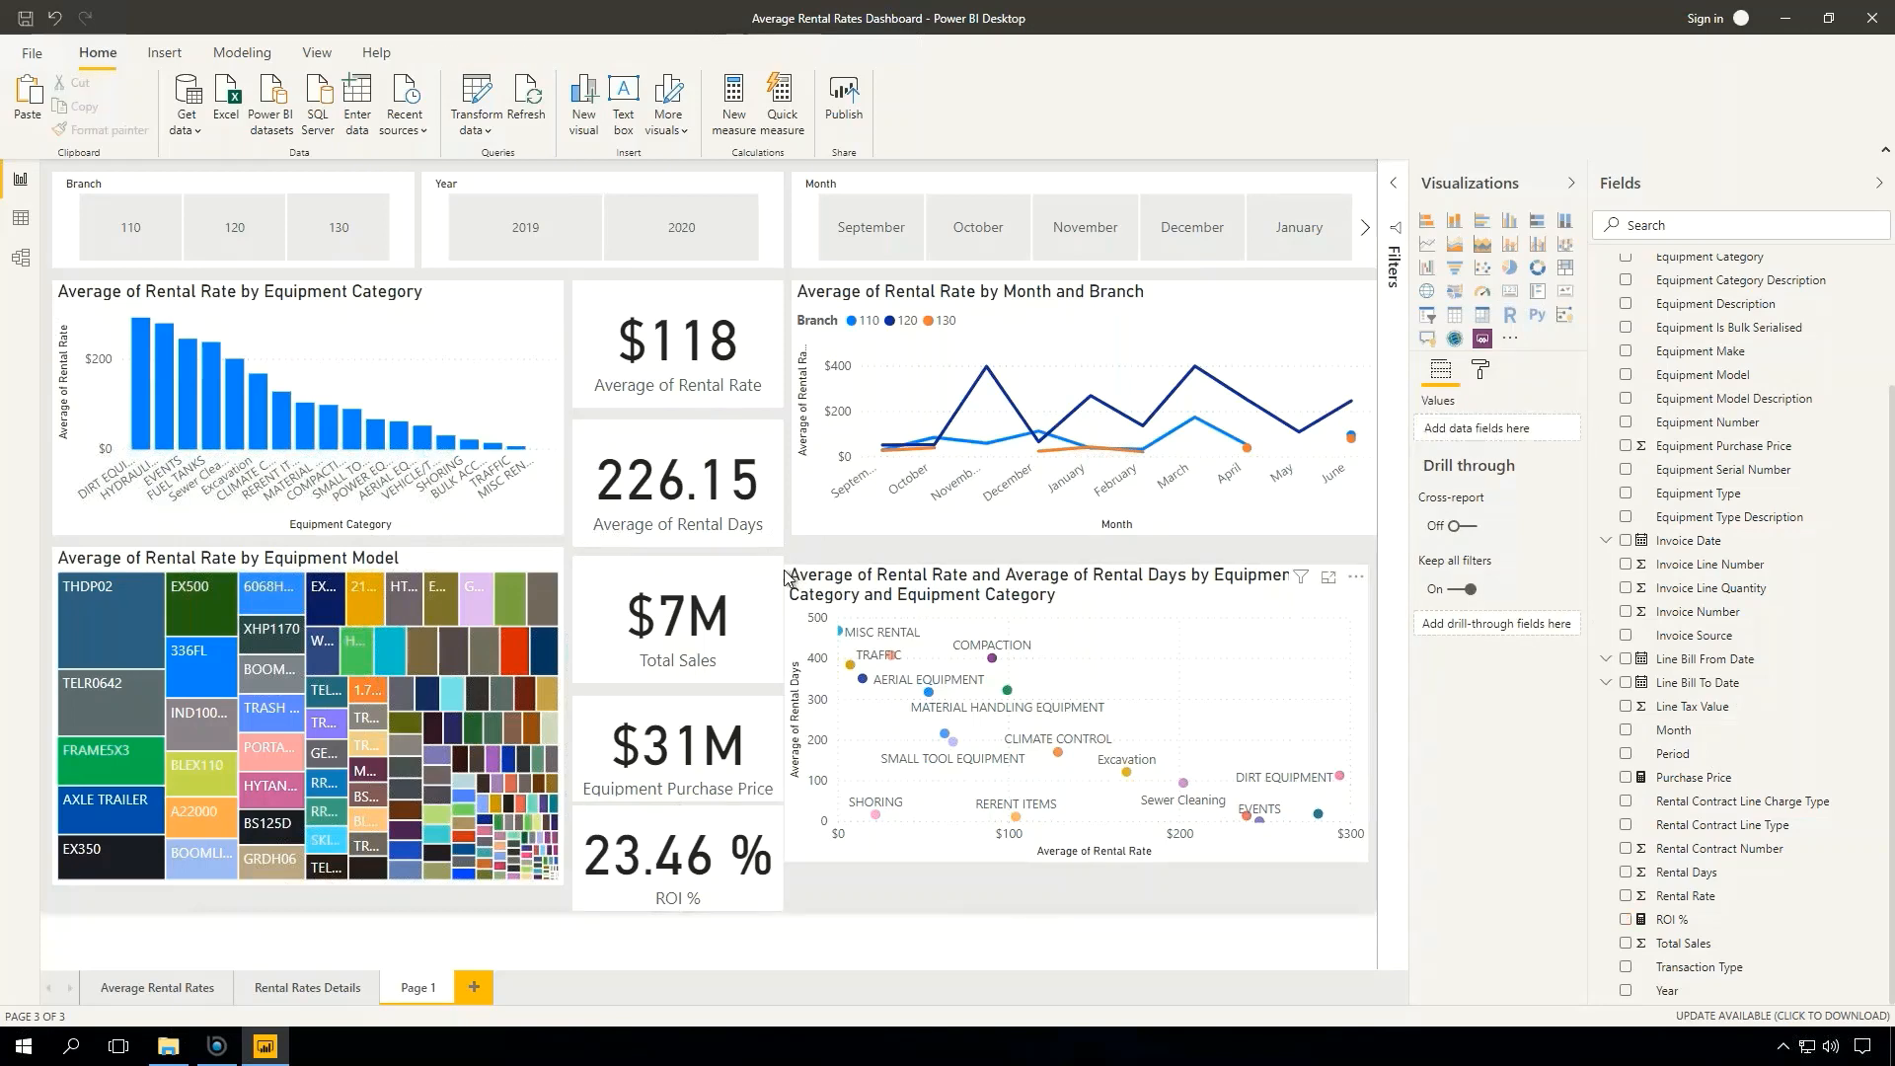
left_click_drag(789, 575, 807, 585)
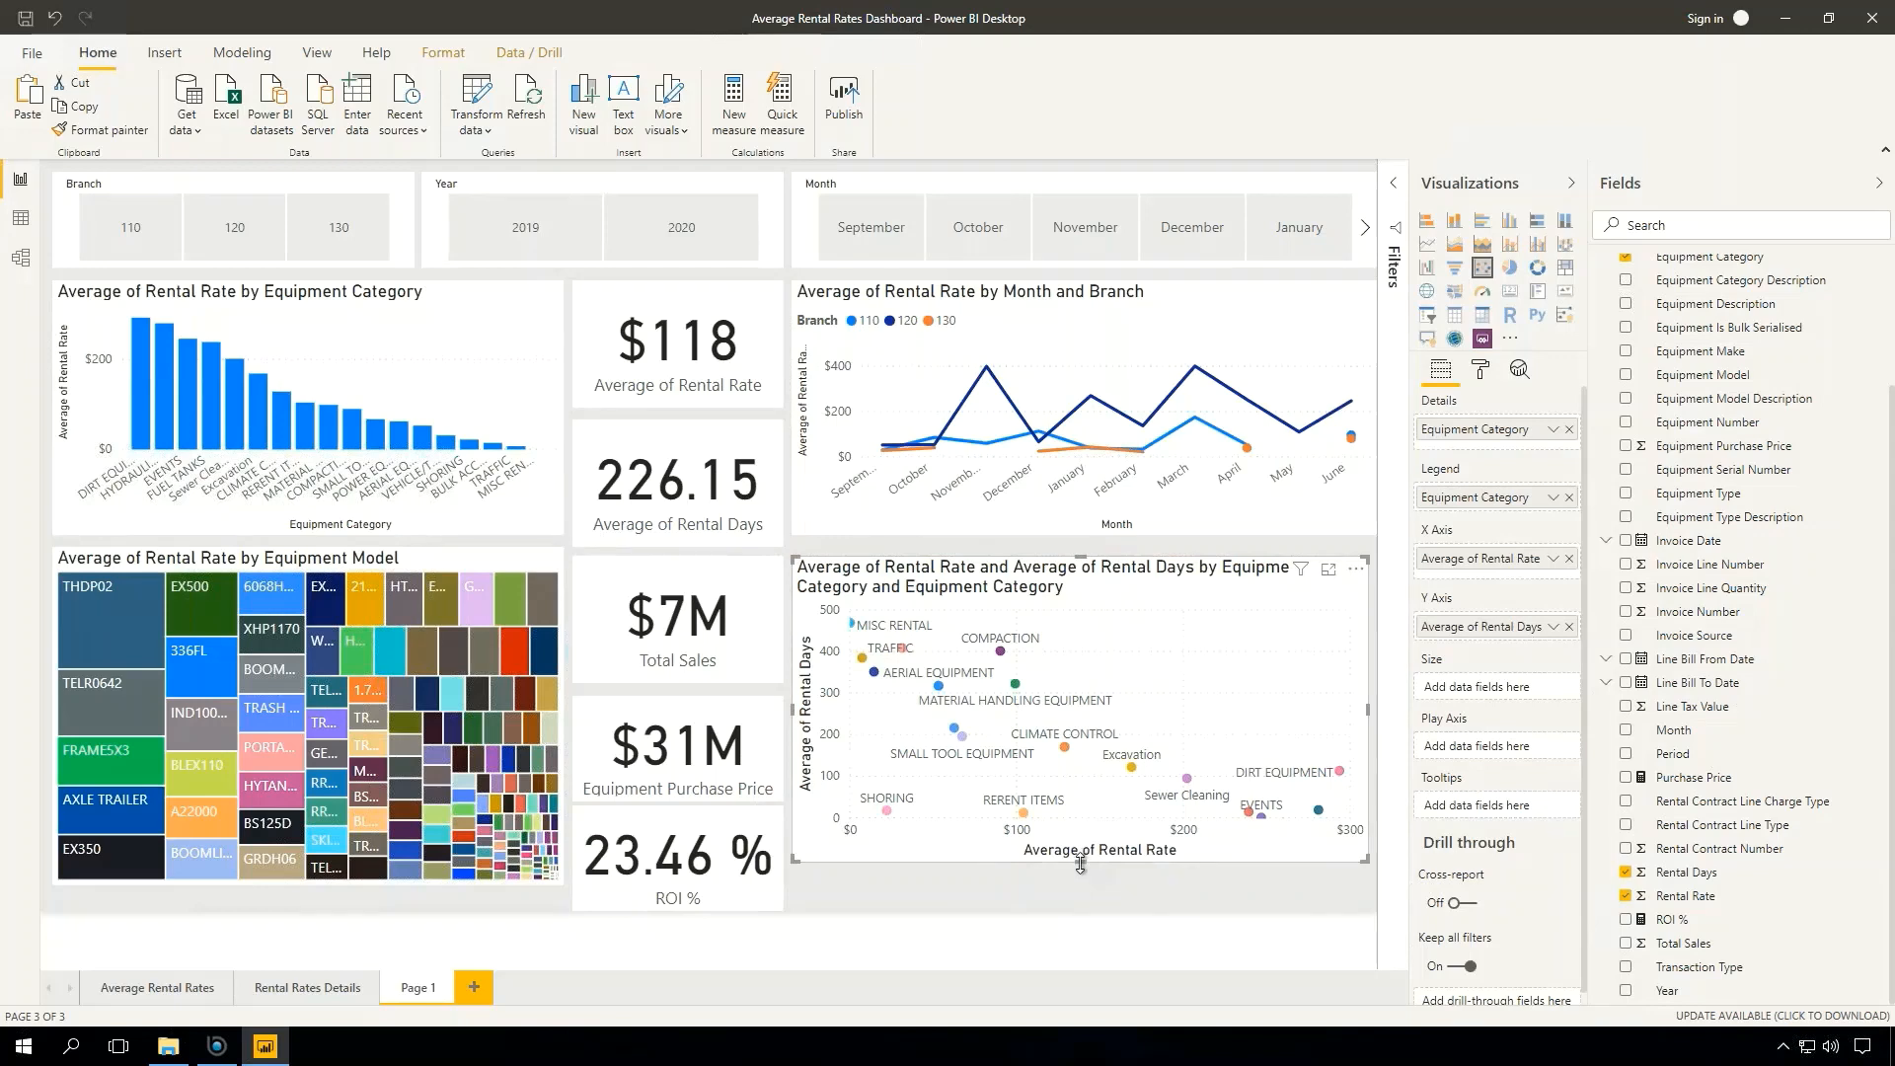
left_click_drag(1081, 864, 1080, 898)
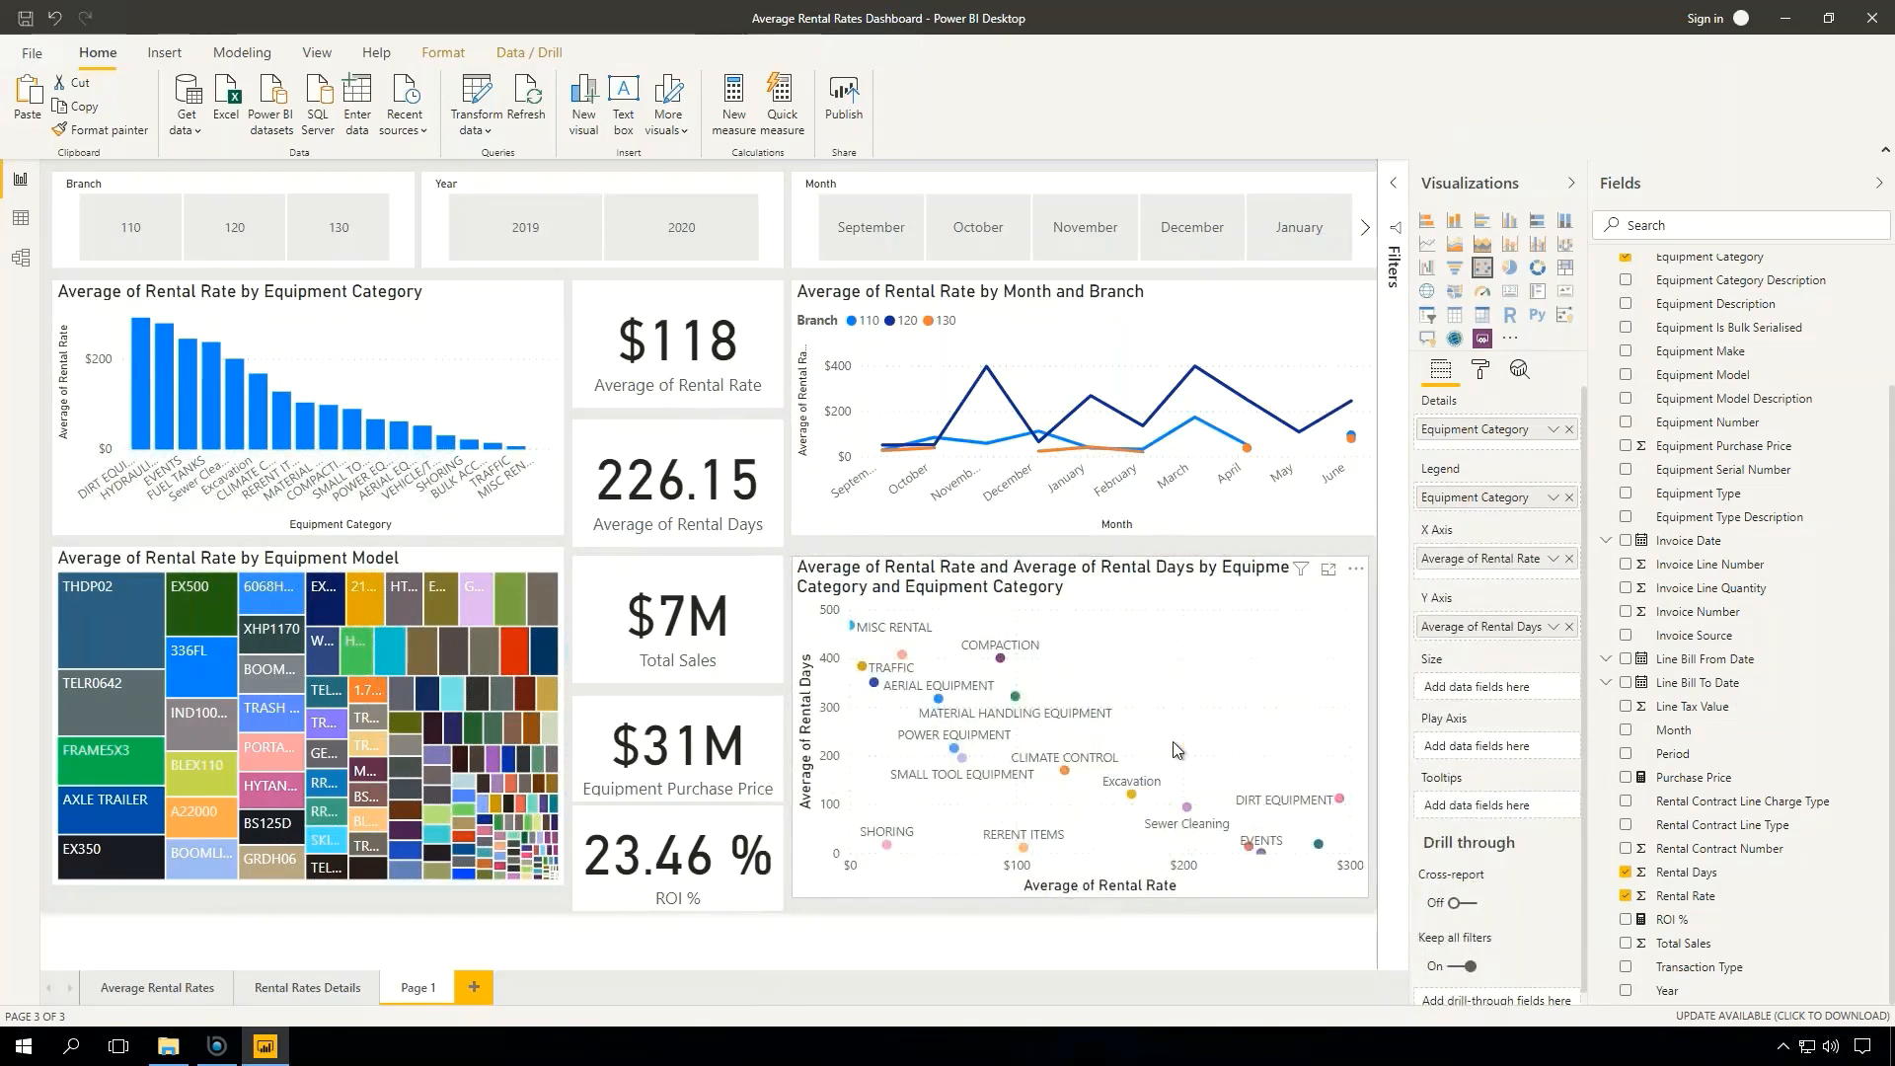
key("Escape")
left_click(1208, 721)
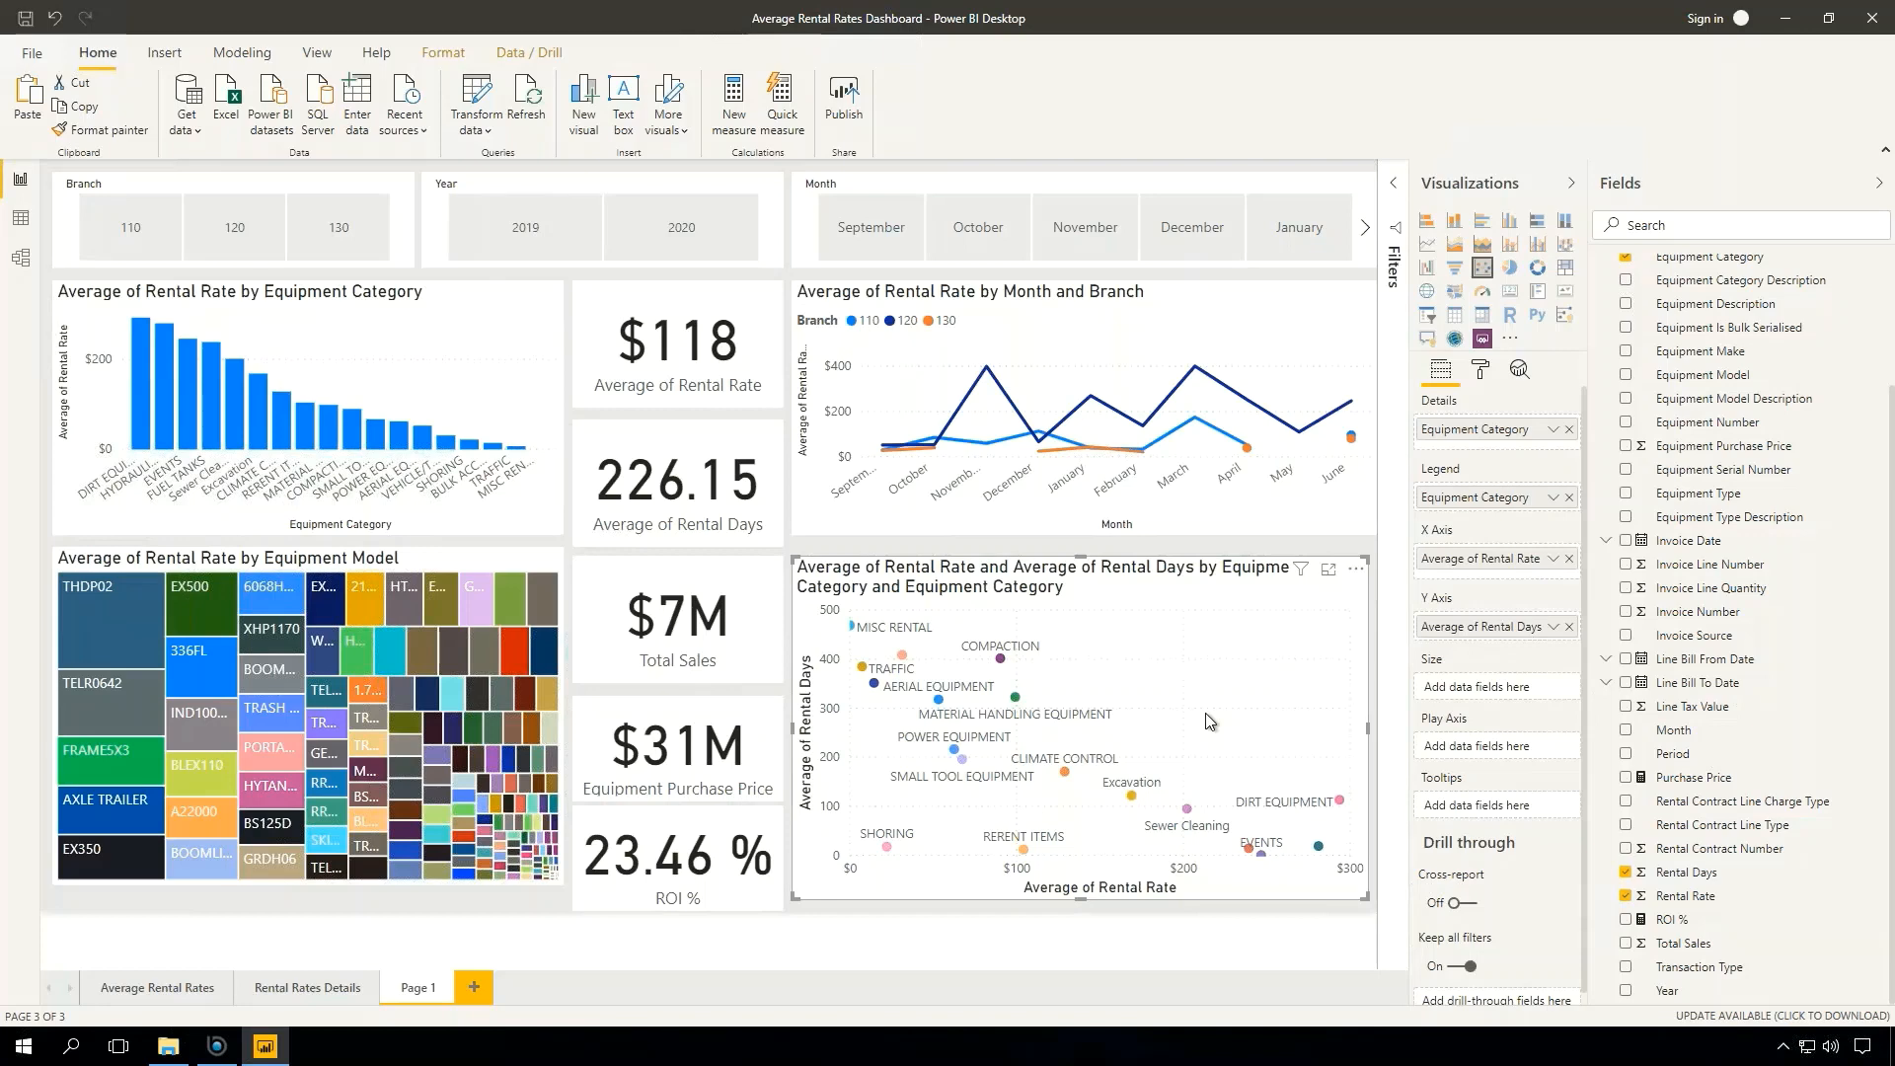
- Duplicate Page 1 and delete the column chart, treemap and scatter chart from the duplicate
right_click(420, 992)
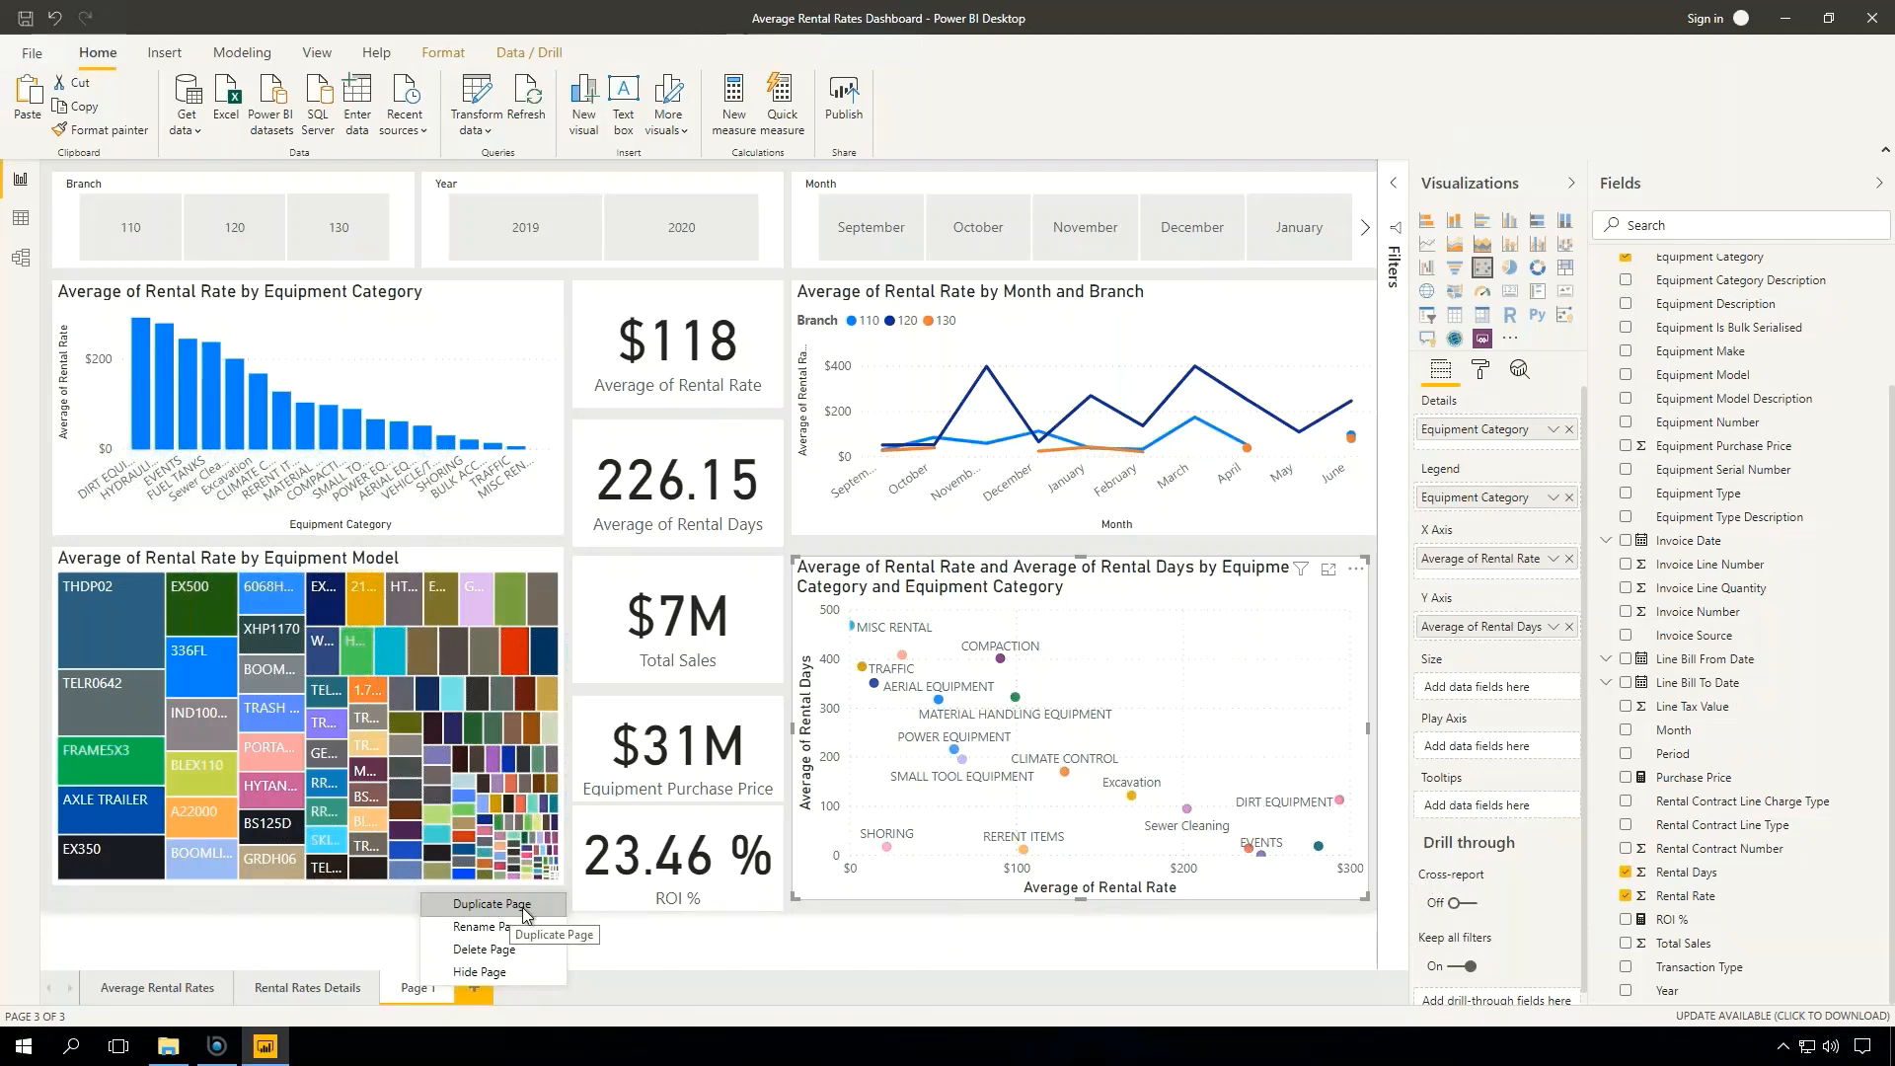
left_click(574, 929)
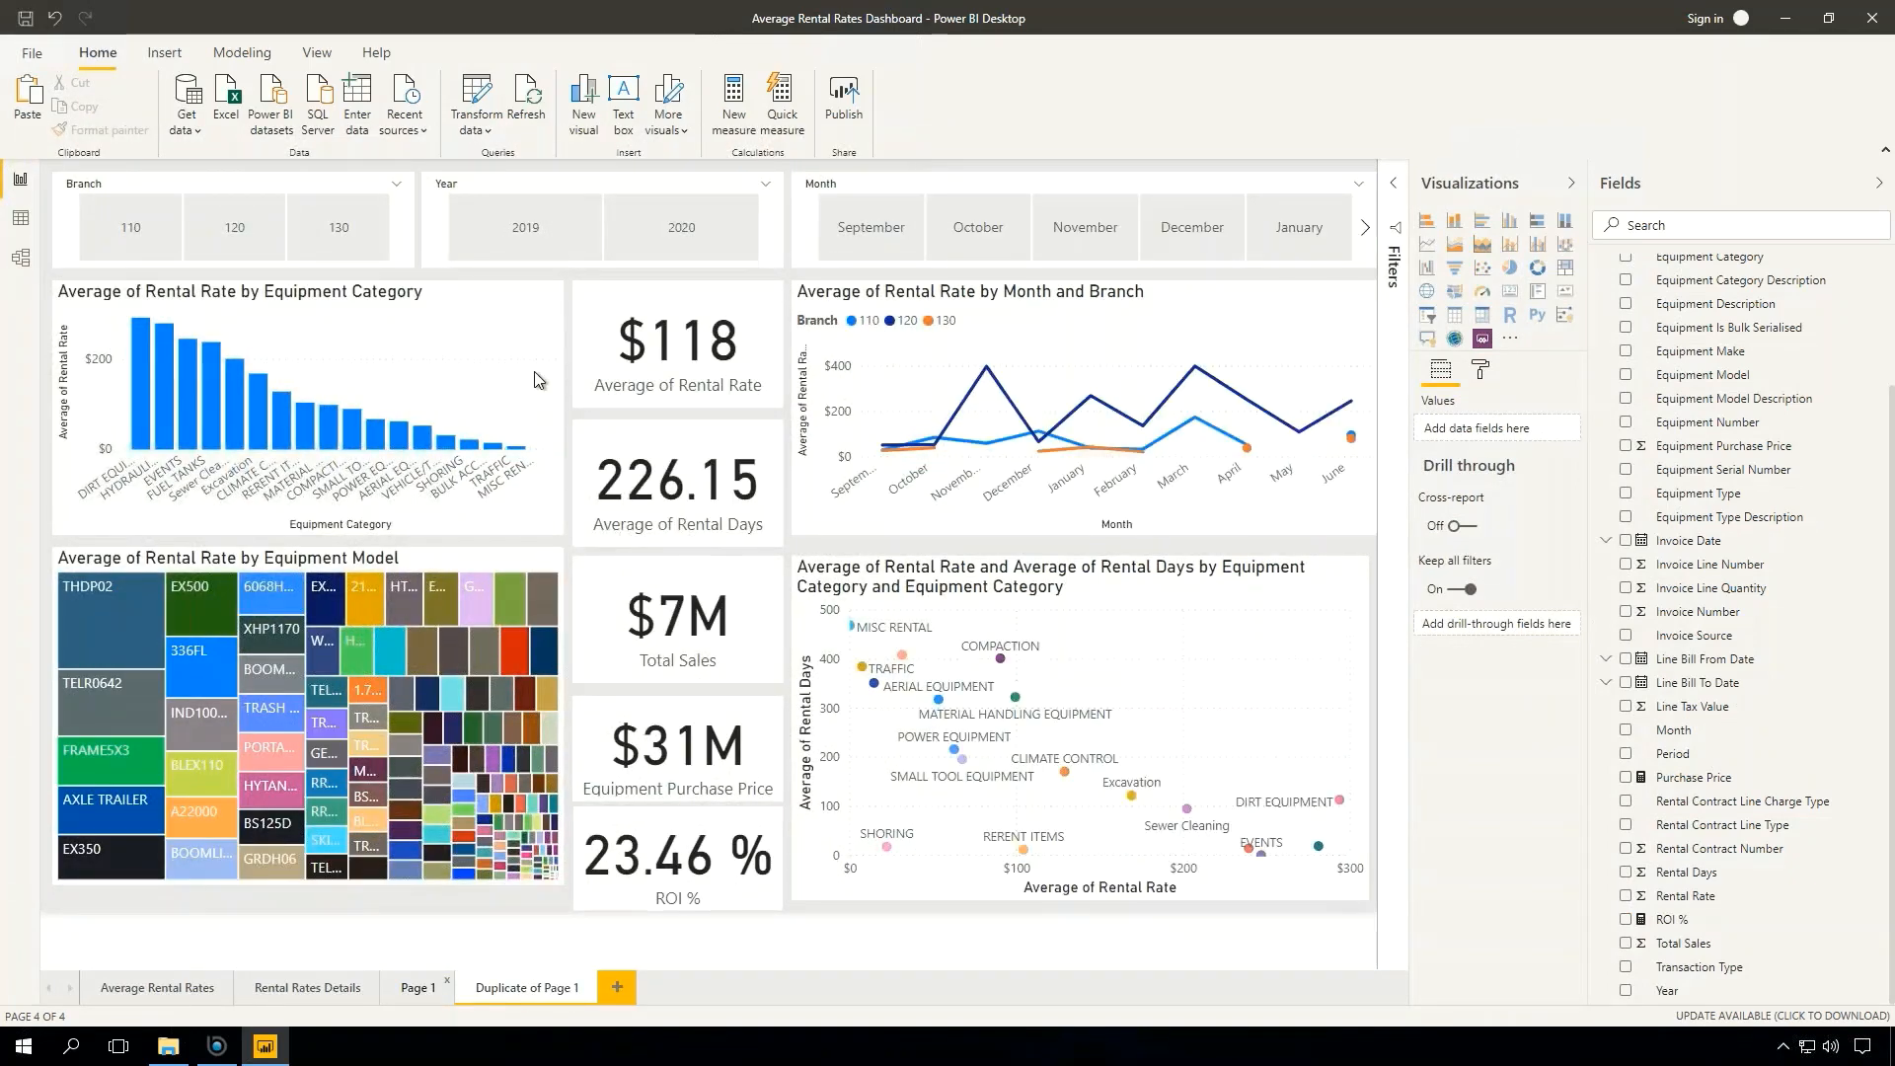
left_click(496, 373)
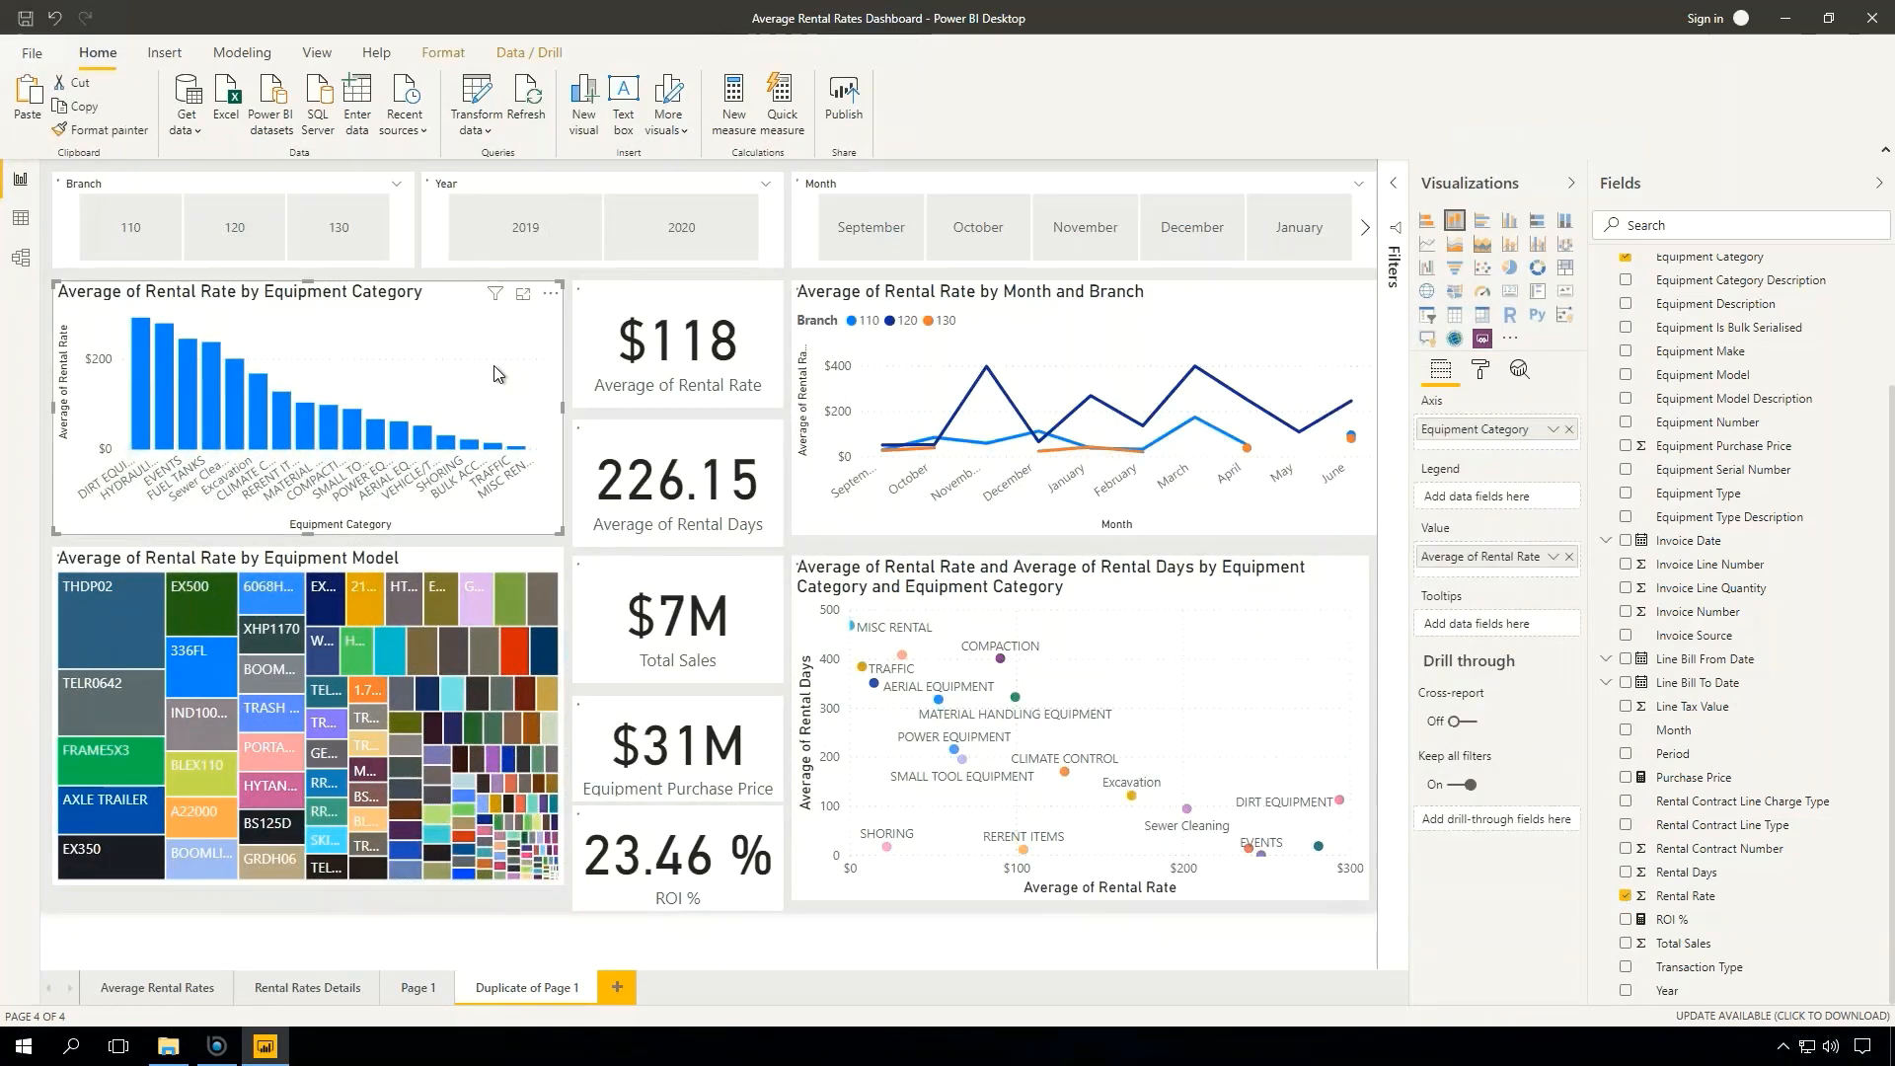
key("Delete")
left_click(435, 565)
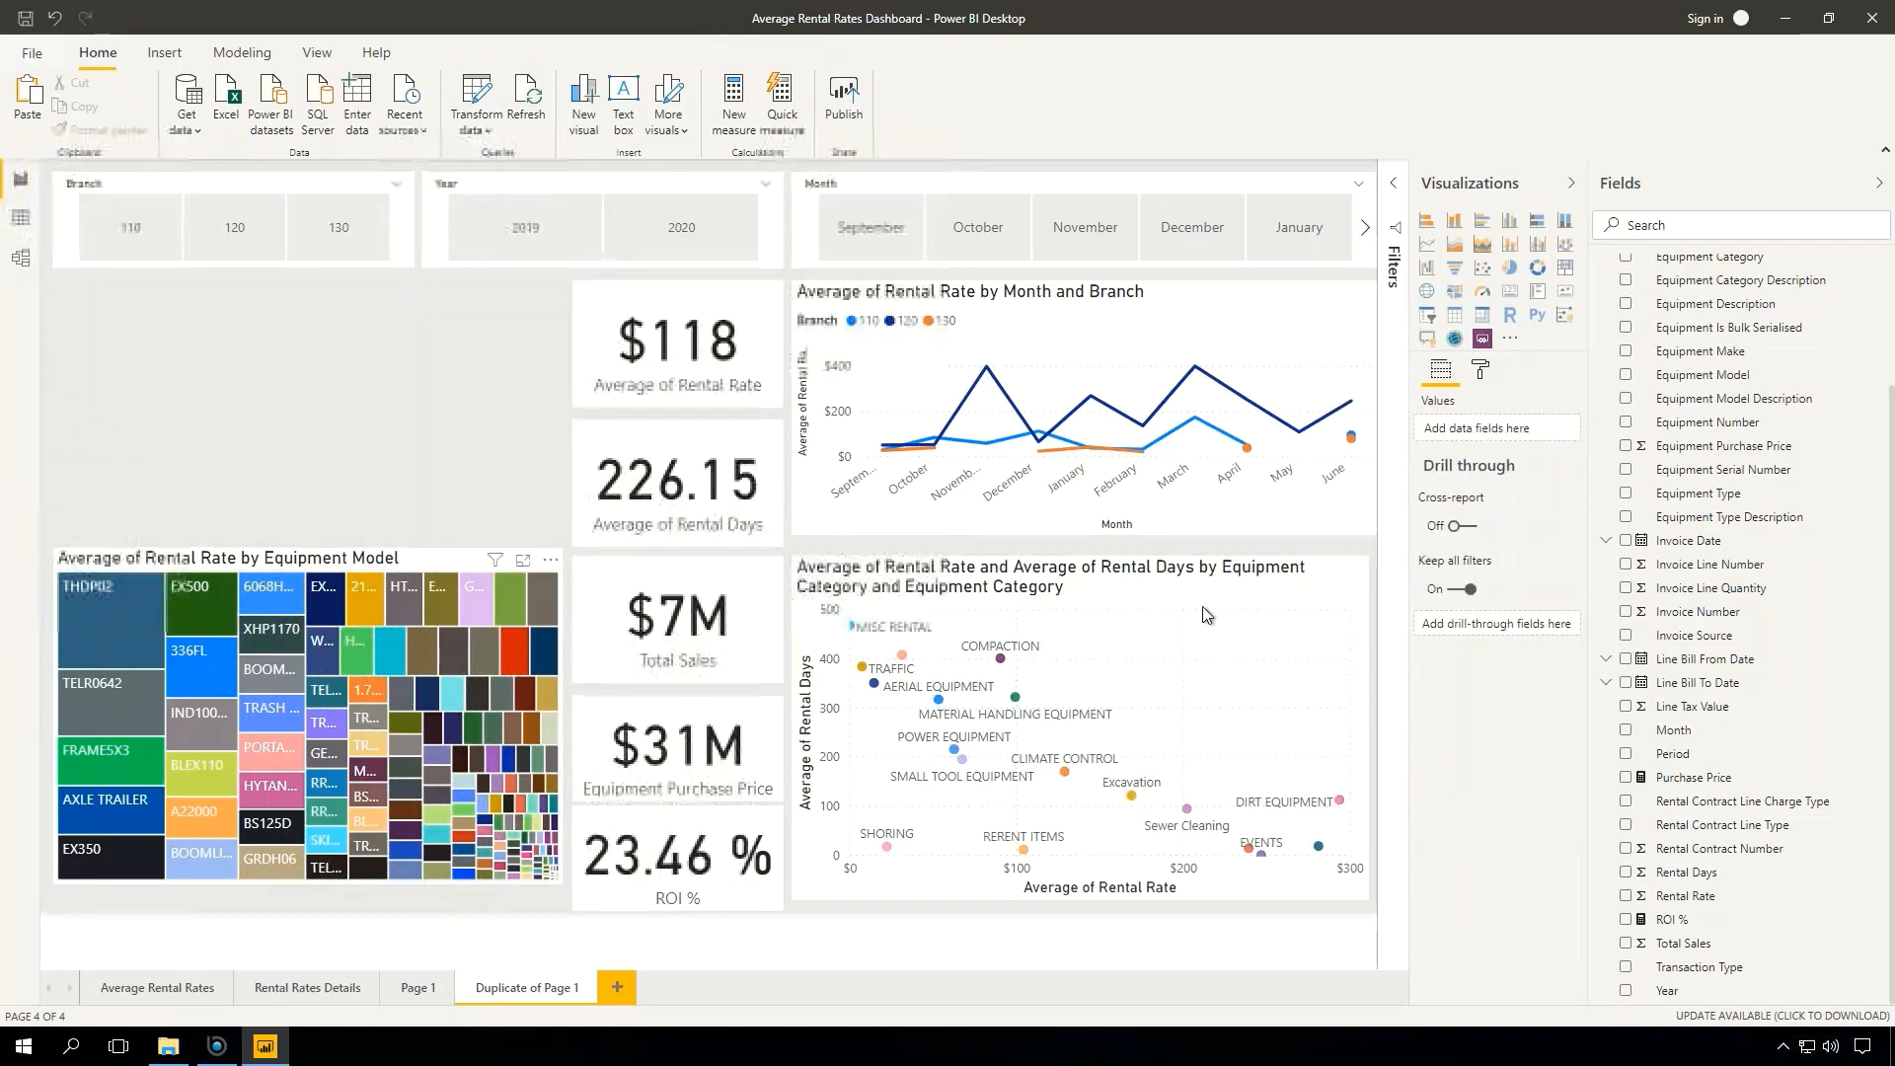
key("Delete")
left_click(1194, 649)
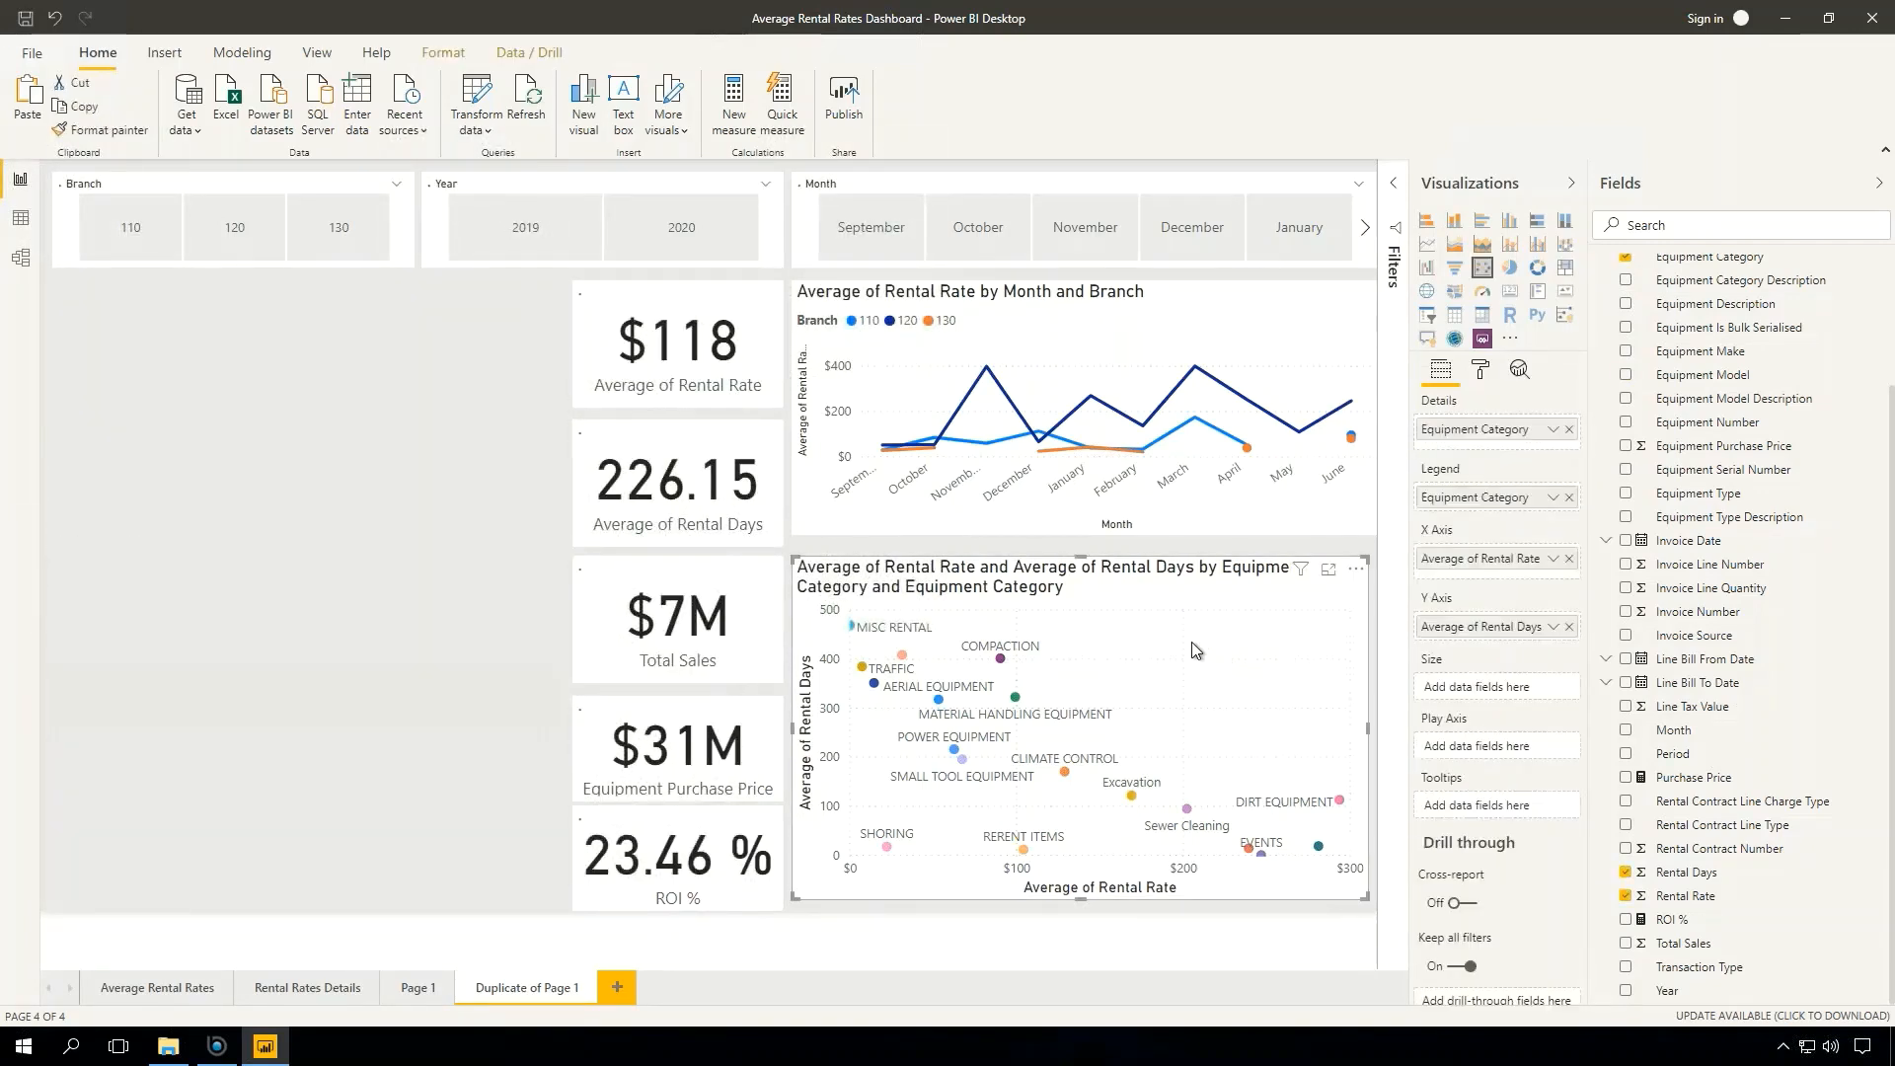
key("Delete")
- Arrange the five KPI cards in a rough row beneath the slicers and move the line chart below them
left_click_drag(681, 309, 174, 326)
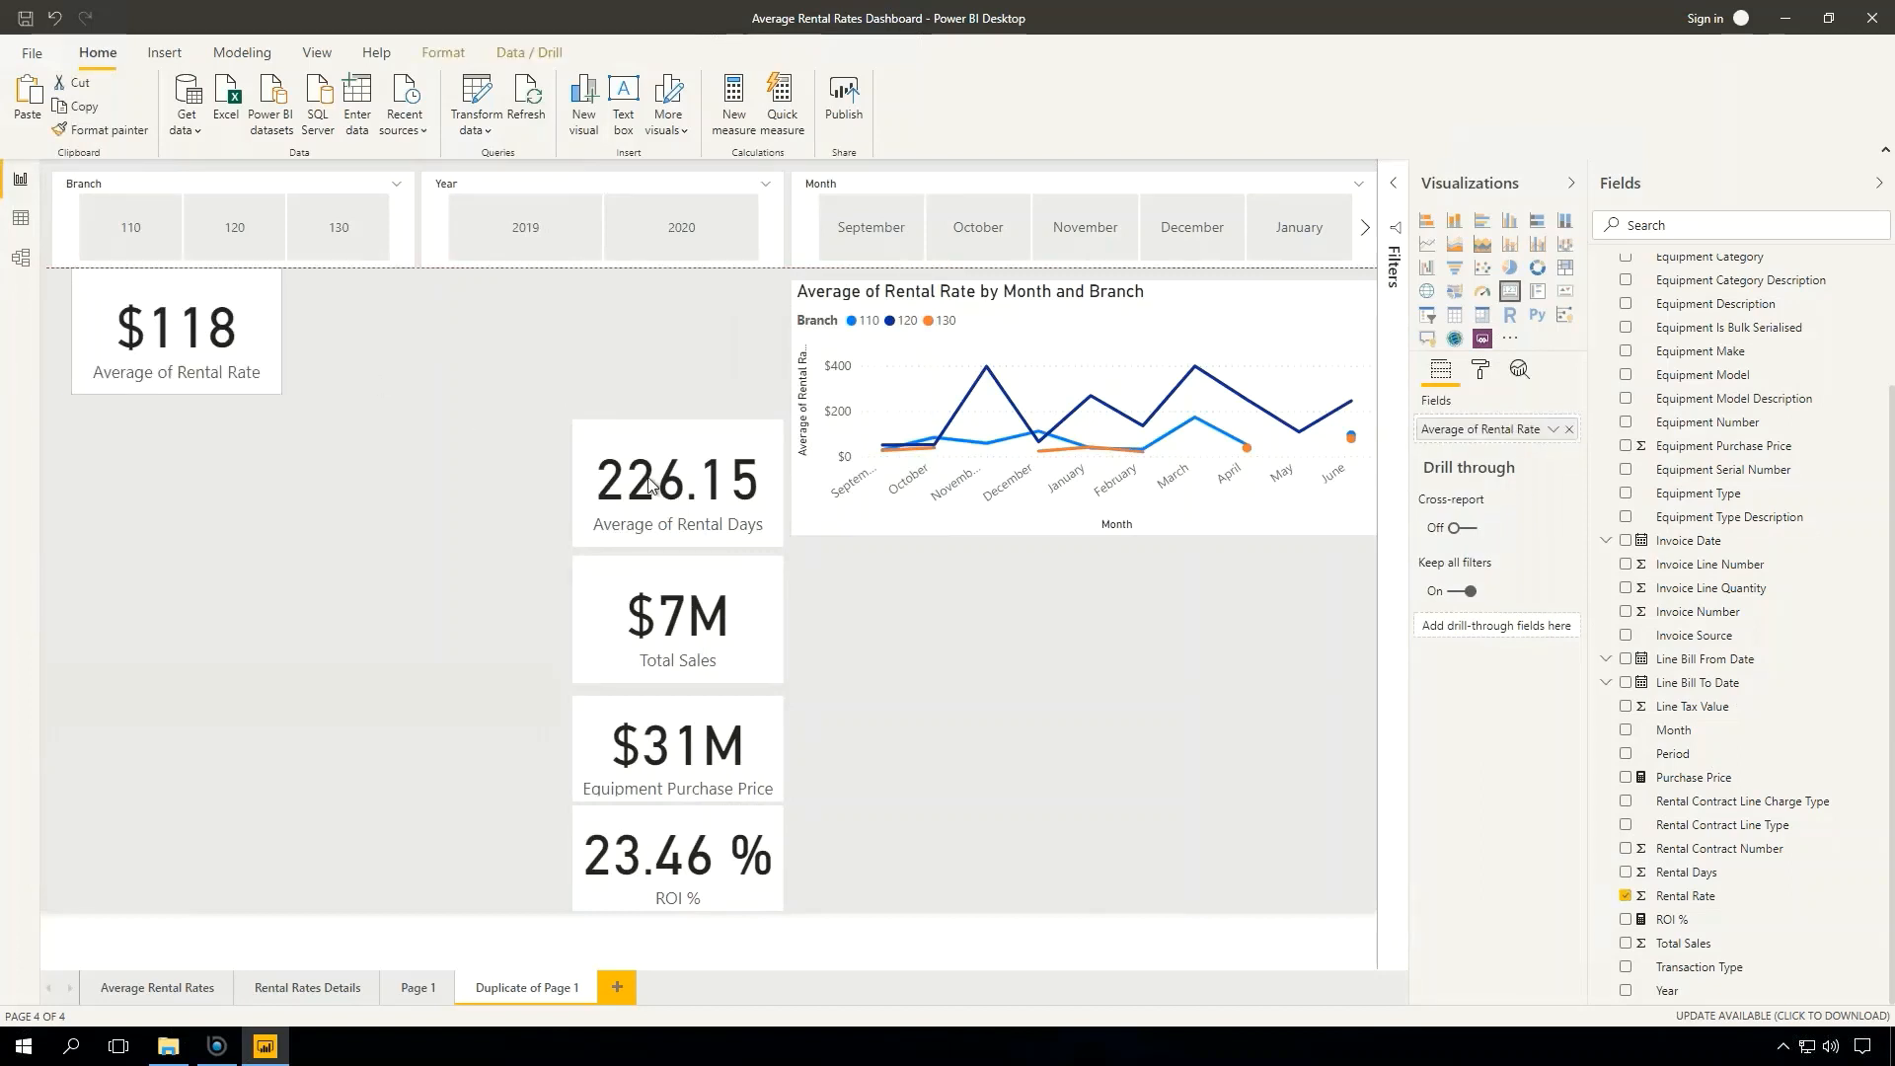
left_click_drag(659, 462, 359, 312)
left_click_drag(677, 604, 614, 325)
left_click_drag(694, 764, 789, 370)
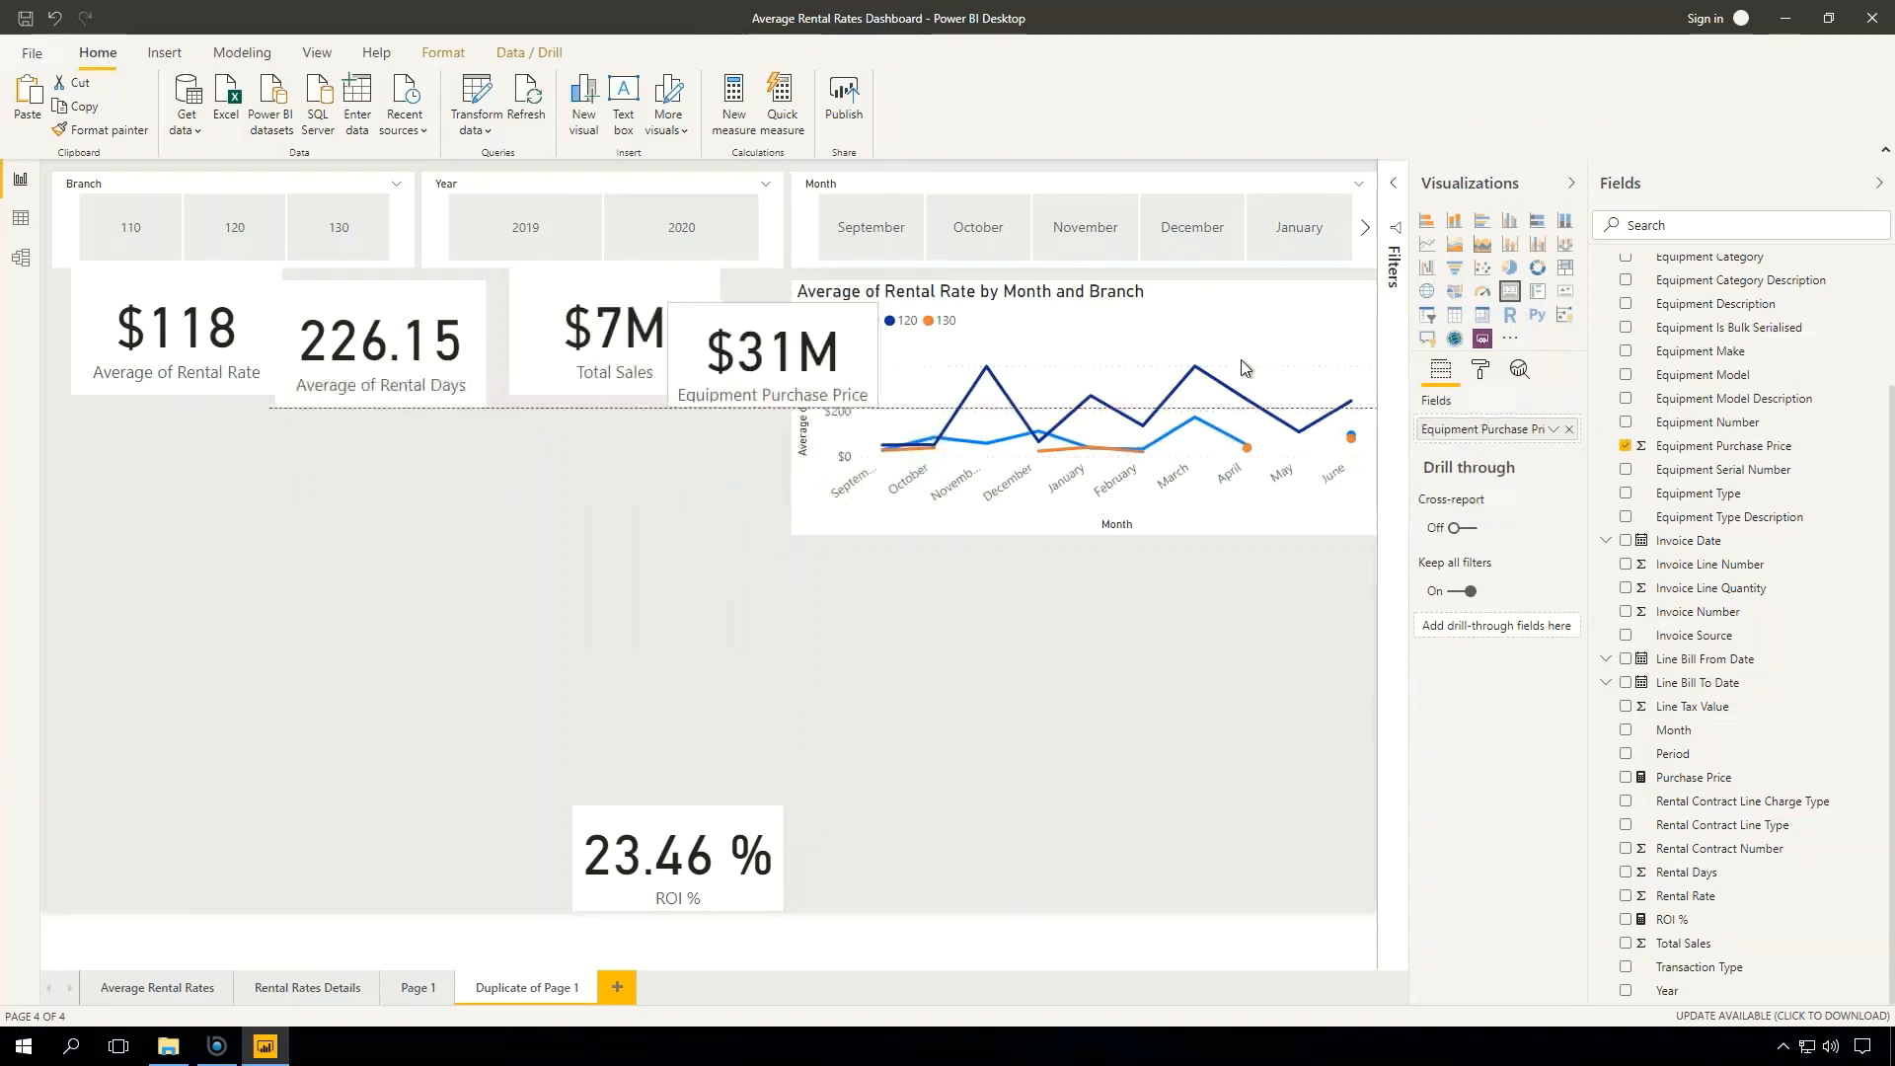
left_click_drag(1239, 357, 492, 513)
left_click(677, 837)
left_click_drag(677, 837, 1054, 271)
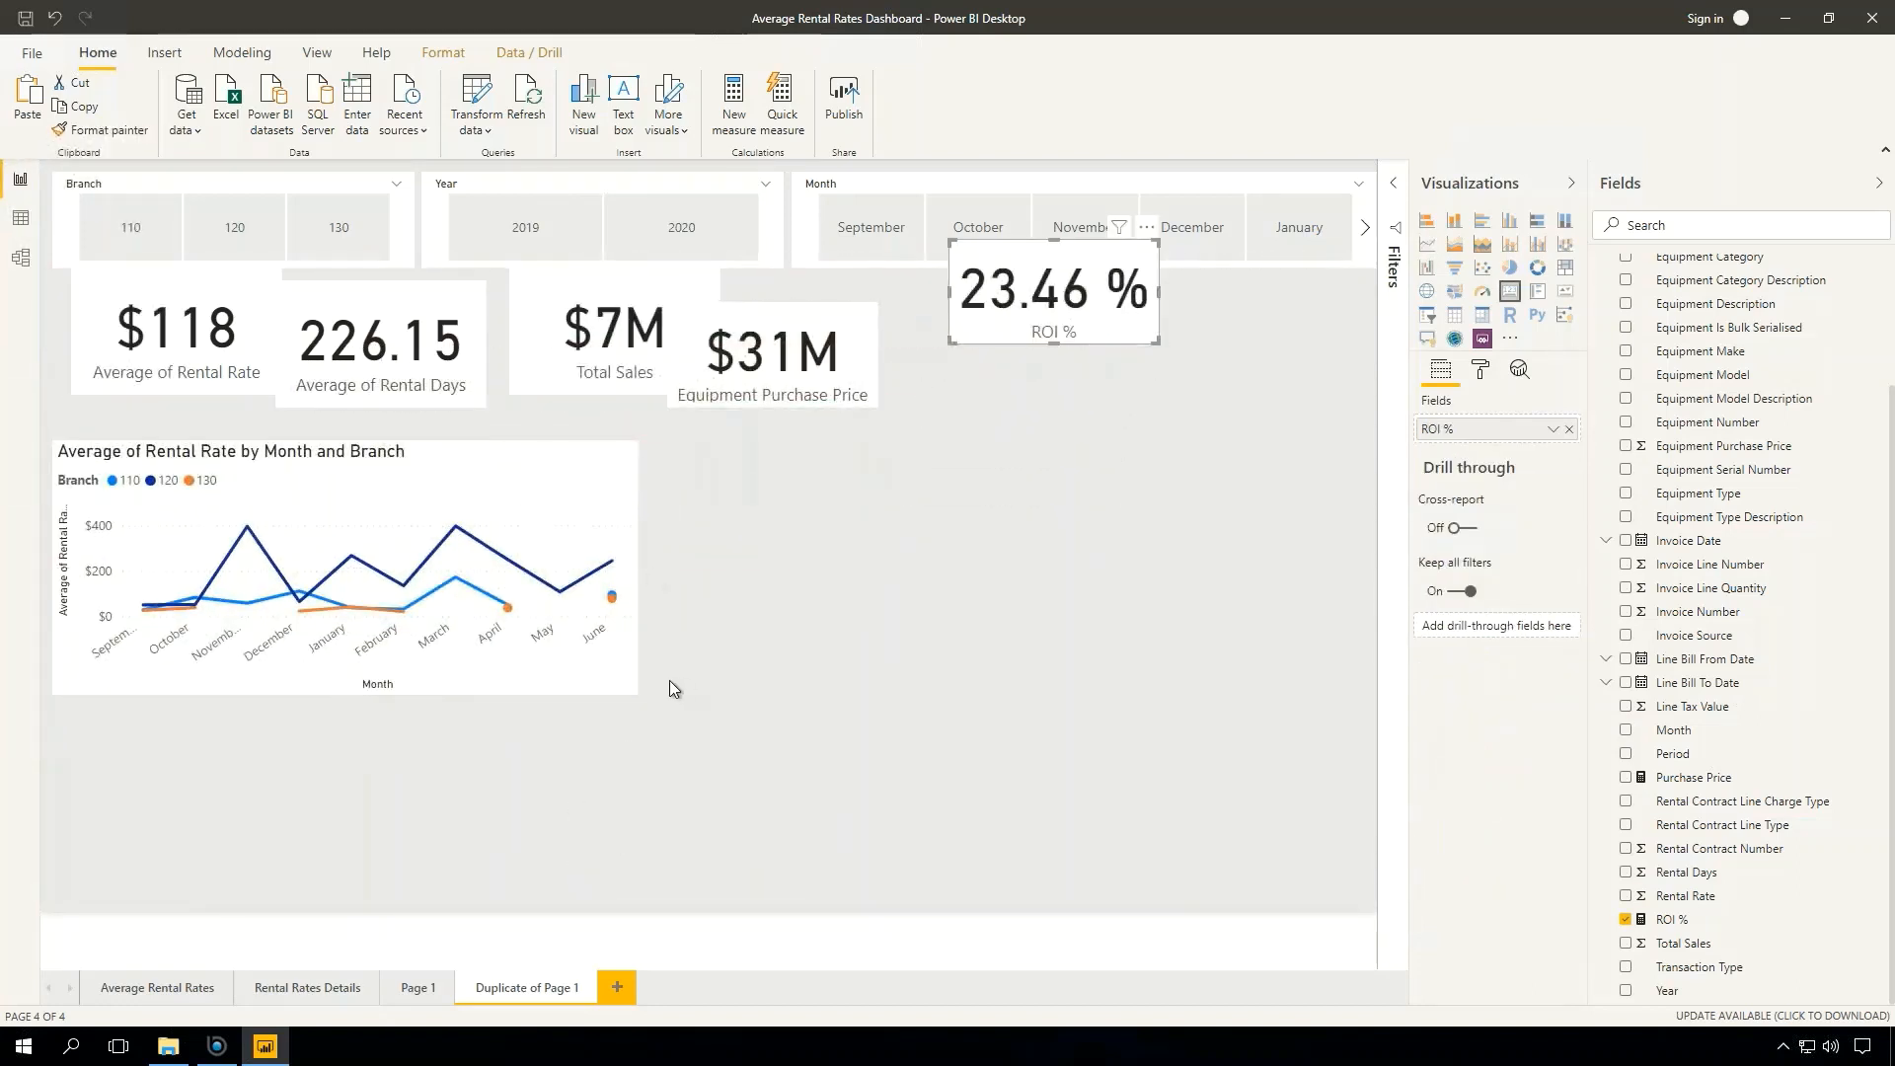
- Enlarge the line chart to fill the space below the cards and replace its Branch legend with Equipment Model
left_click(637, 693)
left_click_drag(638, 693, 1346, 897)
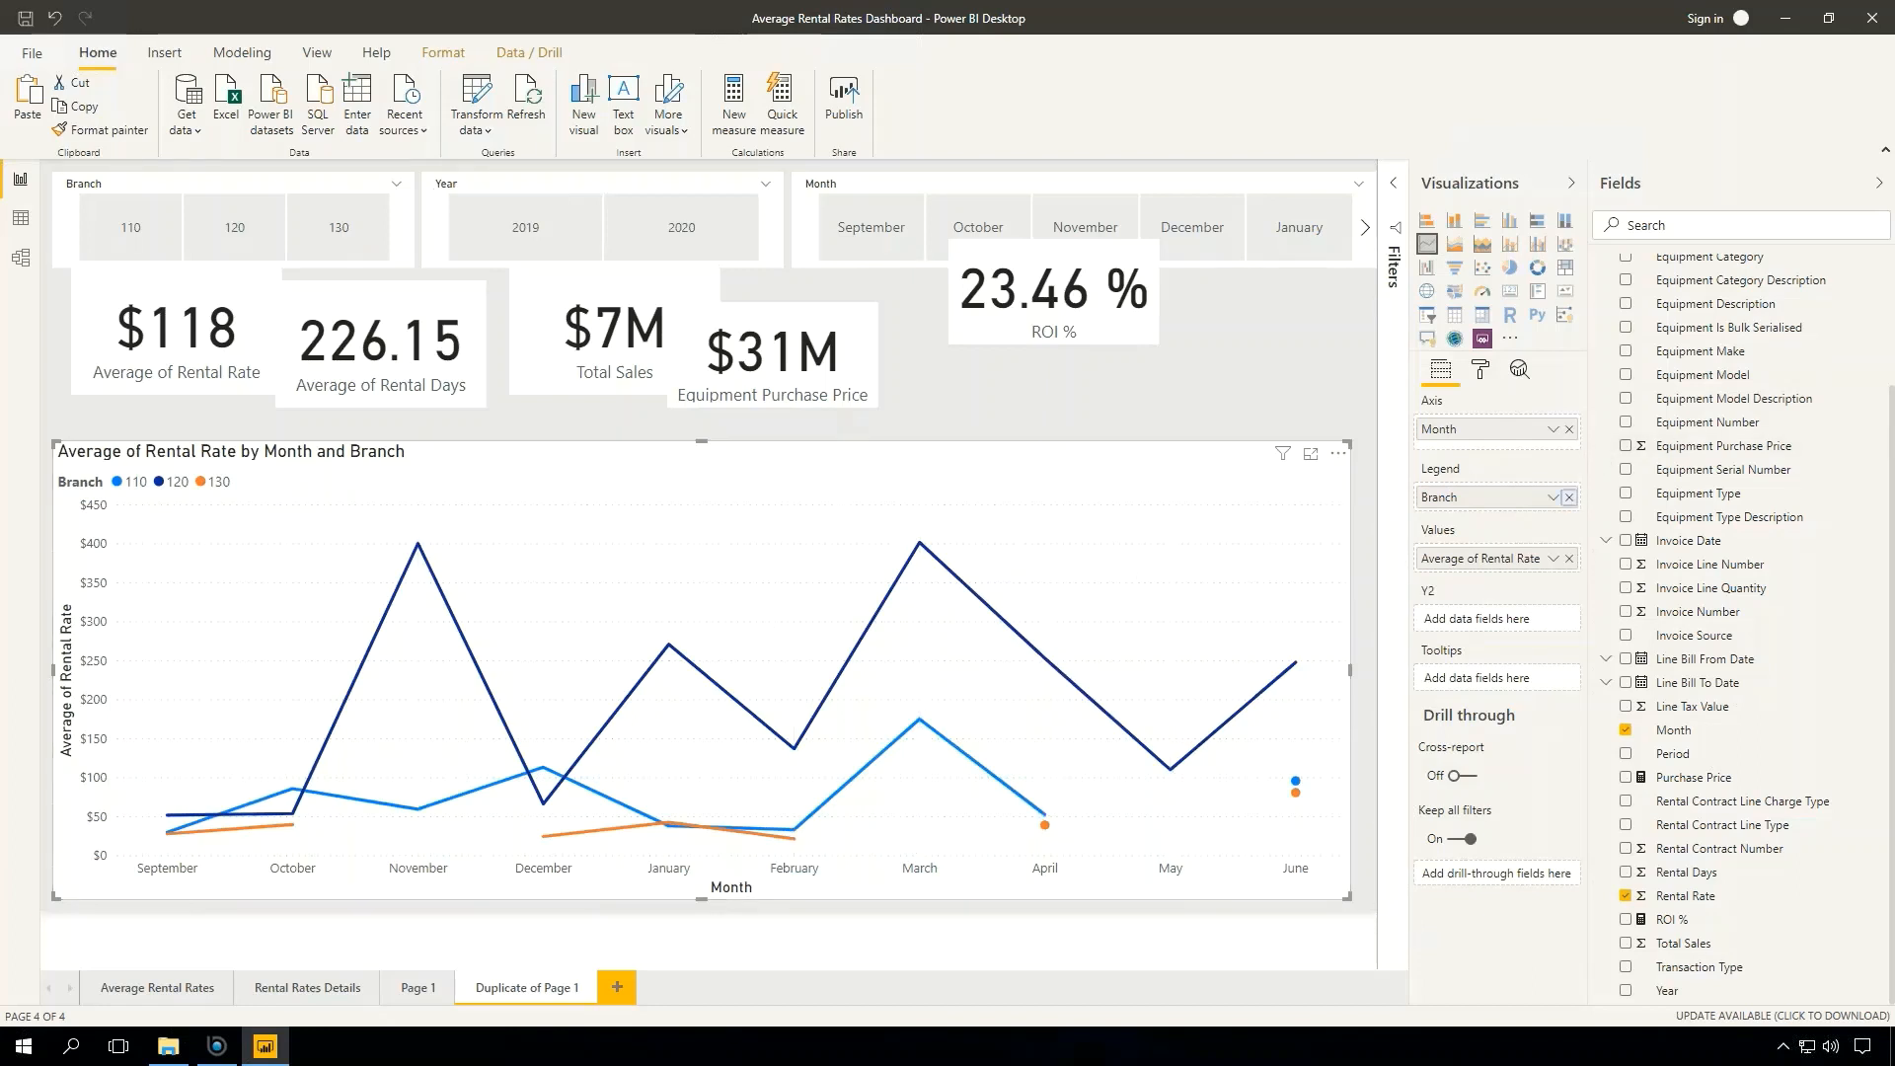
left_click(1568, 496)
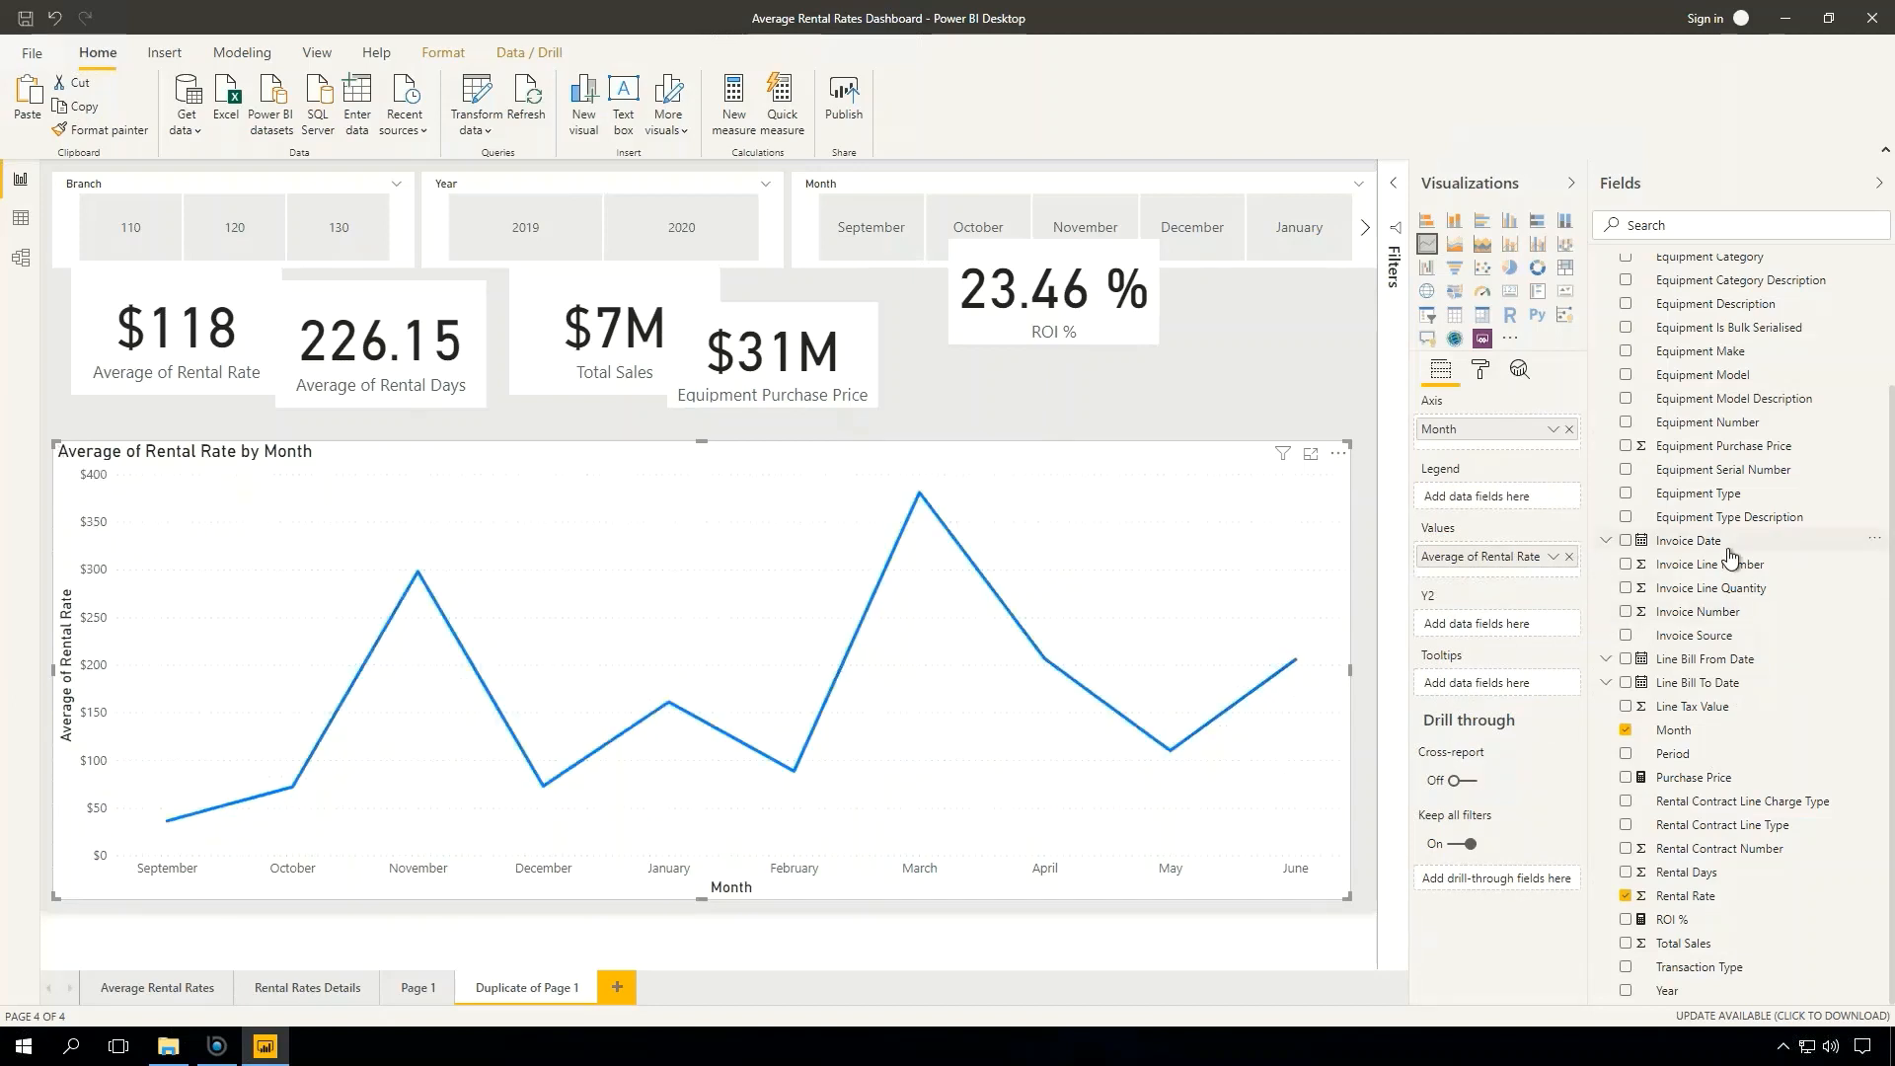
scroll(1730, 556, "up", 3)
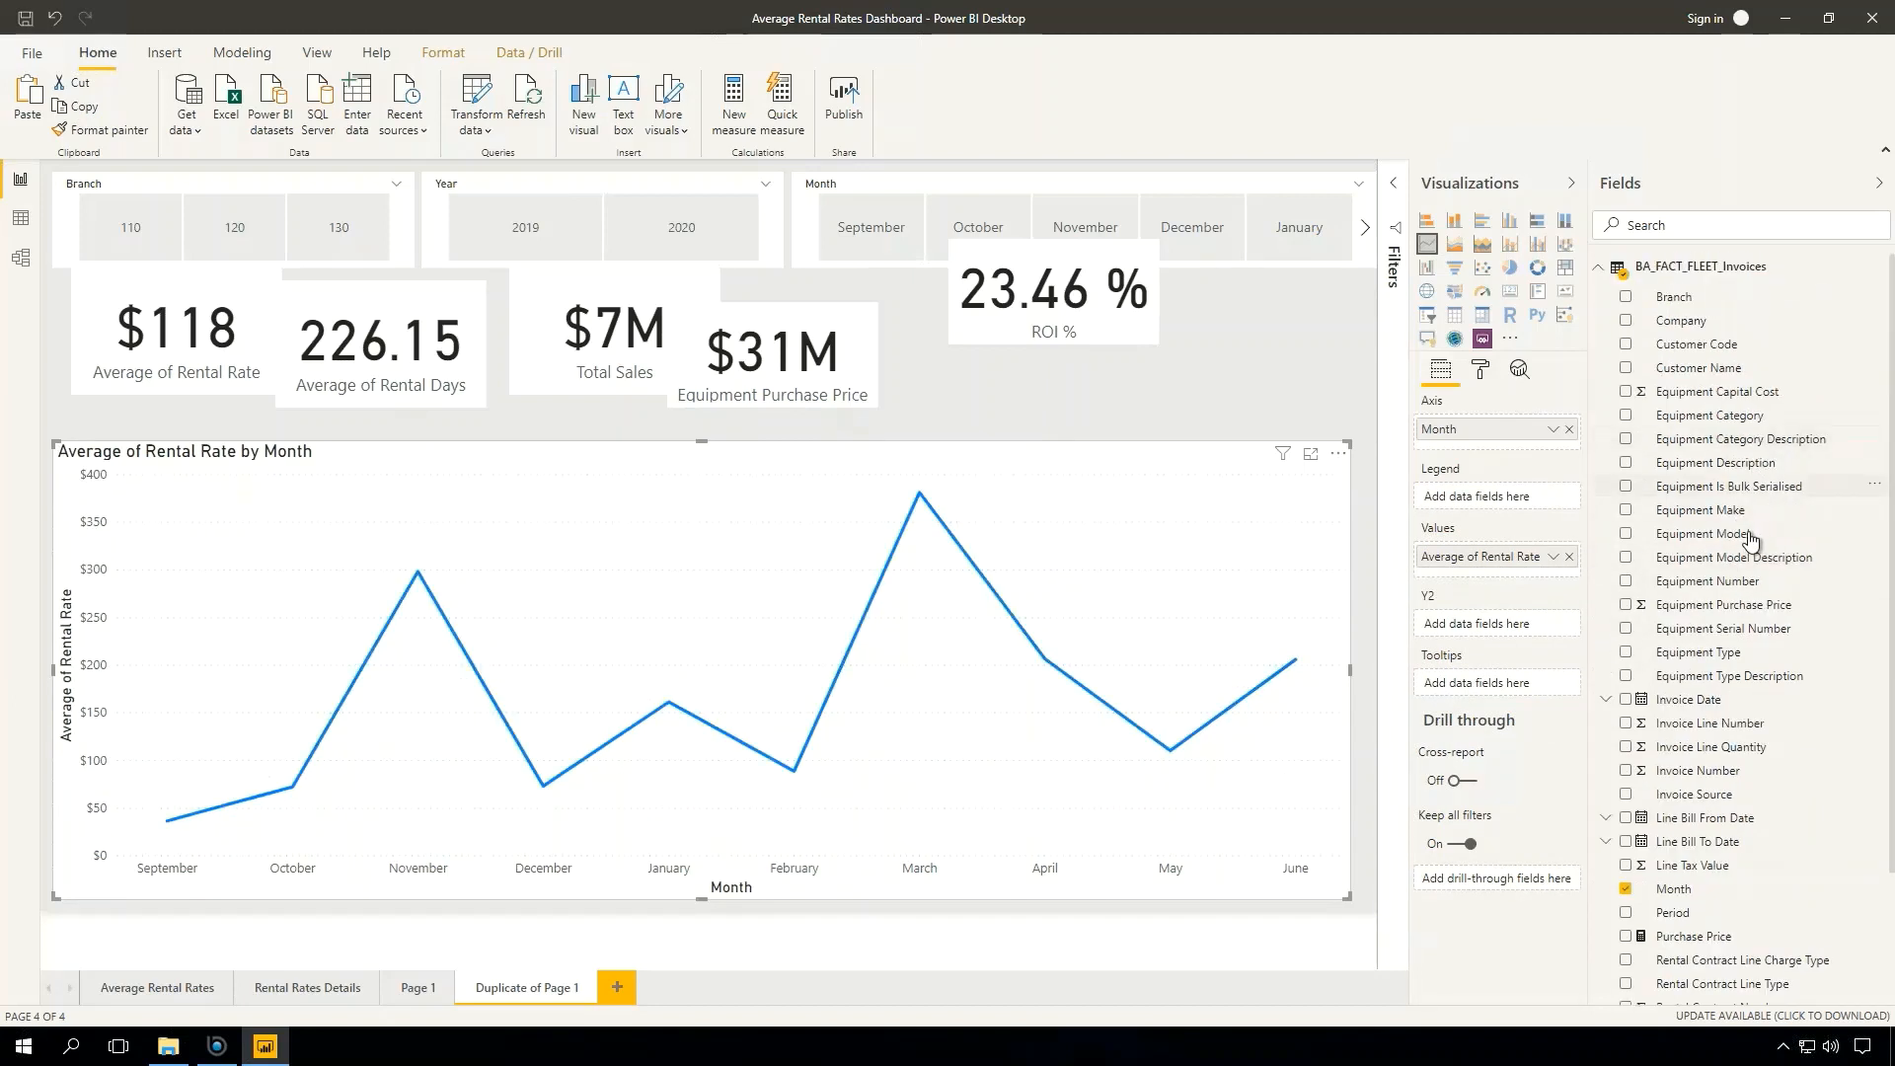
left_click_drag(778, 651, 770, 643)
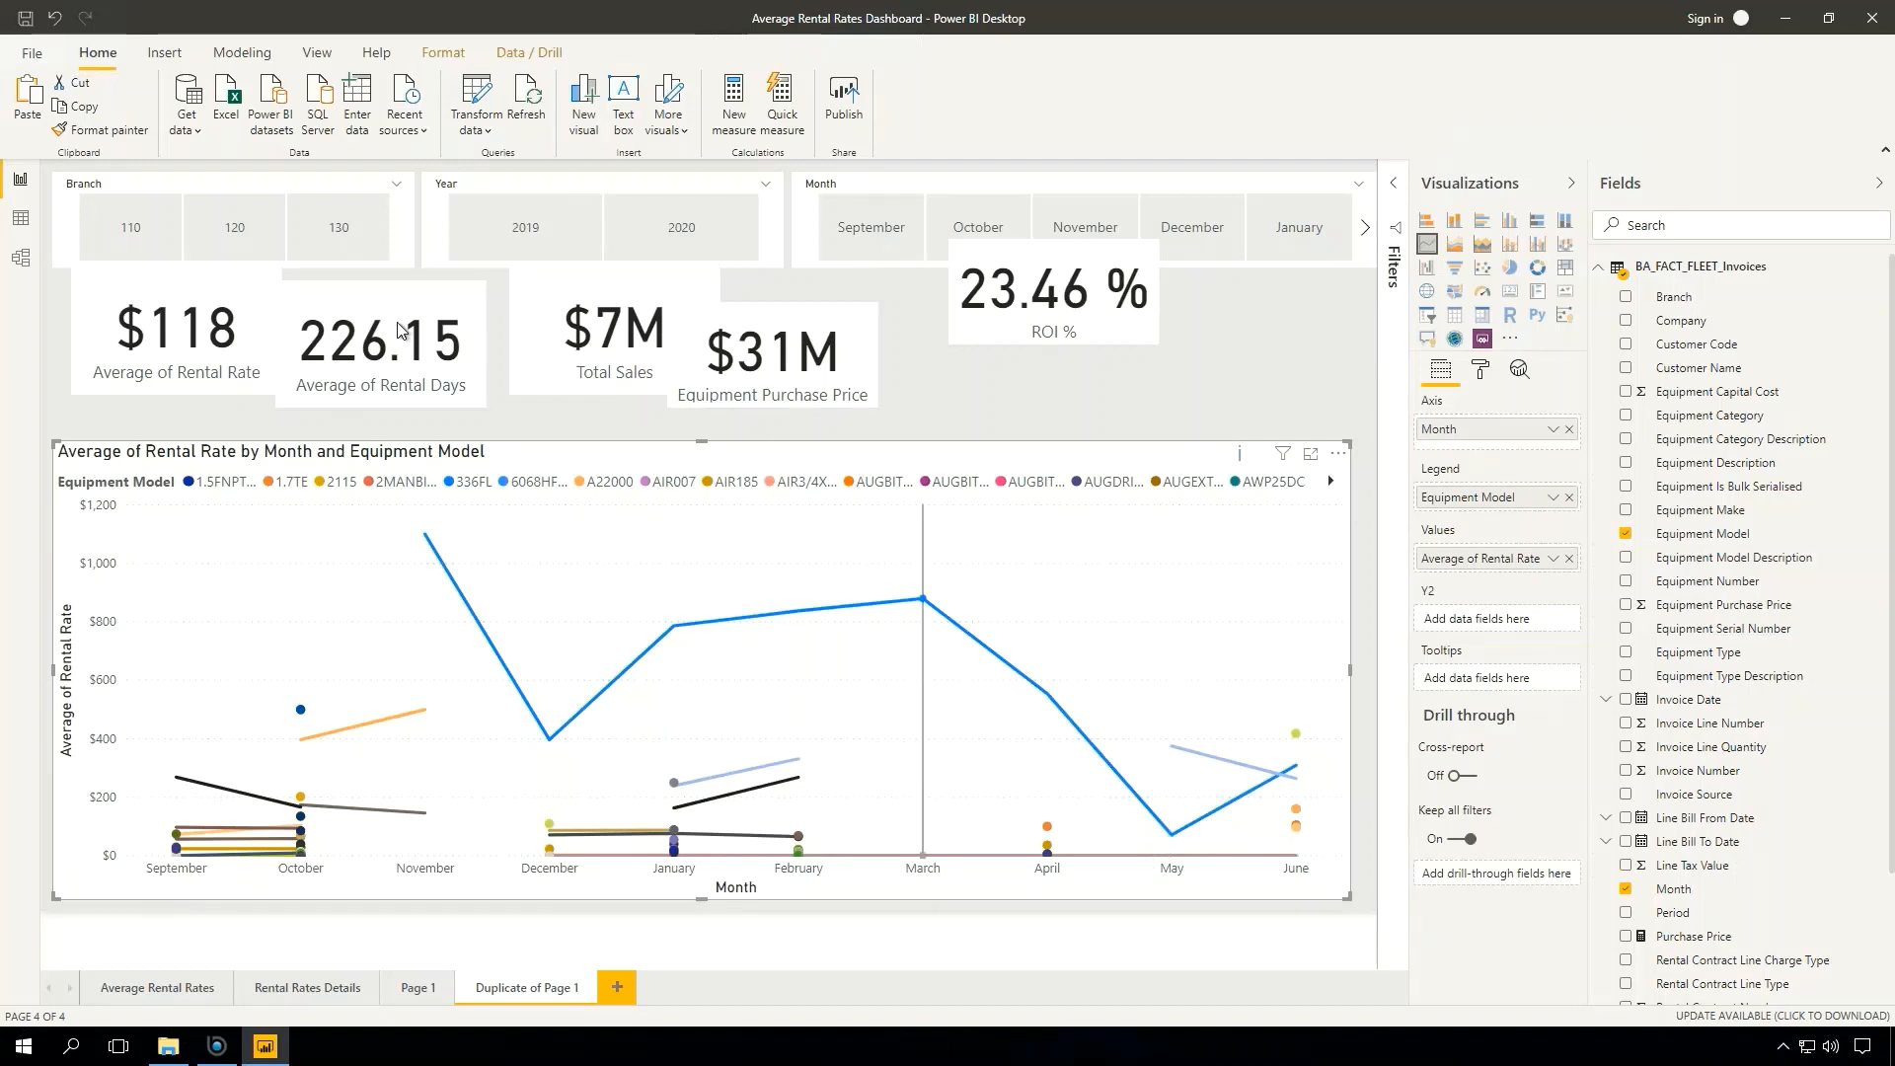
- Line up the Rental Days, Equipment Purchase Price and ROI % cards with the rest of the card row
left_click_drag(387, 314, 410, 300)
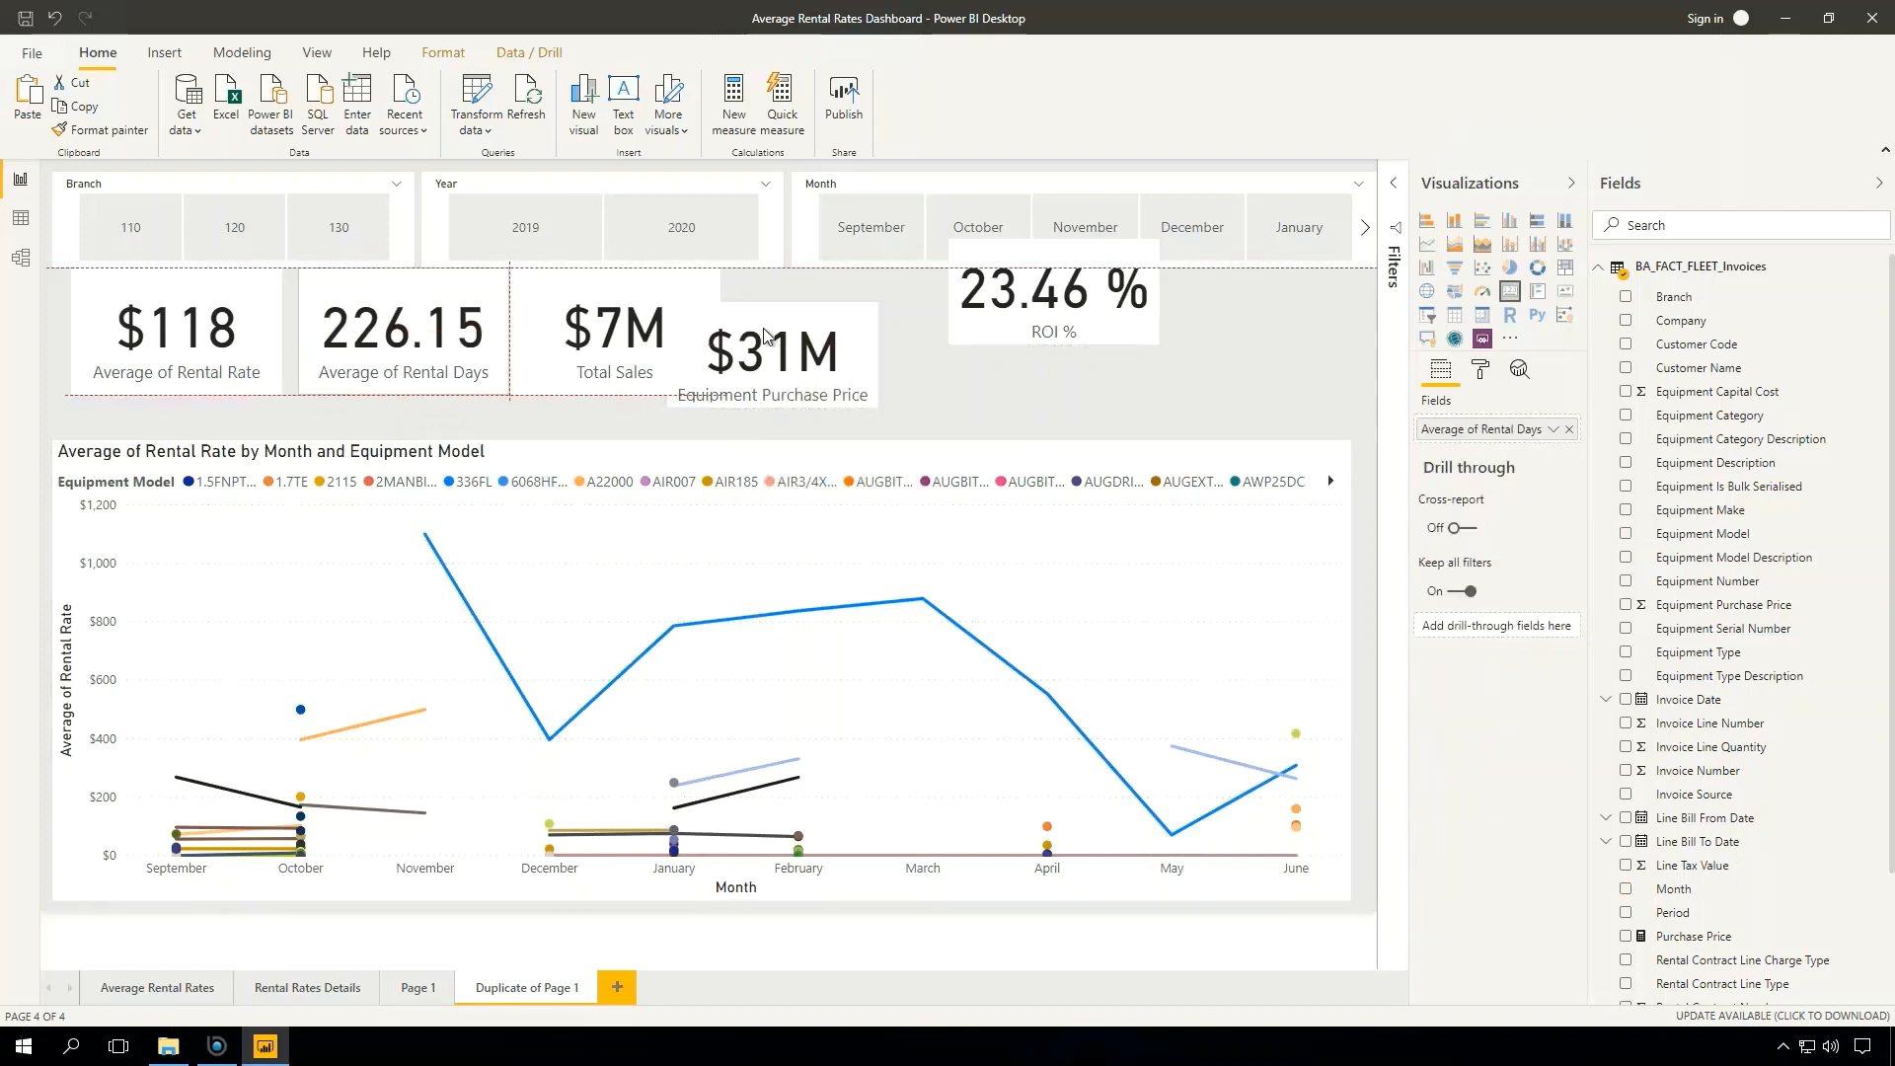
left_click_drag(785, 350, 872, 338)
left_click_drag(1067, 289, 1111, 338)
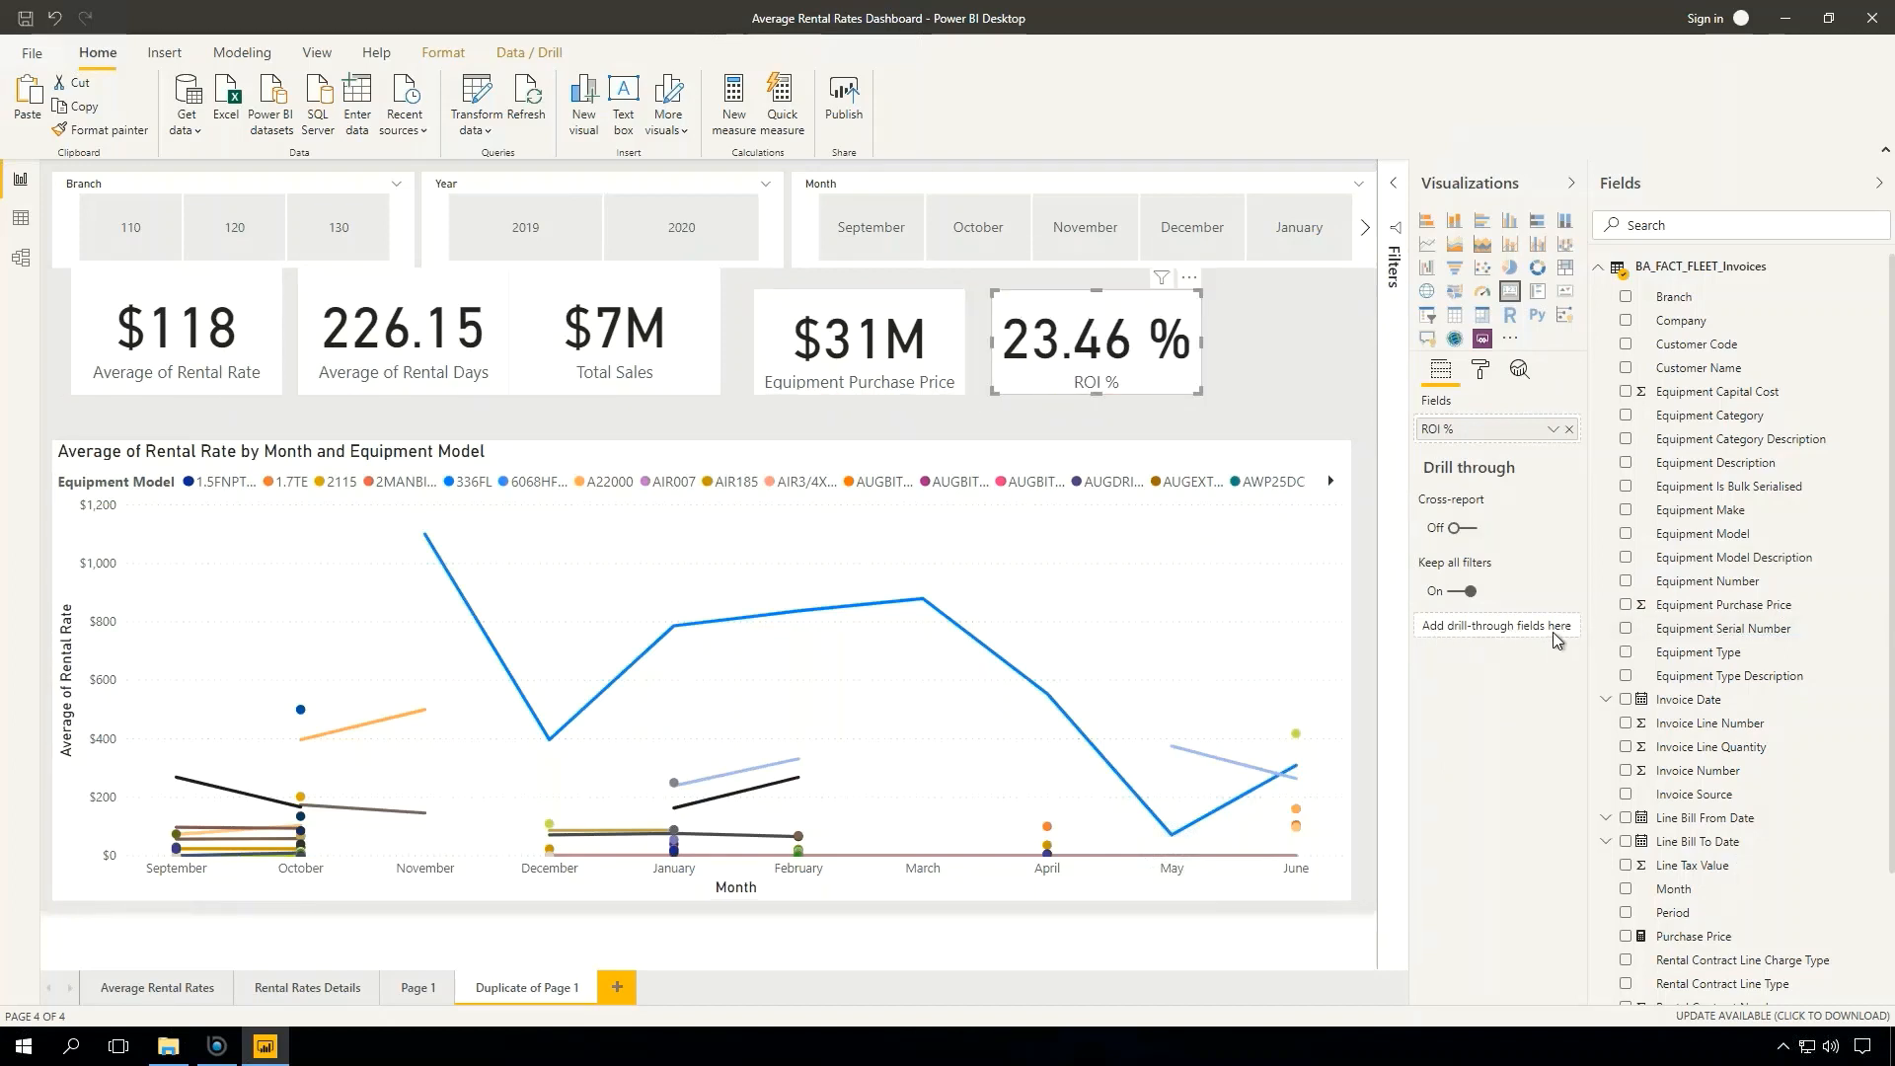
- Add Equipment Model as the duplicate page's drill-through field and narrow the Branch slicer to clear the back button
left_click(1130, 589)
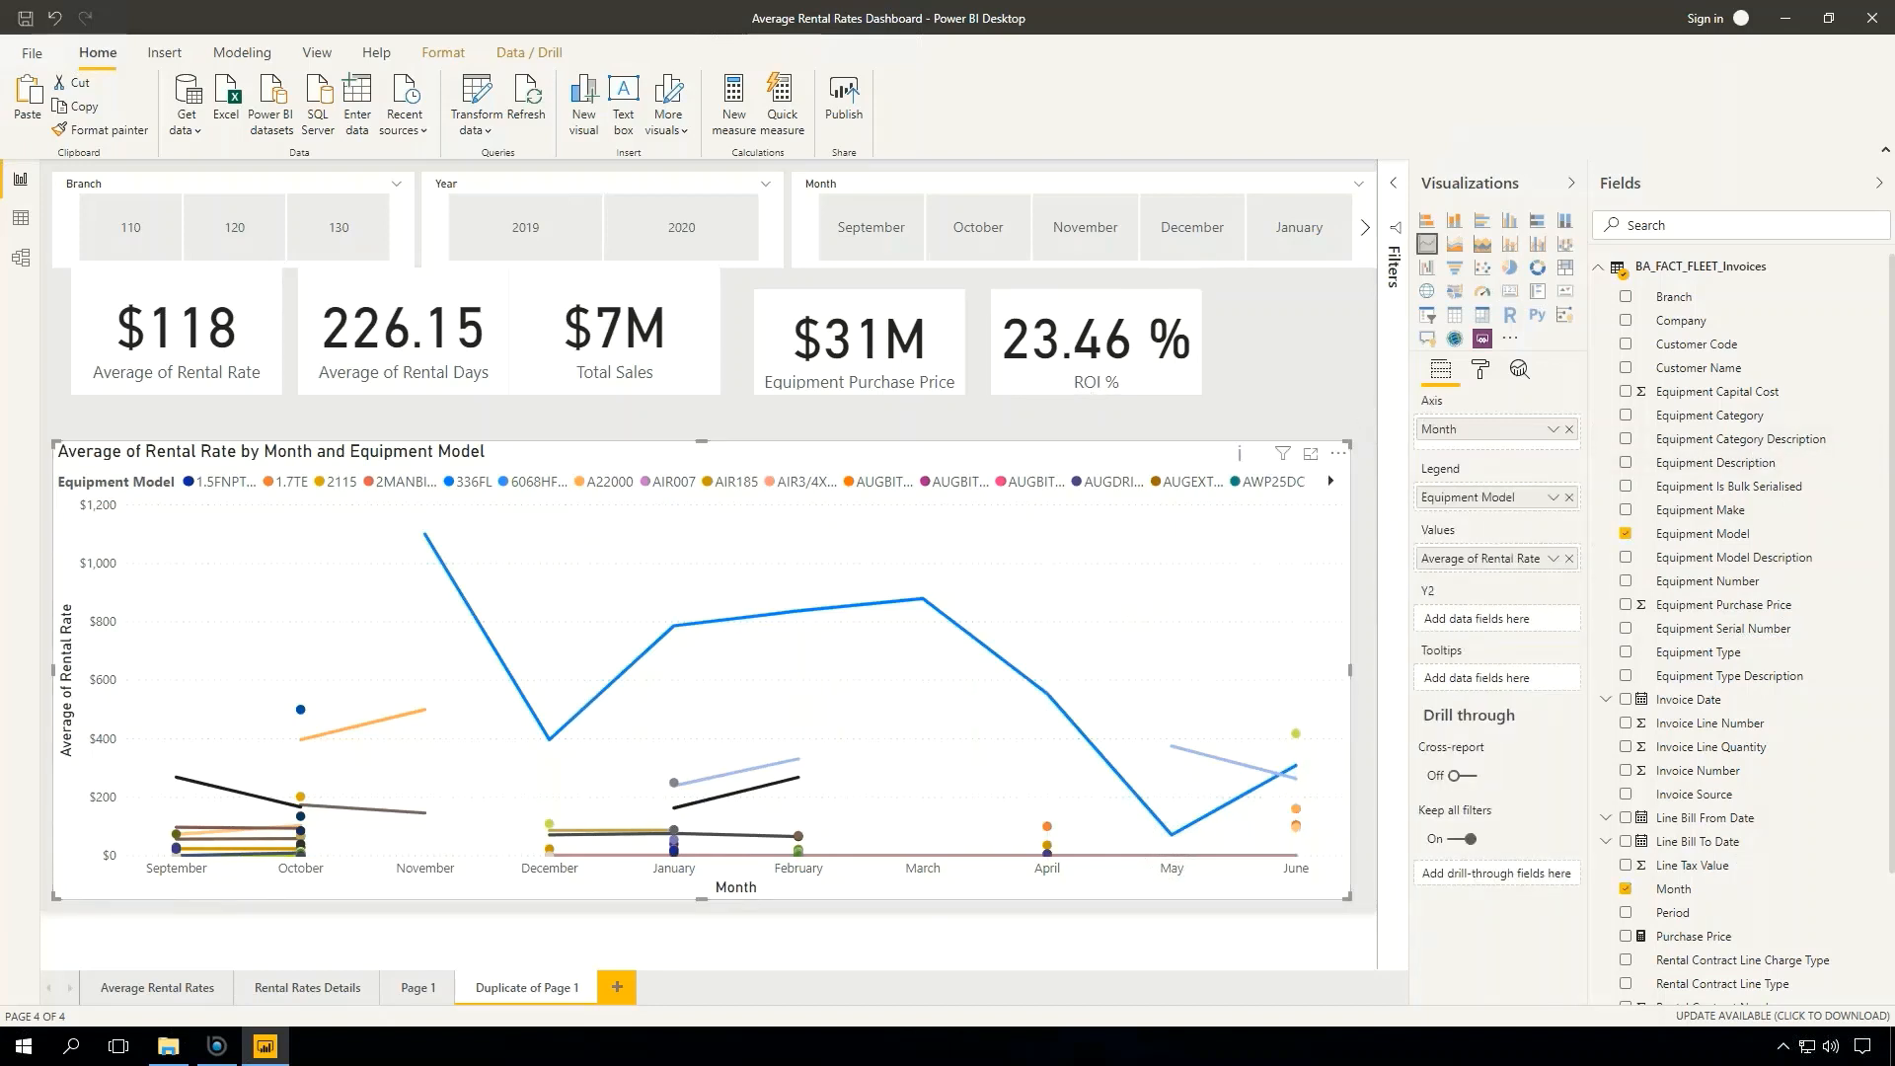
left_click(1375, 414)
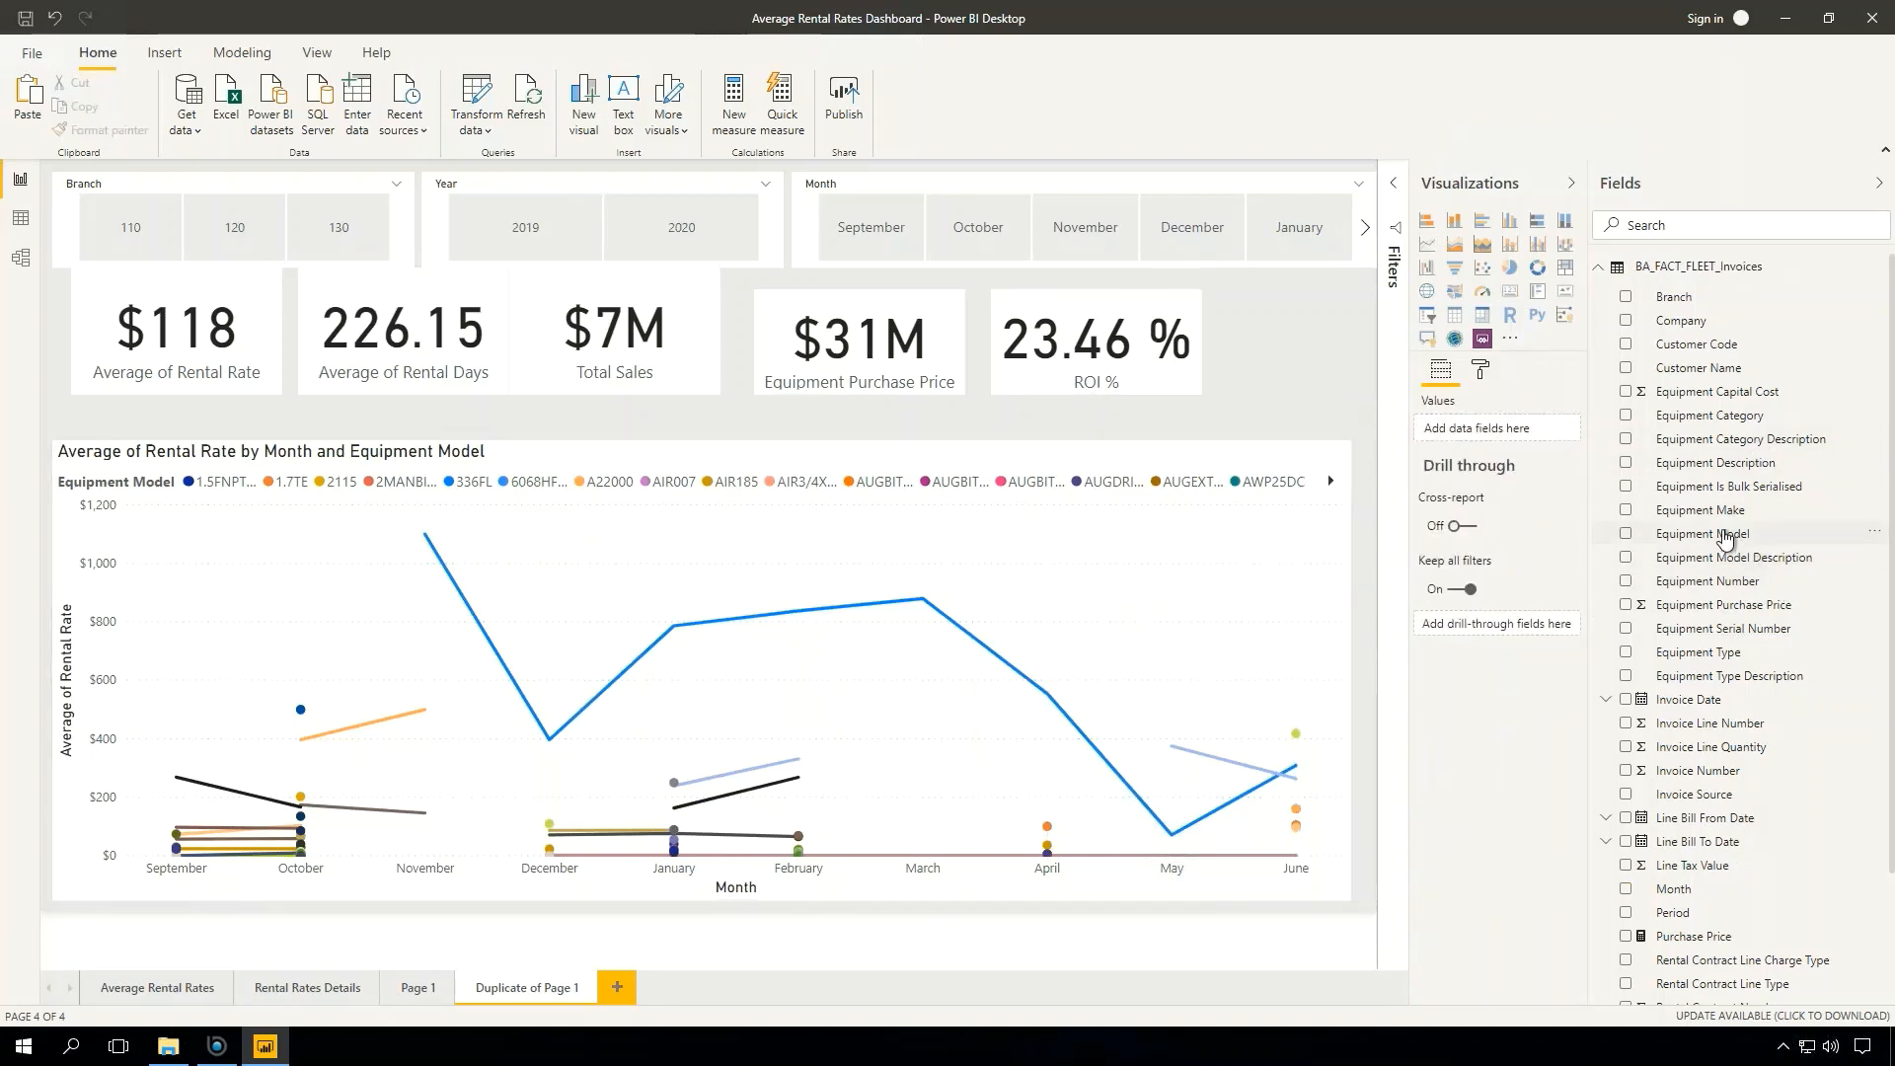
left_click_drag(1727, 538, 1505, 624)
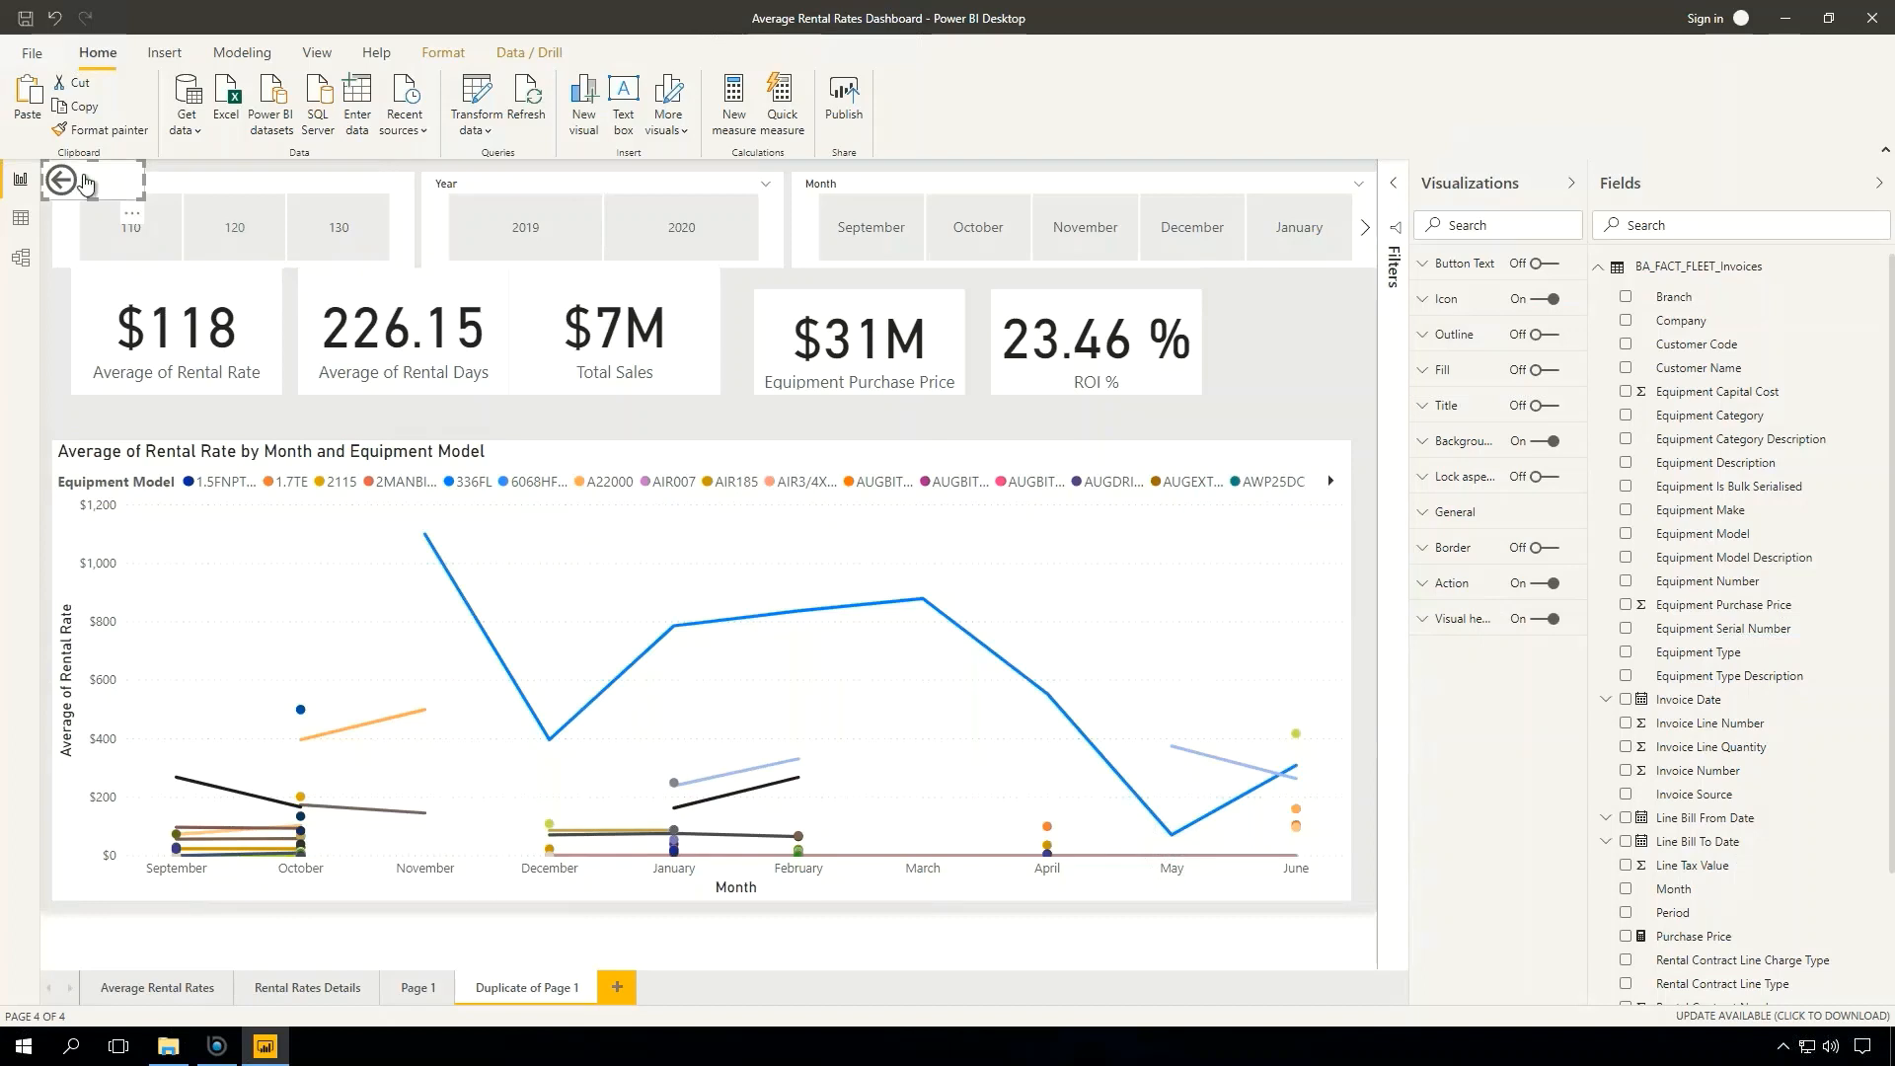
left_click(57, 233)
left_click_drag(55, 222, 175, 227)
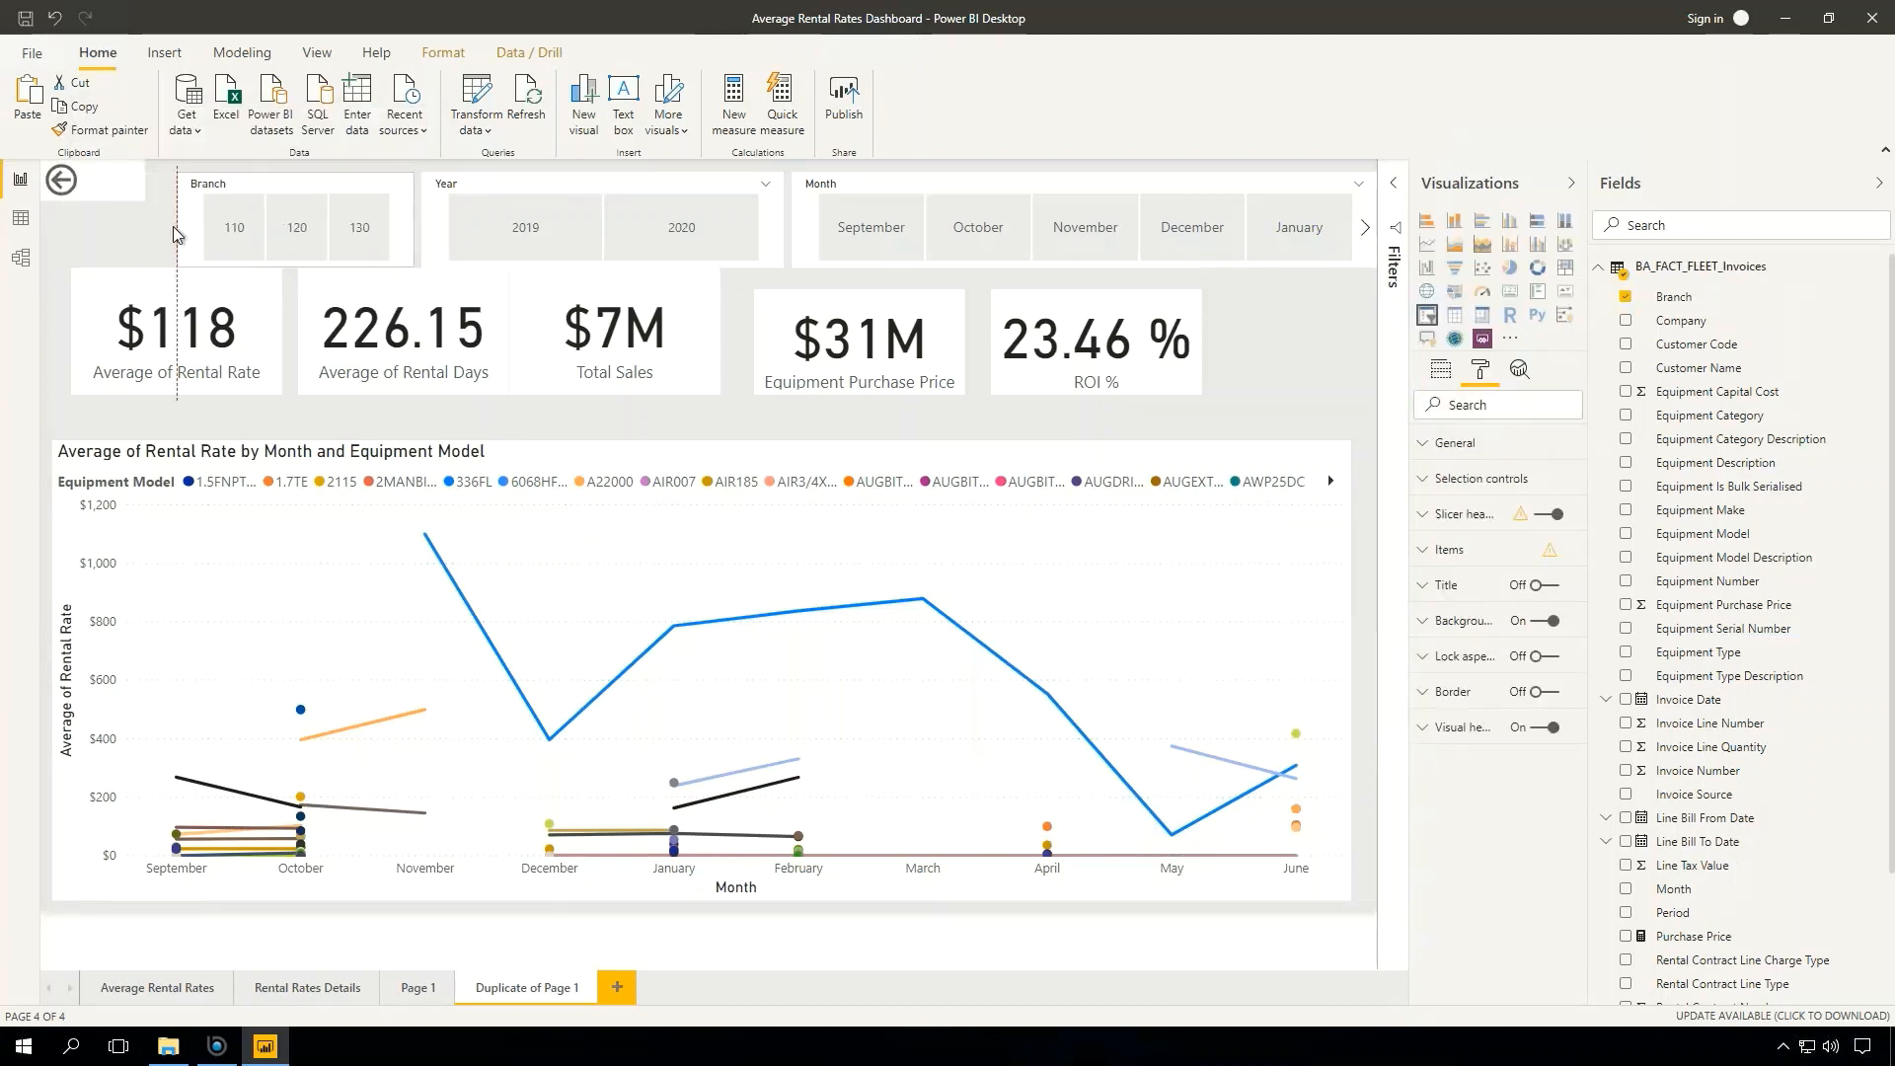
- On Page 1, filter the year to 2020 and cross-filter by the DIRT EQUIPMENT column in the category chart
left_click(418, 990)
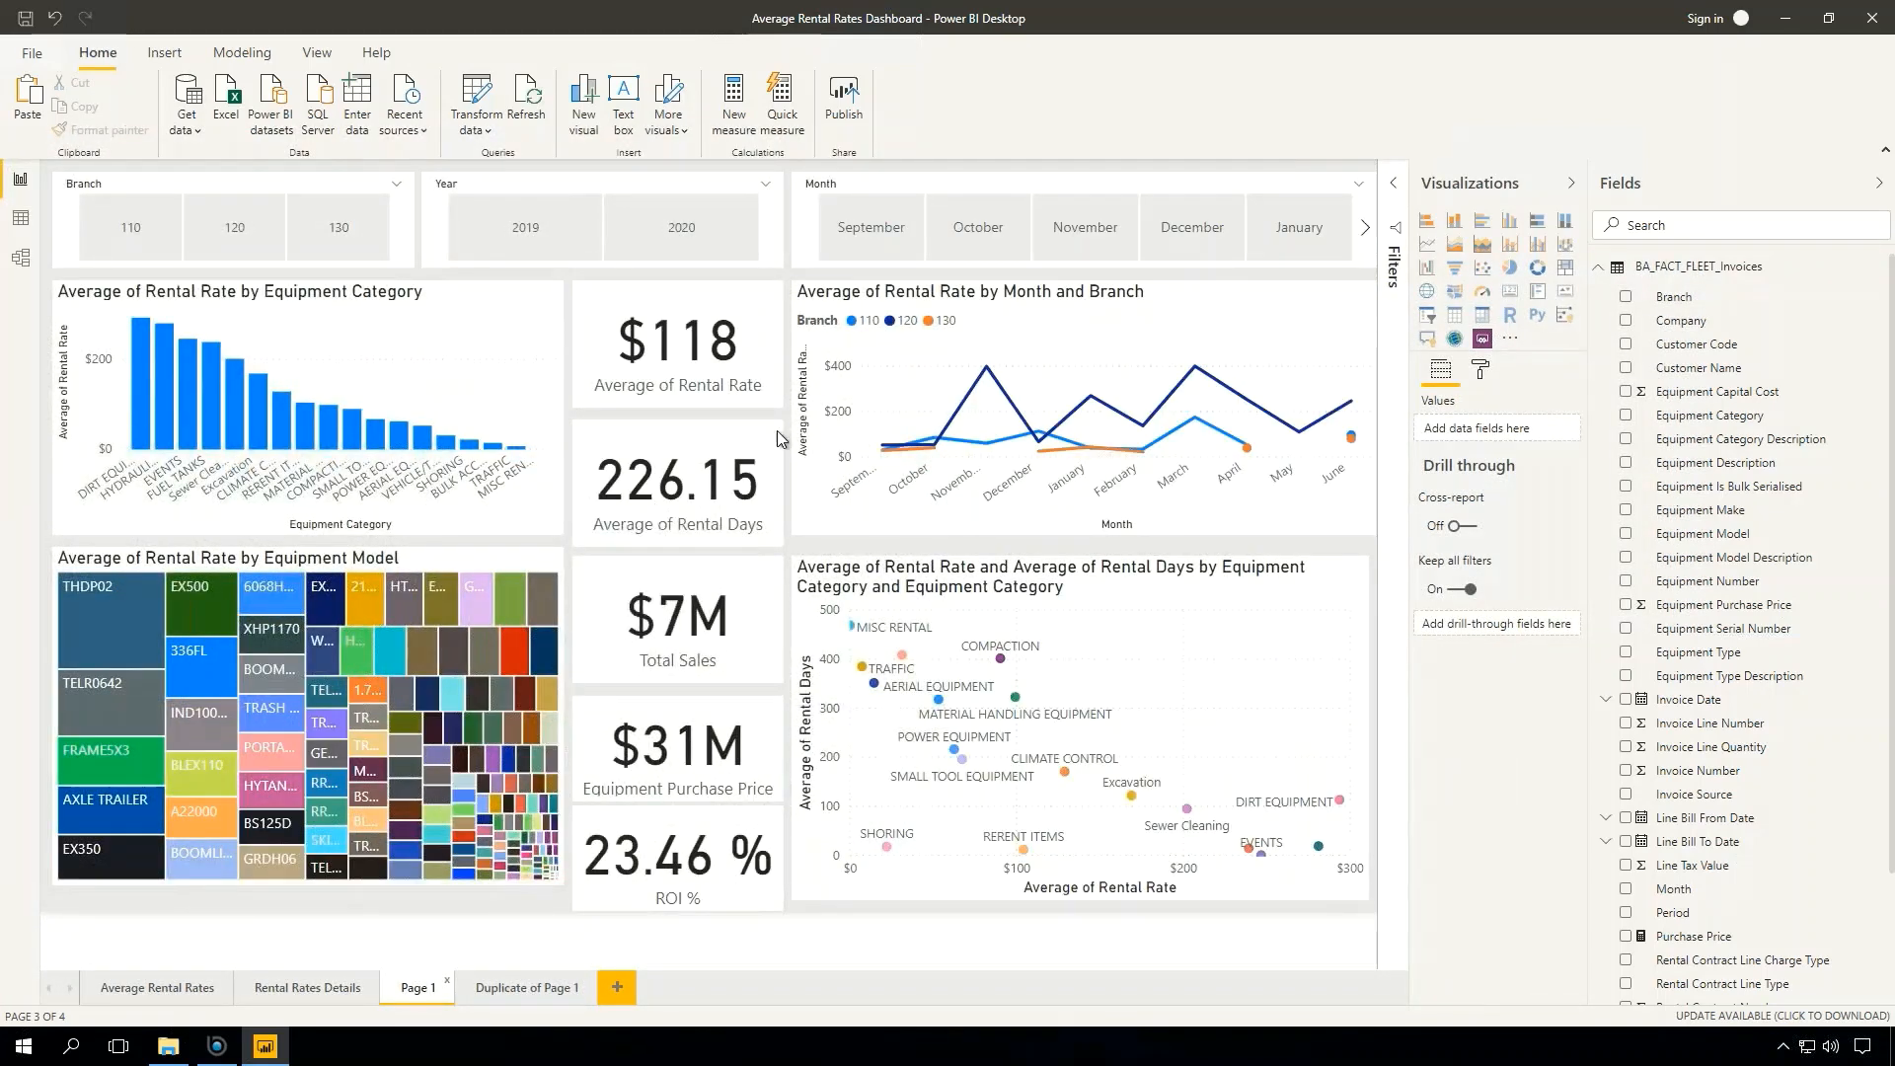
left_click(642, 223)
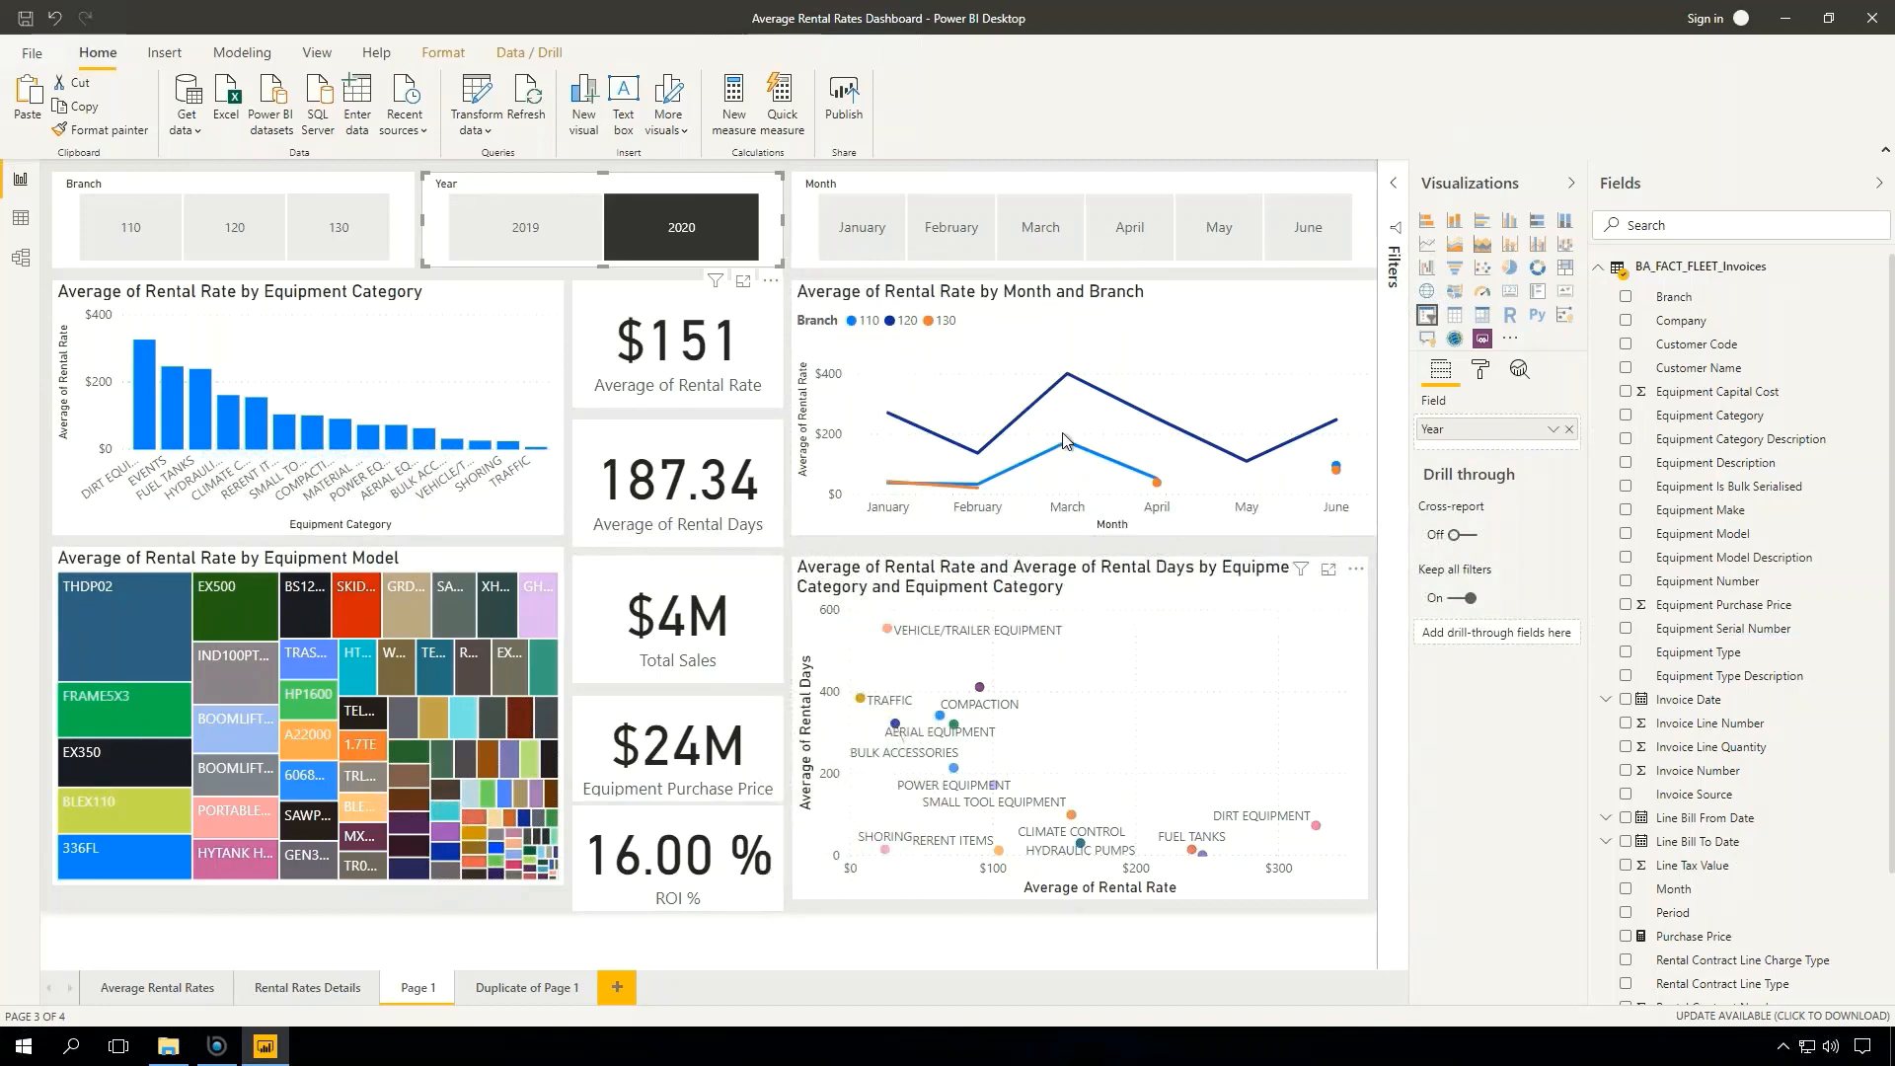
mouse_move(1066, 377)
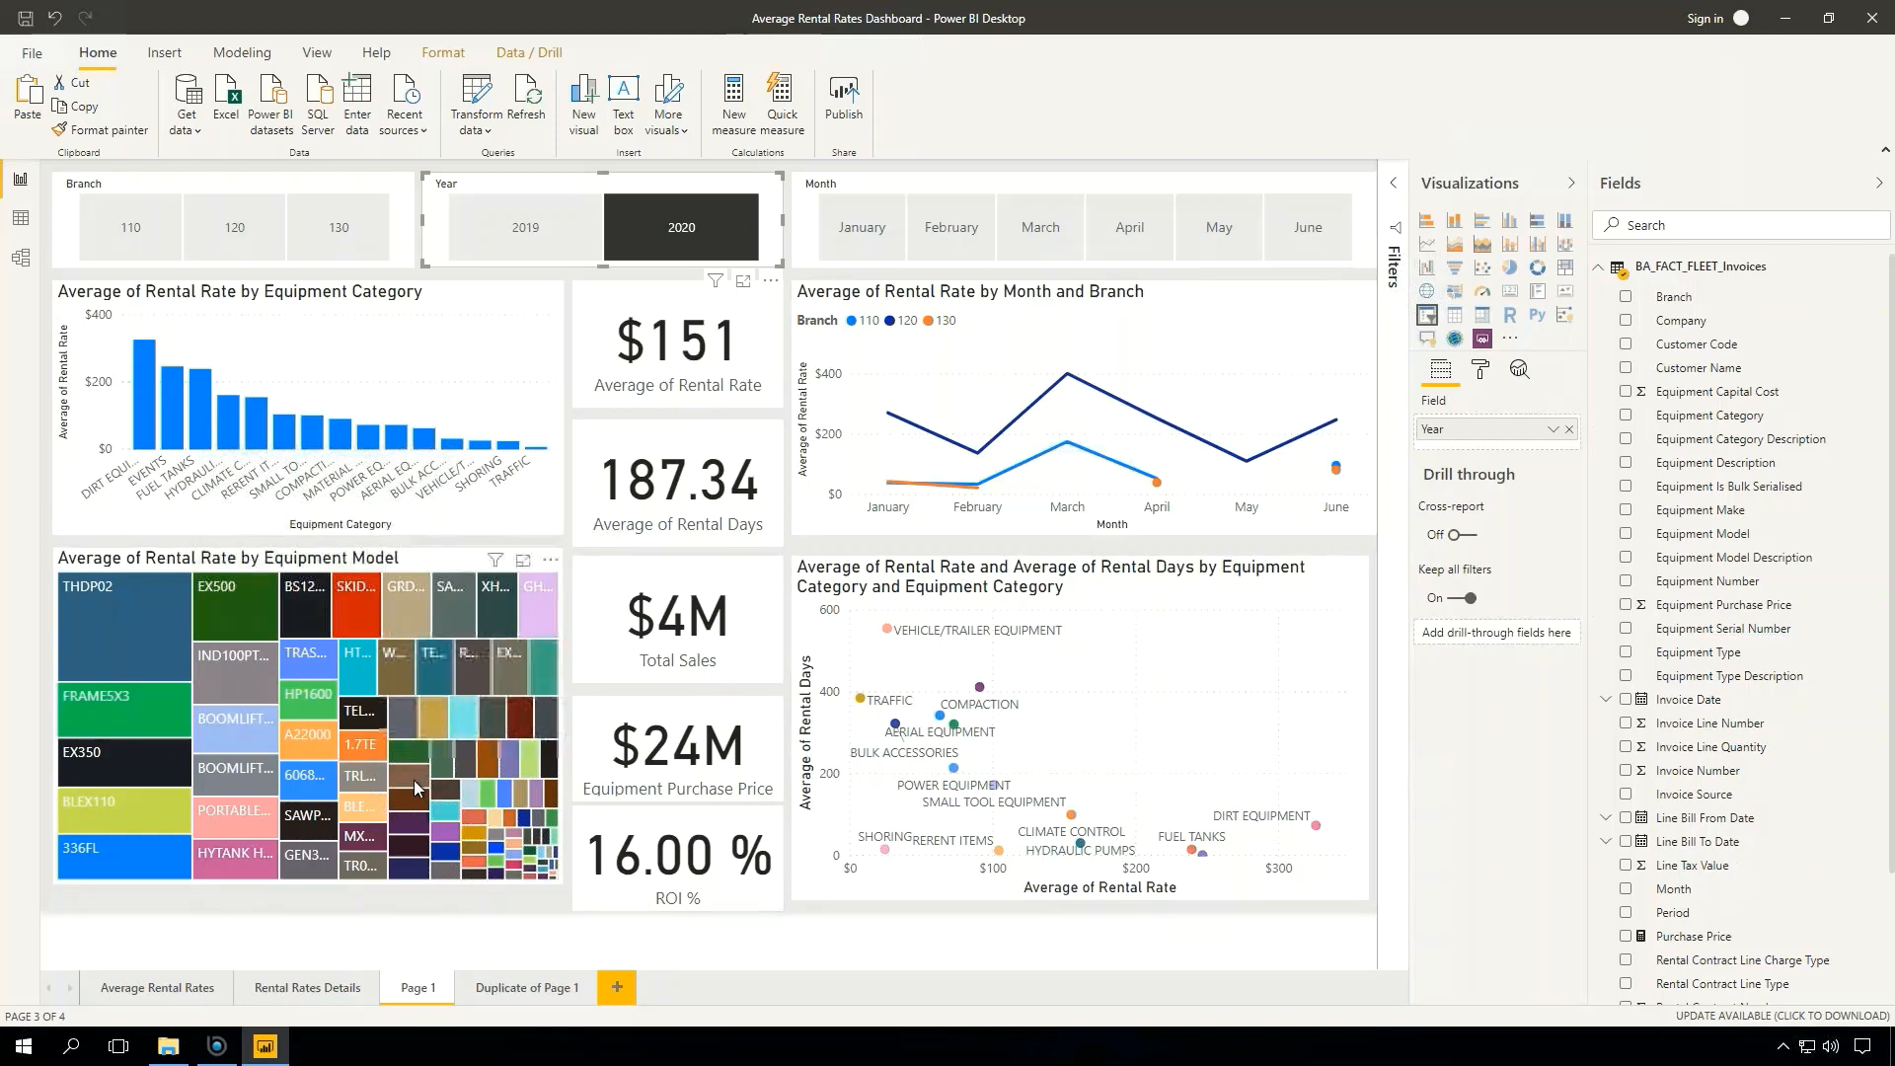
left_click(144, 382)
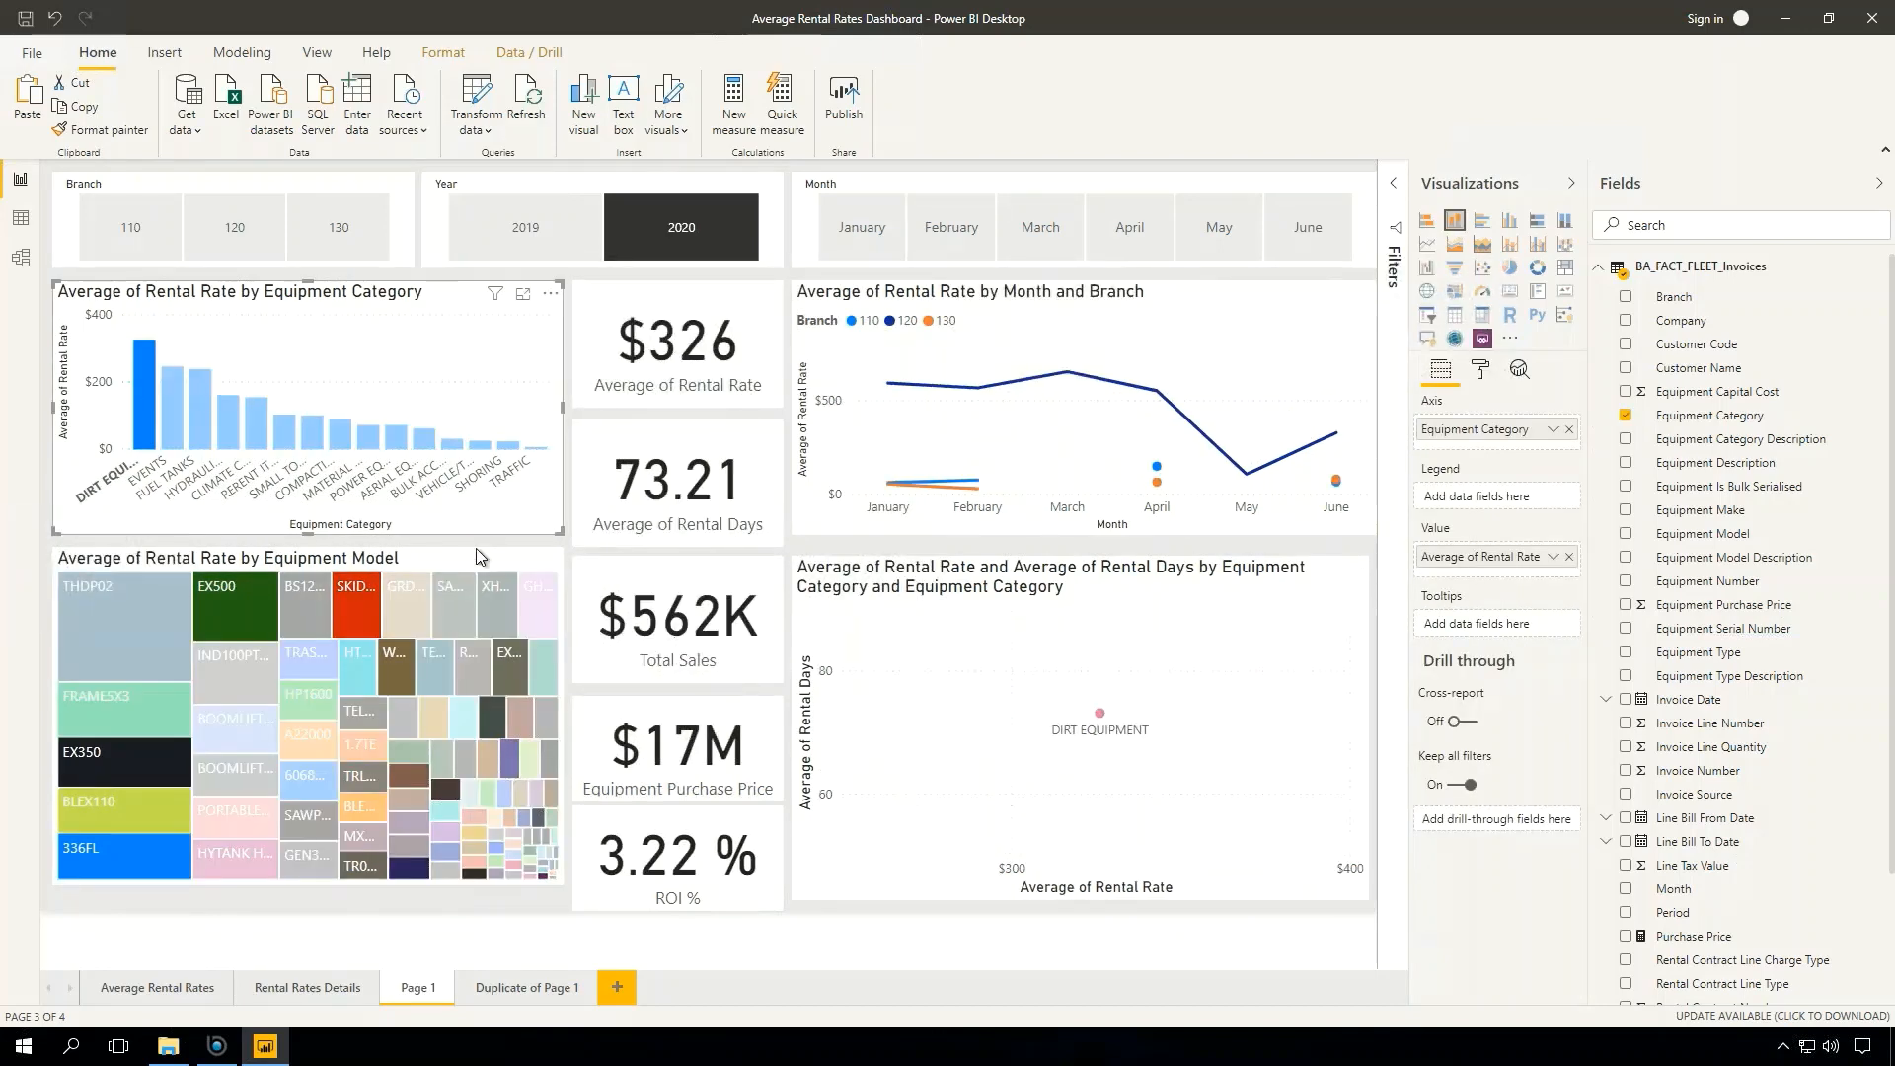
- Drill through from model 336FL in the treemap to Duplicate of Page 1, check its February value and return to Page 1
mouse_move(114, 856)
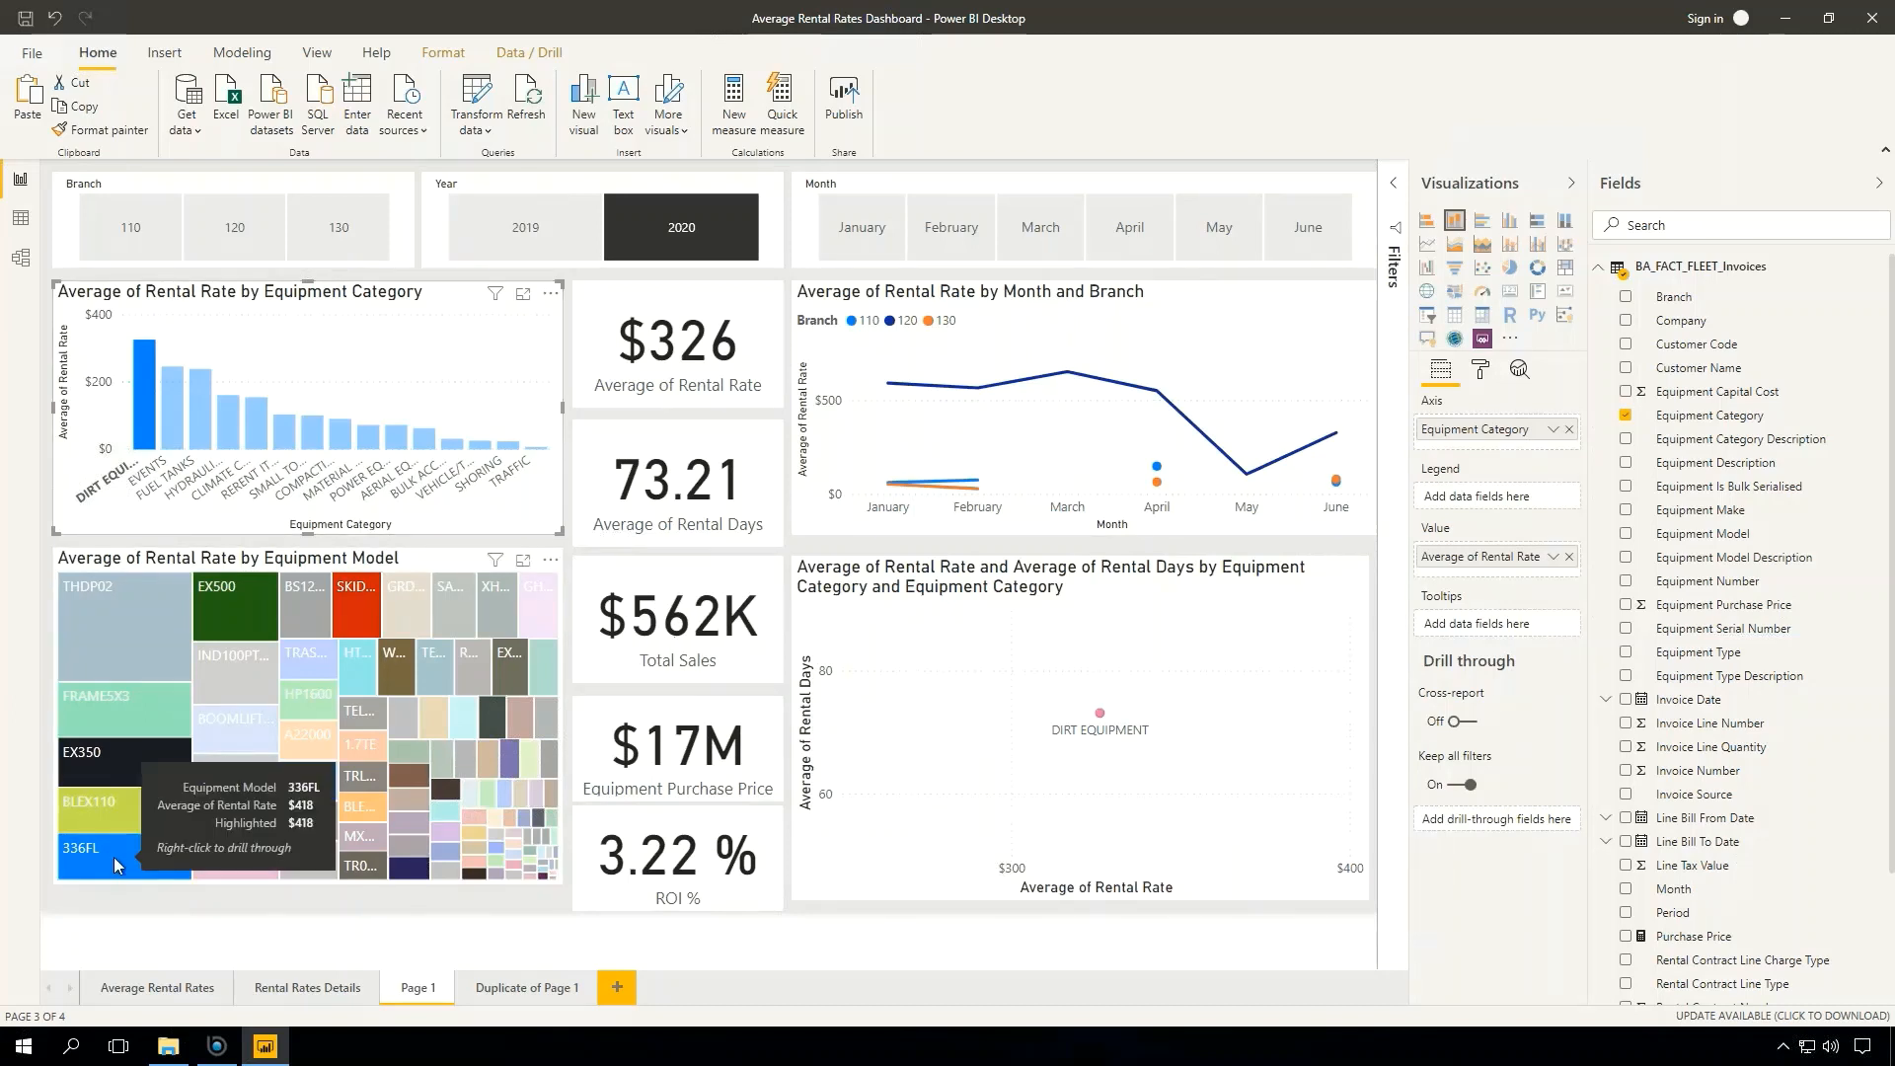
right_click(116, 860)
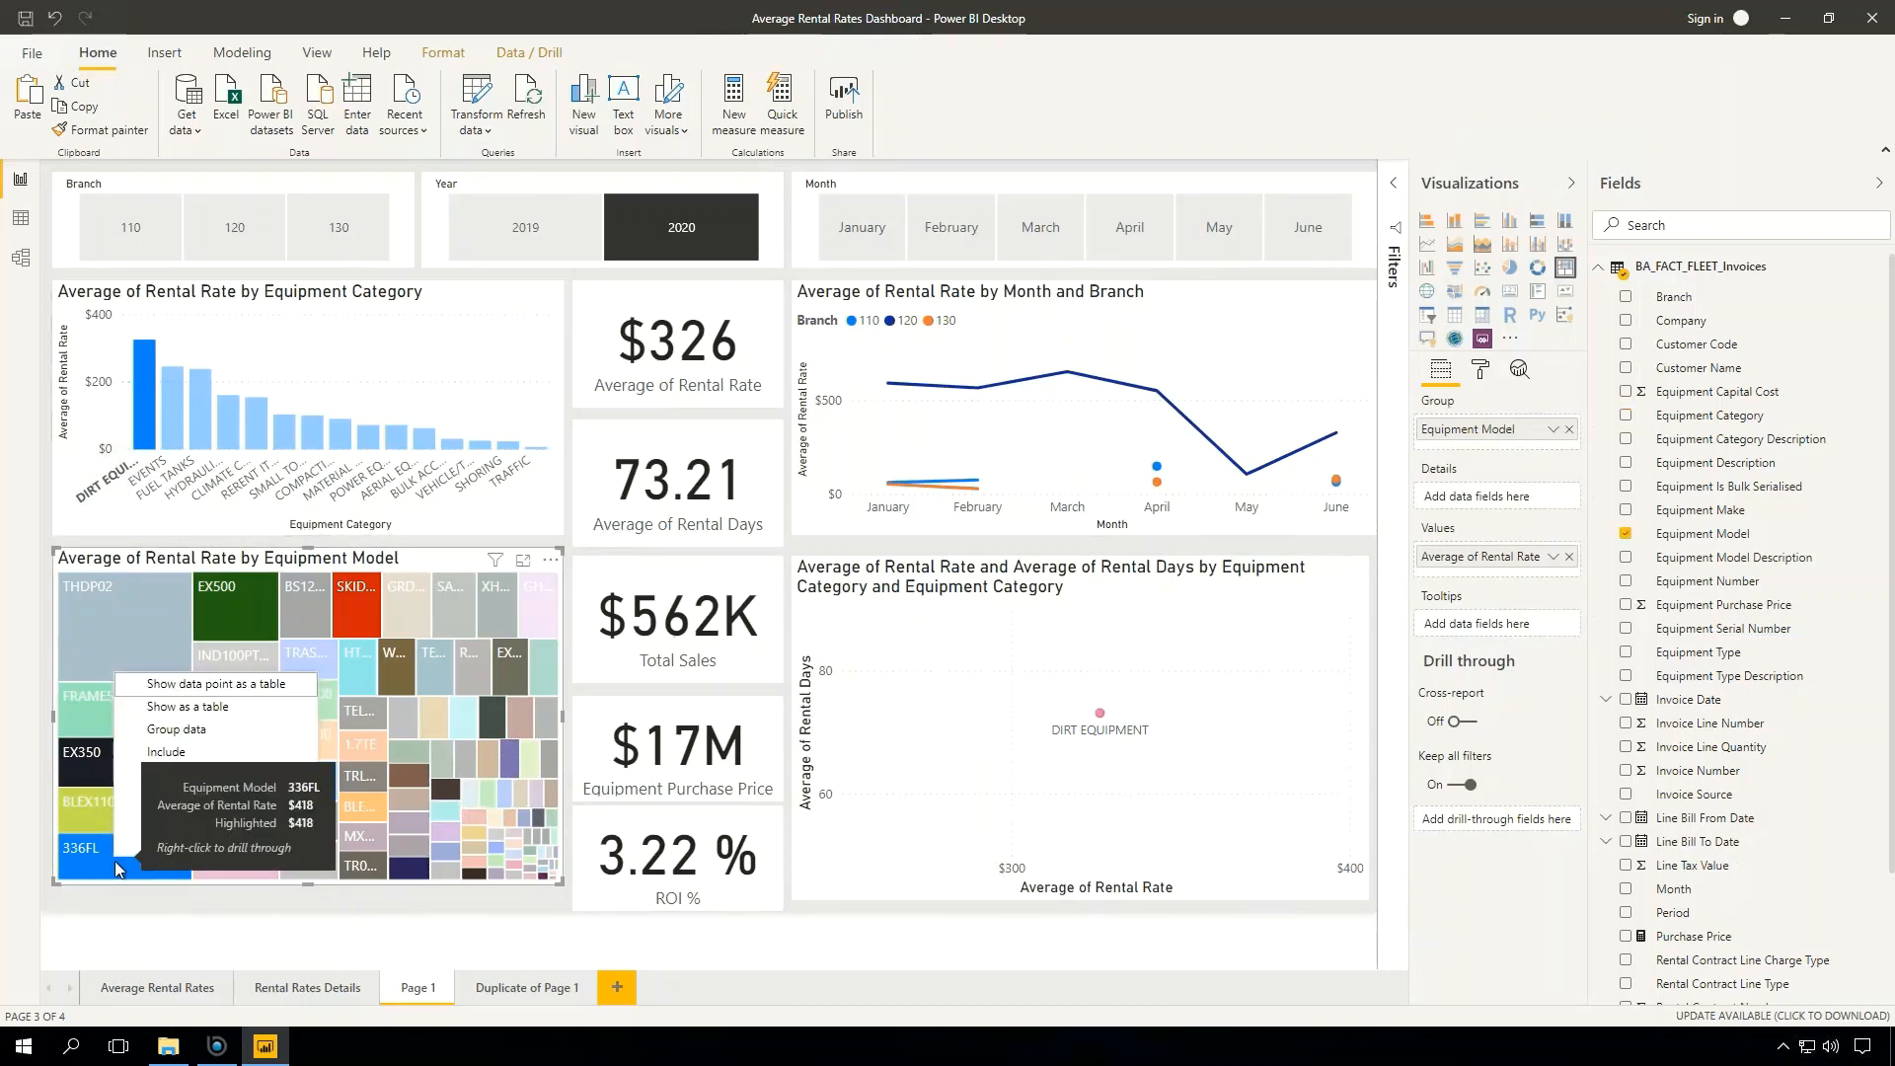
mouse_move(241, 796)
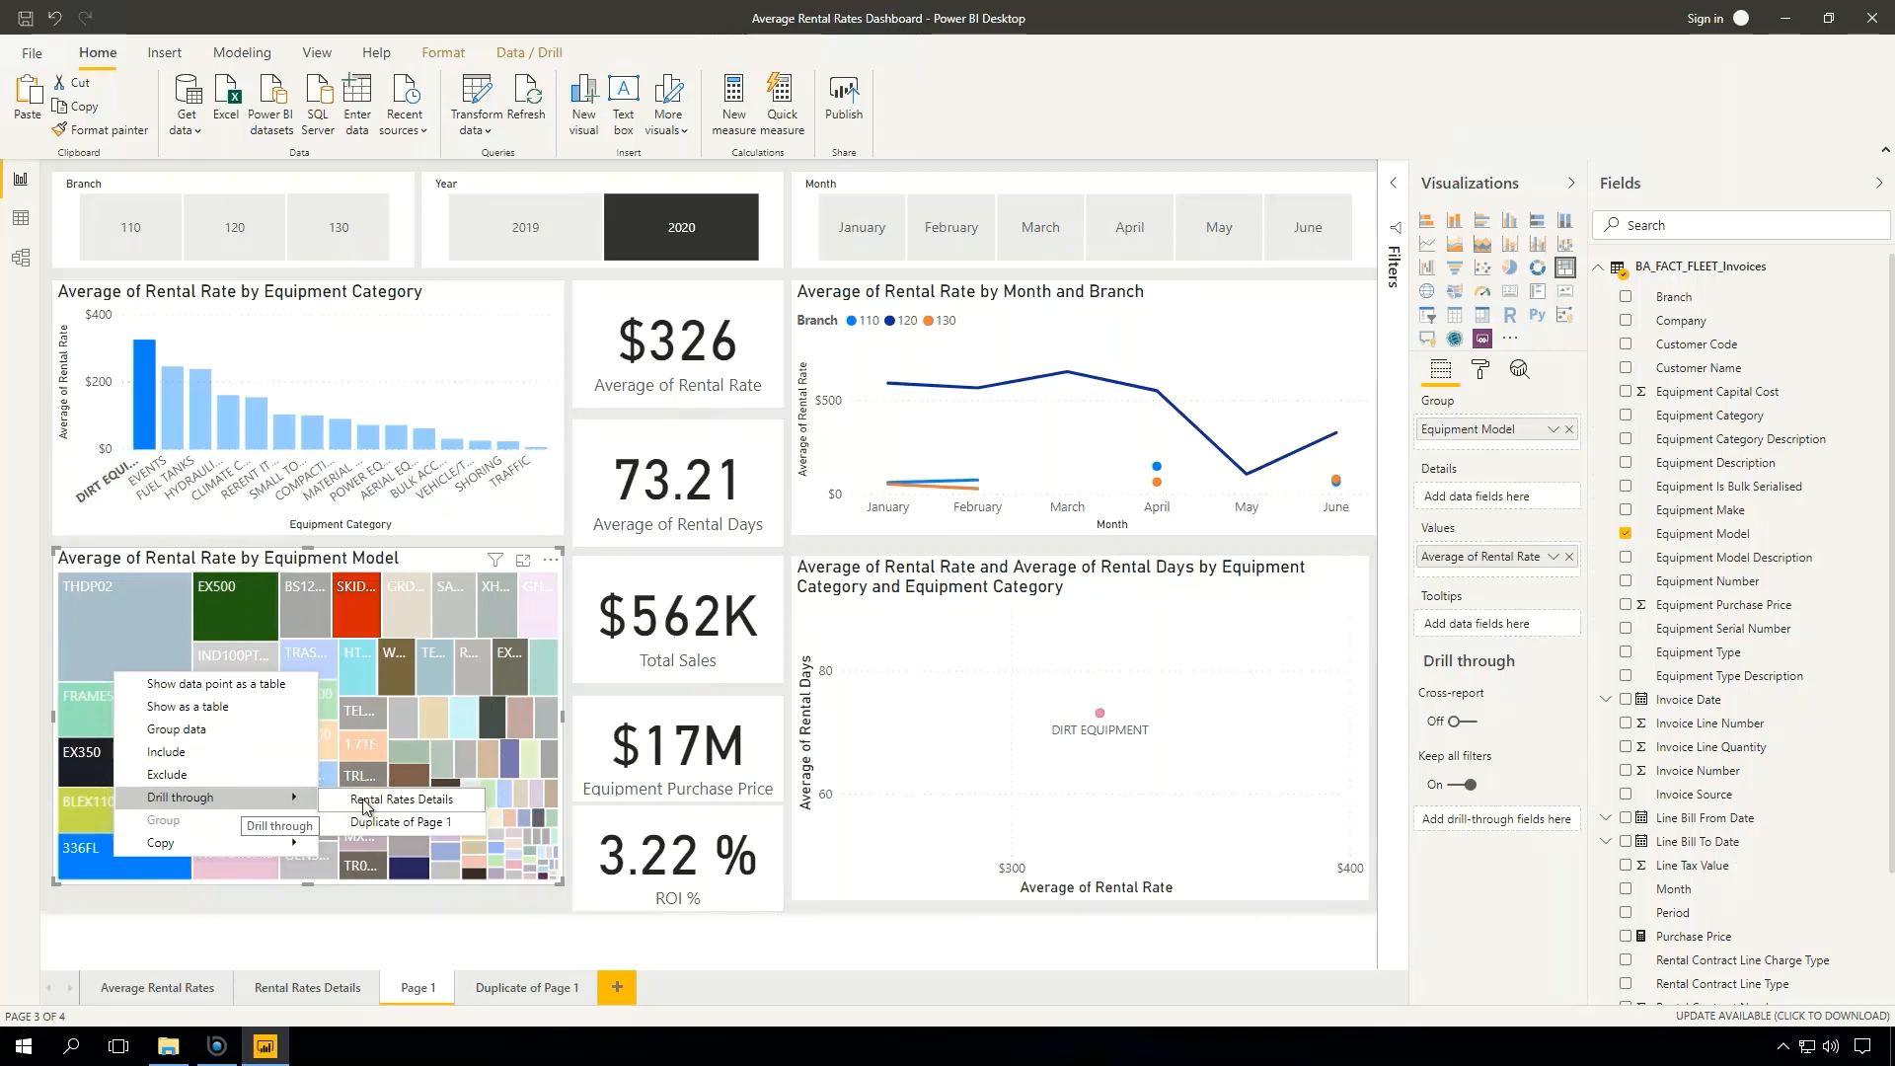
left_click(431, 824)
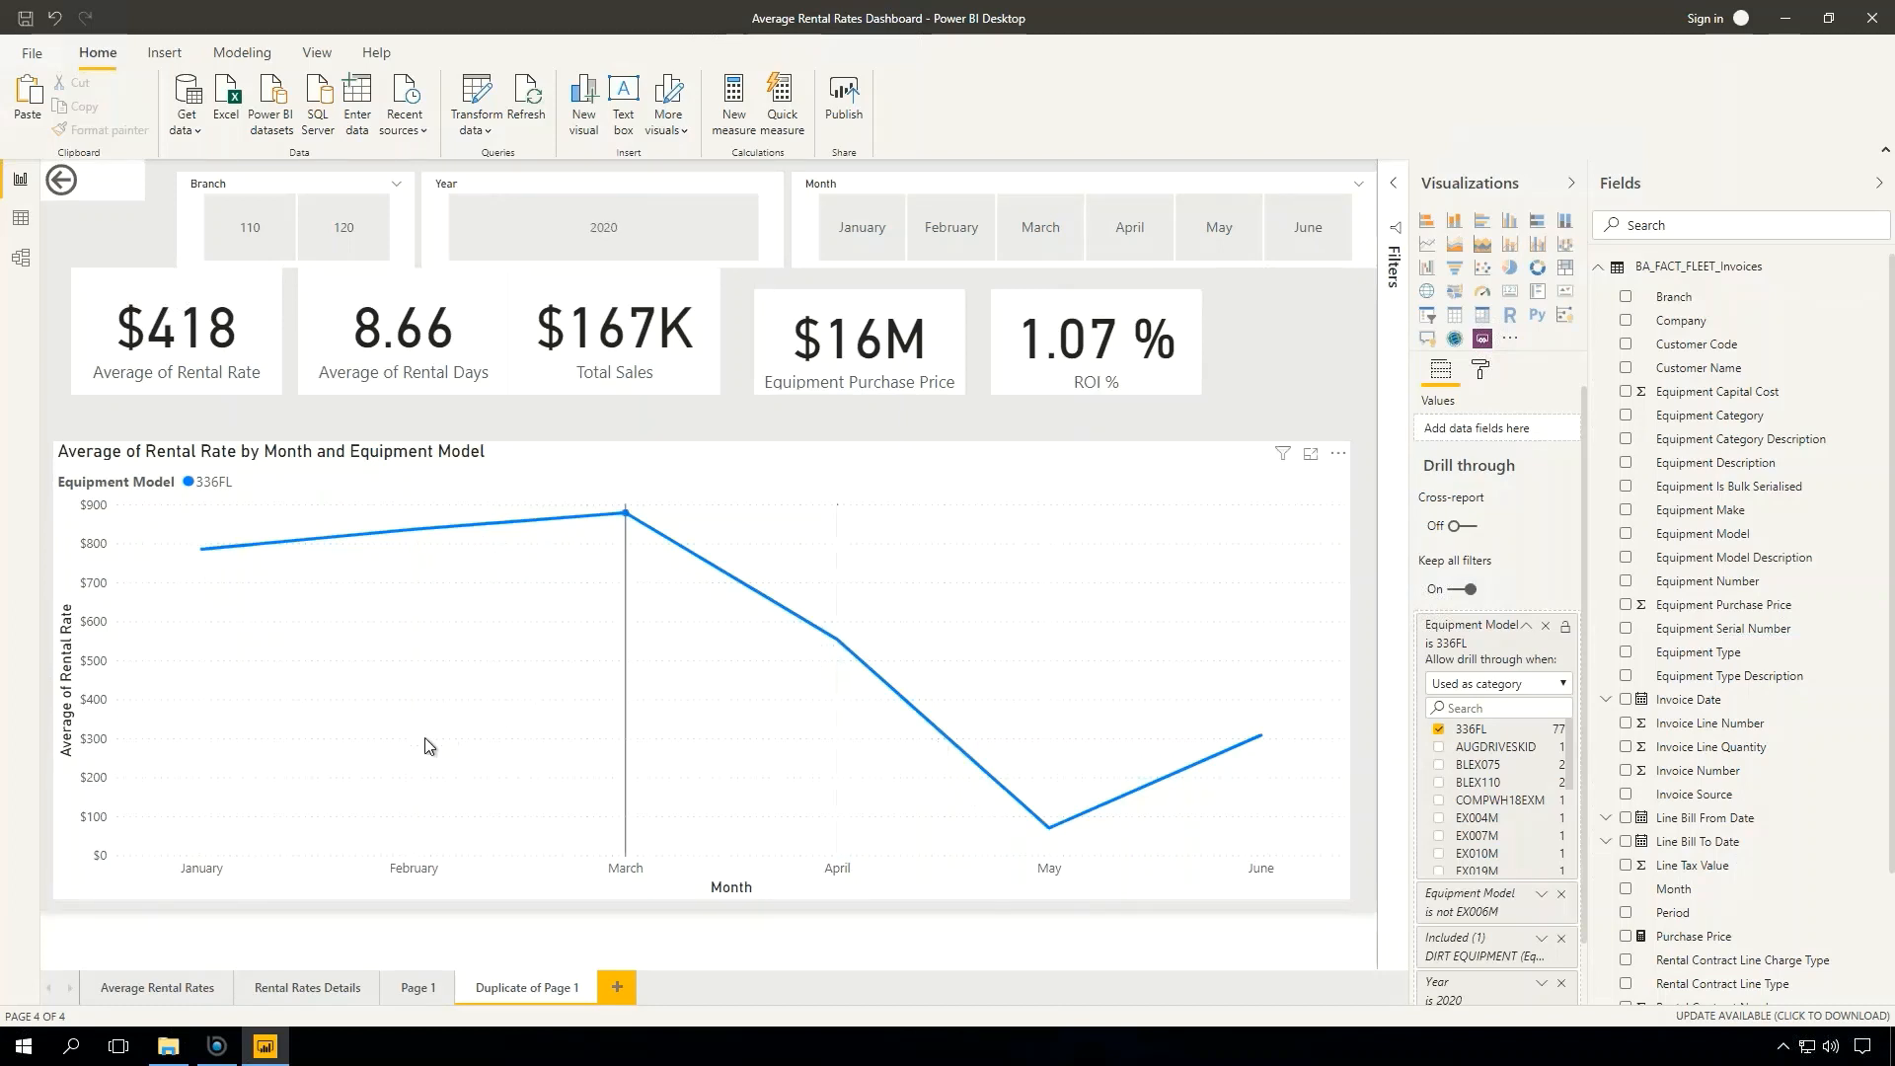
mouse_move(426, 747)
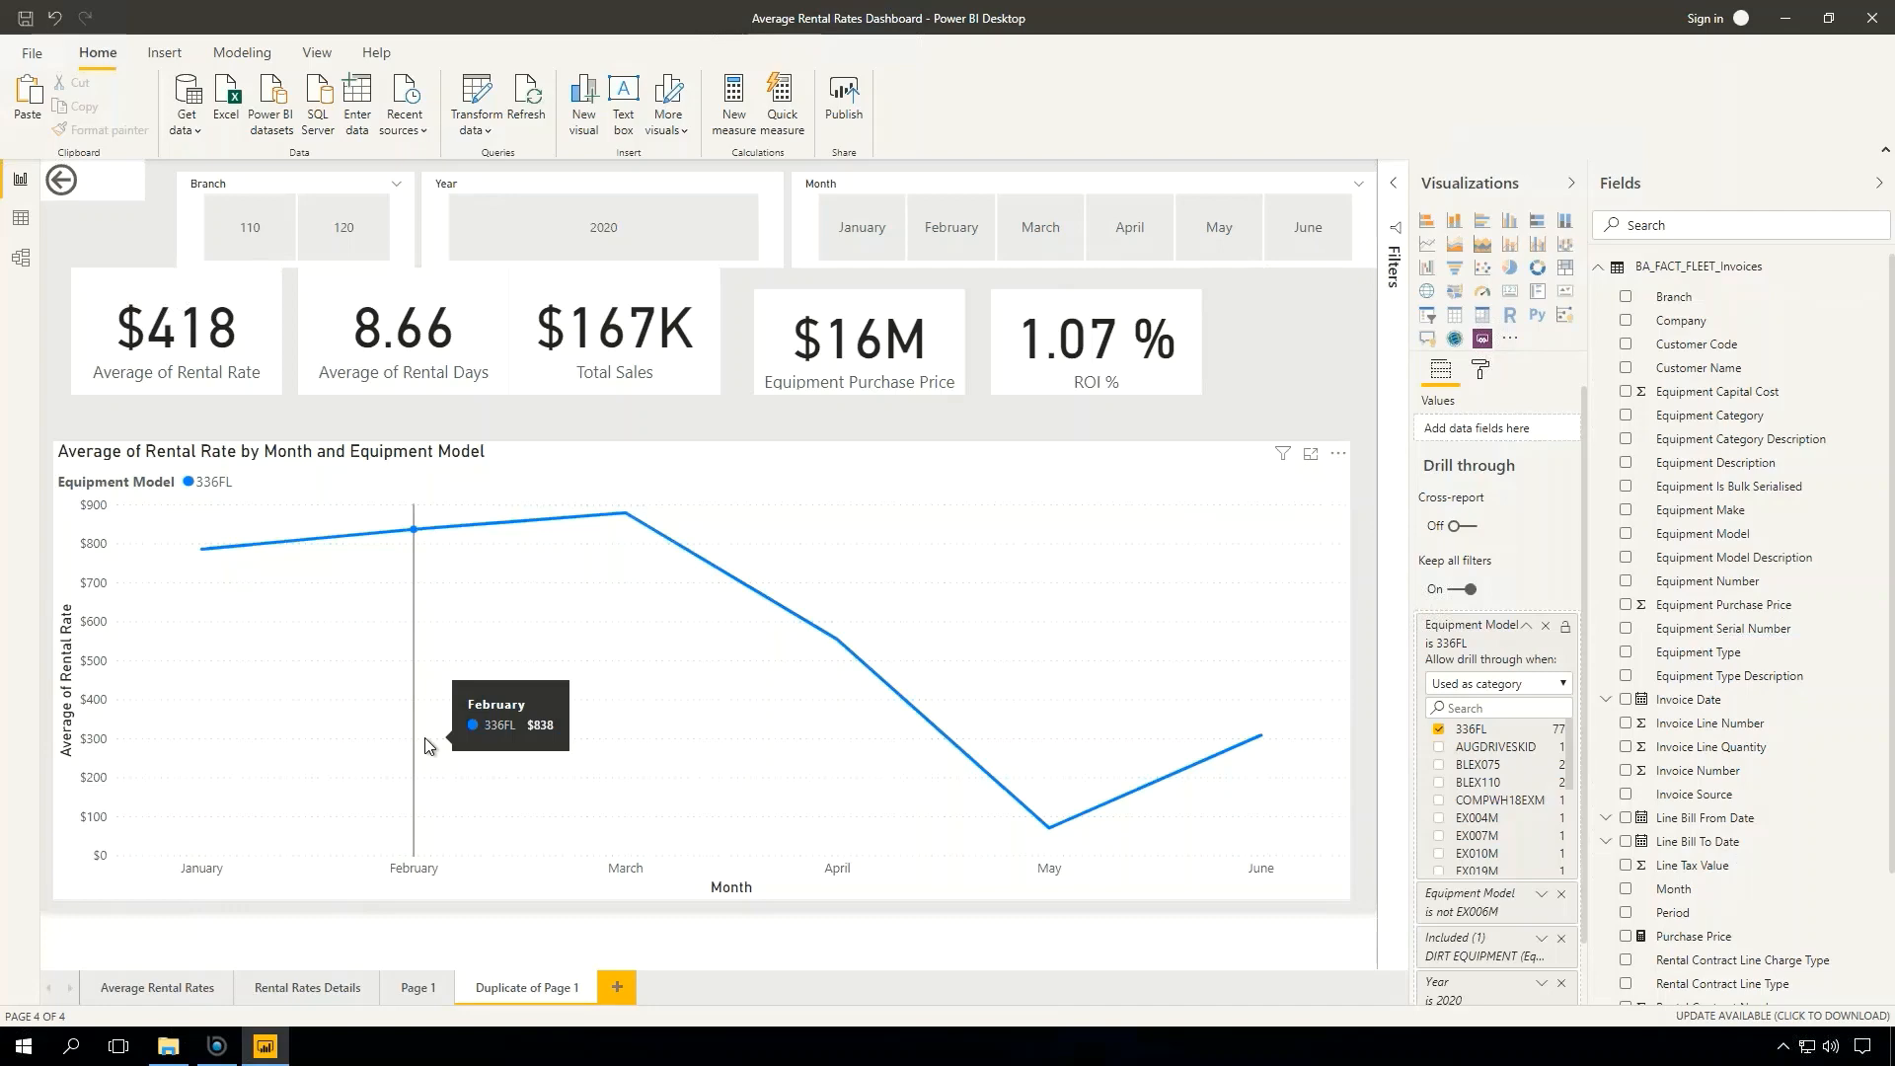
left_click(434, 987)
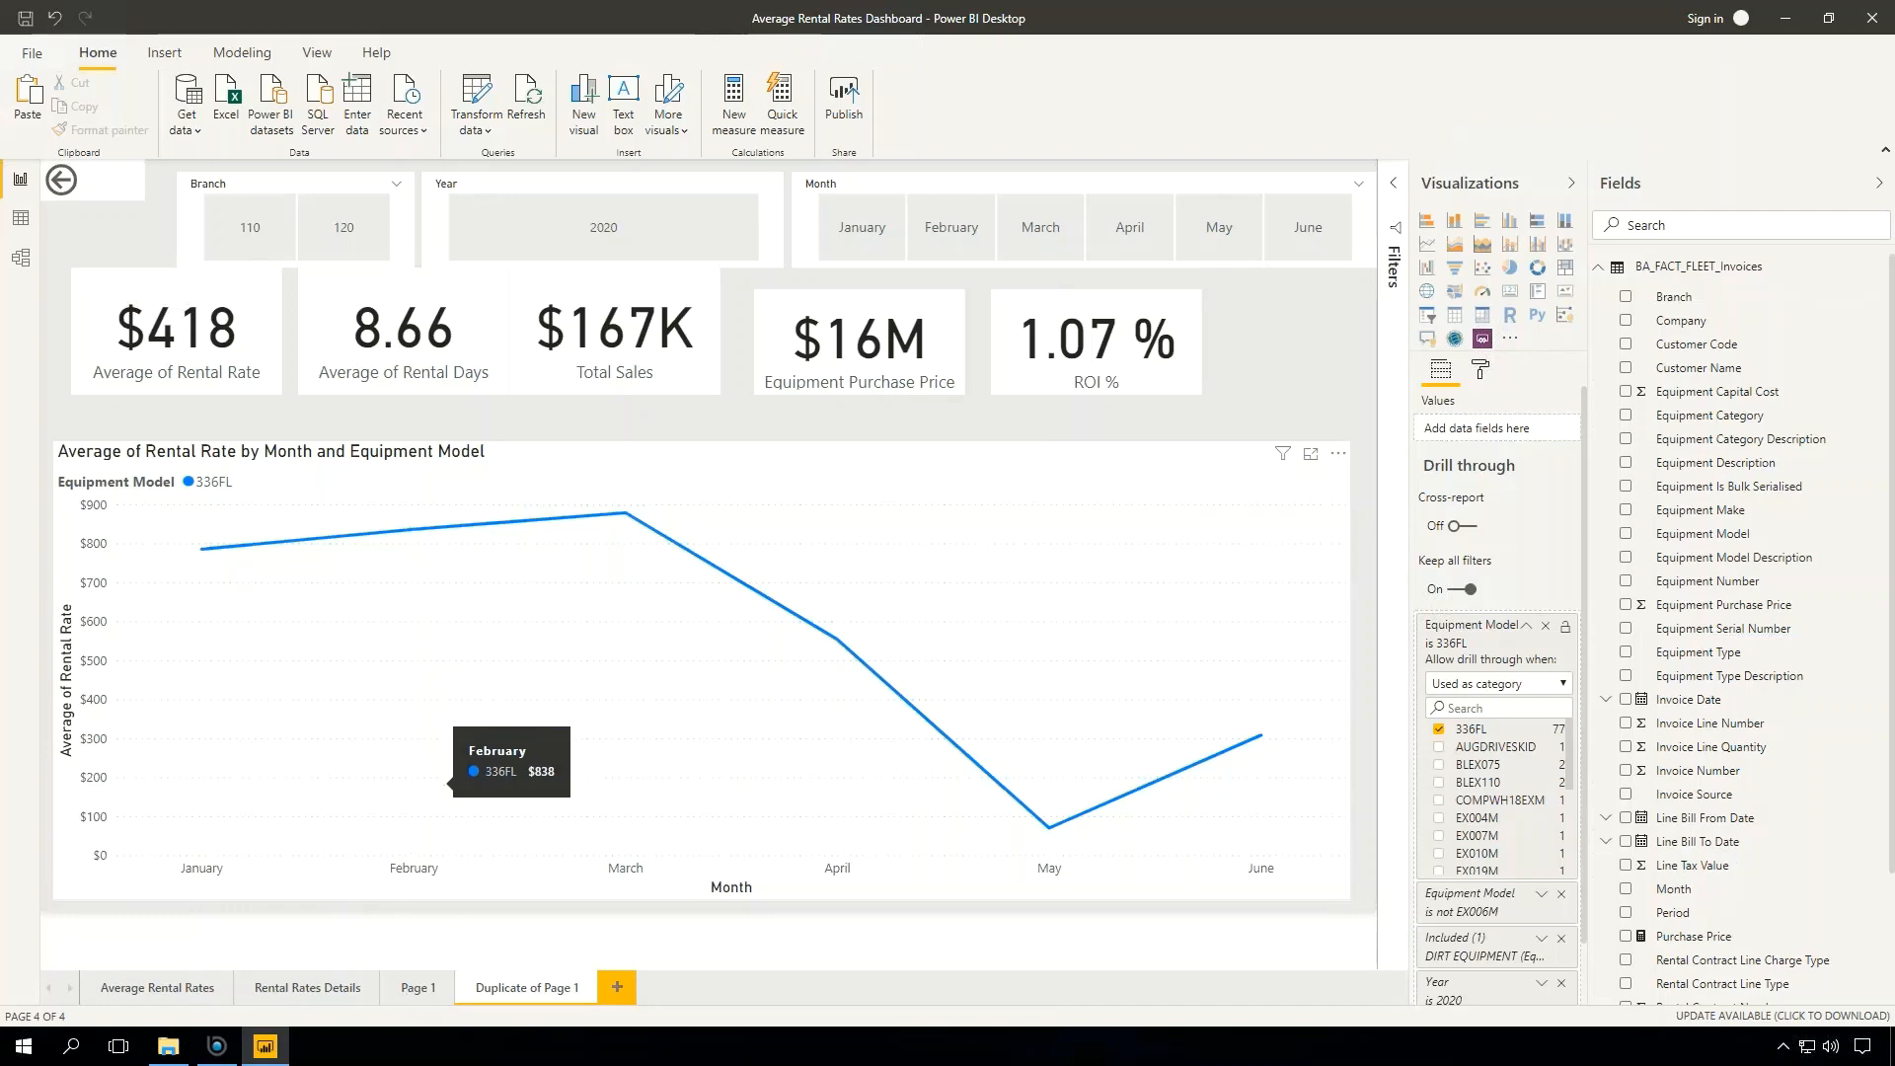